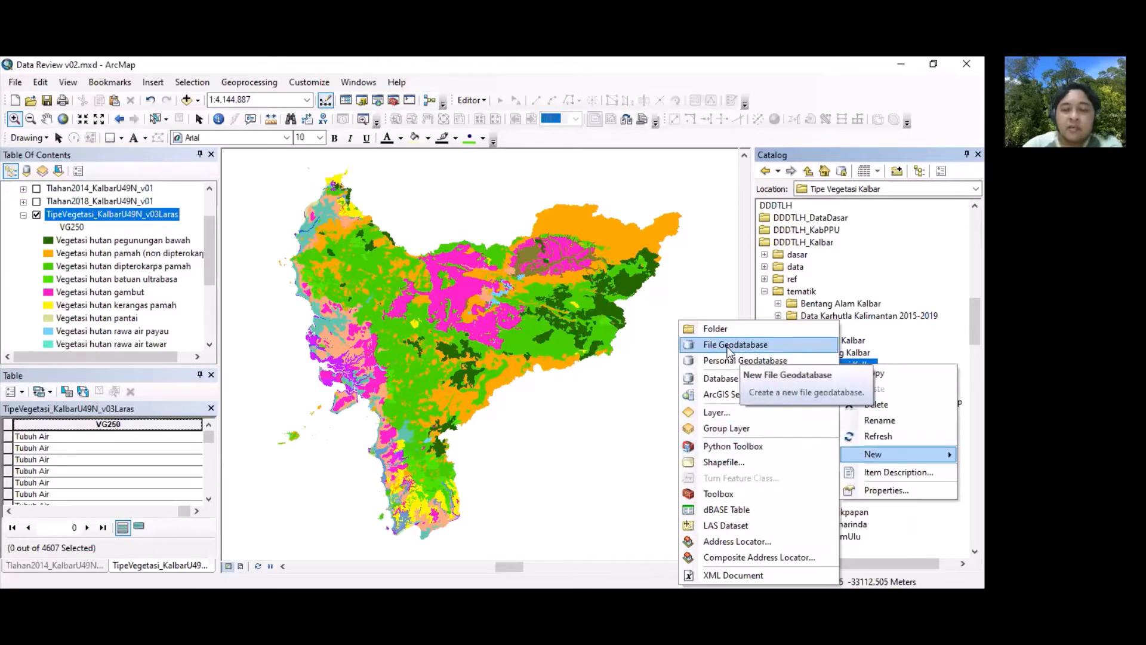
Step: Create a file geodatabase named TopologyTV in the Tipe Vegetasi Kalbar folder
click(717, 344)
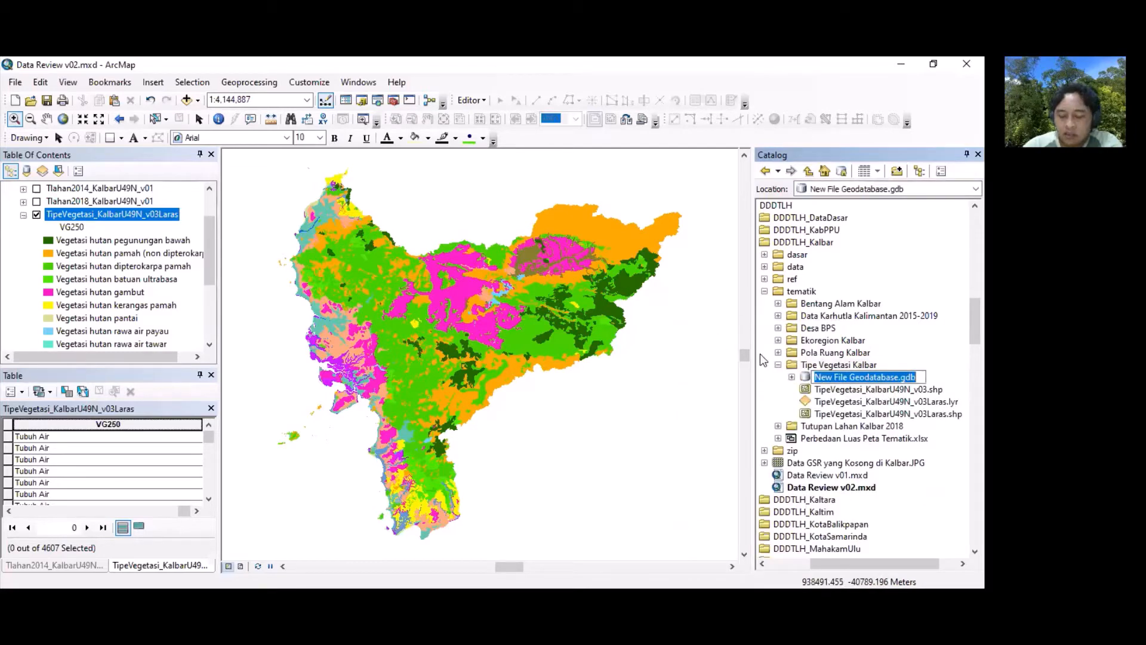
click(896, 378)
drag(898, 378, 691, 384)
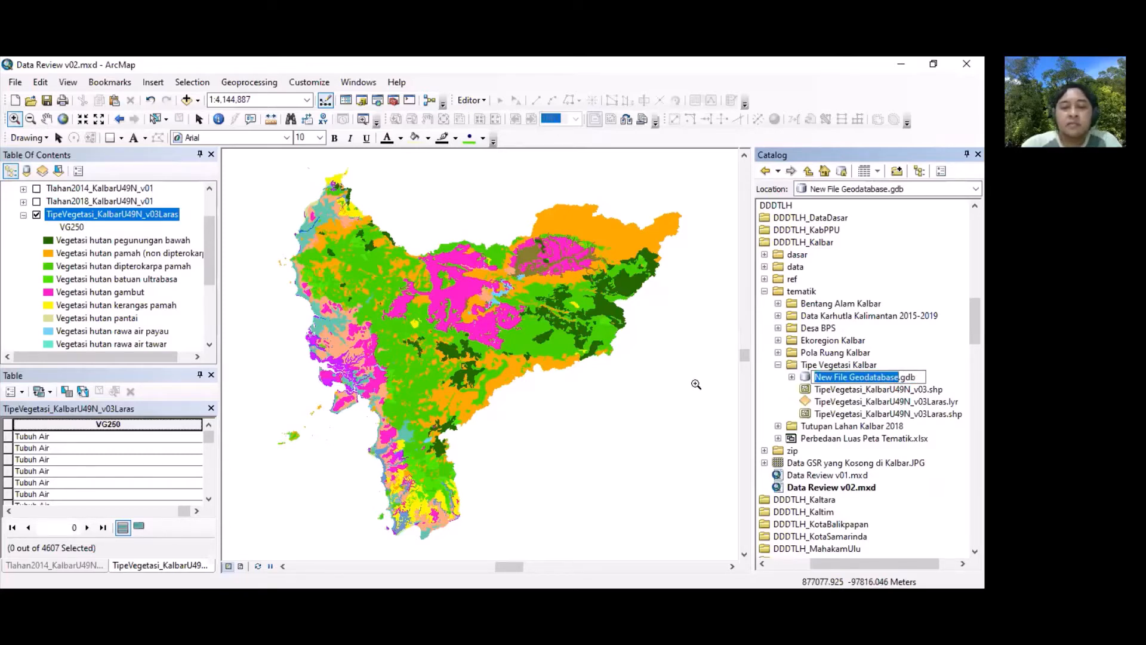
text(Topology)
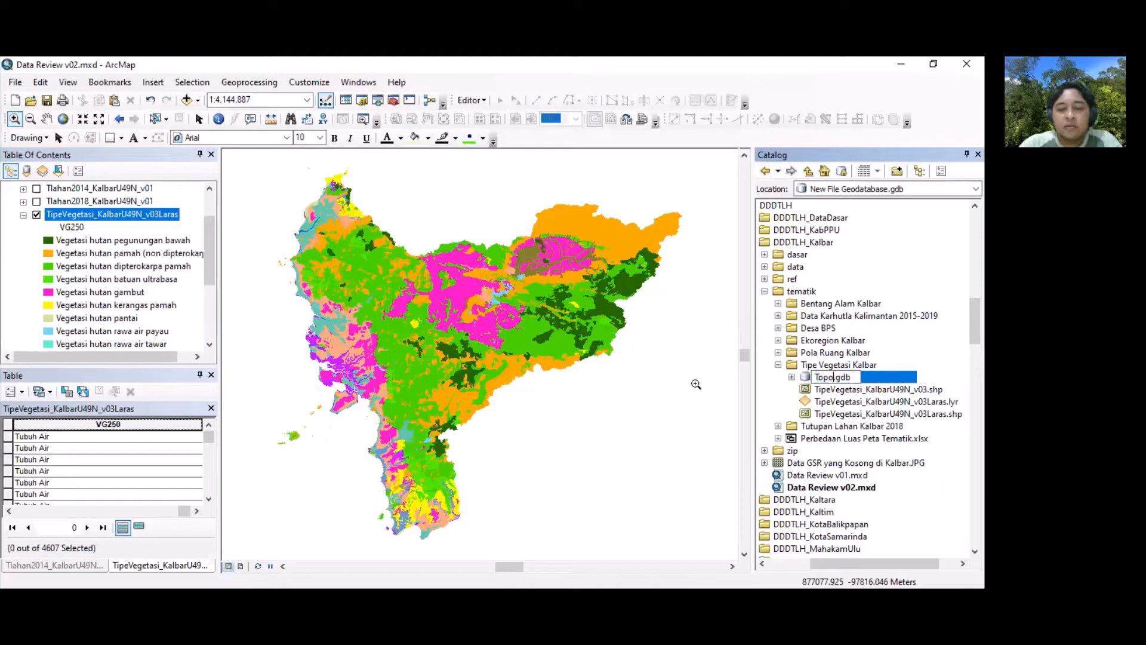
text(TV)
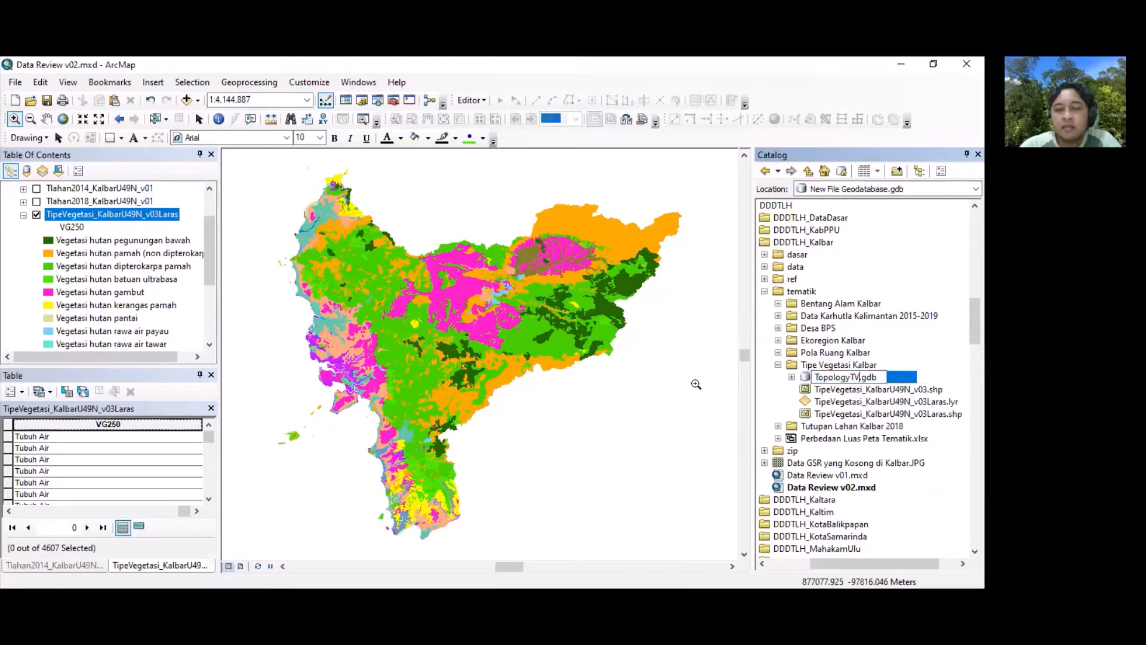
key(Return)
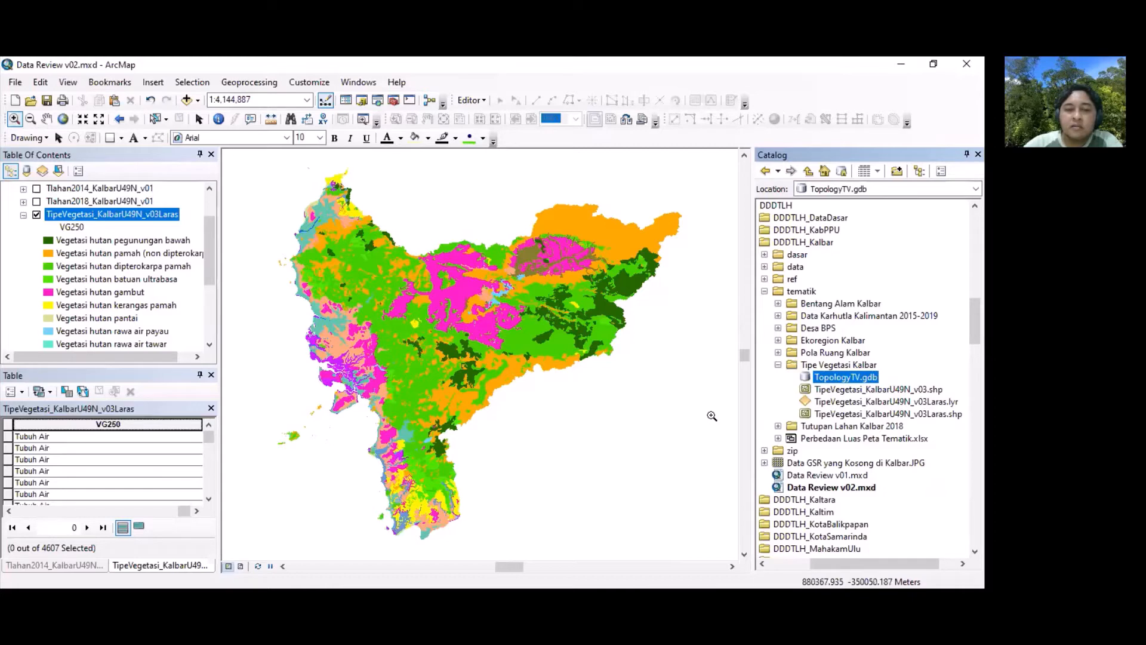
key(alt+Tab)
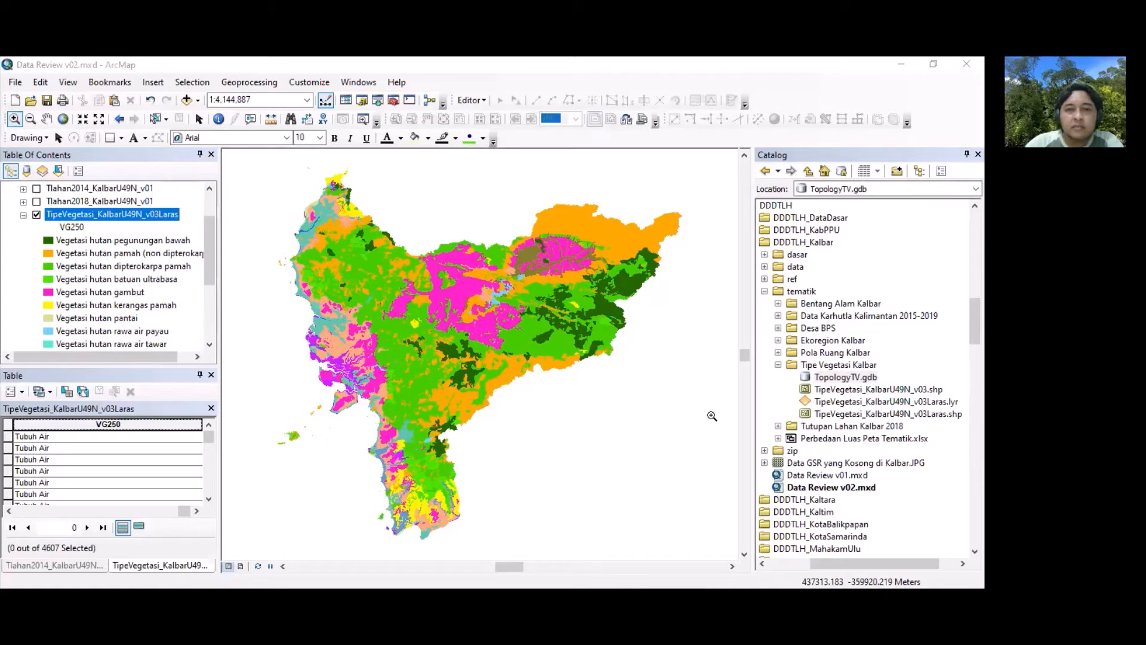
Step: Start a new feature dataset in TopologyTV.gdb and name it TopologyTV01
click(844, 377)
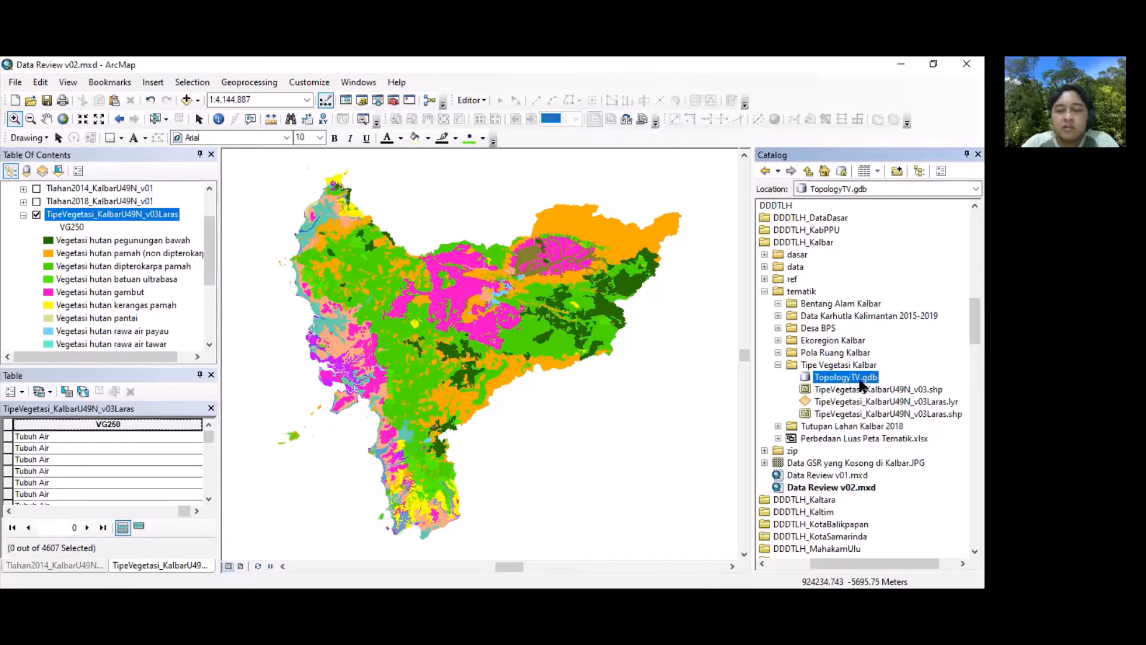
right_click(821, 384)
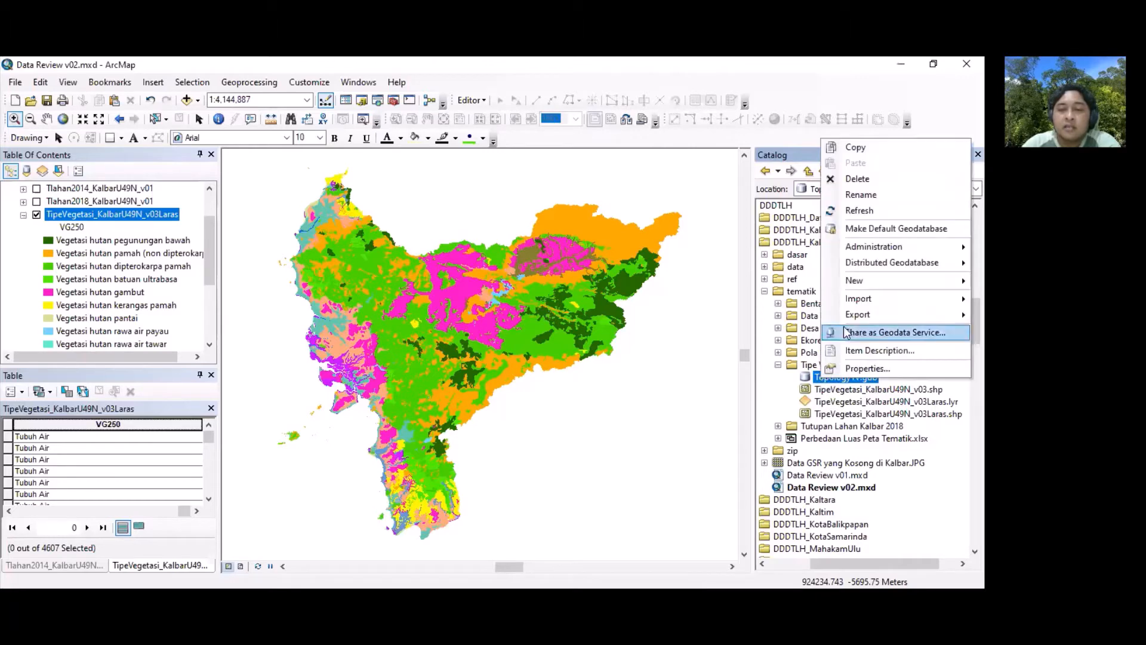
mouse_move(855, 287)
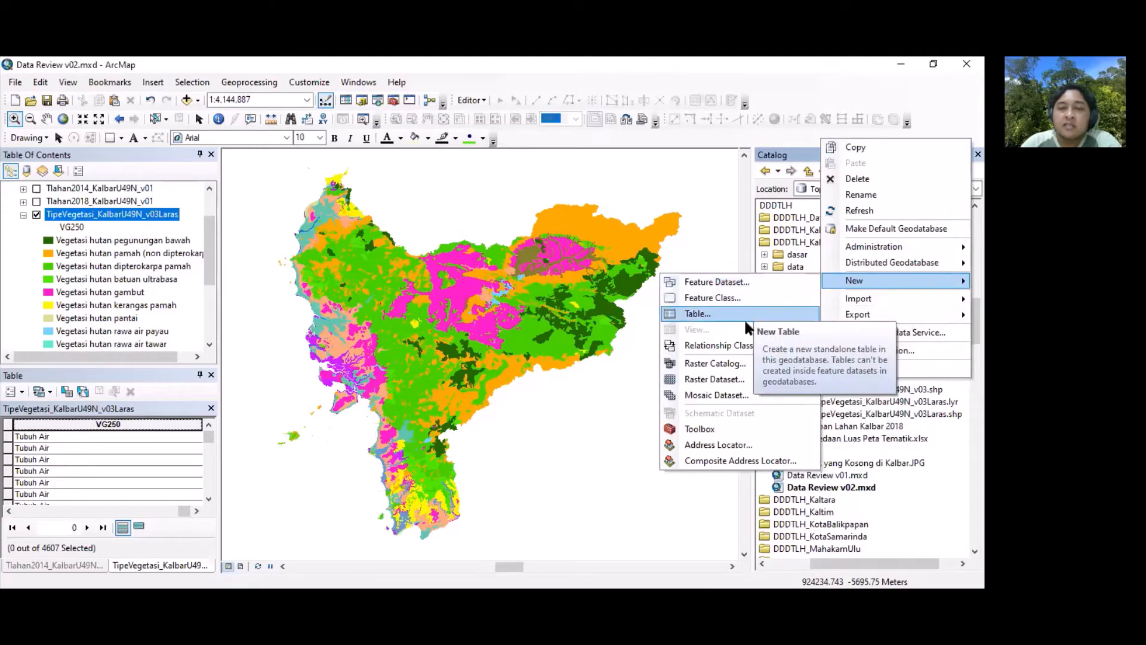
click(727, 283)
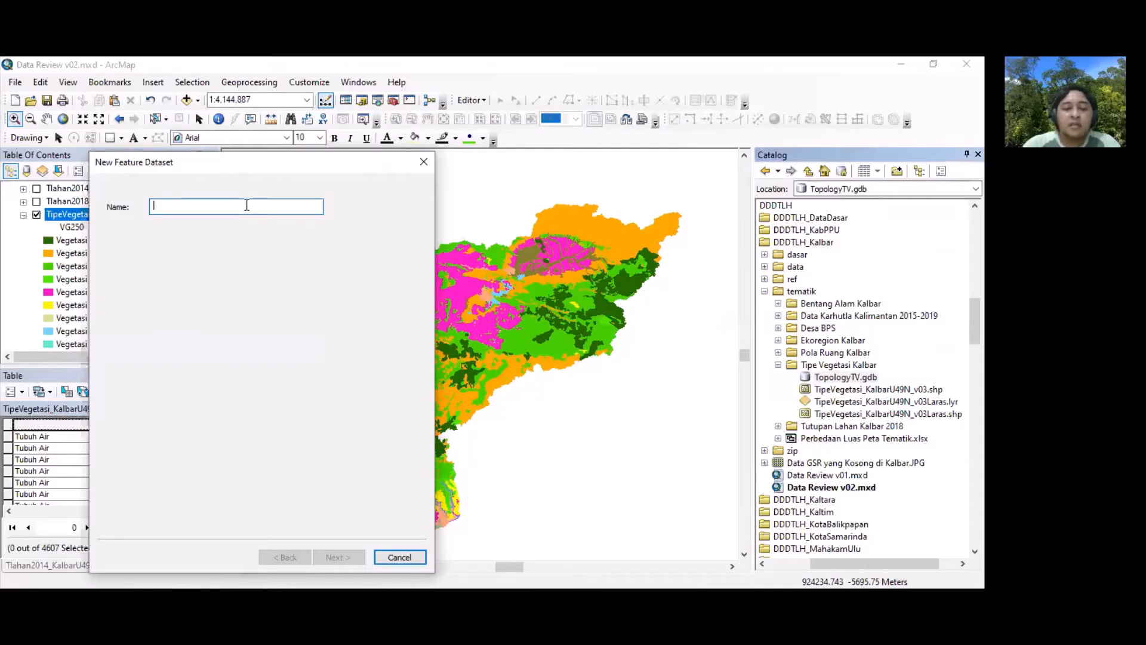
text(Topo)
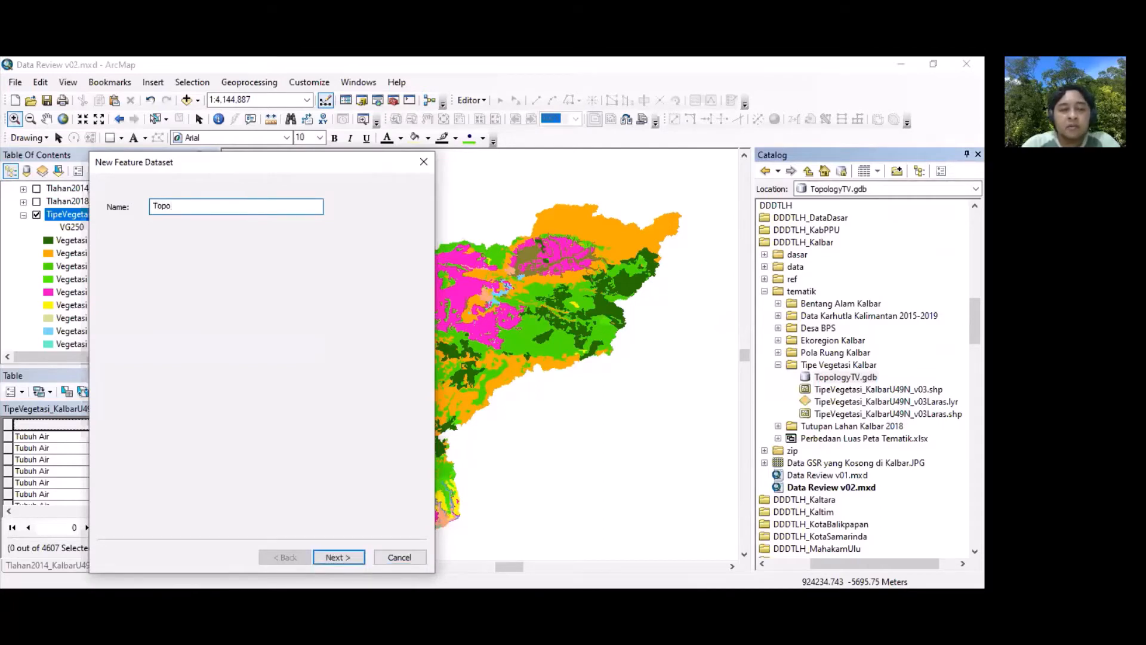
text(logyTV01)
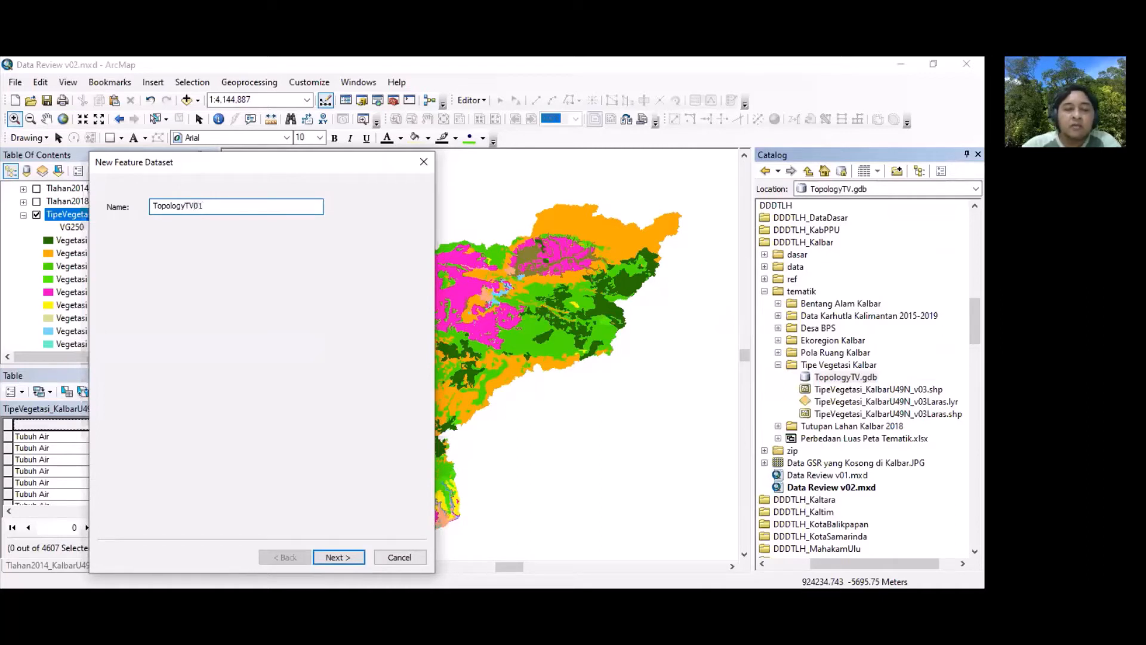
click(333, 556)
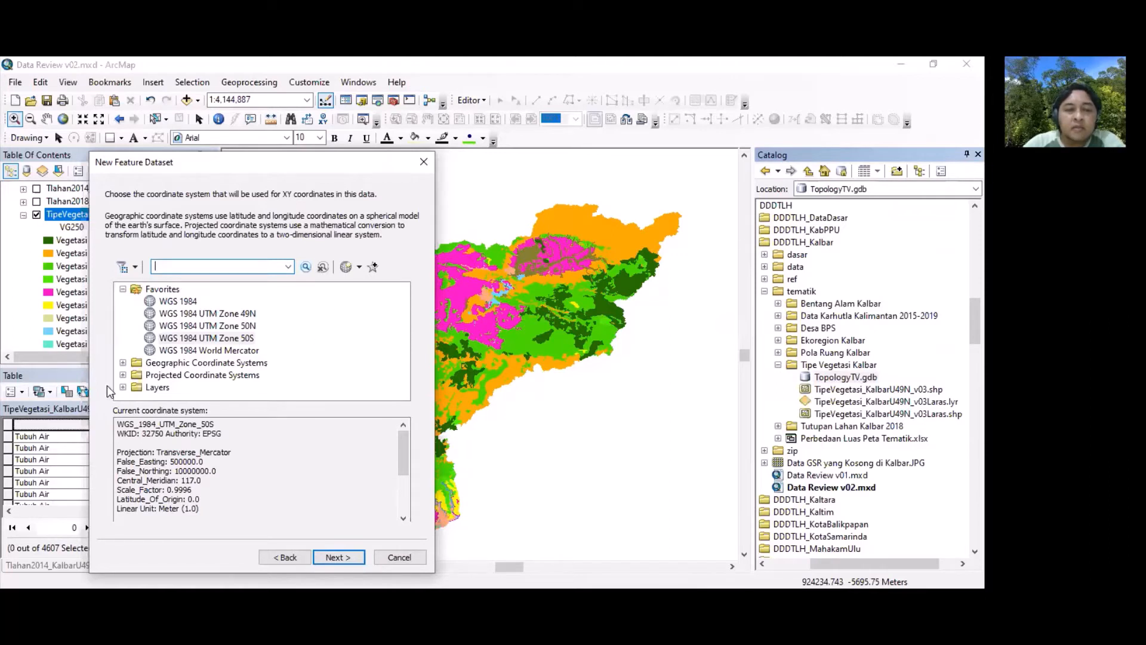
Step: Choose WGS_1984_UTM_Zone_49N from the map layers' coordinate systems as the dataset's XY coordinate system
click(122, 387)
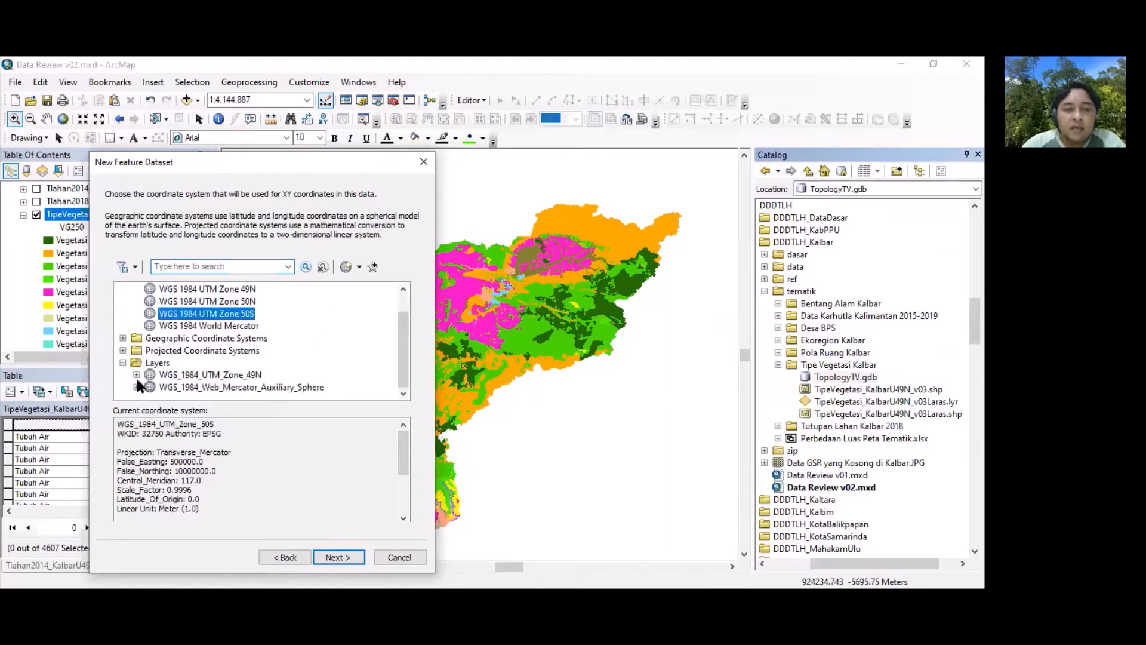
click(137, 374)
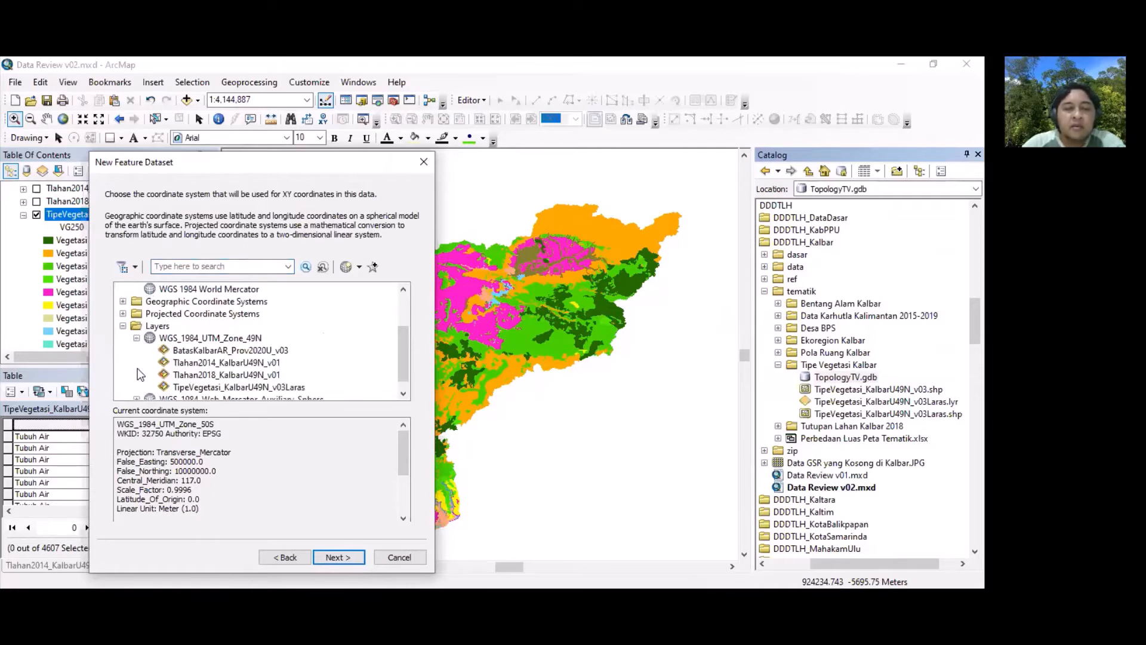
click(236, 338)
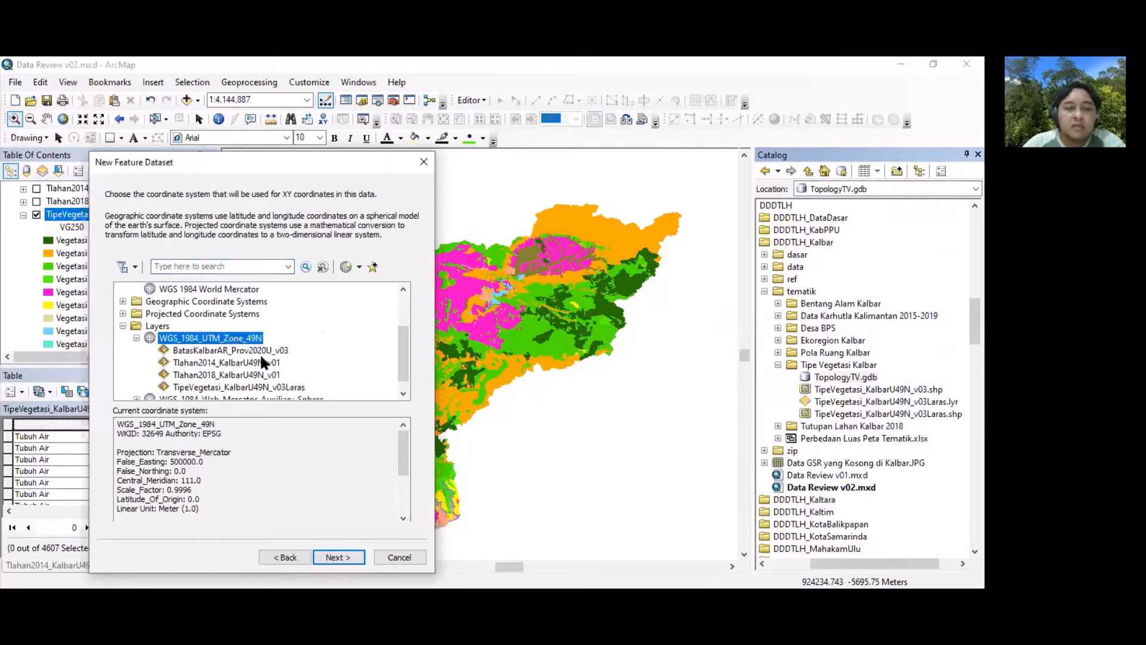
scroll(406, 326, up, 1)
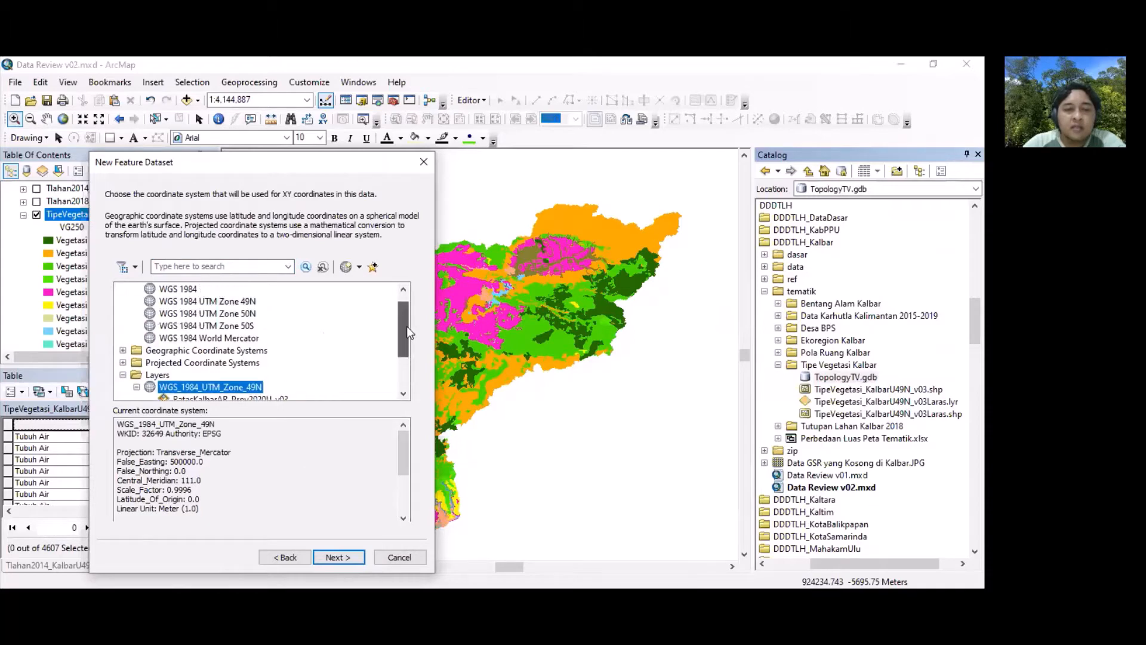
scroll(406, 334, down, 2)
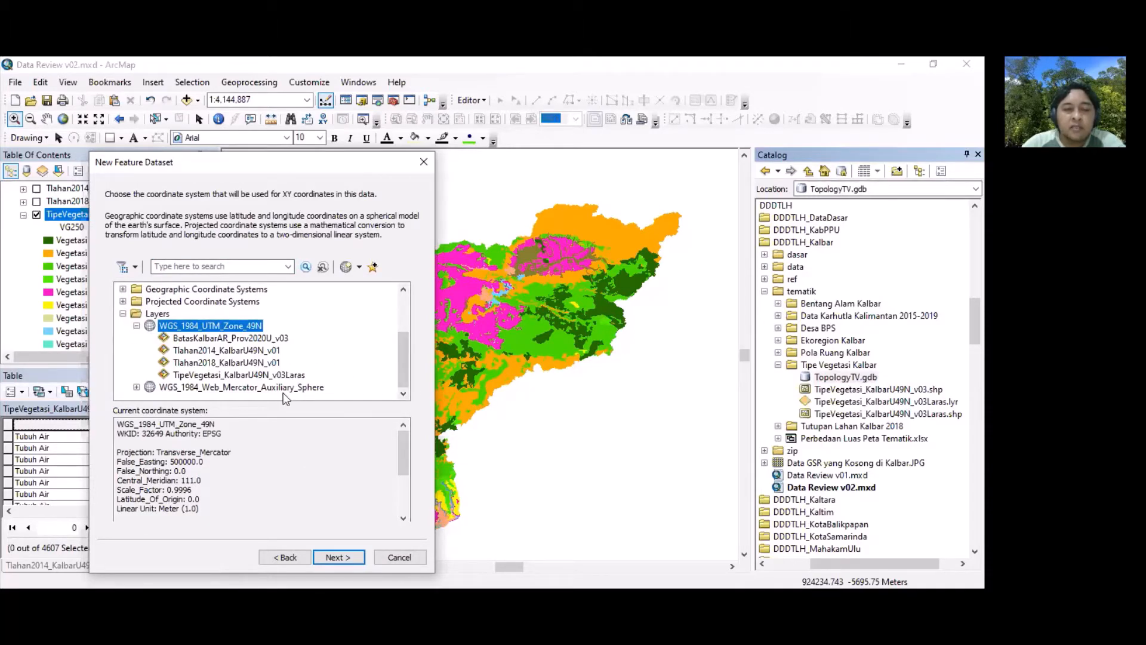
click(338, 556)
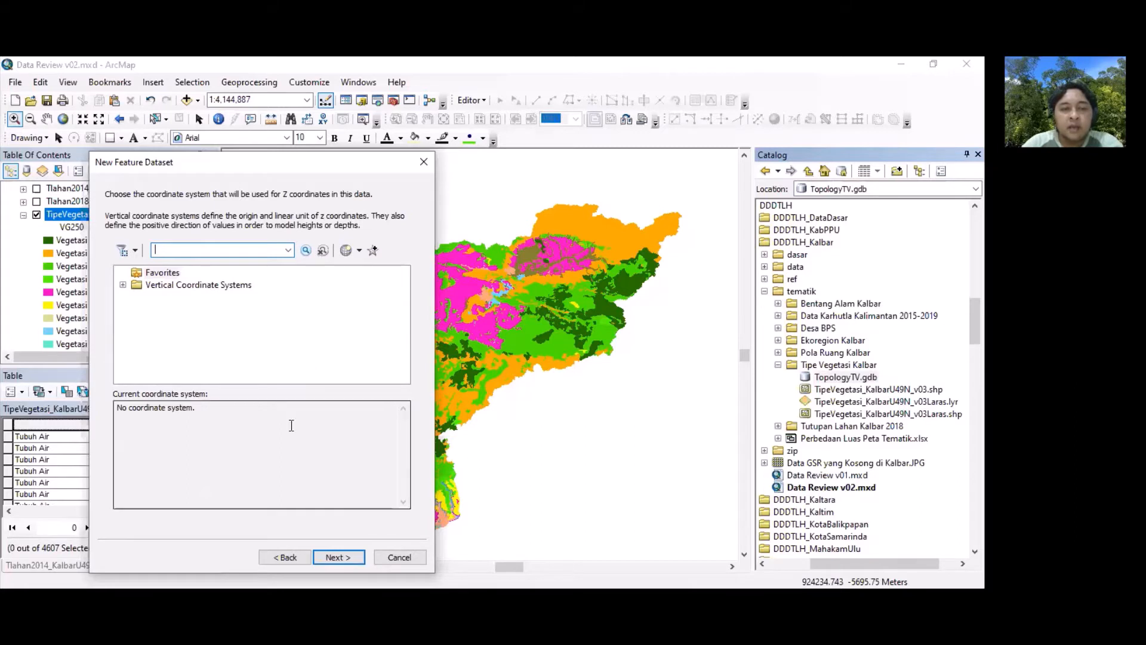
Step: Leave the vertical coordinate system unset, keep the default 0.001 tolerances, and finish creating the feature dataset
click(342, 557)
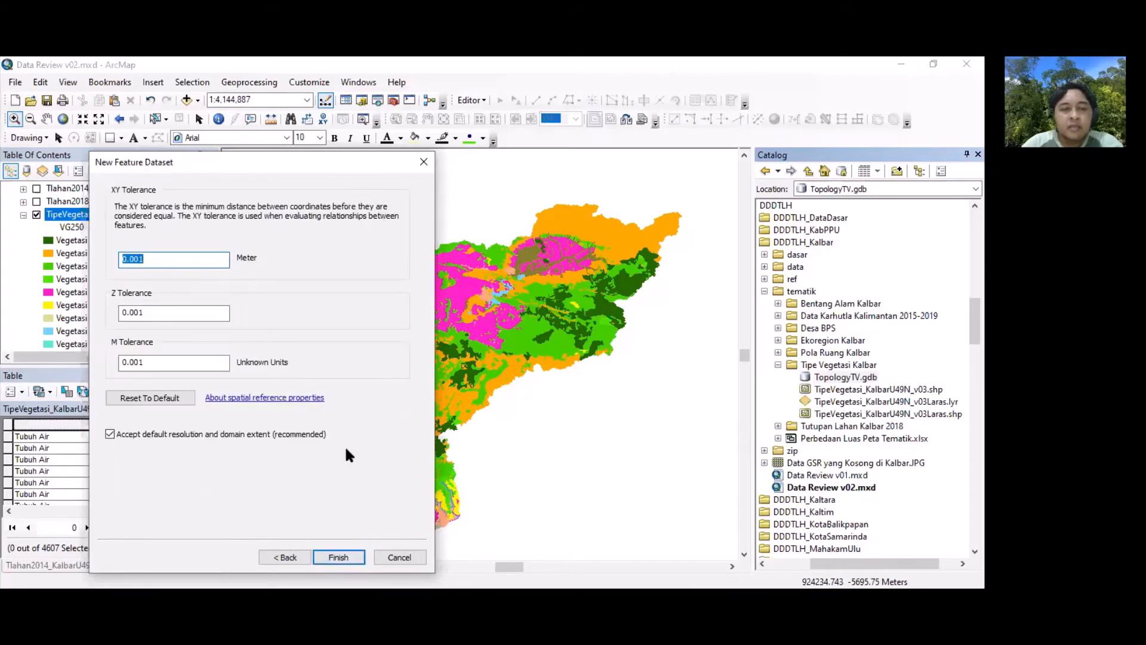
click(149, 258)
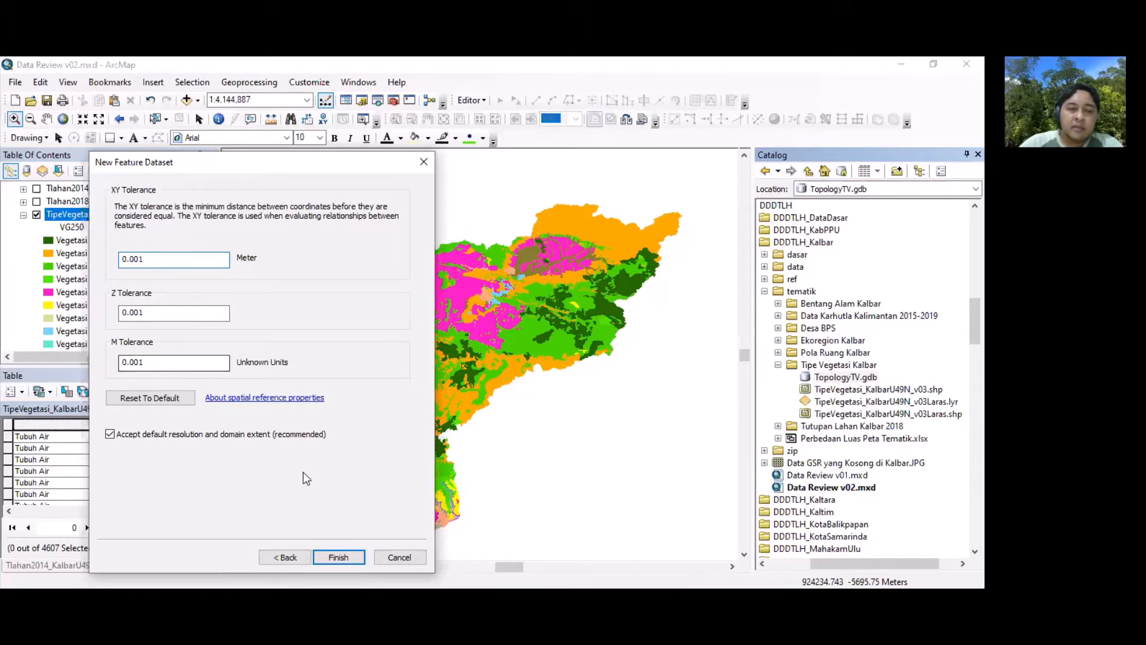
click(338, 557)
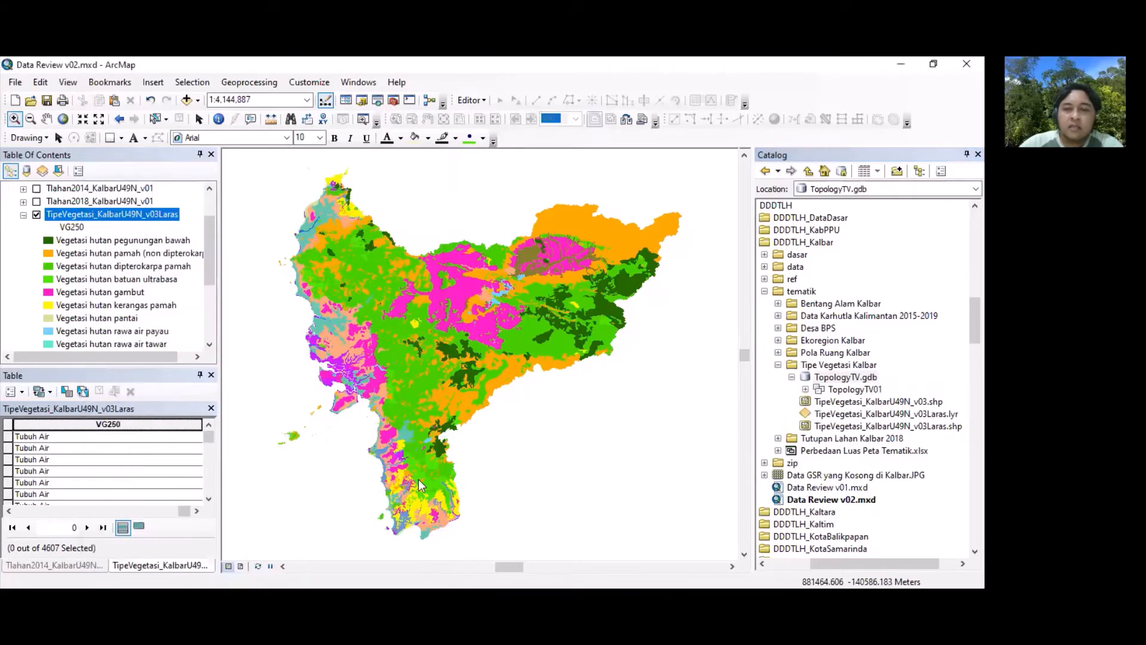
click(807, 381)
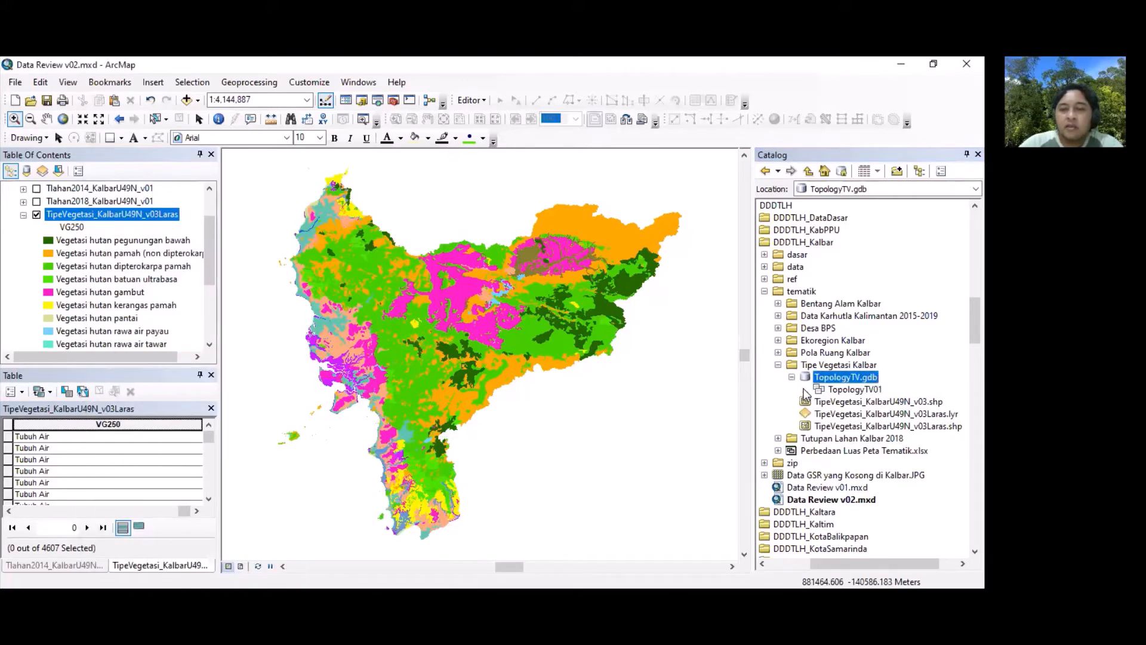
click(853, 389)
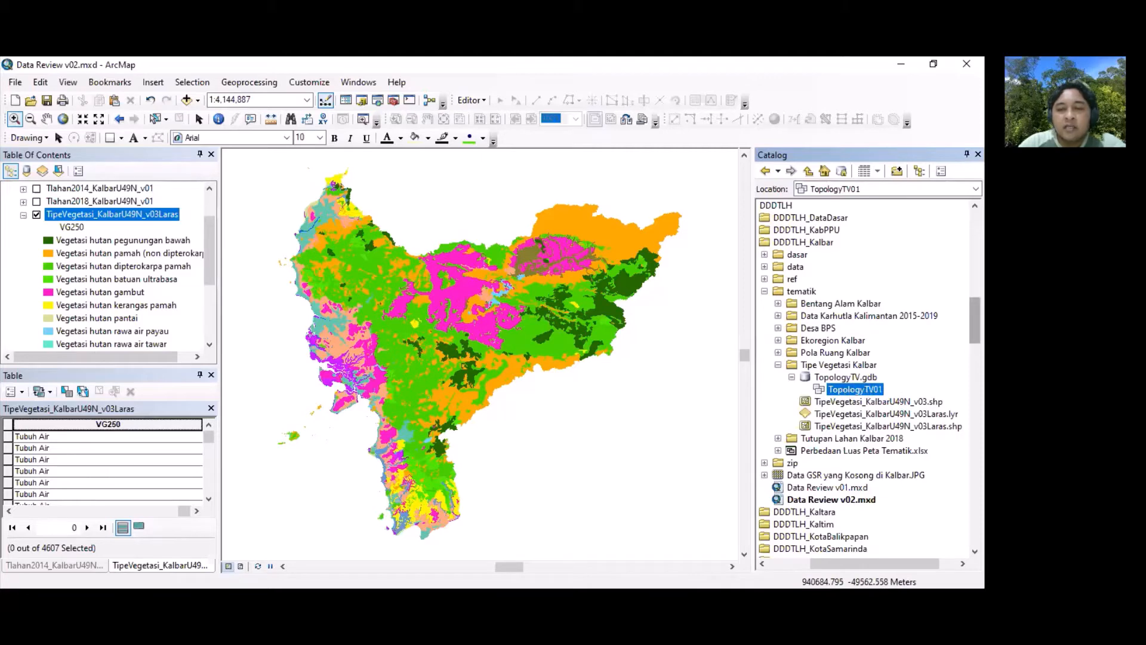
scroll(866, 376, down, 2)
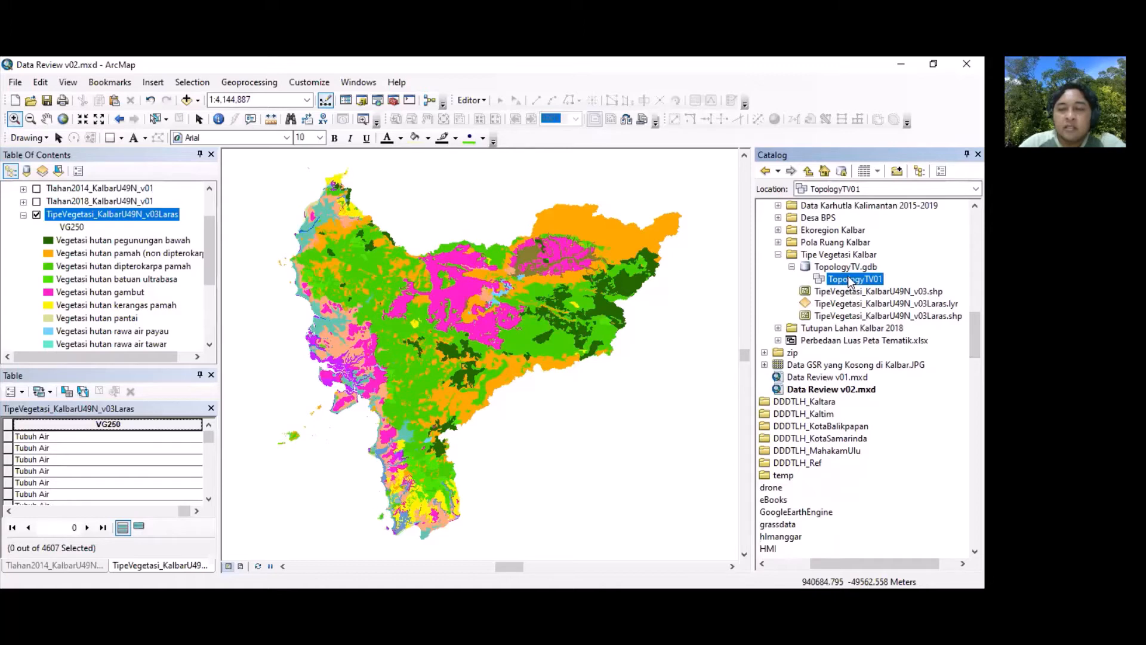
click(852, 269)
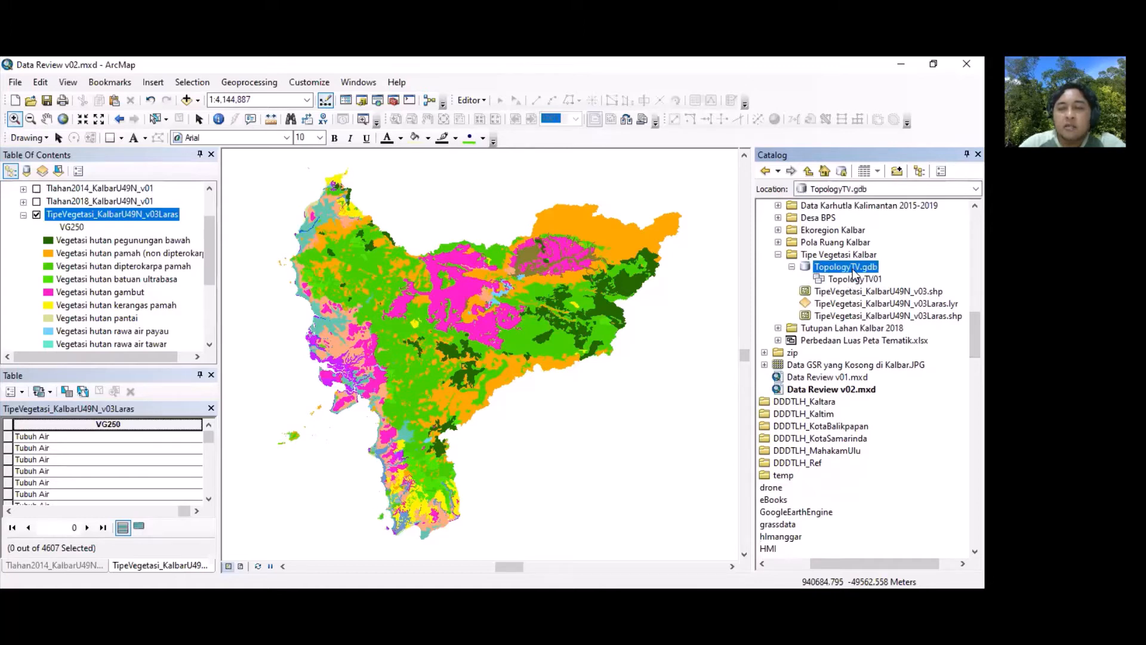
right_click(853, 269)
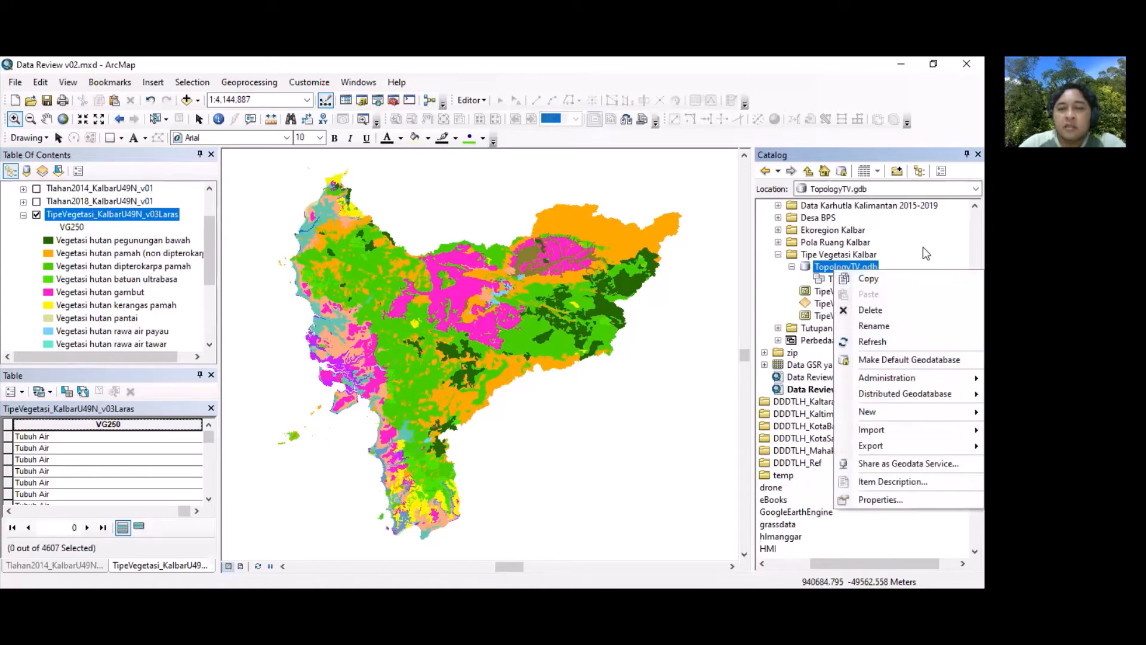
click(923, 246)
right_click(868, 277)
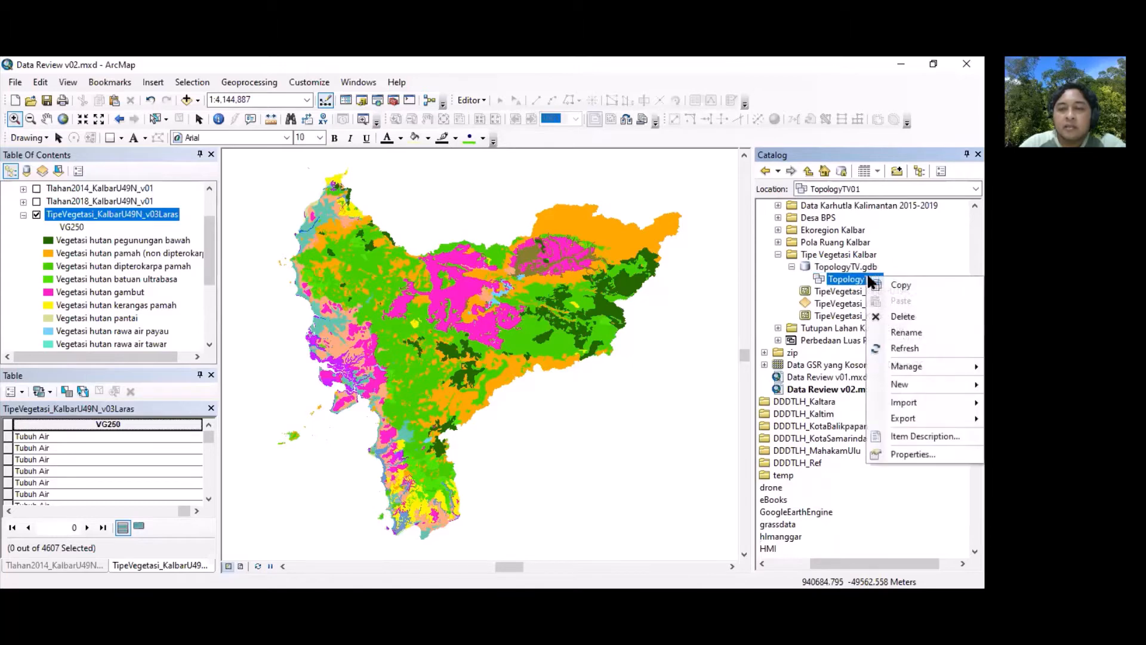
click(906, 254)
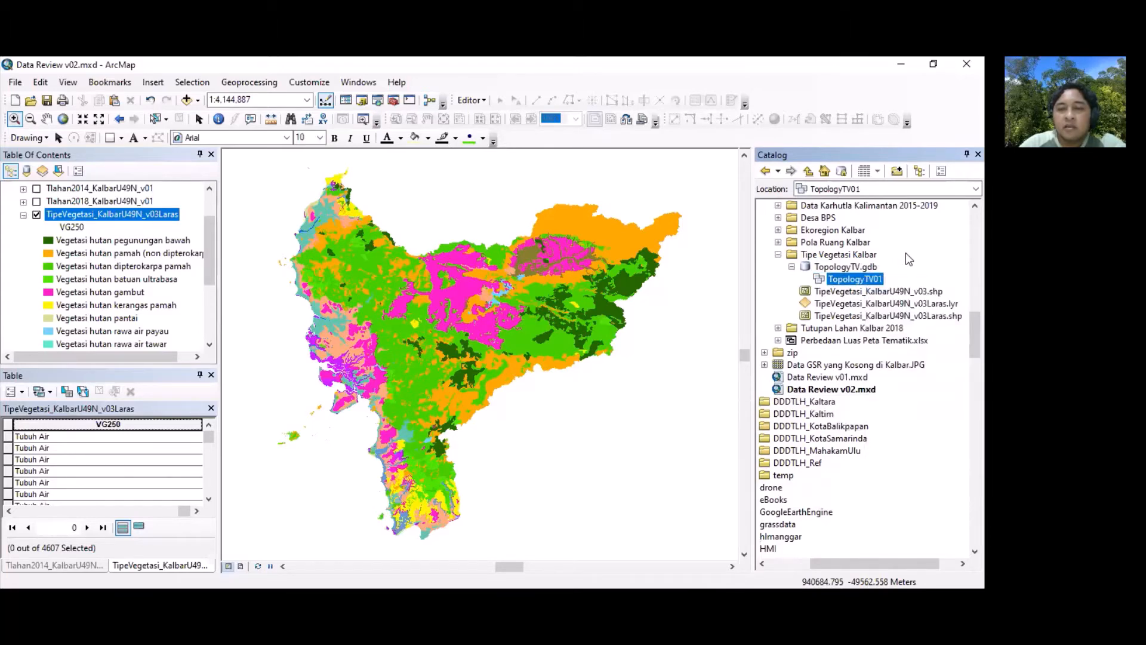
Step: Start a single feature class import into the TopologyTV01 dataset with TipeVegetasi_KalbarU49N_v03Laras as the input features
right_click(859, 285)
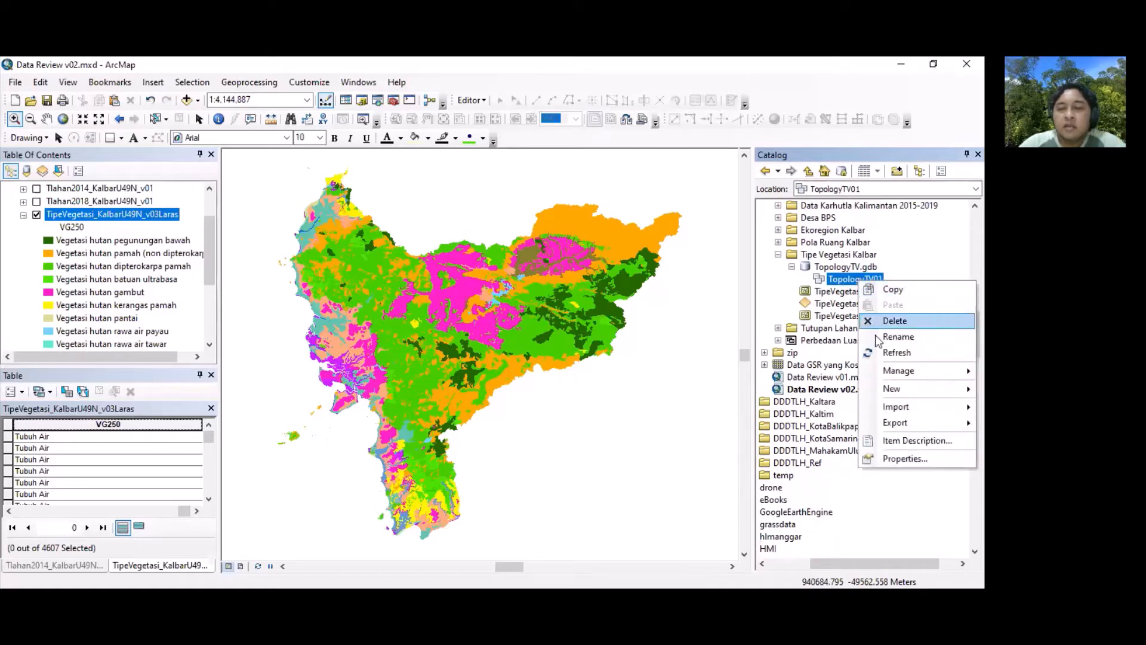
mouse_move(887, 409)
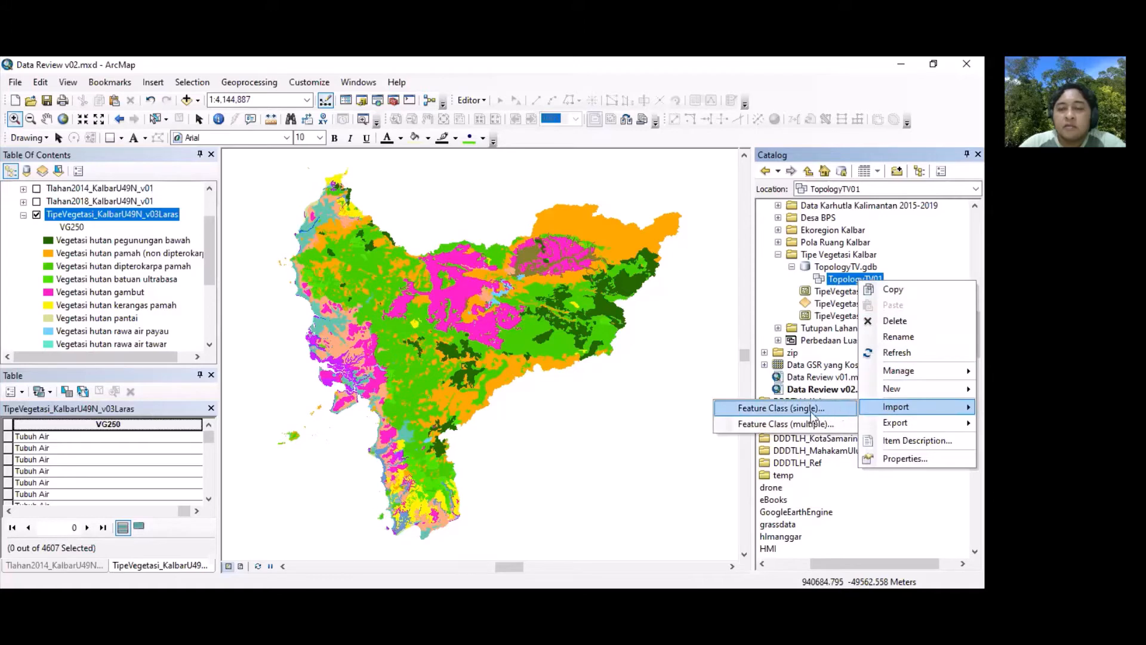
click(764, 411)
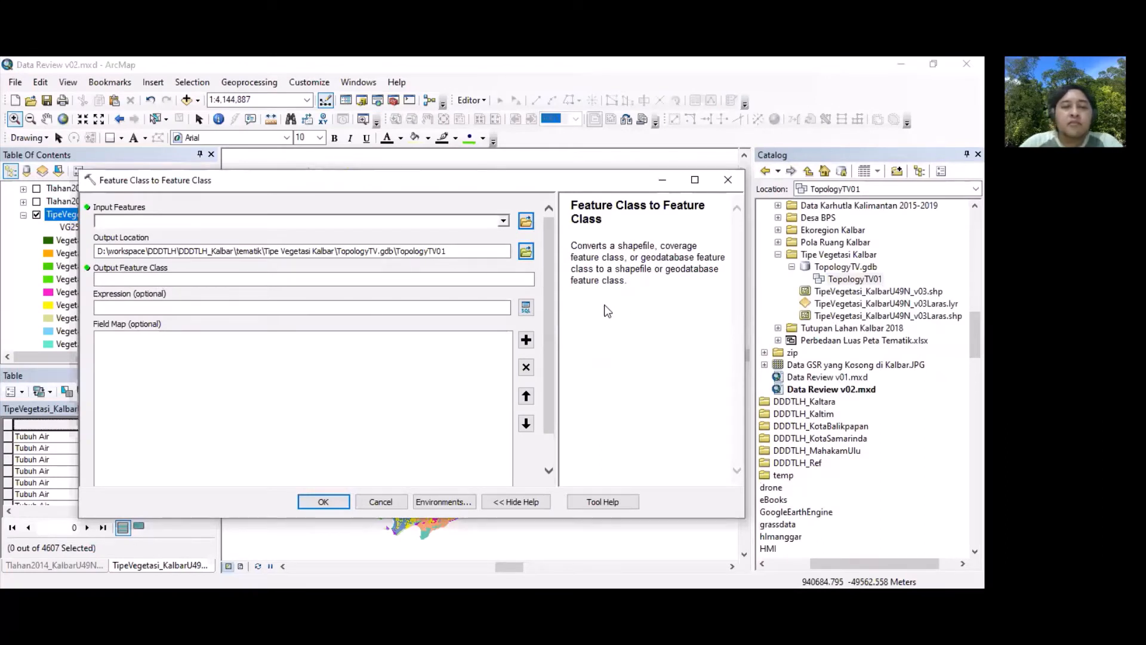
click(502, 221)
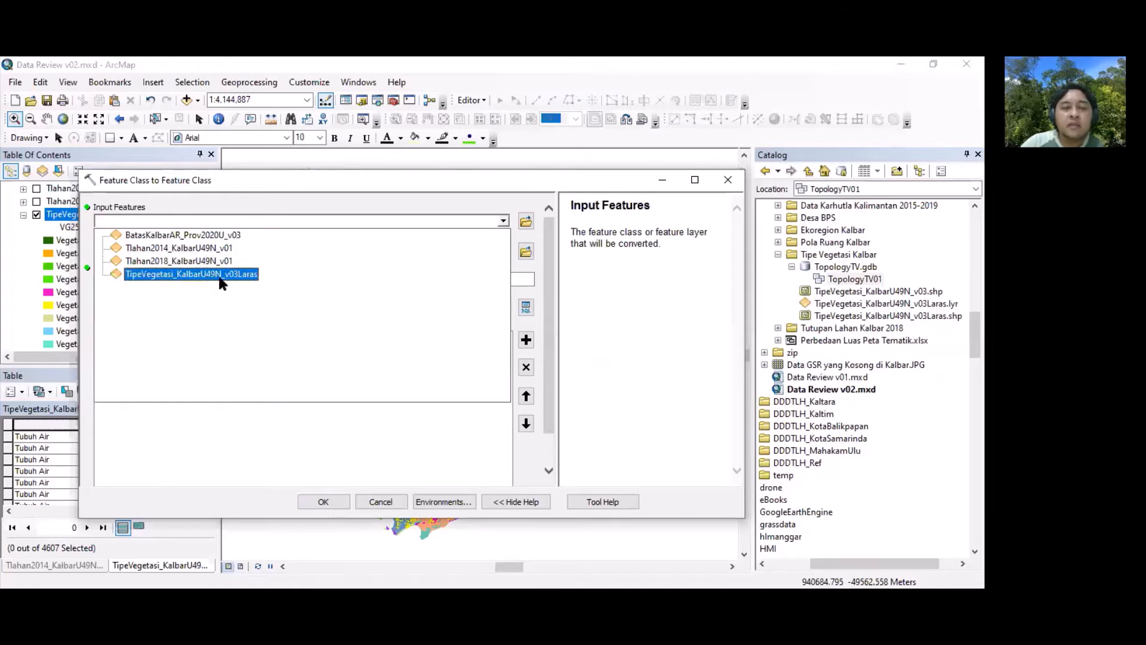
click(256, 274)
Step: Set the import's output location to the TopologyTV01 feature dataset inside TopologyTV.gdb
click(526, 251)
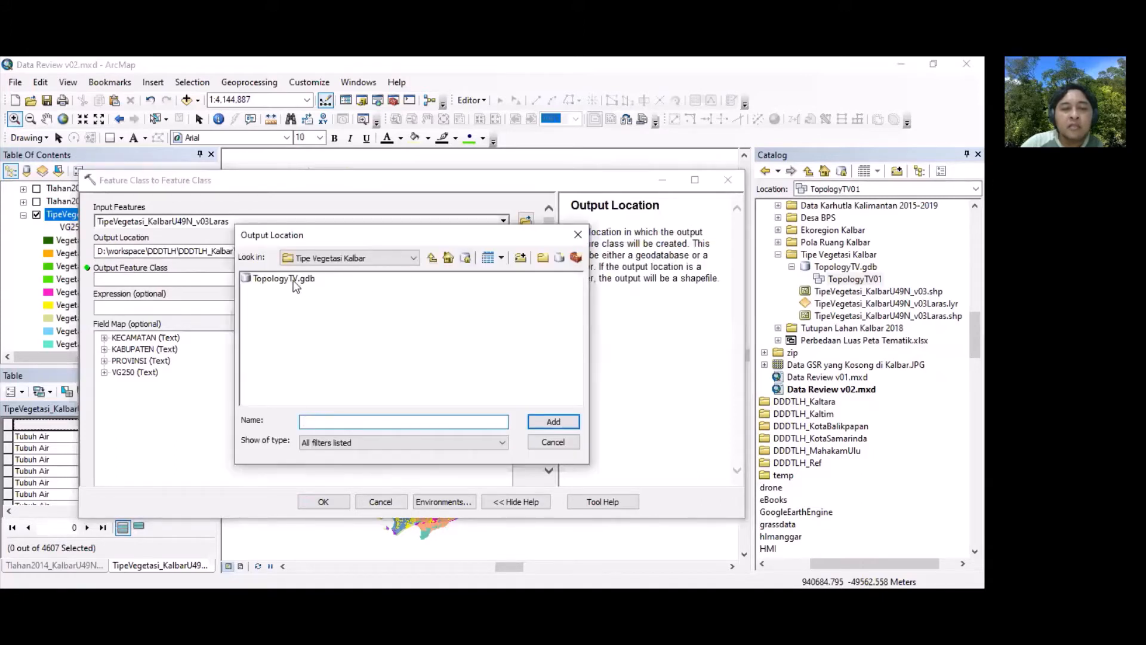
double_click(280, 279)
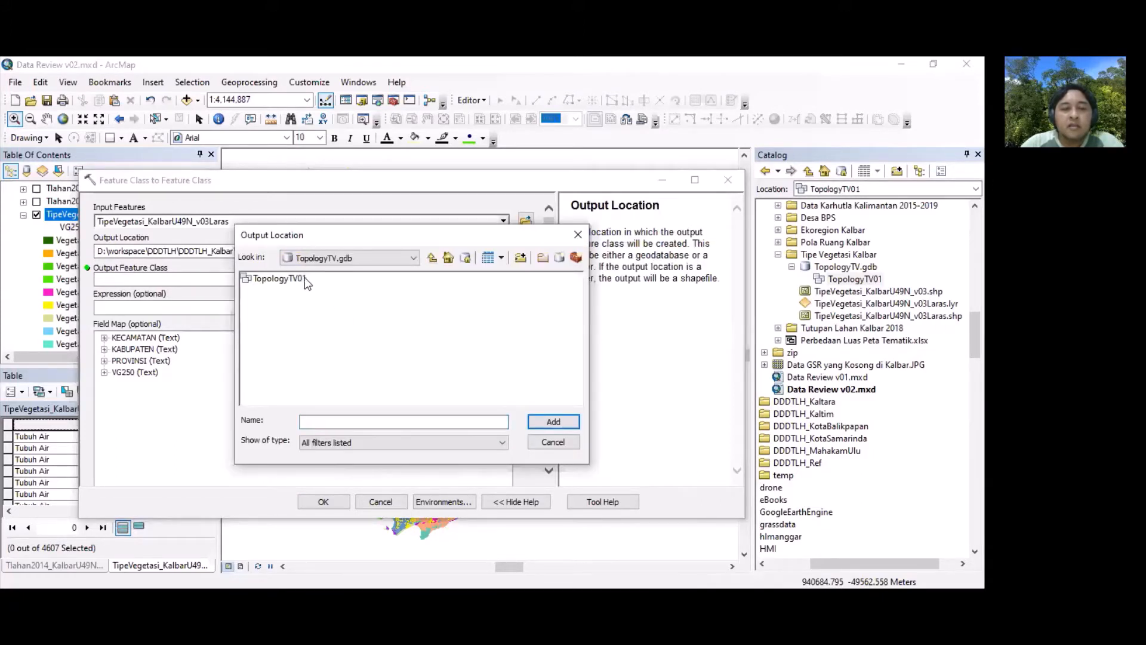
click(280, 279)
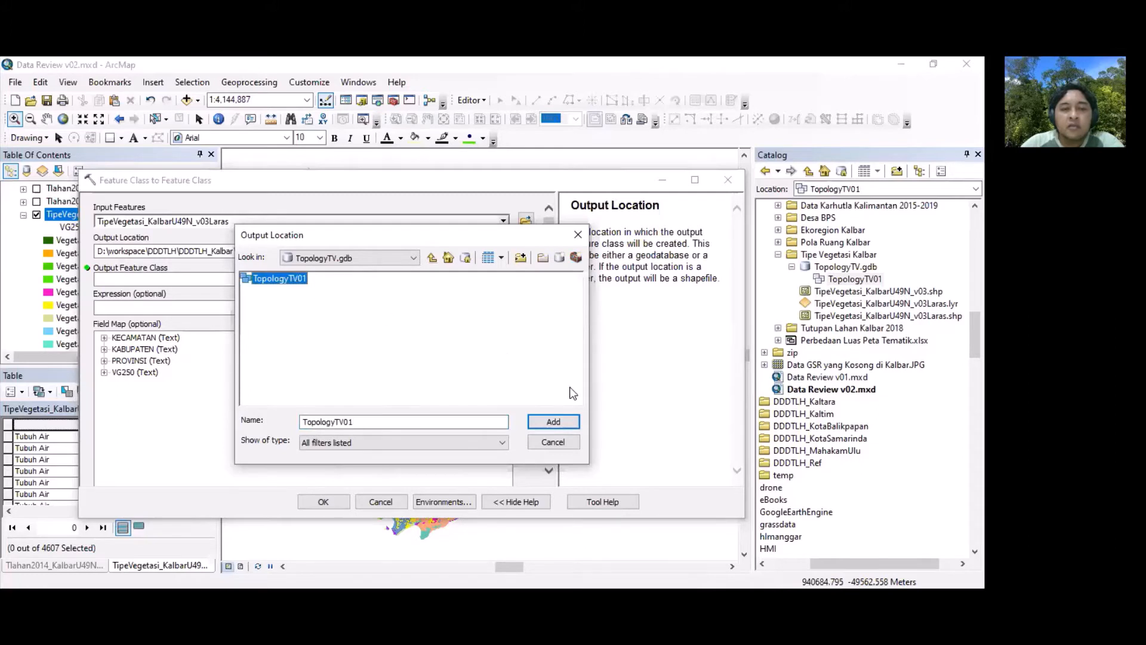
click(566, 422)
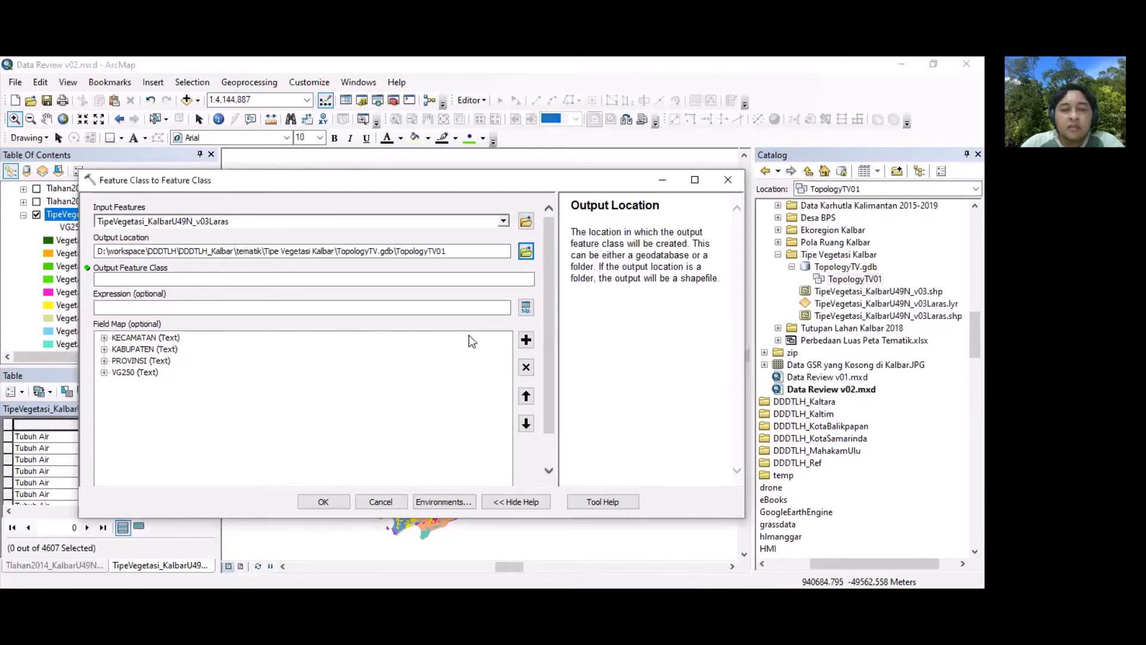
Step: Name the output feature class TipeVegetasi_KalbarU49N_v03LarasT, based on the input layer's name, and run the import
click(219, 279)
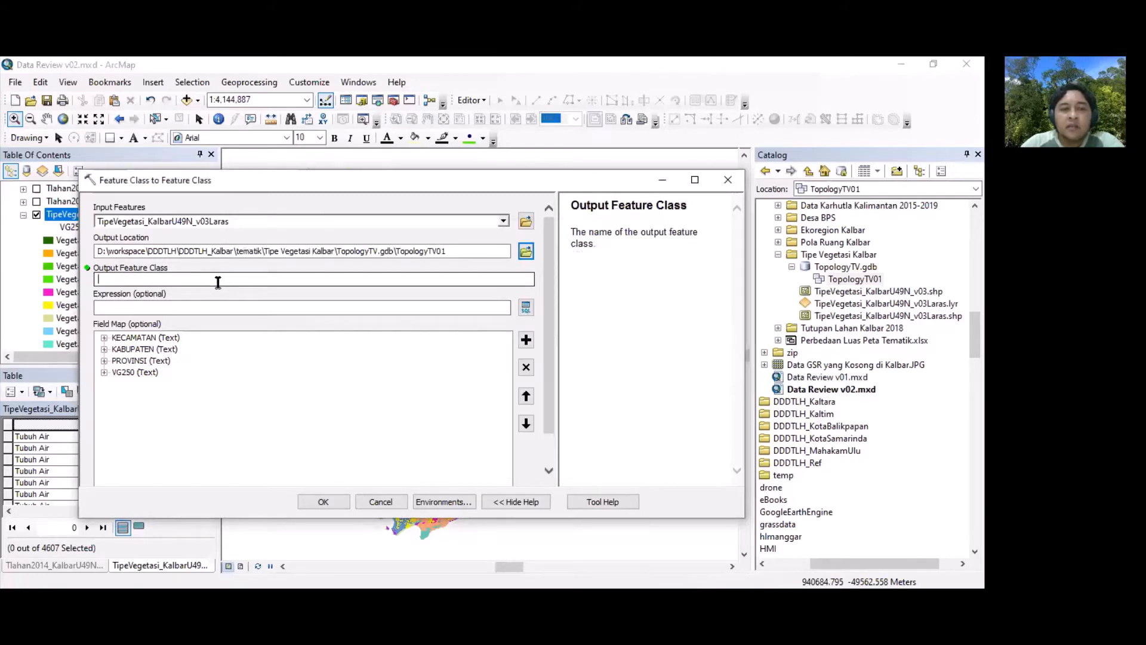
click(235, 219)
drag(238, 222, 6, 220)
key(ctrl+c)
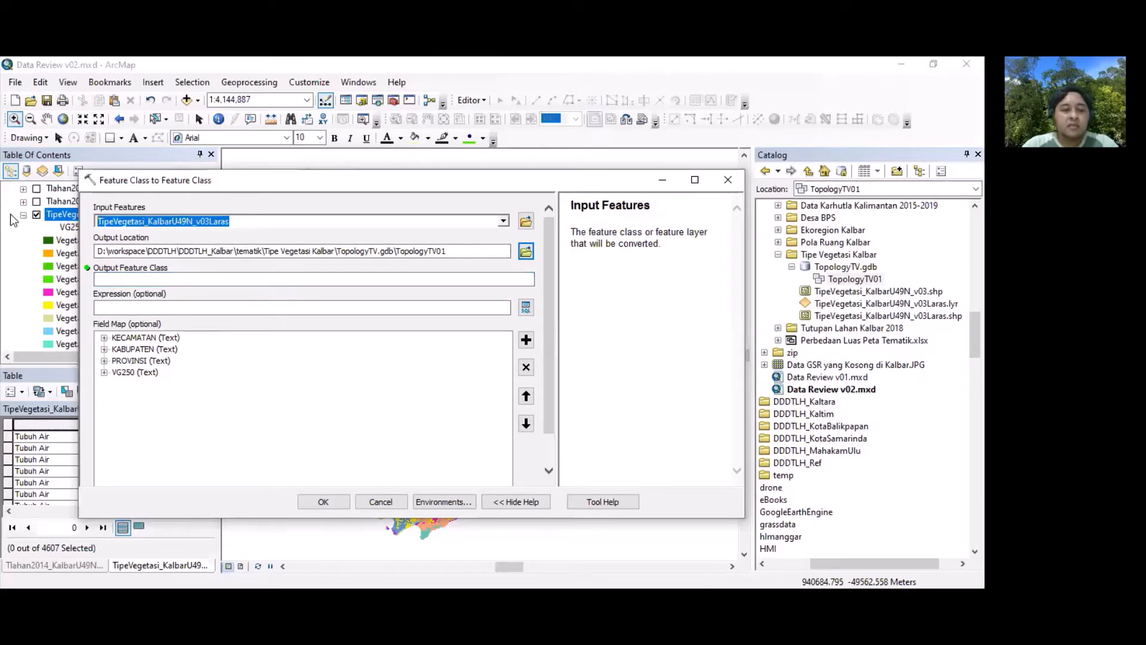
click(142, 280)
key(ctrl+v)
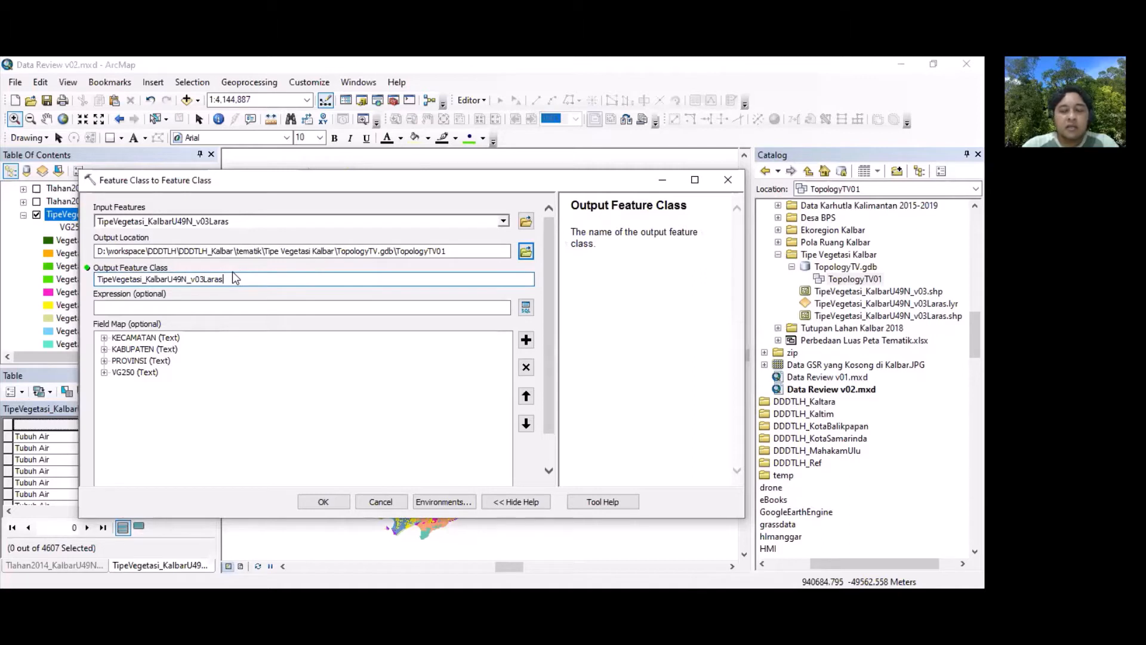
text(T)
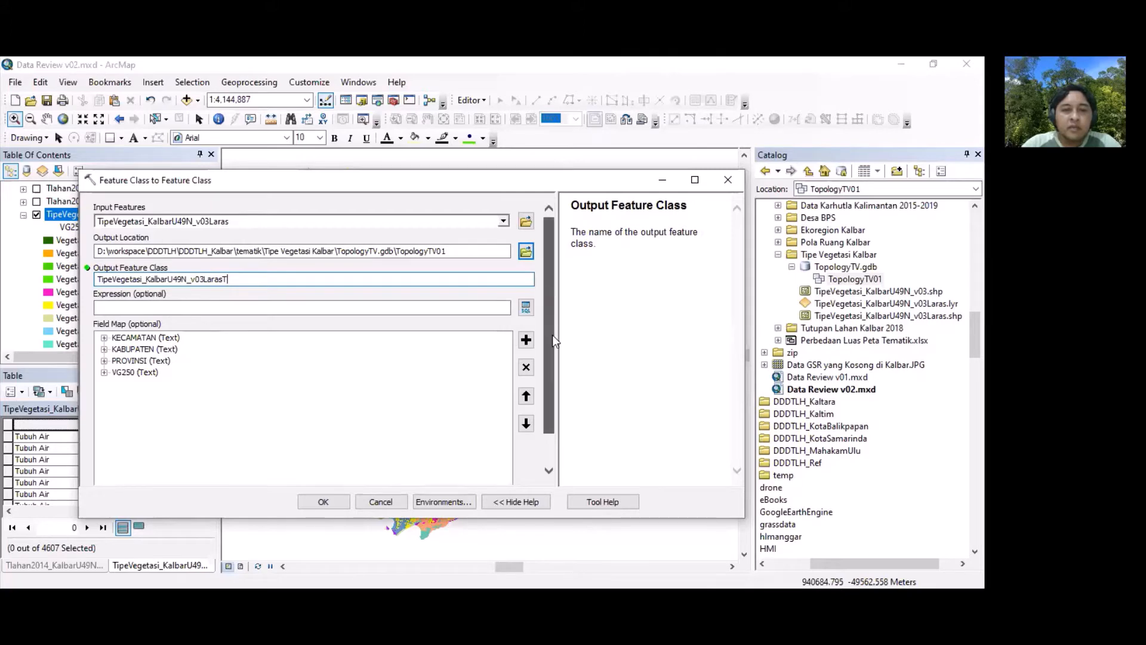
scroll(552, 335, down, 2)
click(326, 502)
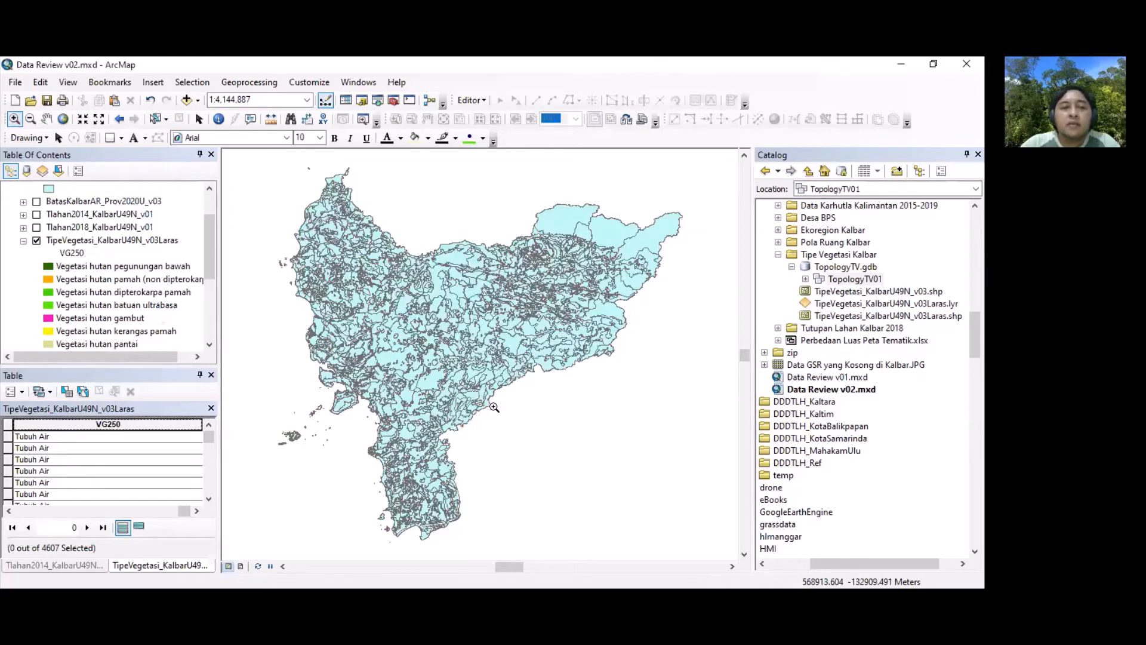
Step: Hide the original TipeVegetasi_KalbarU49N_v03Laras layer on the map and collapse its legend
drag(209, 242, 209, 223)
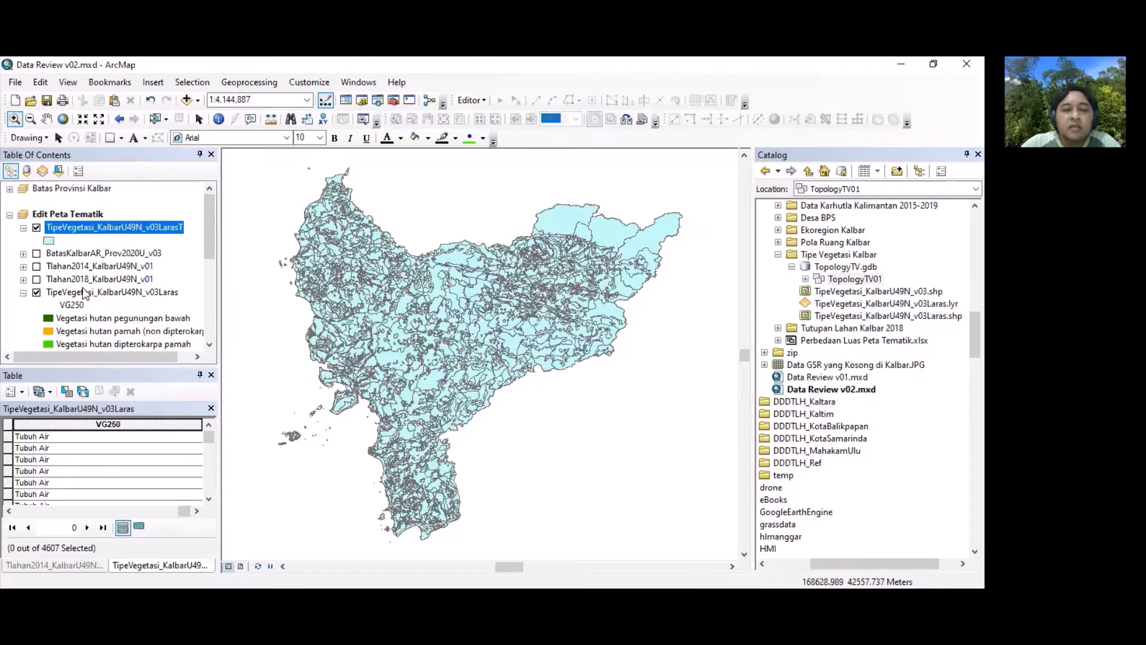
click(36, 293)
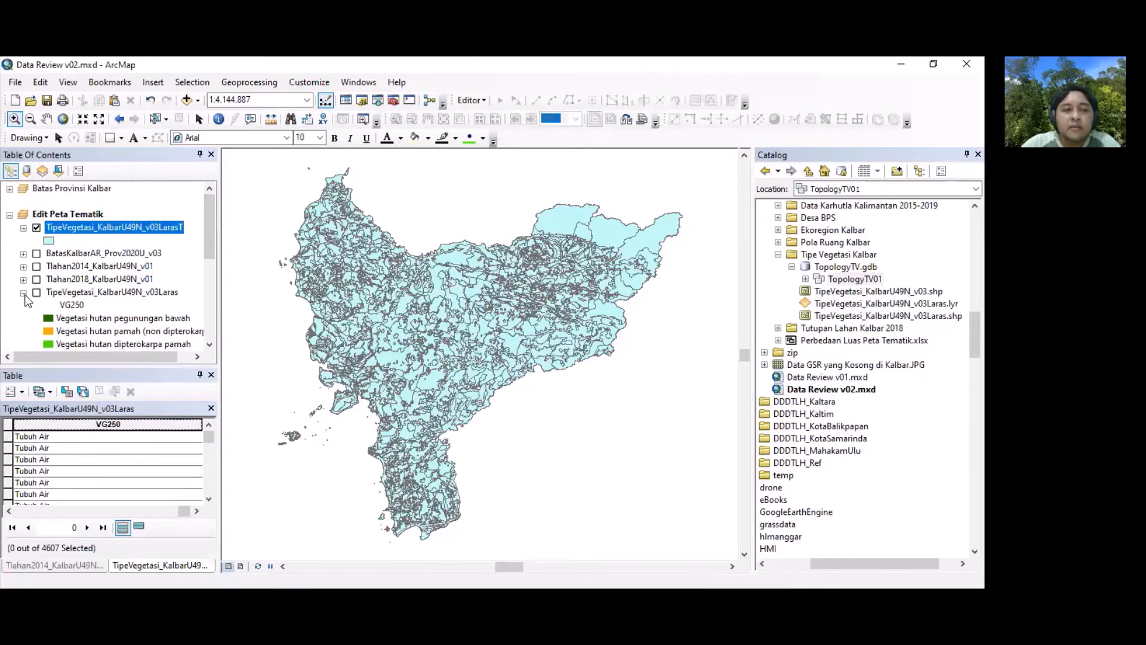
click(23, 293)
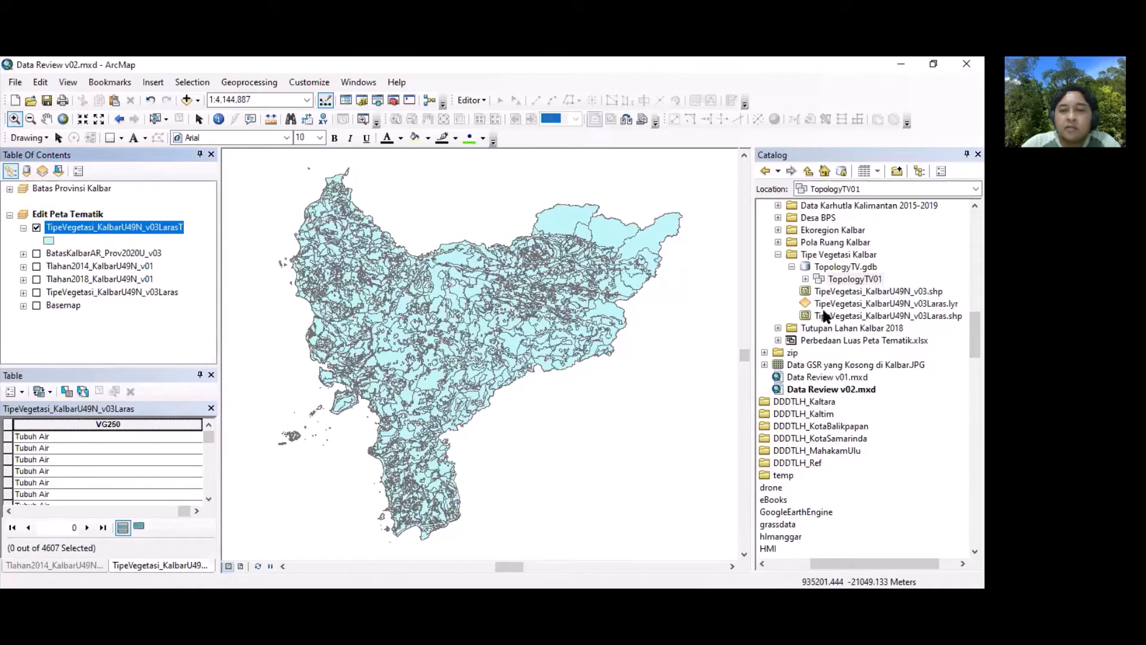
Step: Expand the TopologyTV01 dataset and review its creation options and the hierarchy from the Tipe Vegetasi Kalbar folder to the imported feature class
click(806, 279)
click(869, 292)
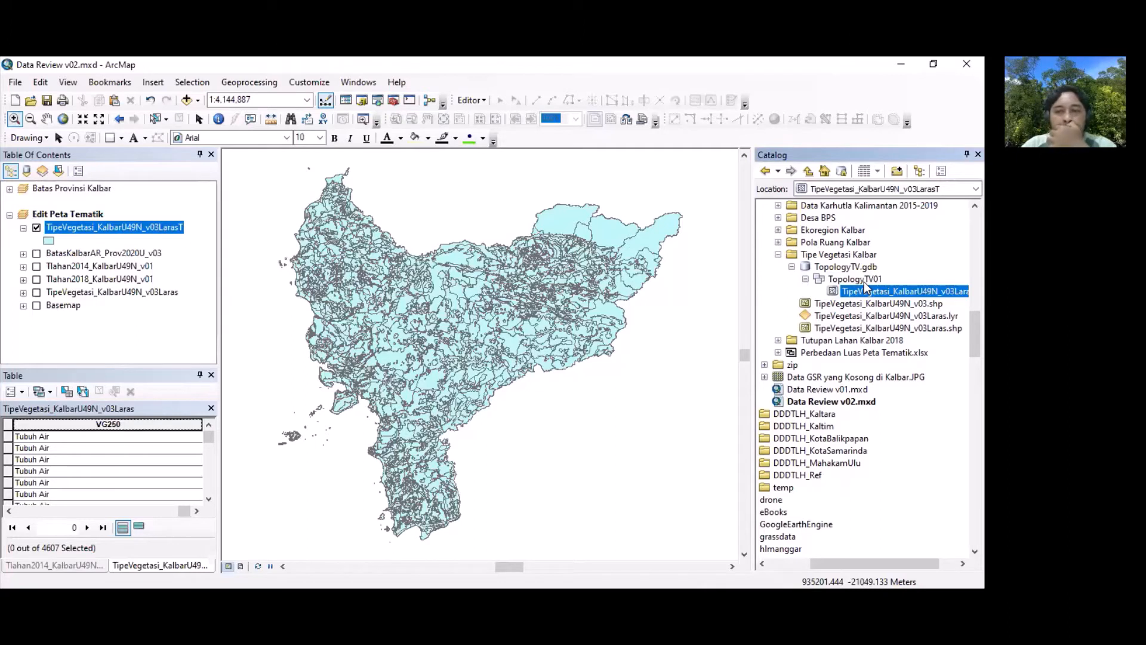
right_click(844, 284)
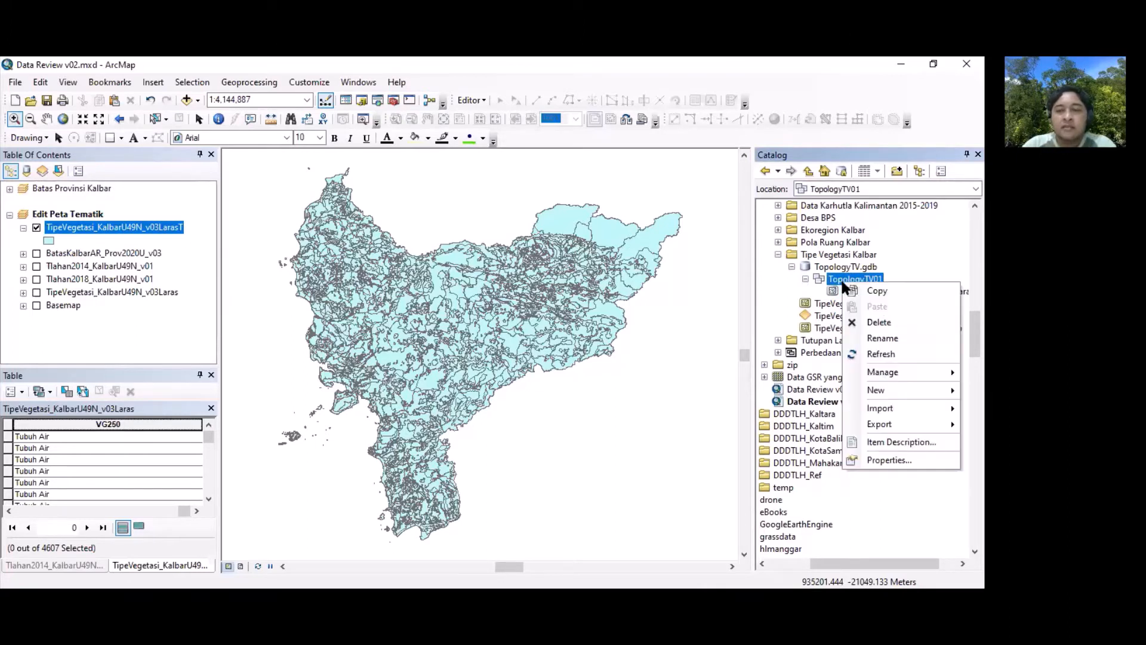
mouse_move(875, 392)
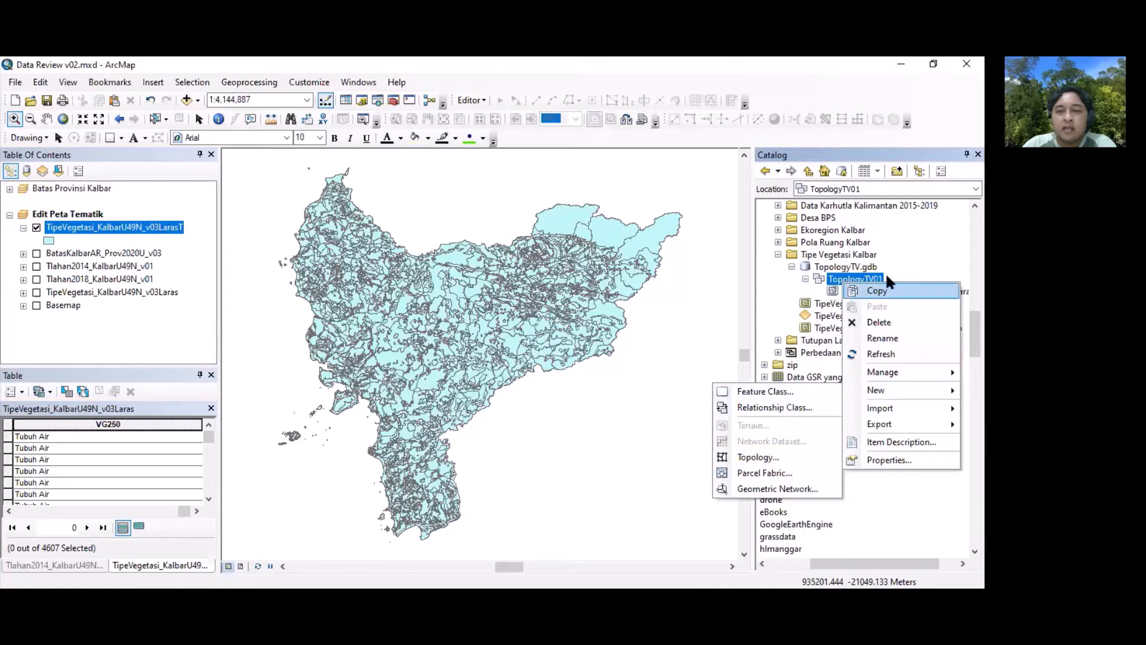
click(926, 260)
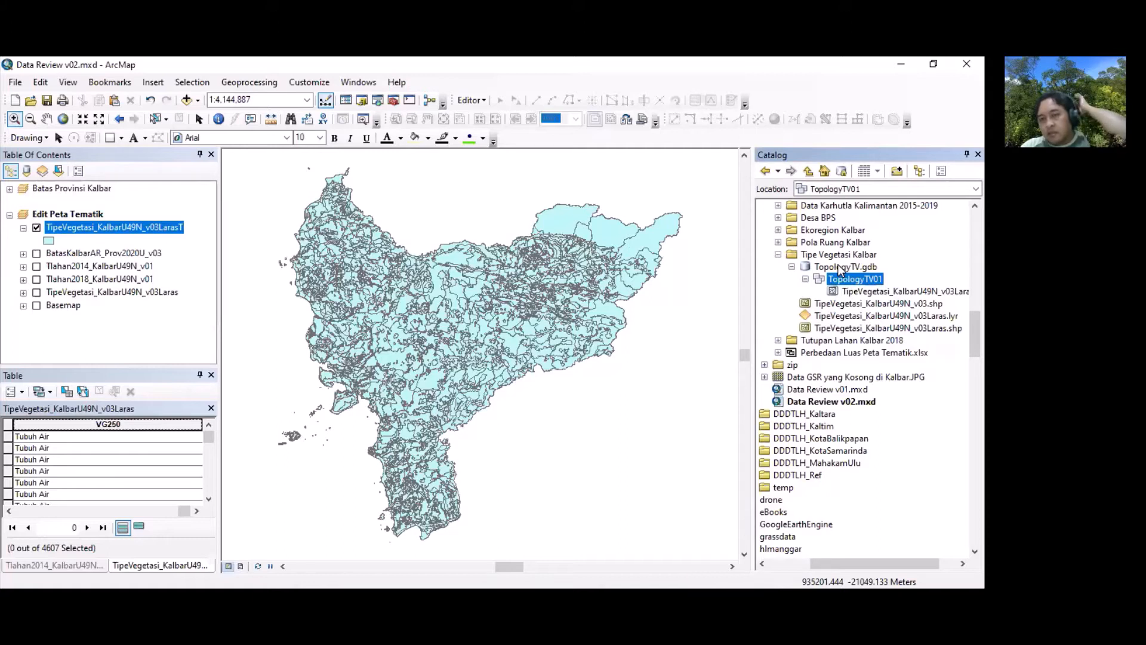
click(833, 257)
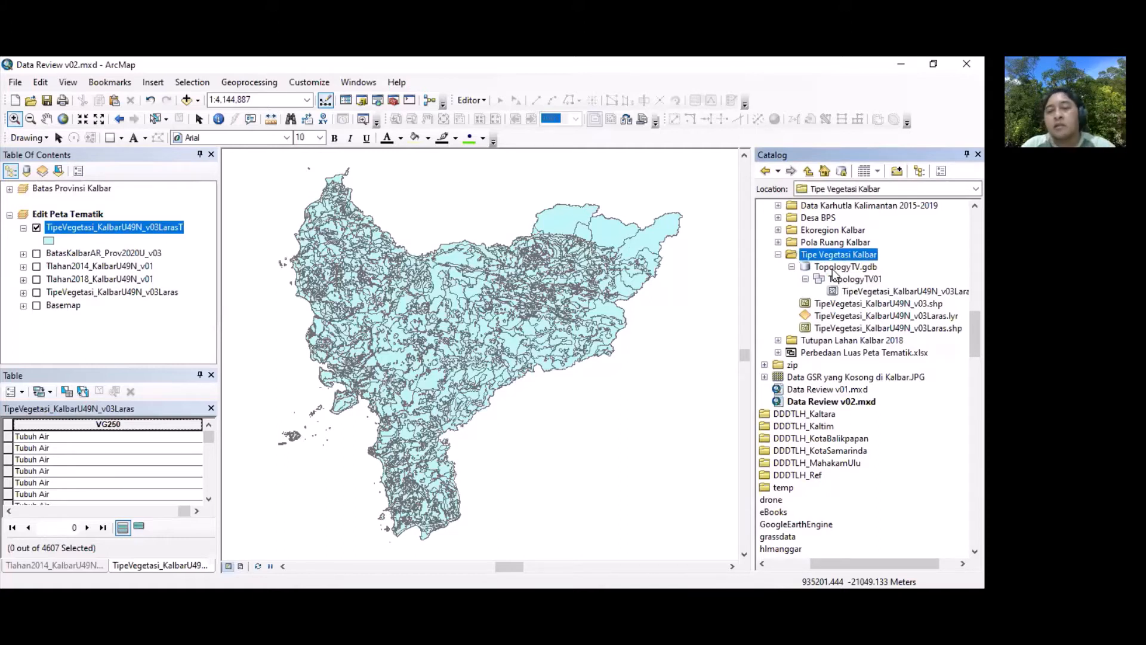
click(834, 270)
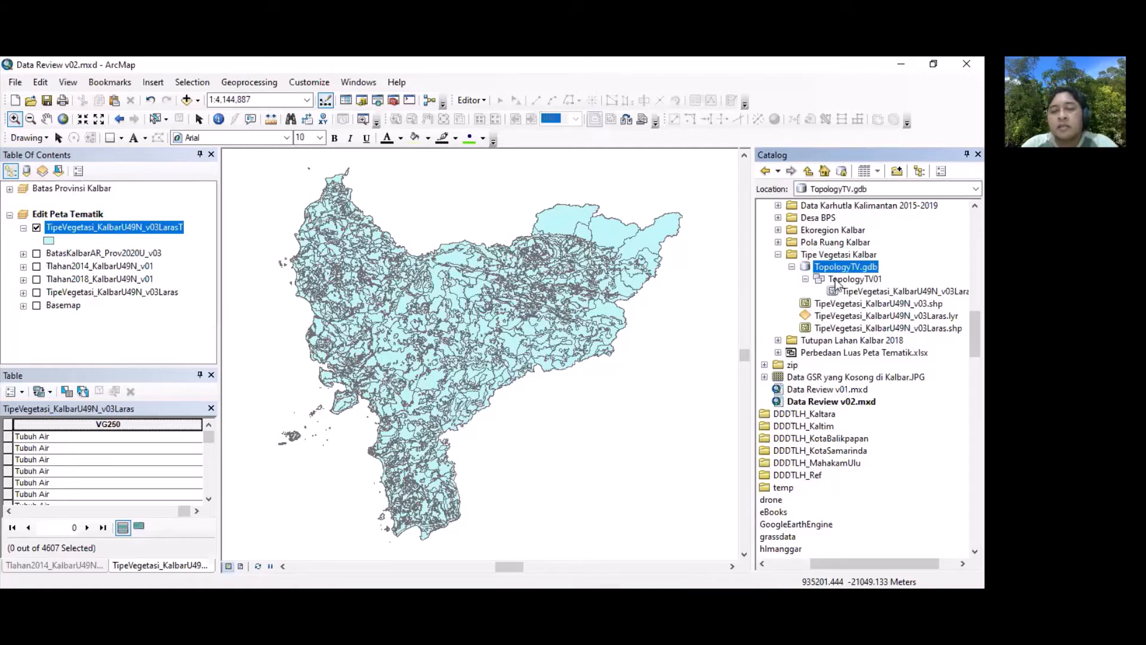
click(837, 284)
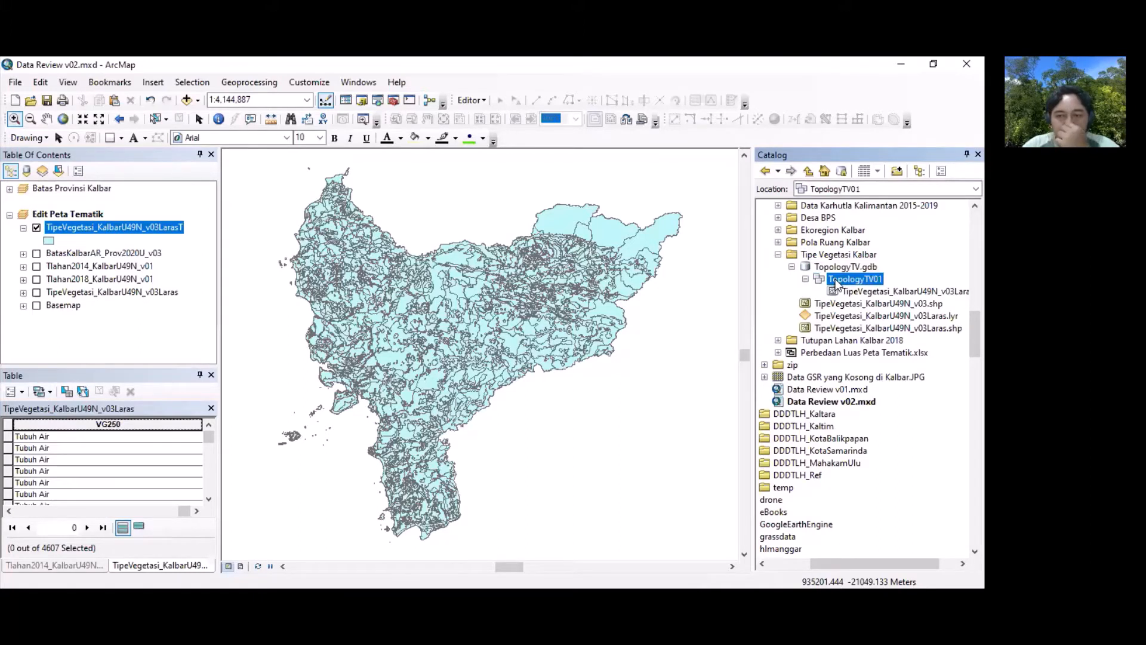
click(860, 291)
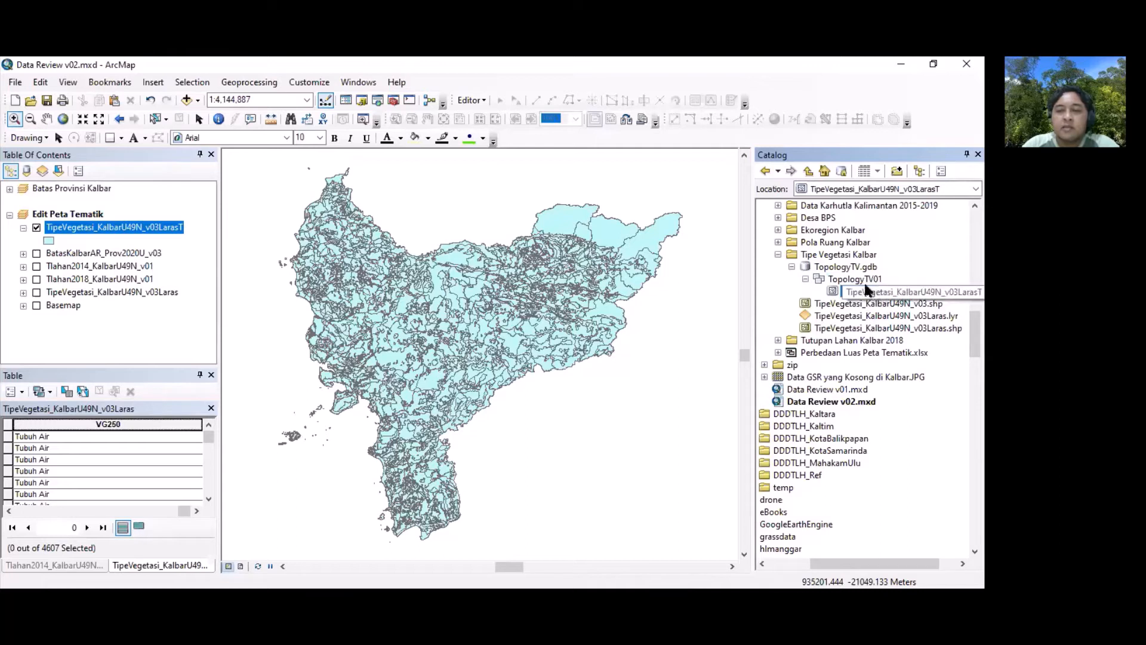
click(854, 279)
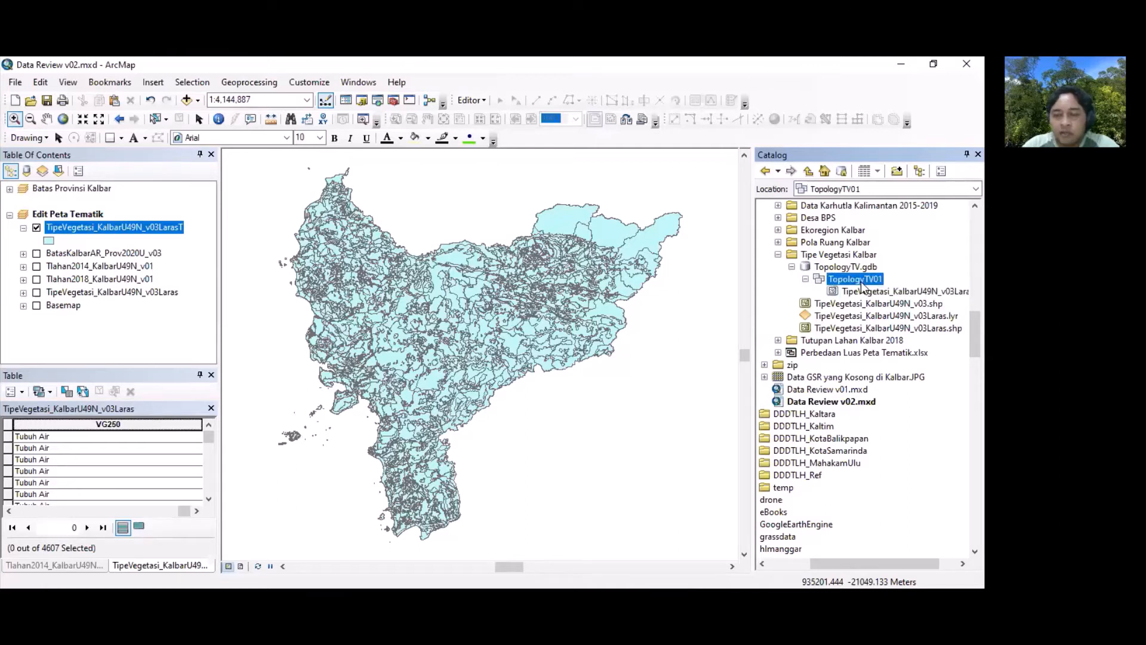
Step: Compare the options available for the Tipe Vegetasi Kalbar folder, TopologyTV.gdb and the TipeVegetasi_KalbarU49N_v03LarasT feature class
right_click(830, 259)
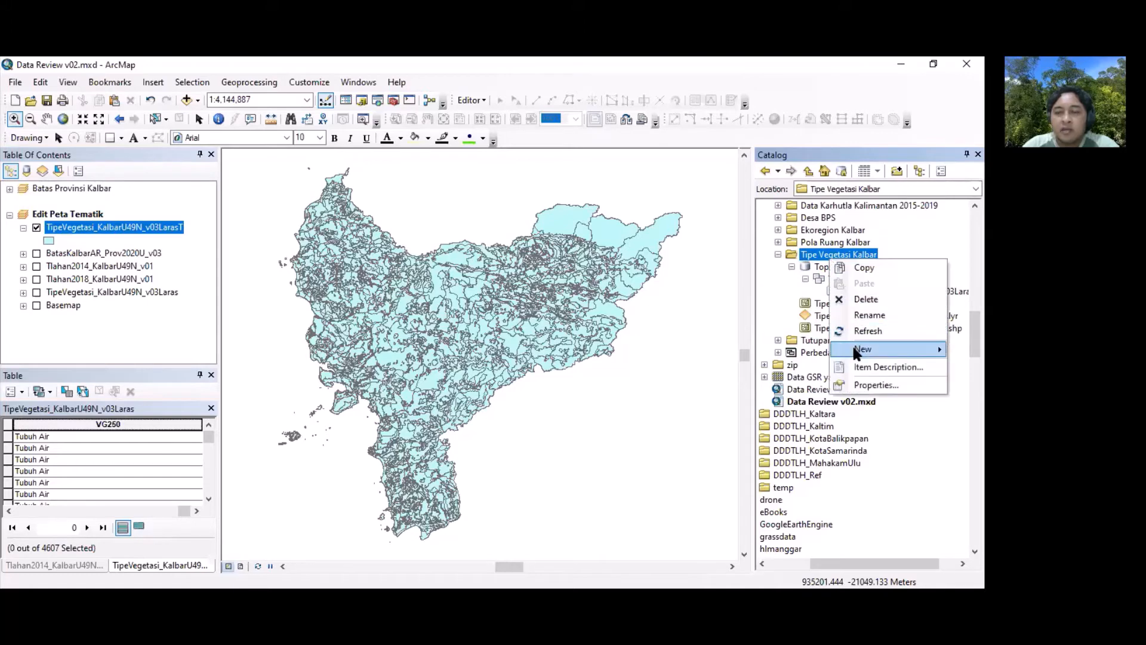
mouse_move(856, 352)
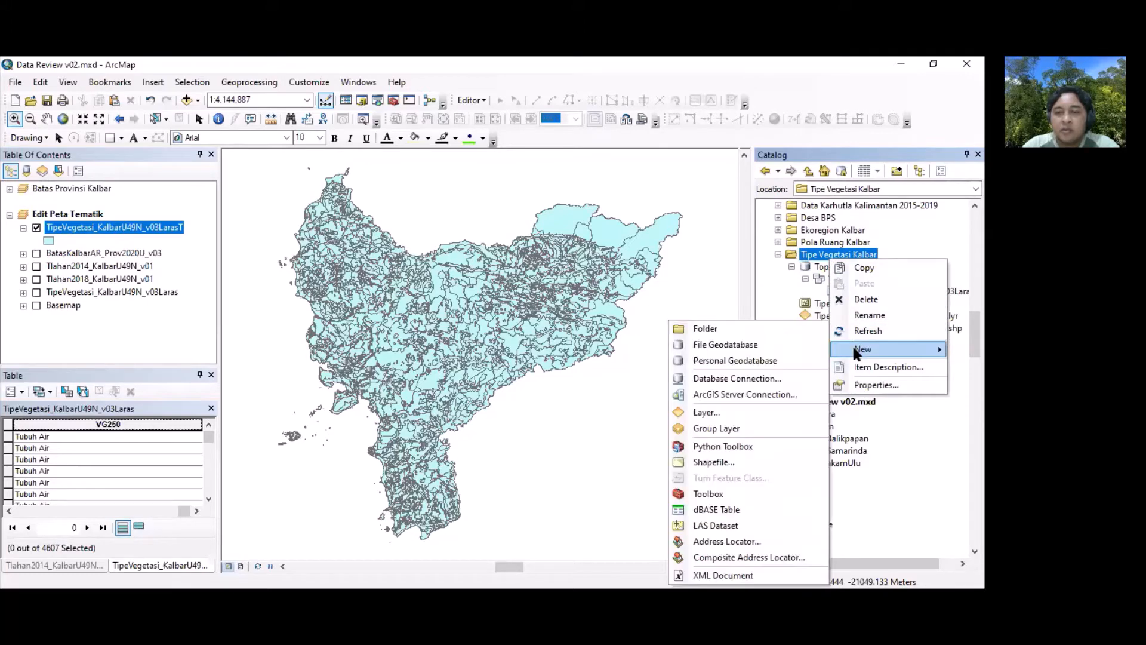
click(925, 245)
click(854, 269)
right_click(835, 268)
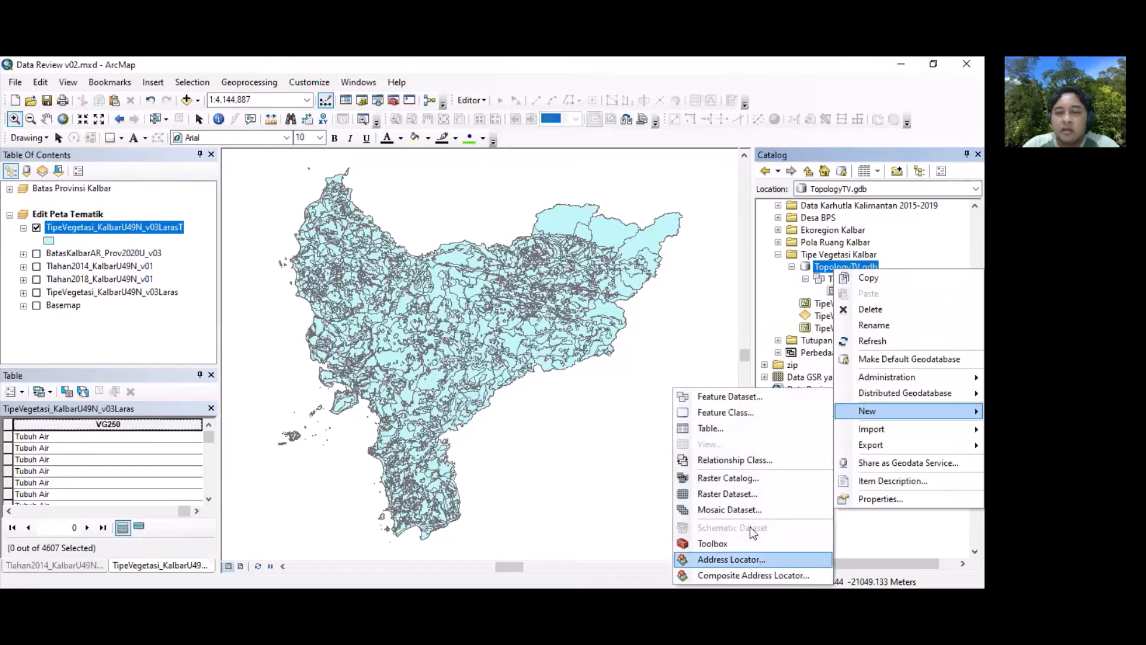
click(868, 277)
scroll(912, 274, up, 10)
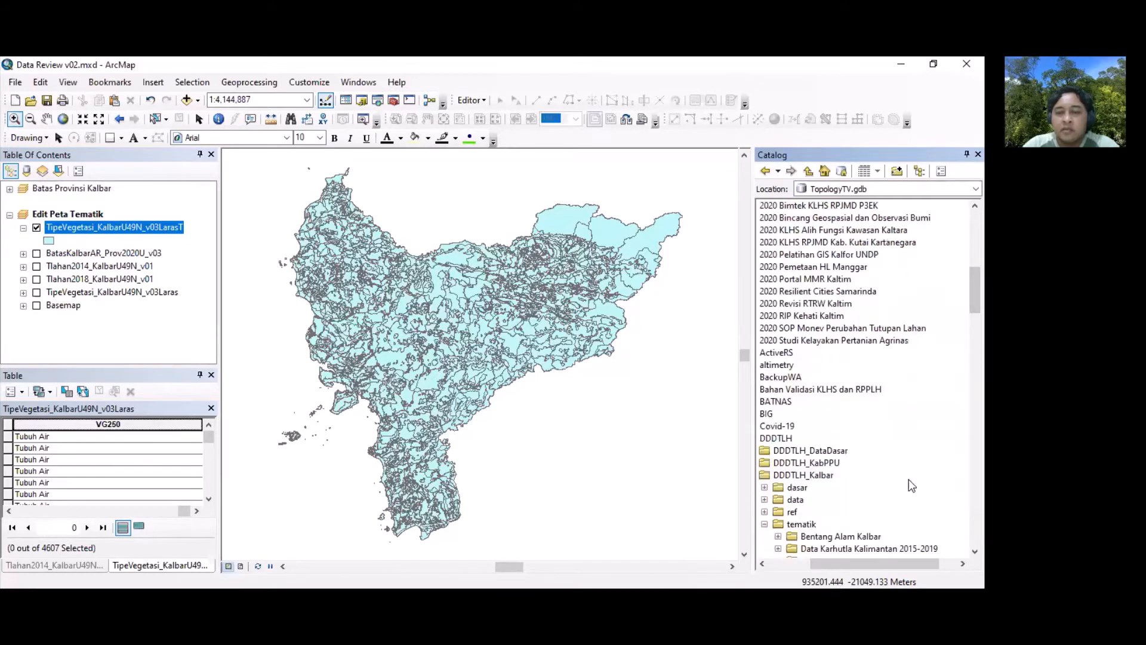
drag(874, 564, 833, 564)
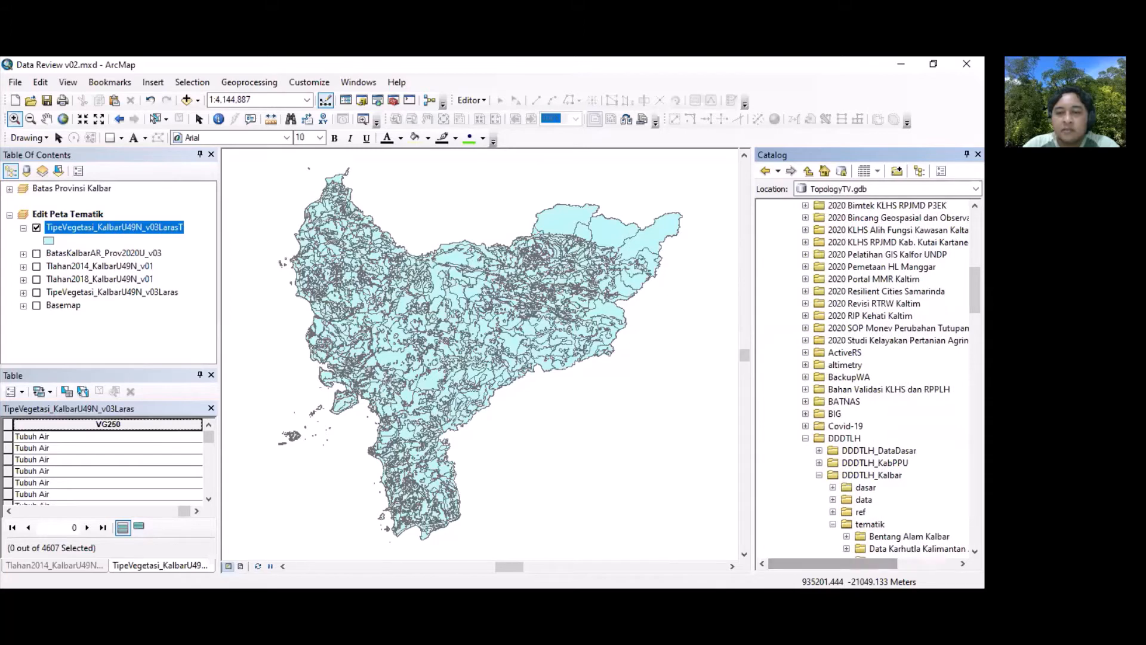
scroll(865, 376, down, 10)
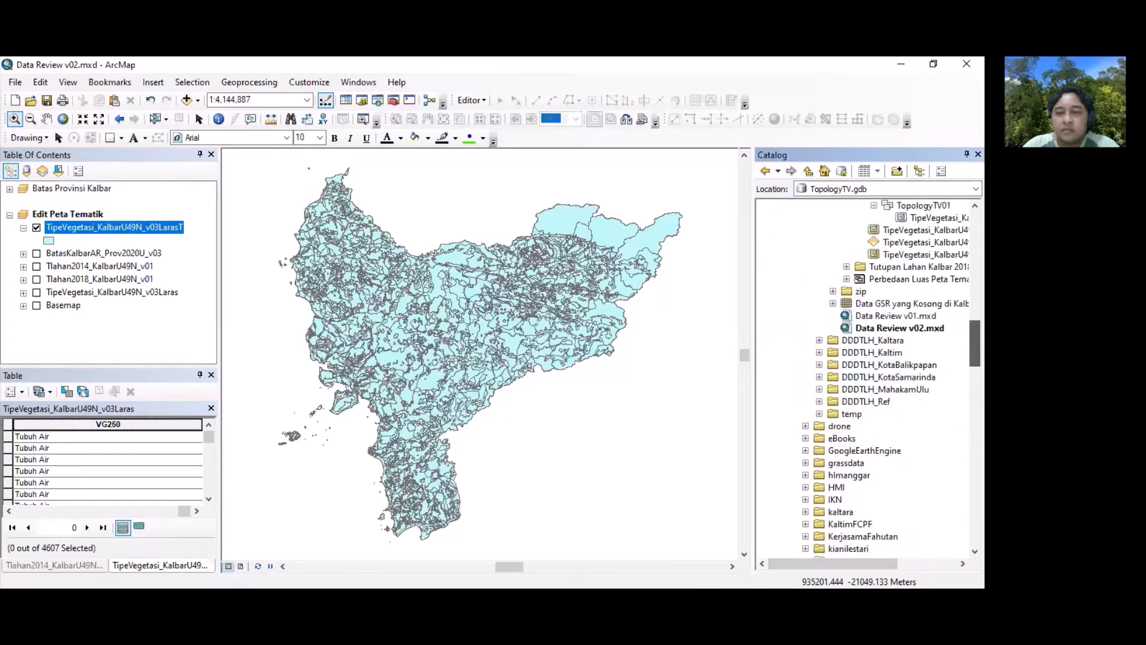
drag(975, 344, 974, 333)
drag(836, 564, 883, 564)
click(845, 305)
right_click(845, 306)
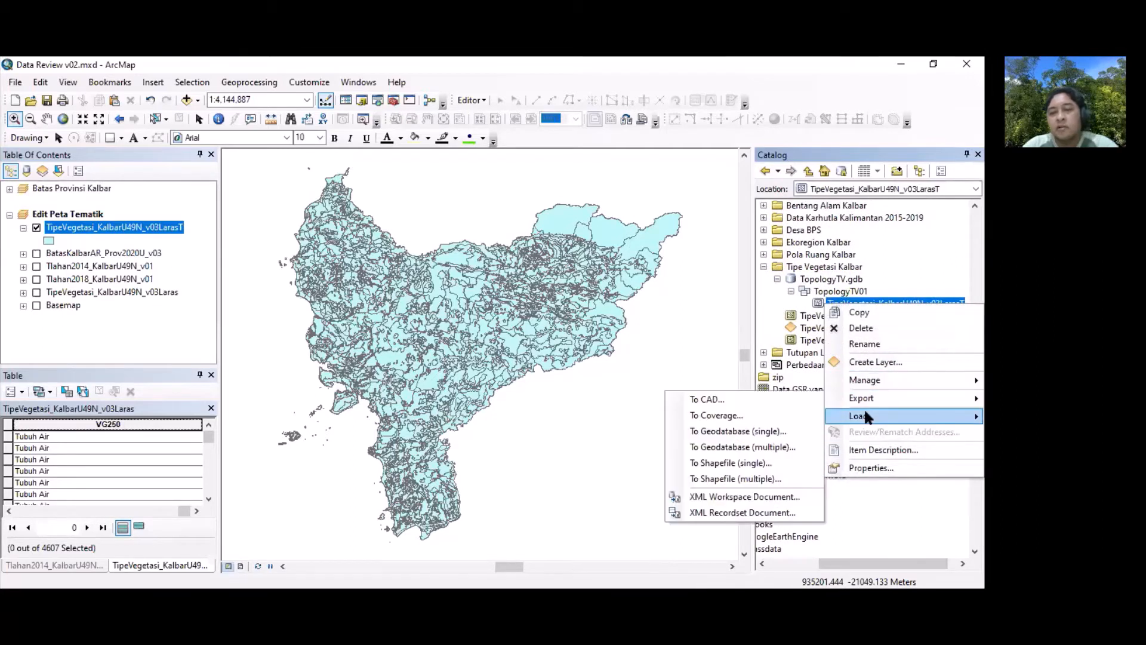
click(919, 258)
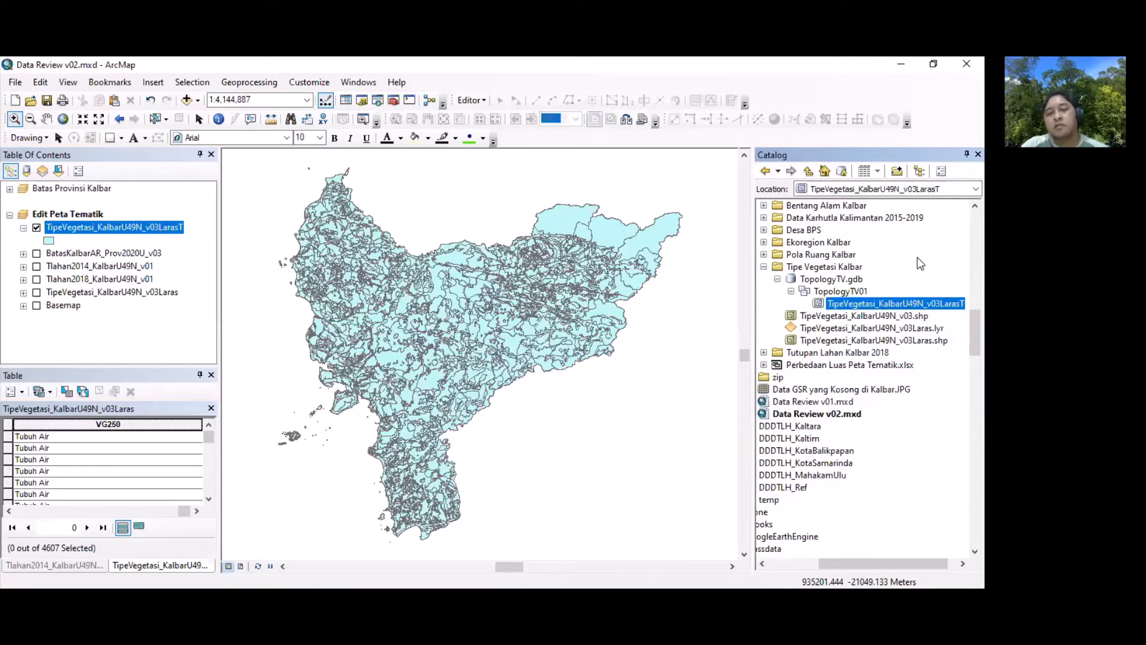
Step: Start a new topology in the TopologyTV01 feature dataset and proceed to its name and cluster tolerance settings
click(829, 292)
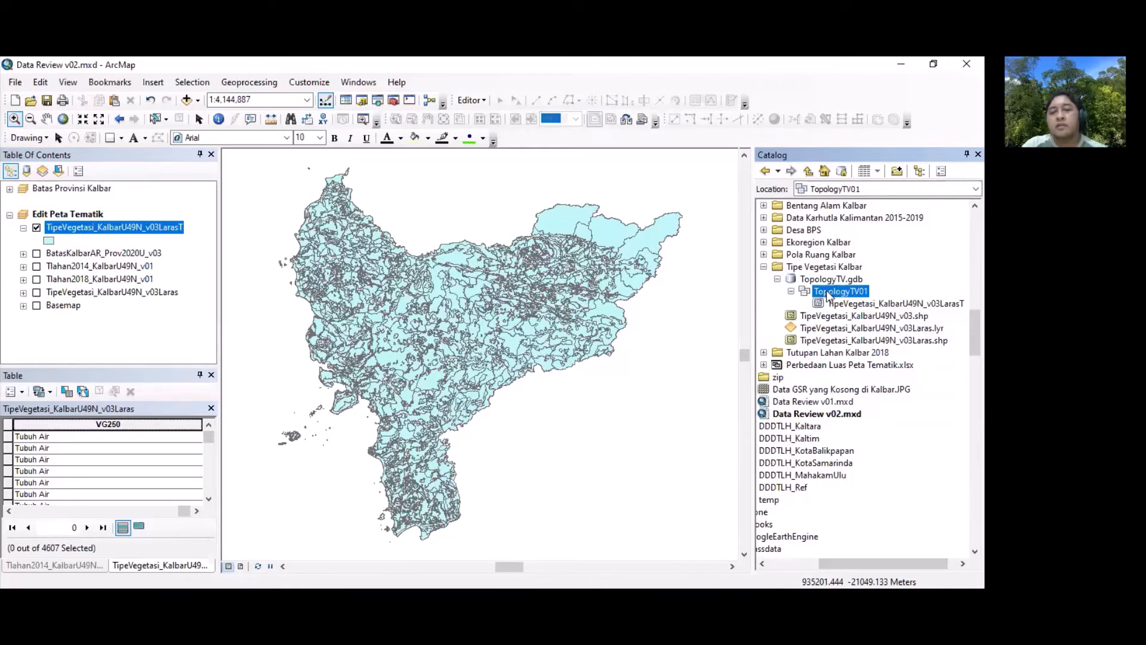
right_click(829, 293)
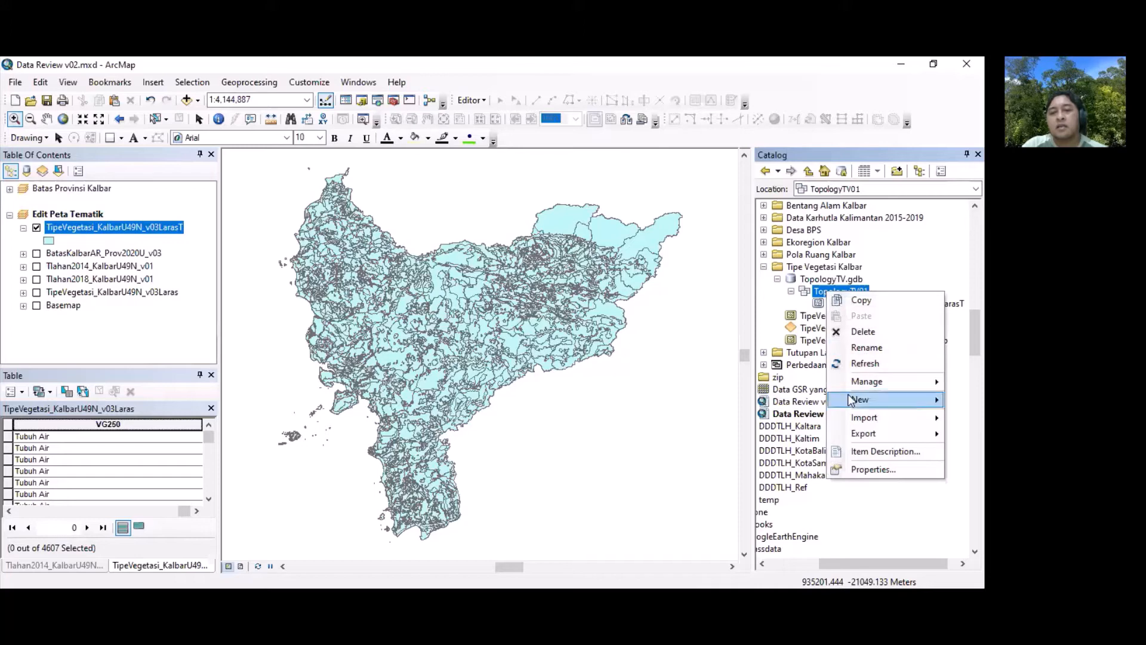
mouse_move(851, 399)
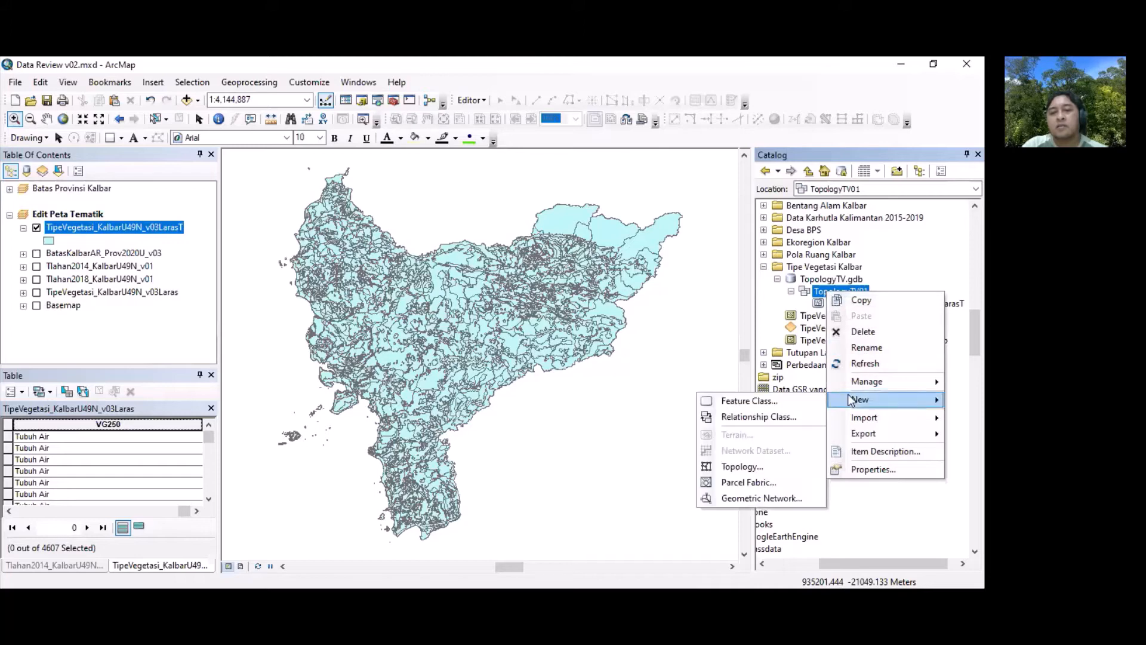
click(767, 464)
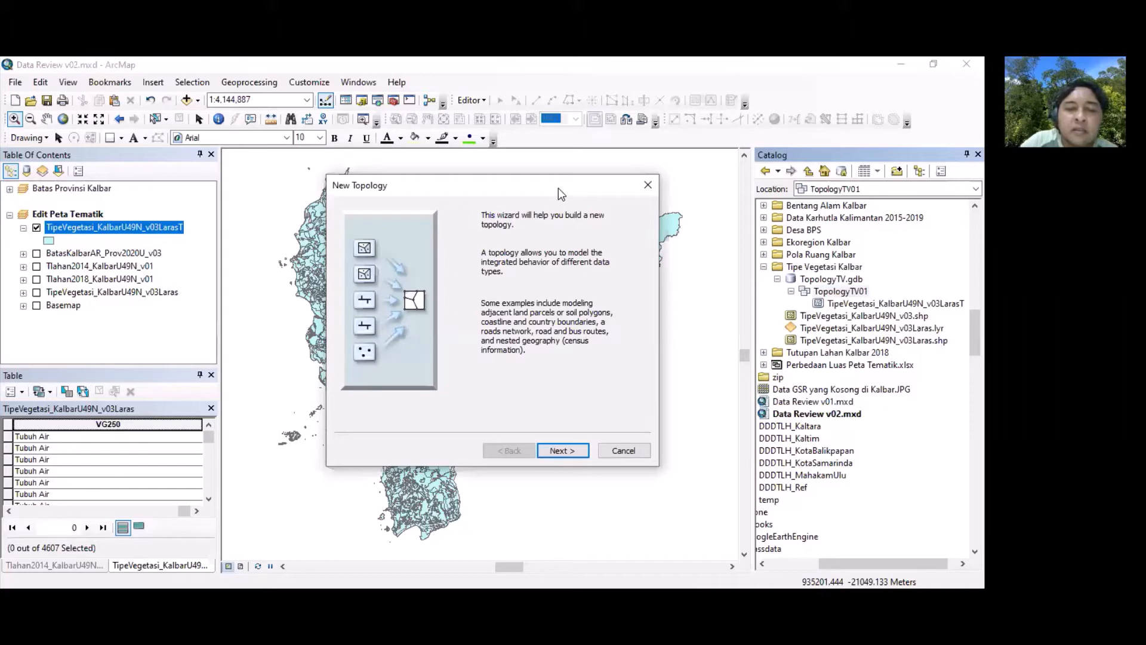
drag(557, 188, 437, 190)
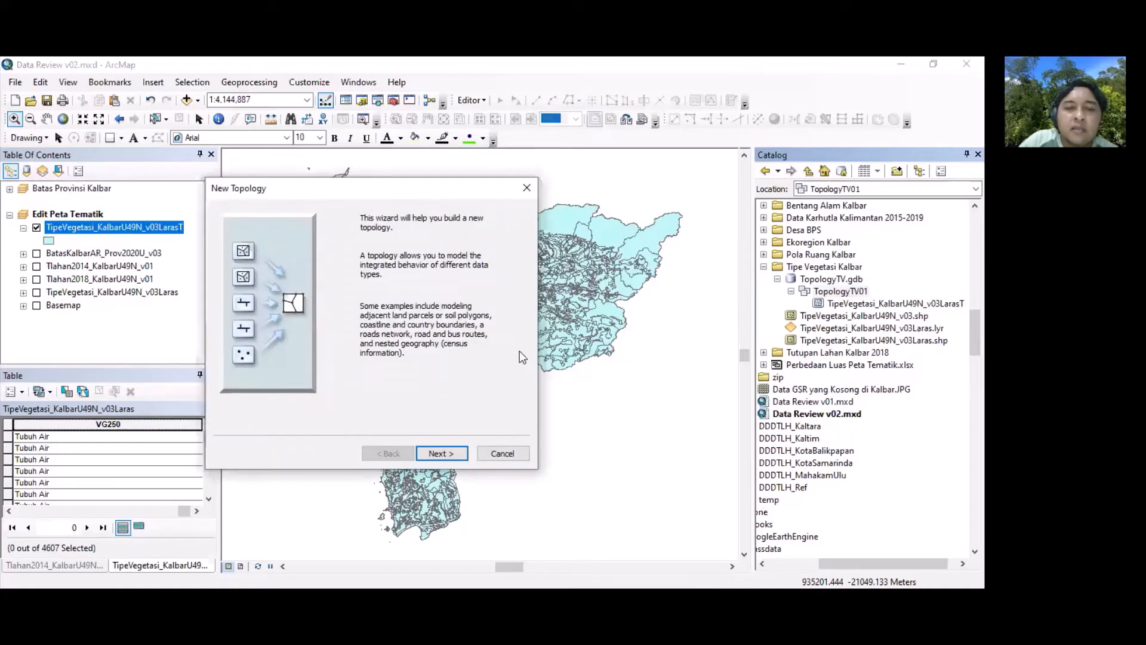
click(442, 453)
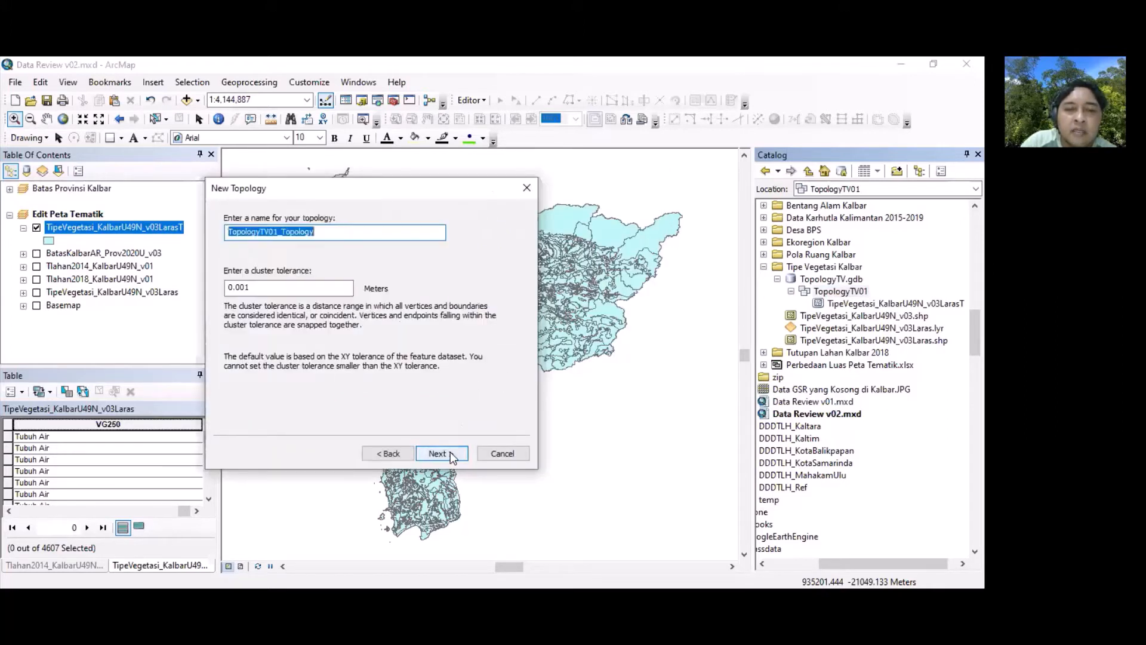
Step: Name the topology TopologyTV01T and accept the cluster tolerance of 0.001 meters
click(325, 234)
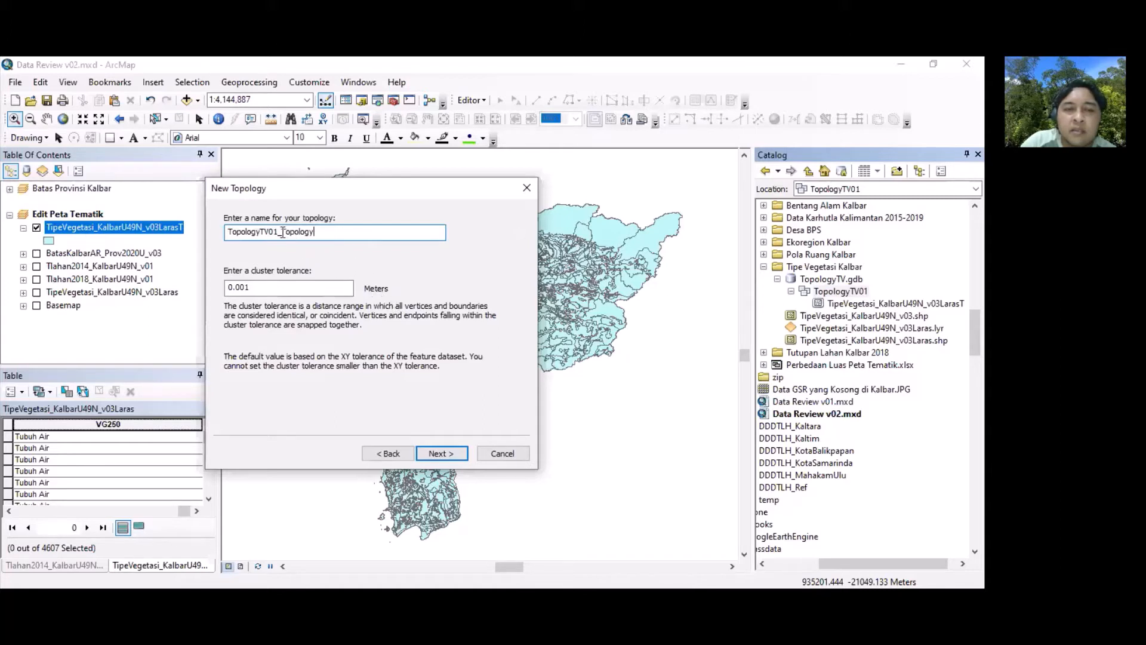
drag(279, 232, 503, 236)
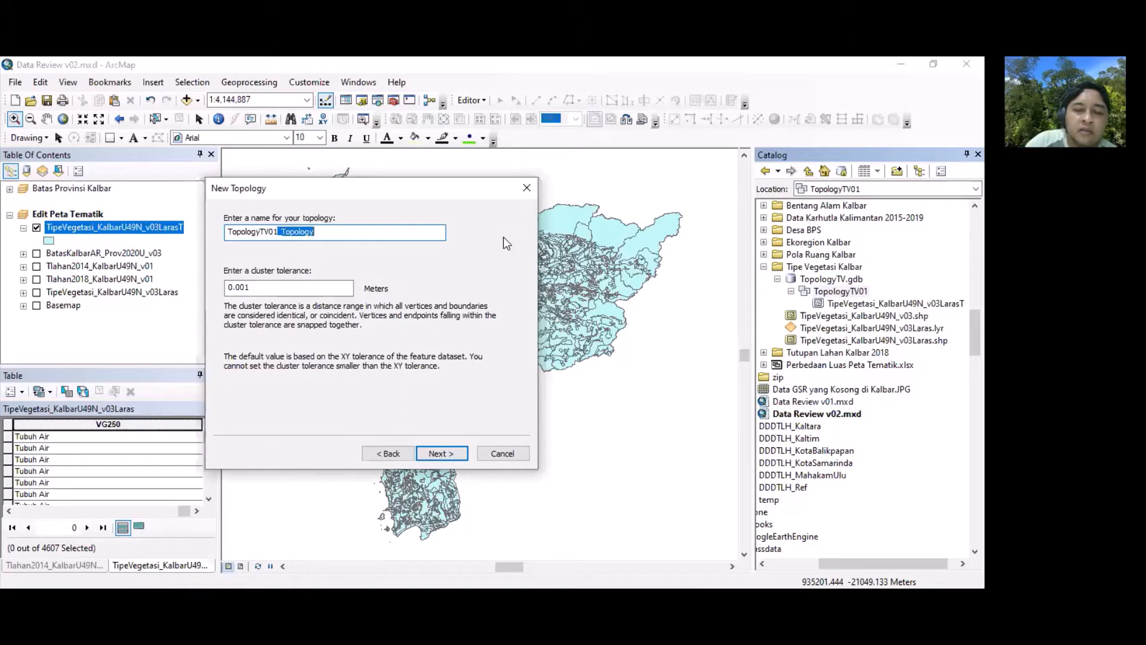
text(T)
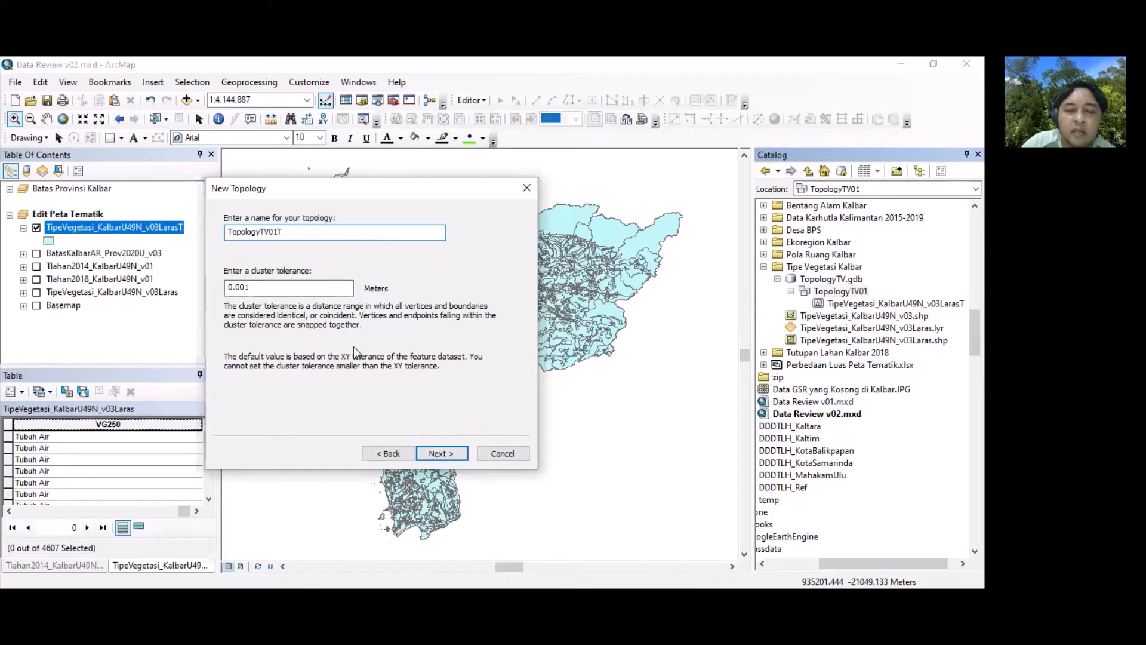
click(450, 455)
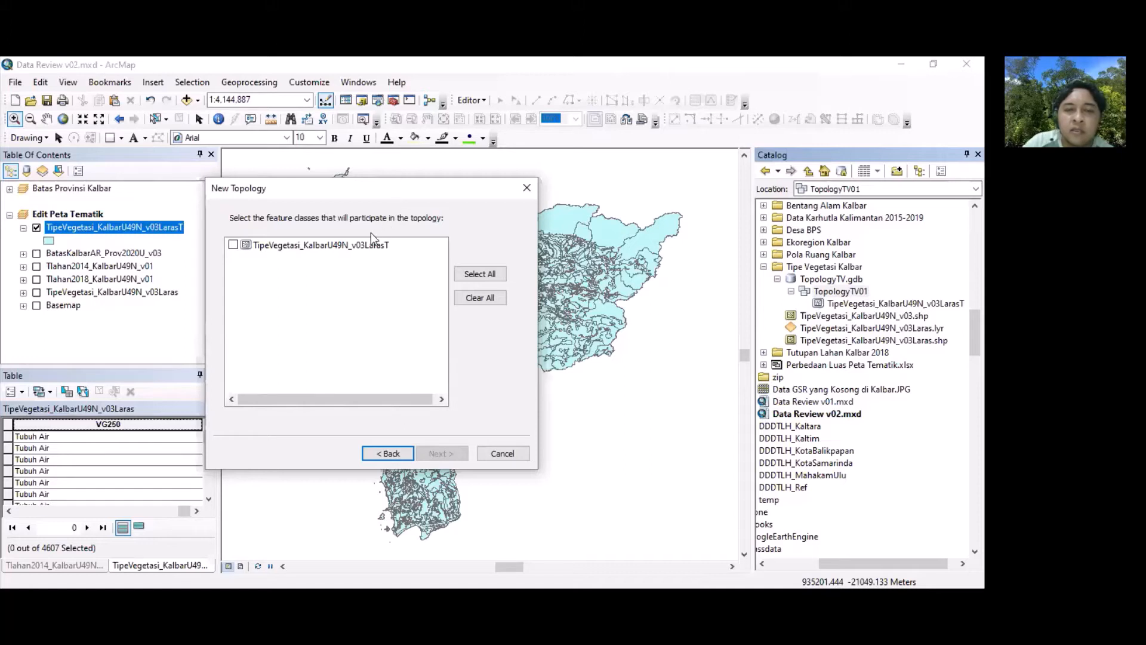
Step: Include TipeVegetasi_KalbarU49N_v03LarasT in the topology and accept rank 1 for it with 5 ranks
click(233, 246)
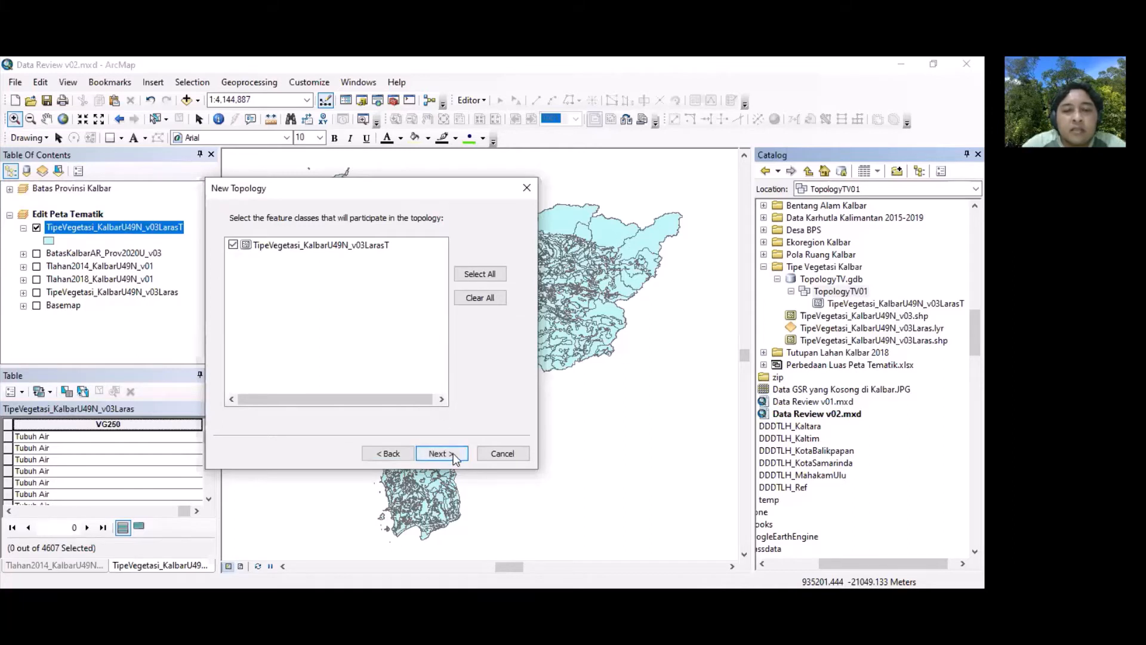
click(452, 453)
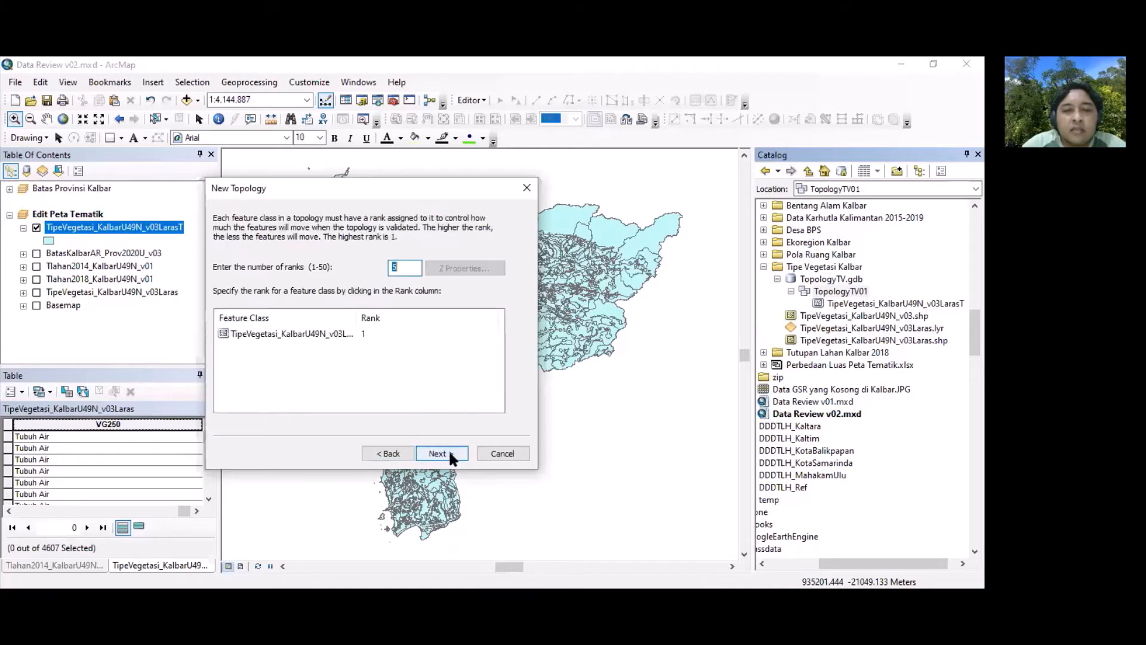
click(290, 332)
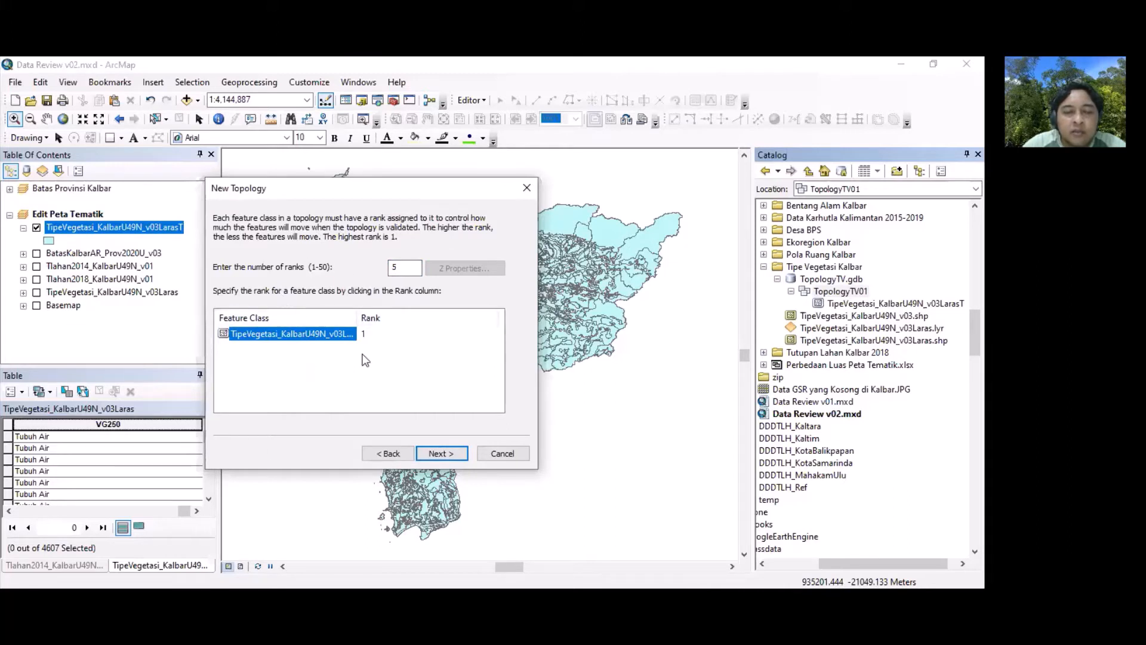
drag(357, 317, 407, 318)
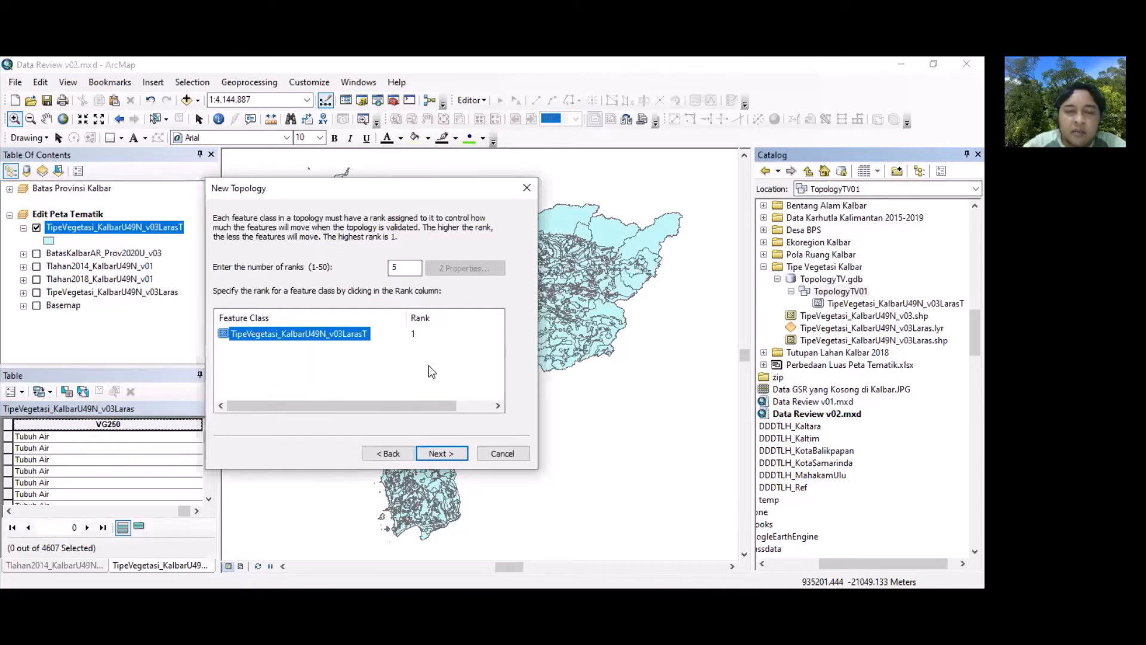
click(454, 453)
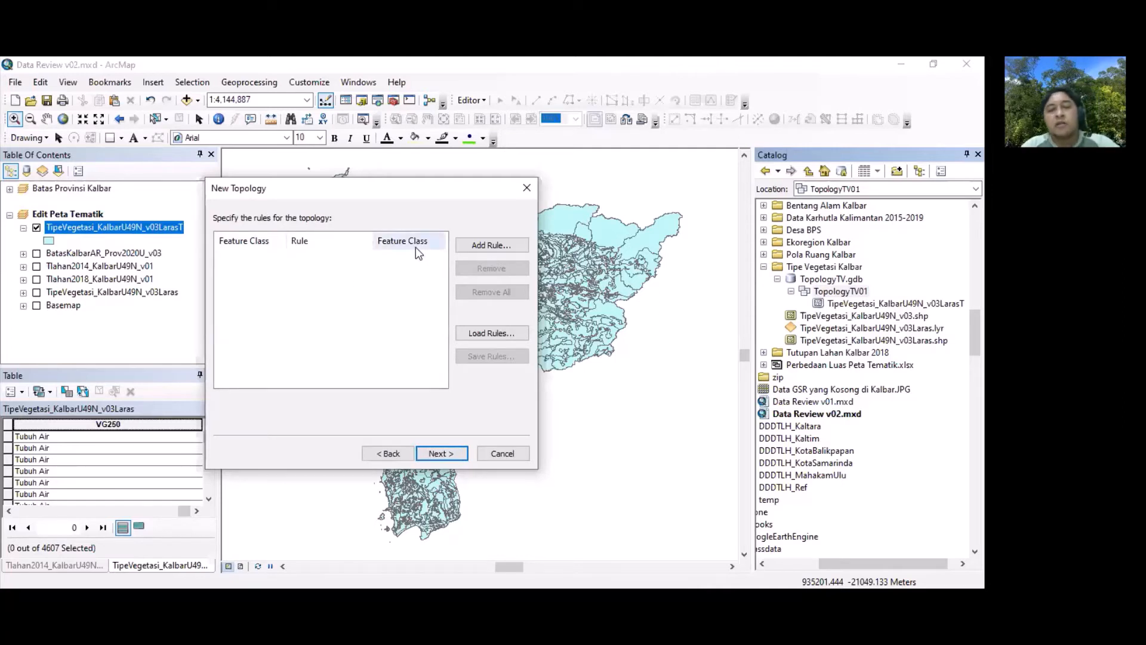
Step: Add a Must Not Overlap rule with errors shown for TipeVegetasi_KalbarU49N_v03LarasT and widen the rule list columns to check it
click(485, 246)
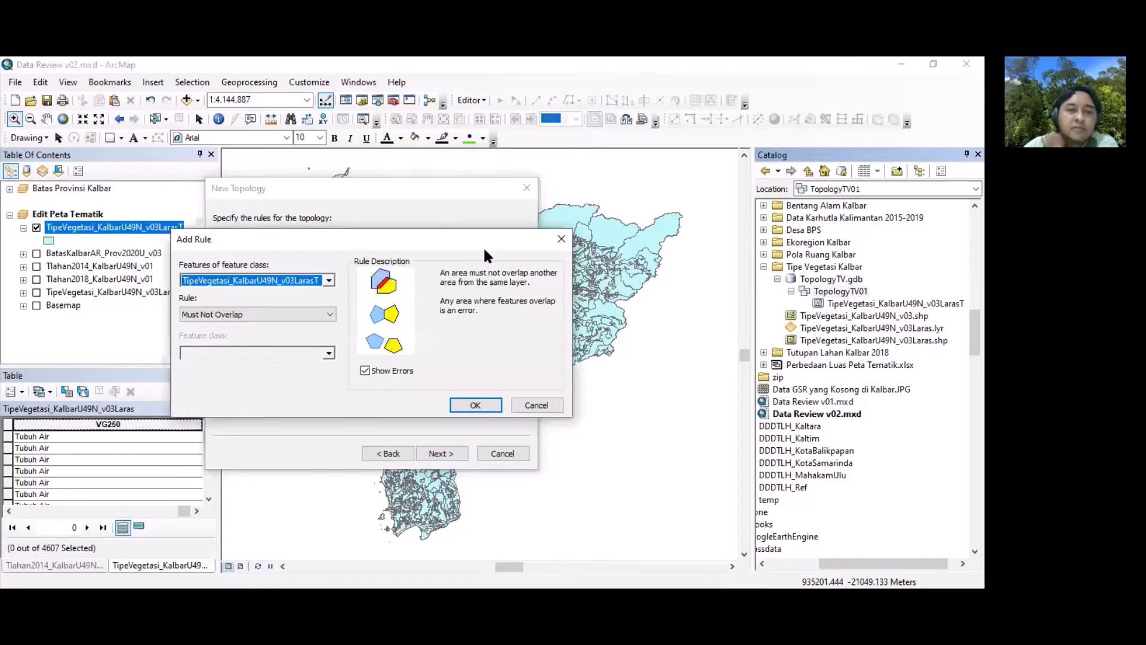
click(328, 279)
click(287, 300)
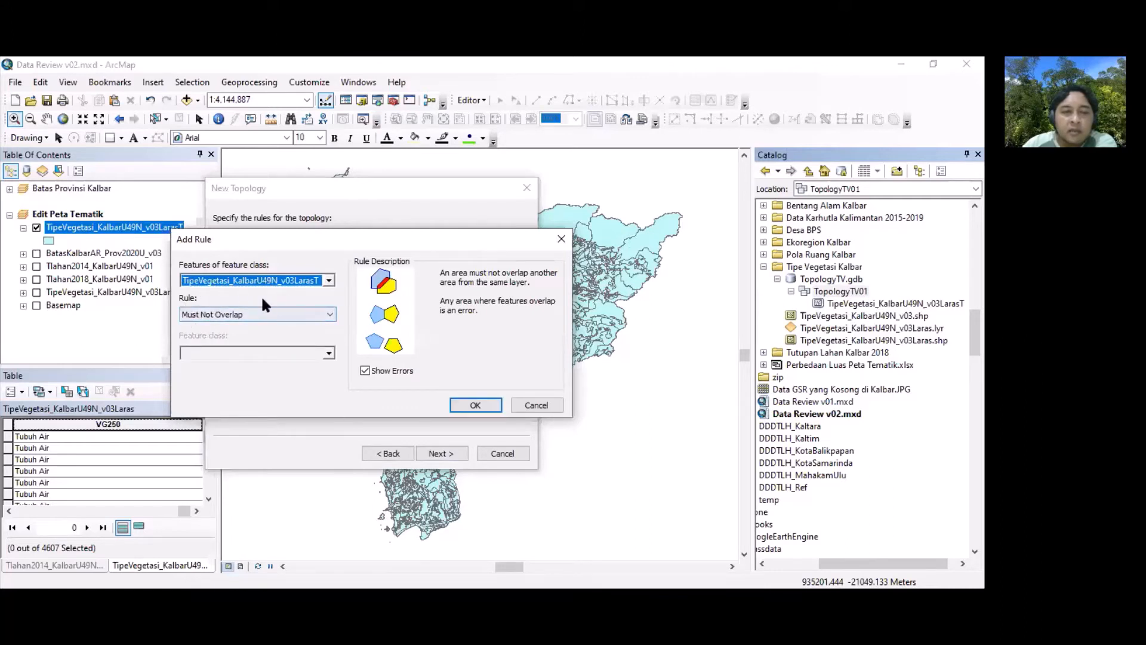
click(330, 318)
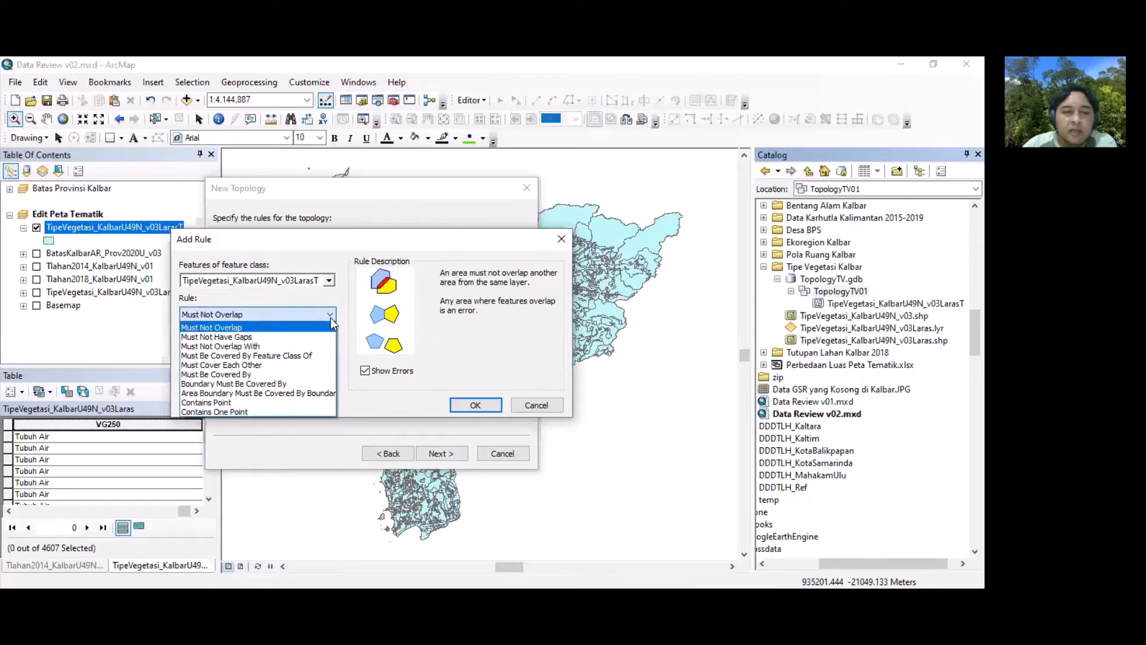
click(302, 327)
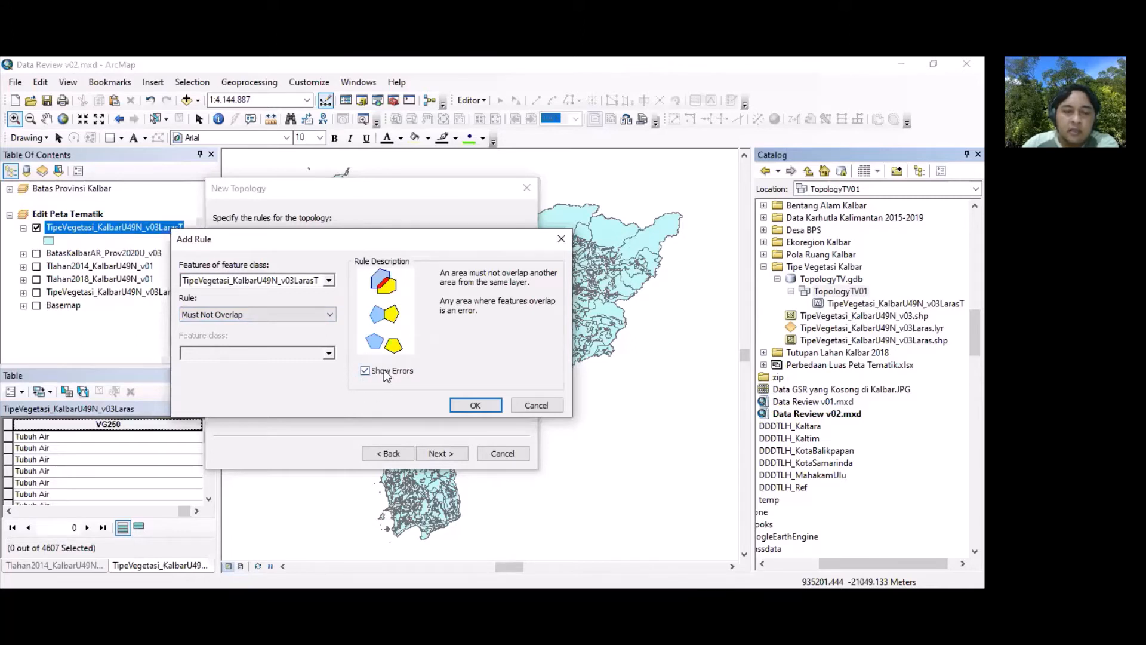
click(475, 404)
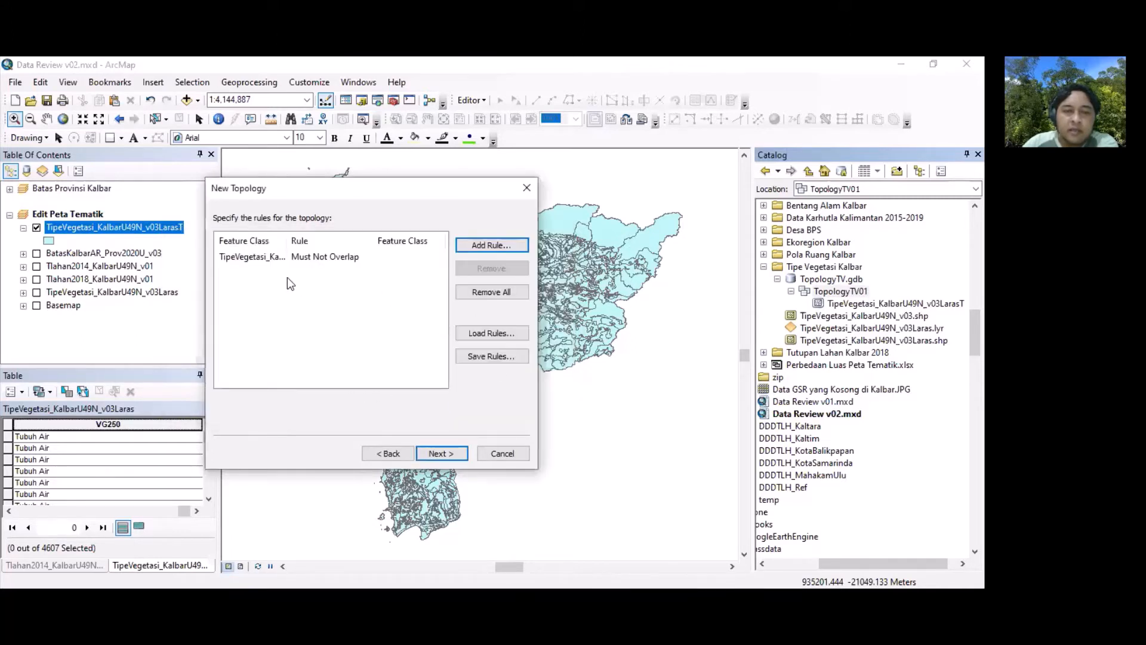
click(264, 257)
drag(287, 240, 370, 240)
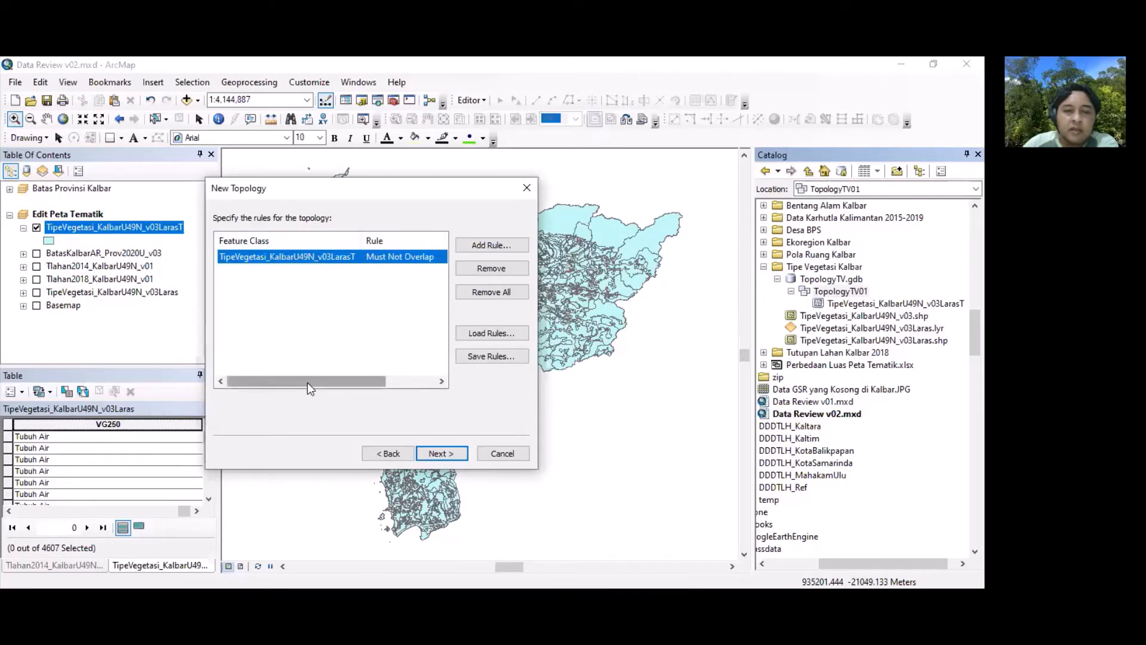
drag(310, 383, 385, 381)
drag(372, 239, 382, 240)
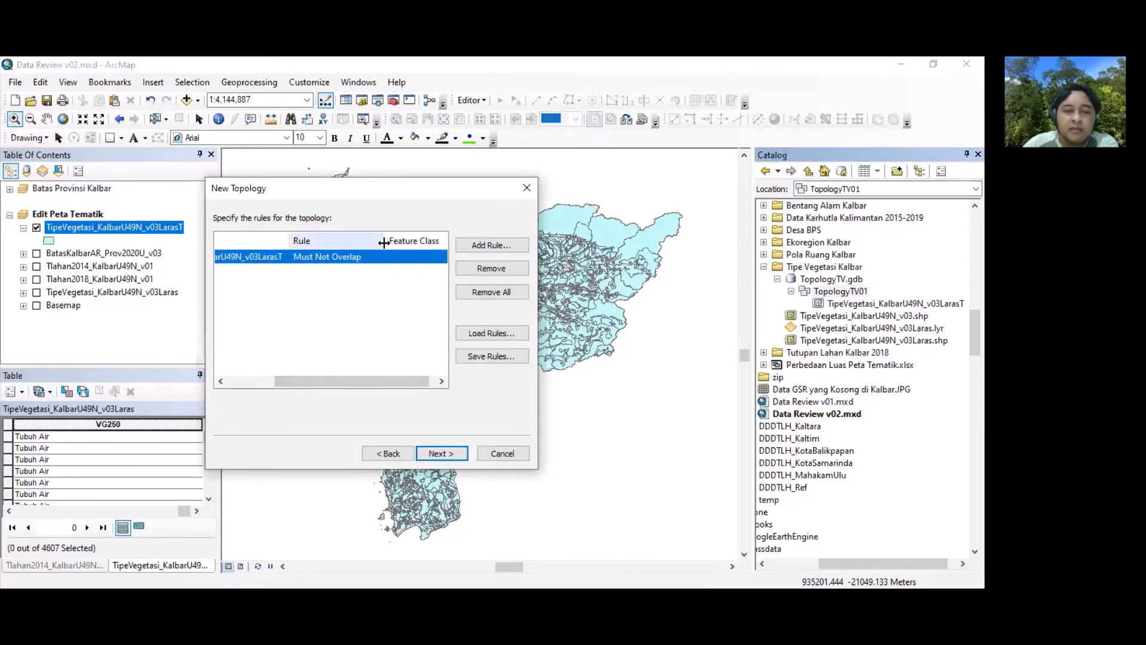
Step: Add a Must Not Have Gaps rule with errors shown for TipeVegetasi_KalbarU49N_v03LarasT
click(485, 242)
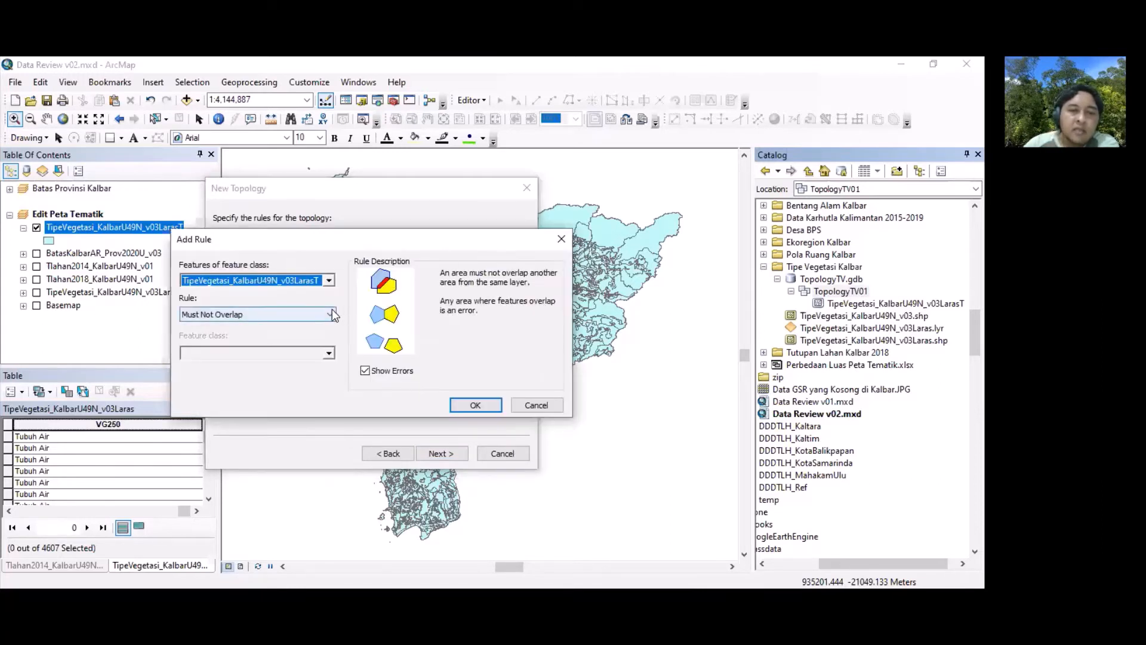
click(331, 314)
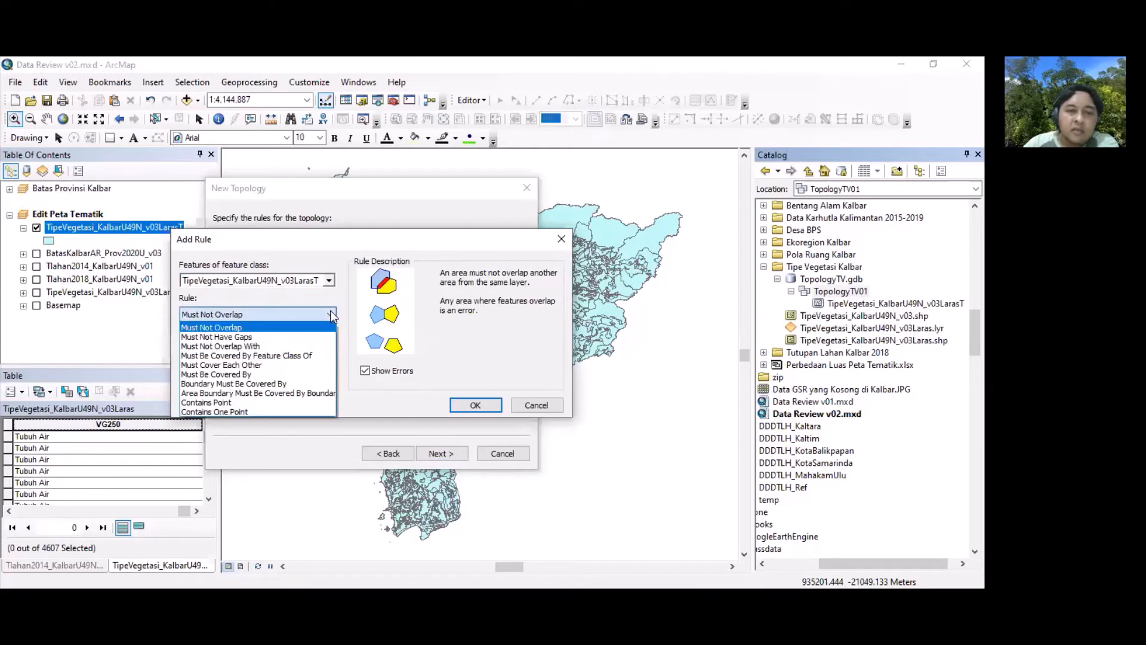
click(294, 337)
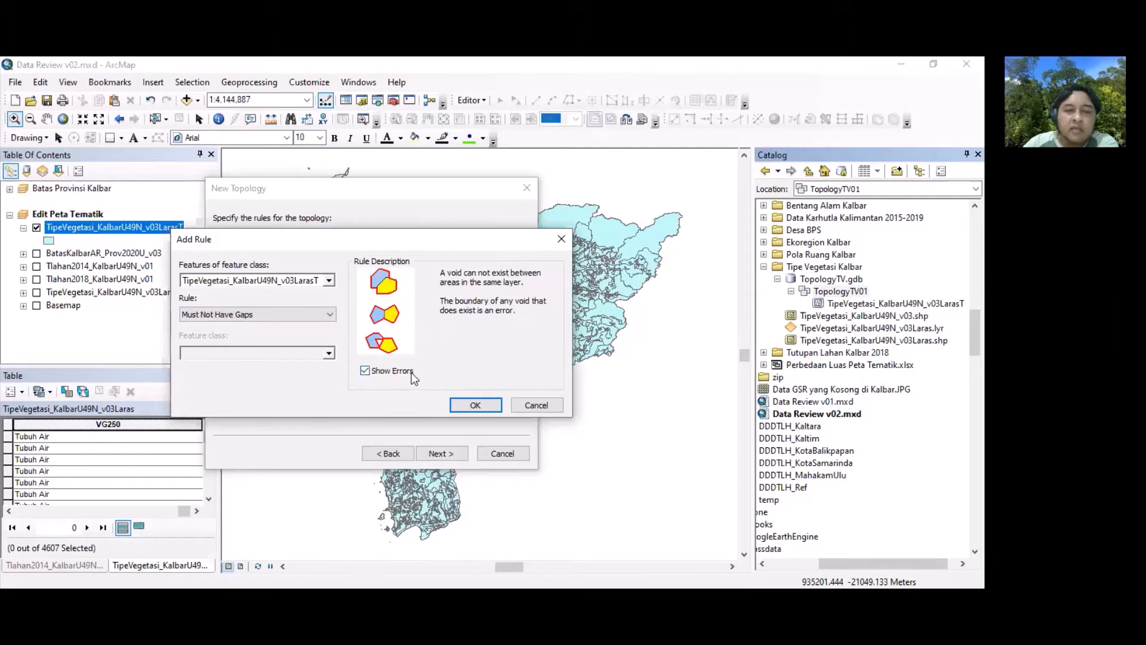
click(475, 403)
drag(305, 380, 257, 381)
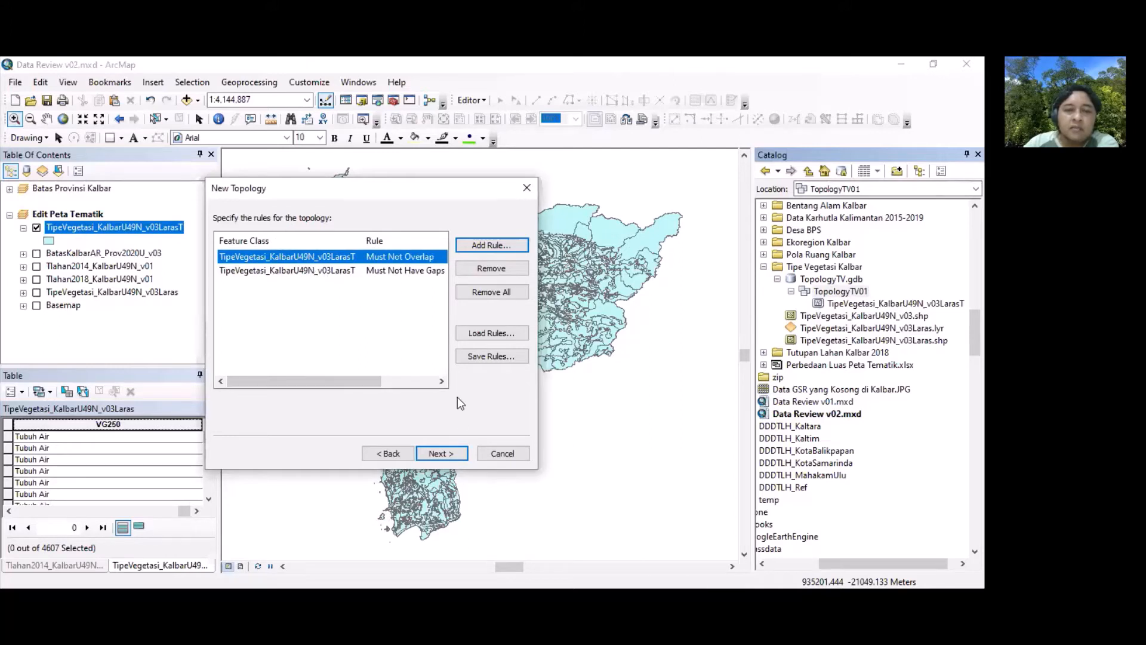
Step: Review the topology summary, create the topology and validate it
click(445, 451)
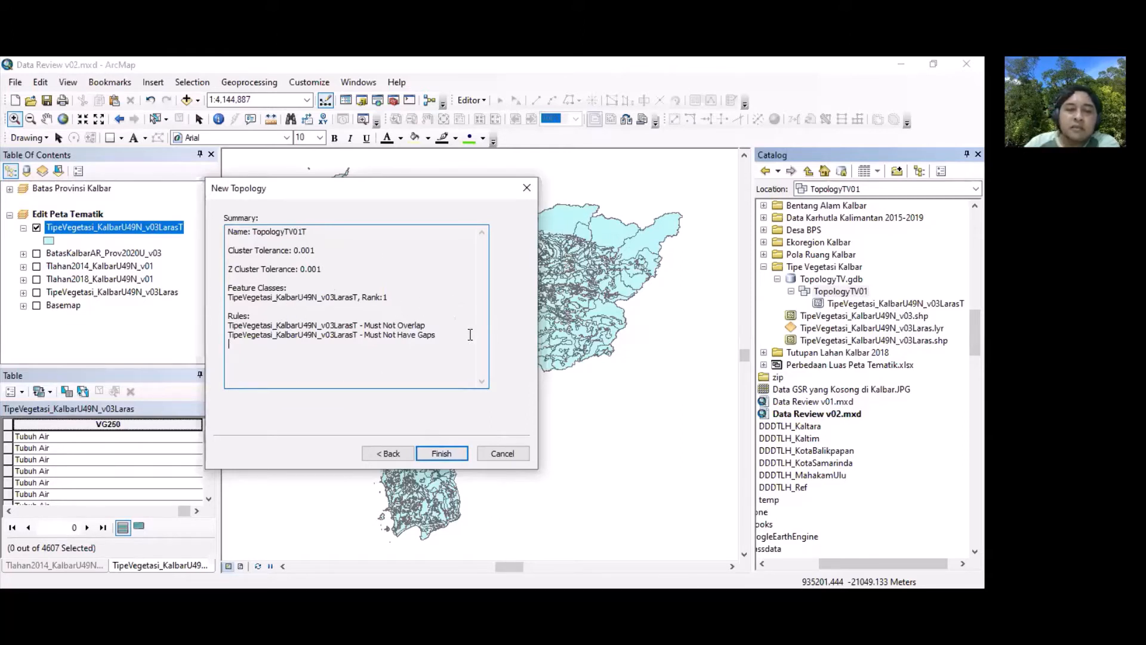
drag(441, 334, 312, 298)
click(428, 306)
click(457, 450)
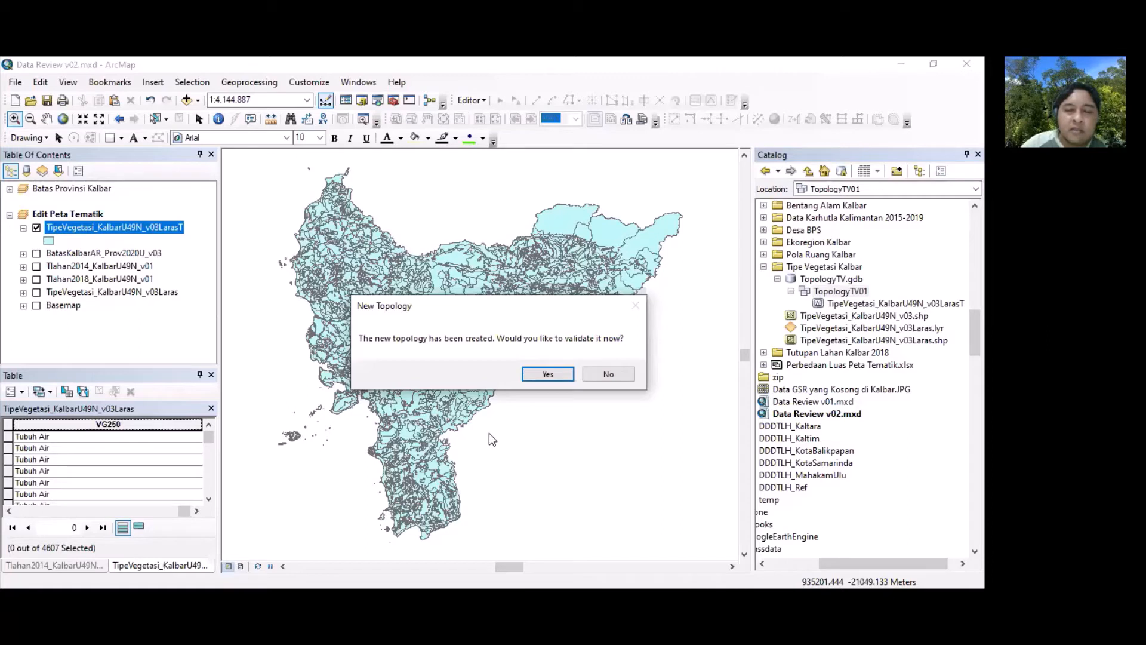
click(546, 374)
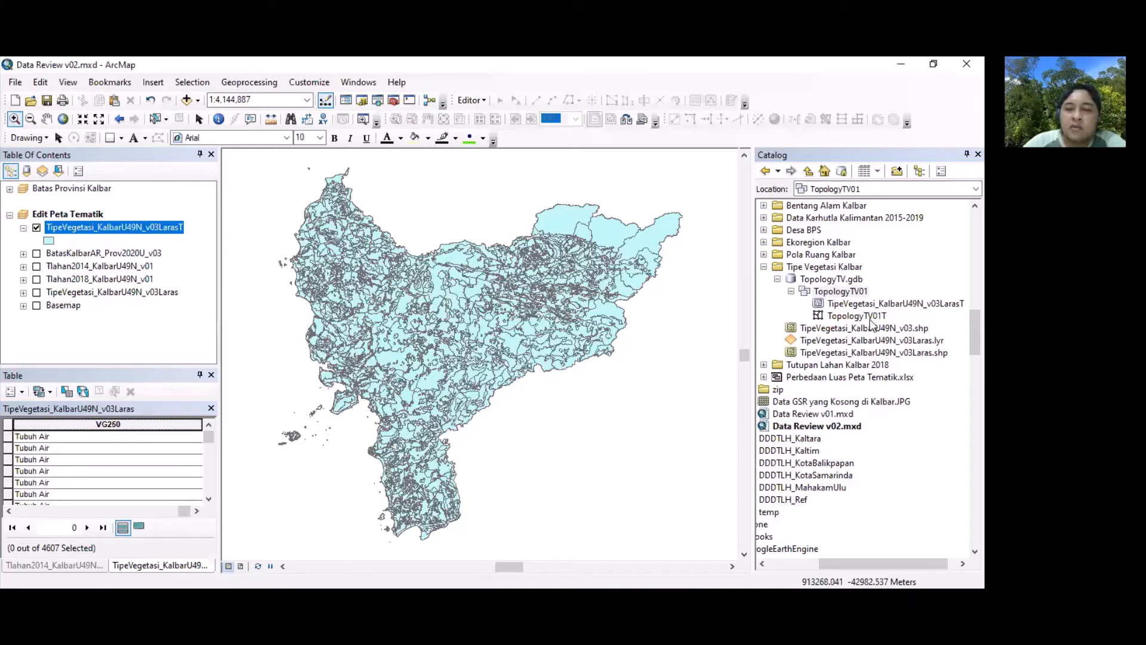
Step: Add TopologyTV01T with its participating feature classes to the map and hide both TipeVegetasi_KalbarU49N_v03LarasT layers
click(869, 317)
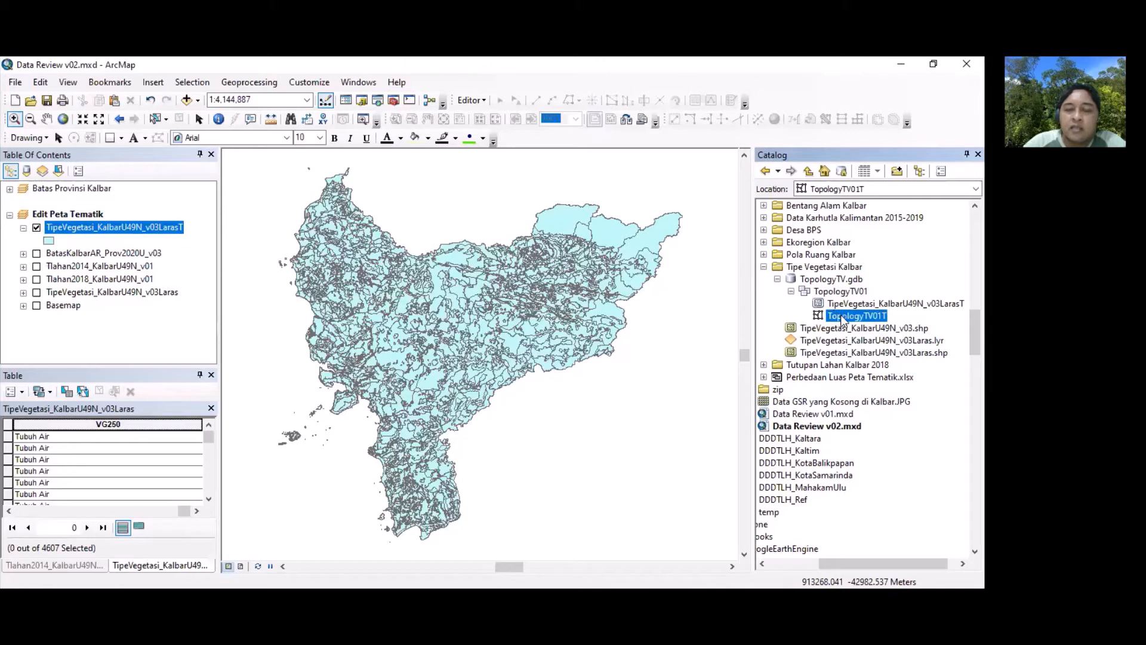
drag(843, 319, 602, 301)
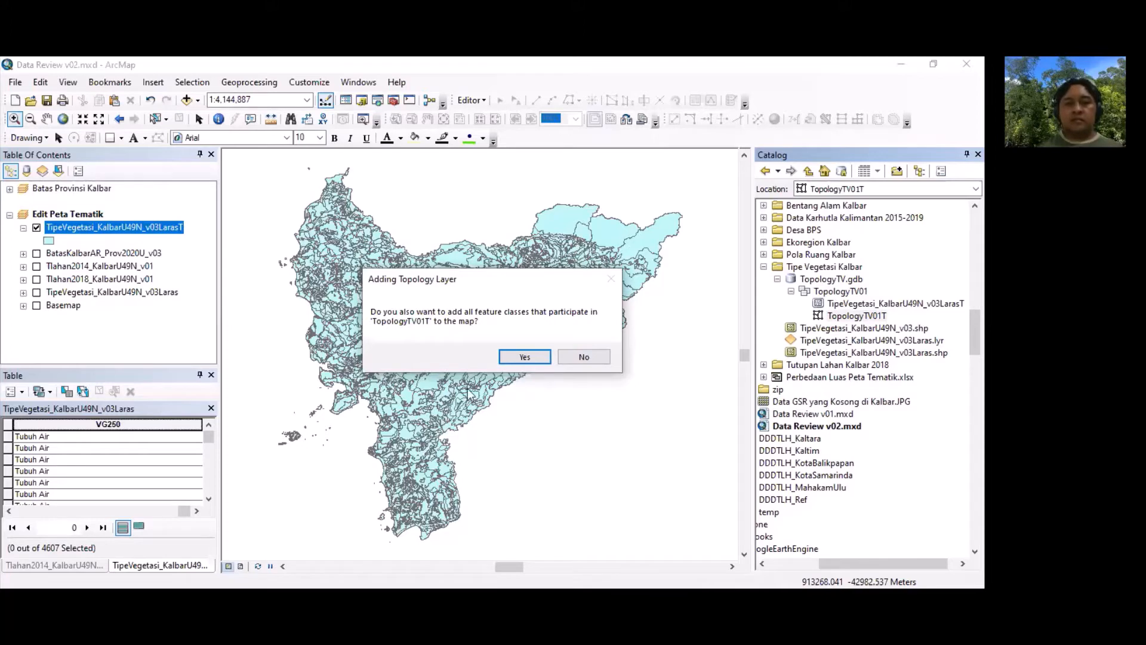
click(525, 357)
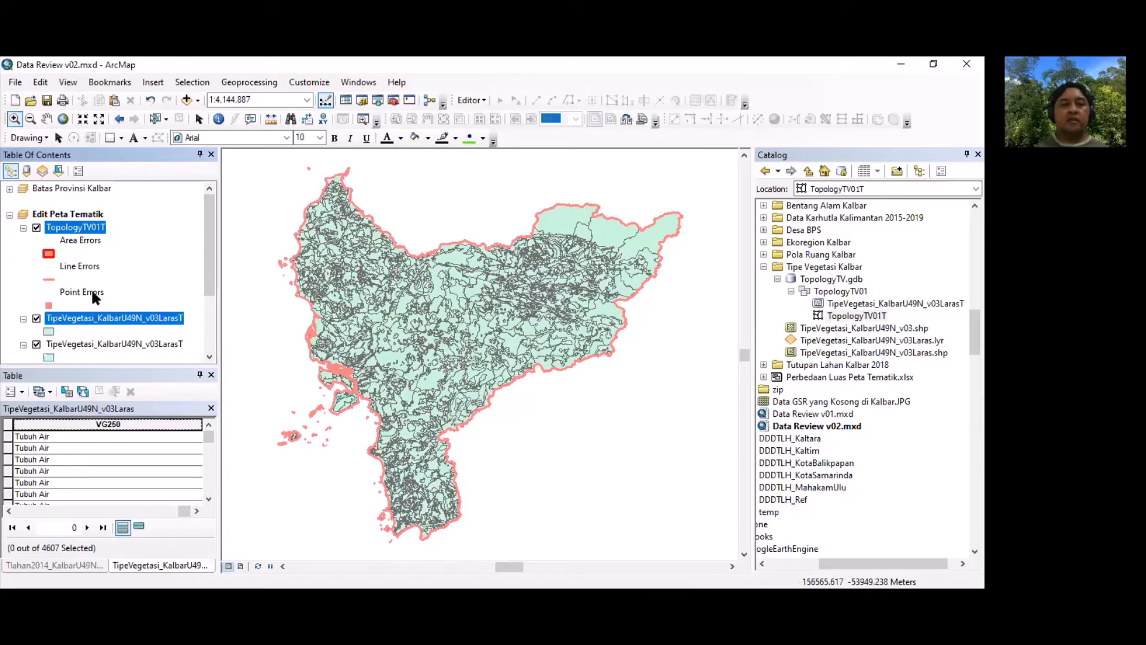
scroll(91, 294, down, 1)
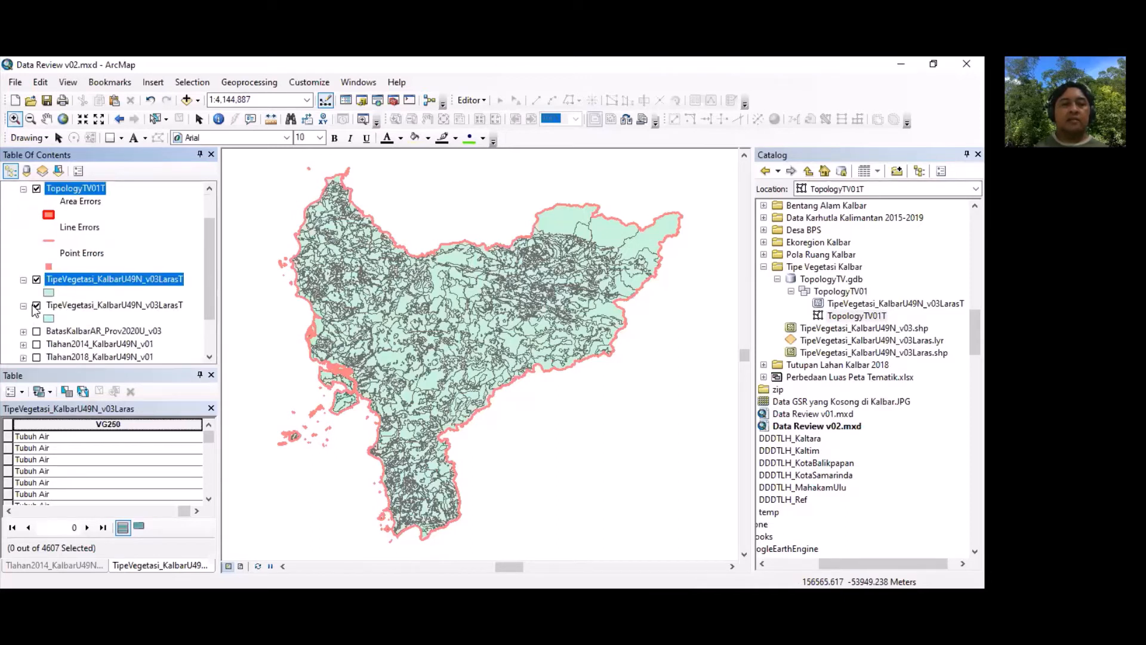
click(36, 279)
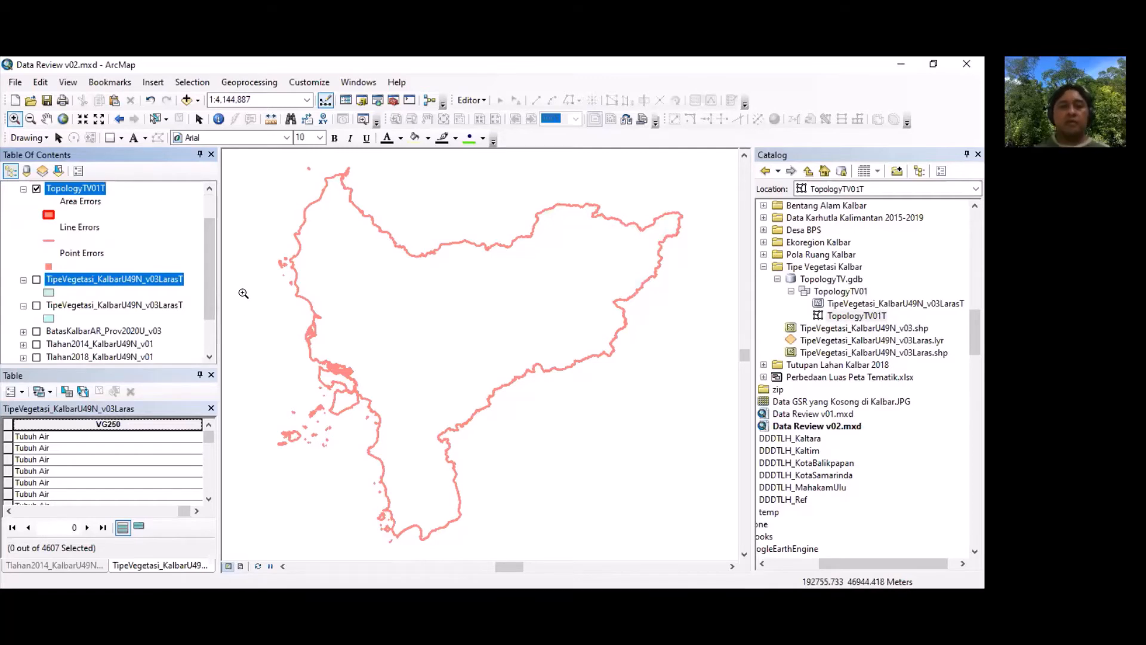
Step: Examine the topology errors along the west coast and around the small isolated island close up
click(15, 119)
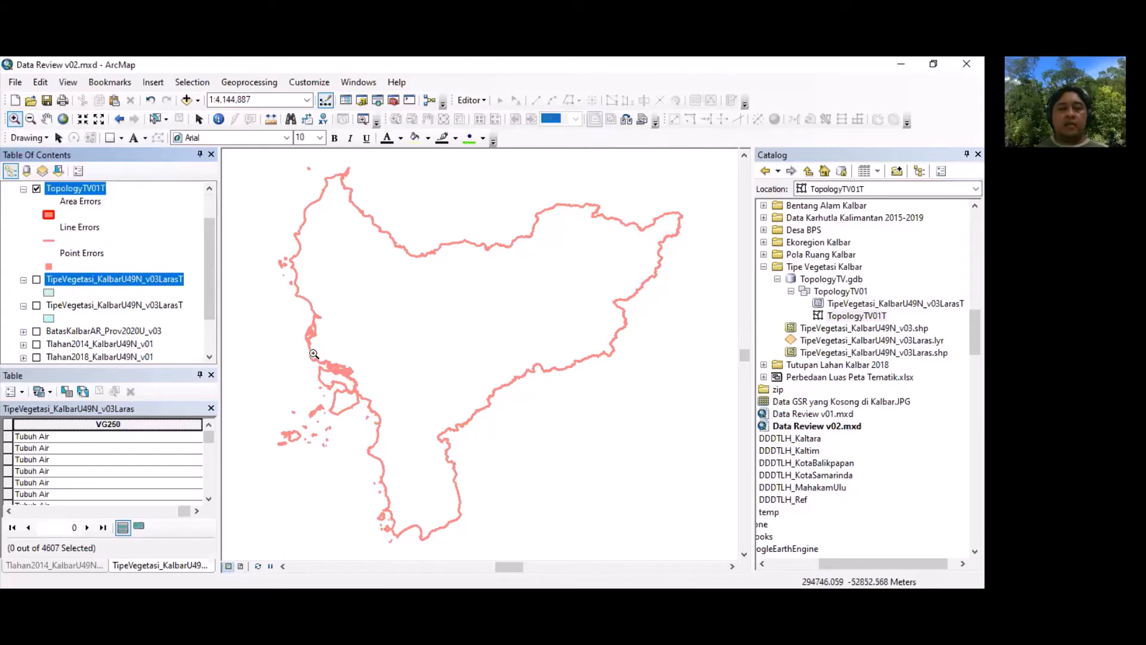
drag(347, 384, 367, 401)
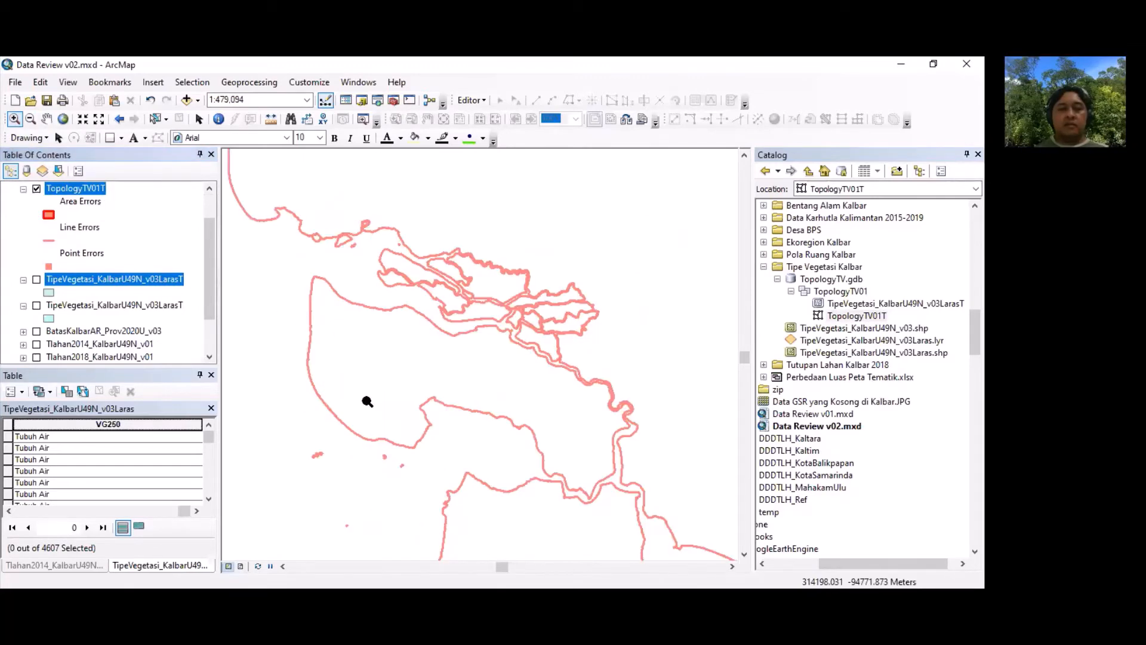
drag(294, 192, 398, 293)
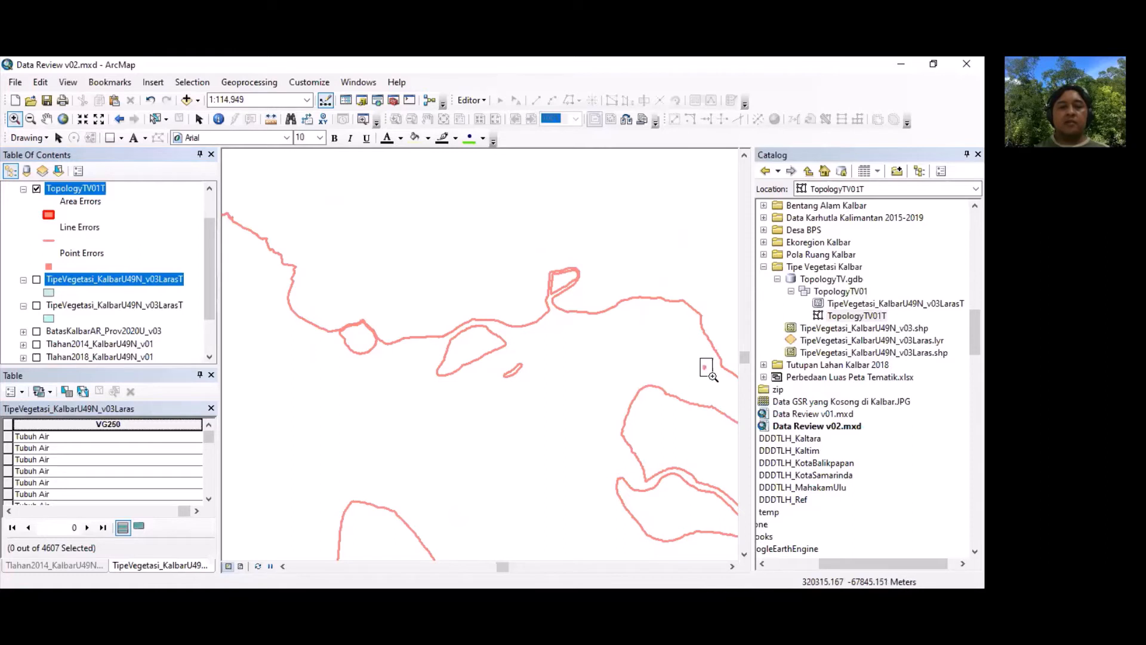
drag(713, 377, 713, 377)
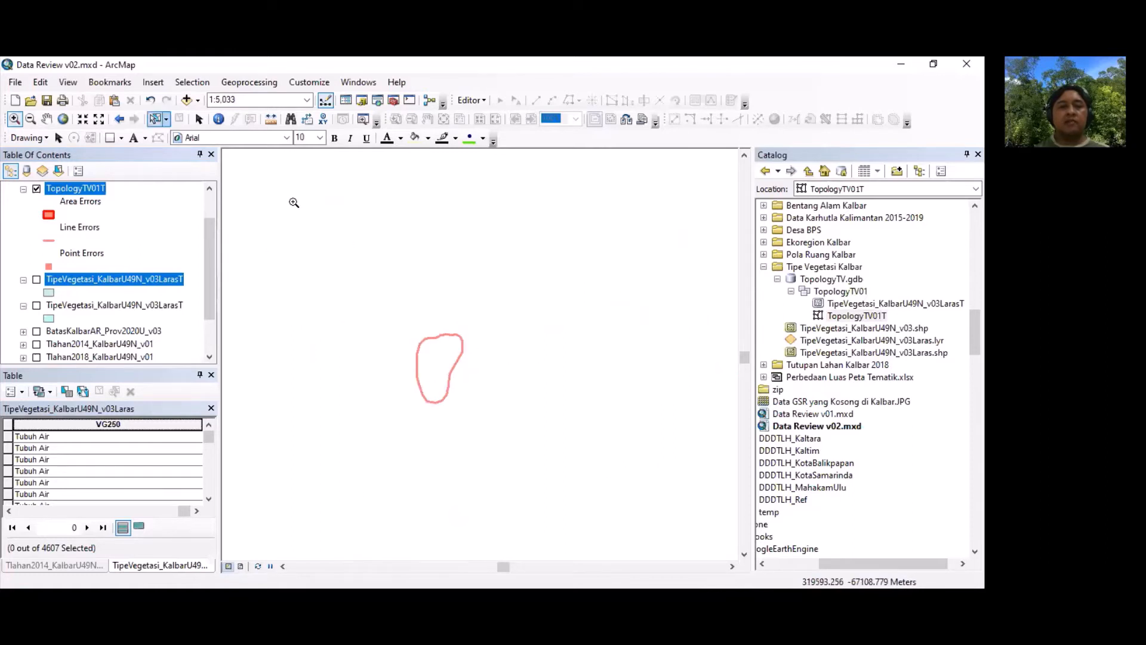
click(119, 119)
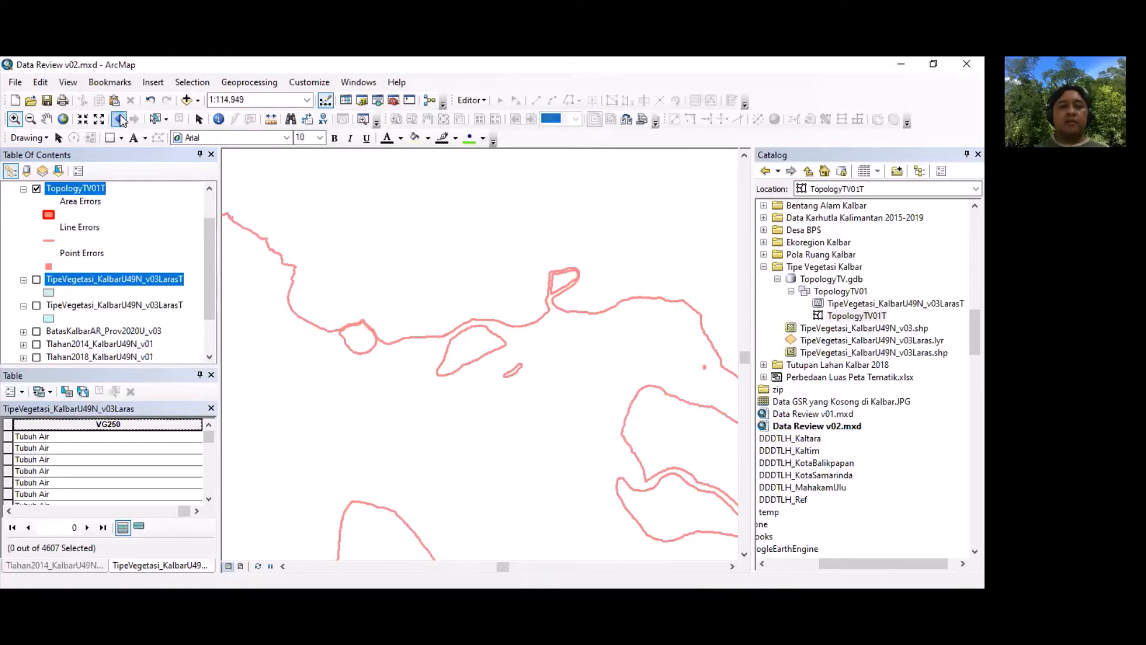
click(58, 122)
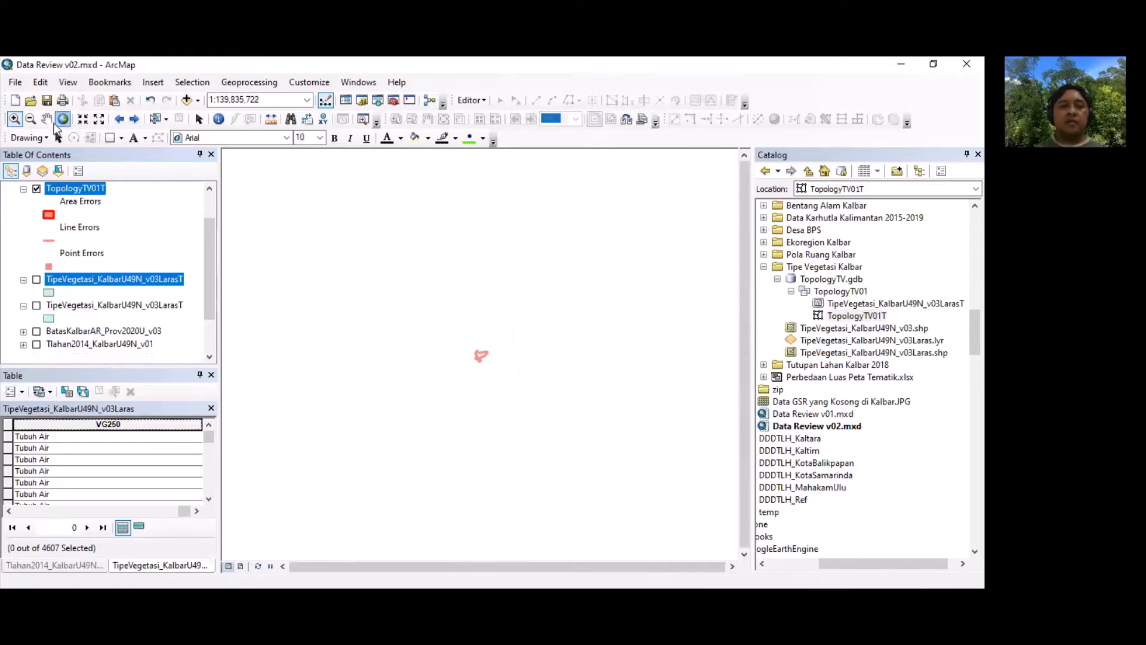
click(120, 122)
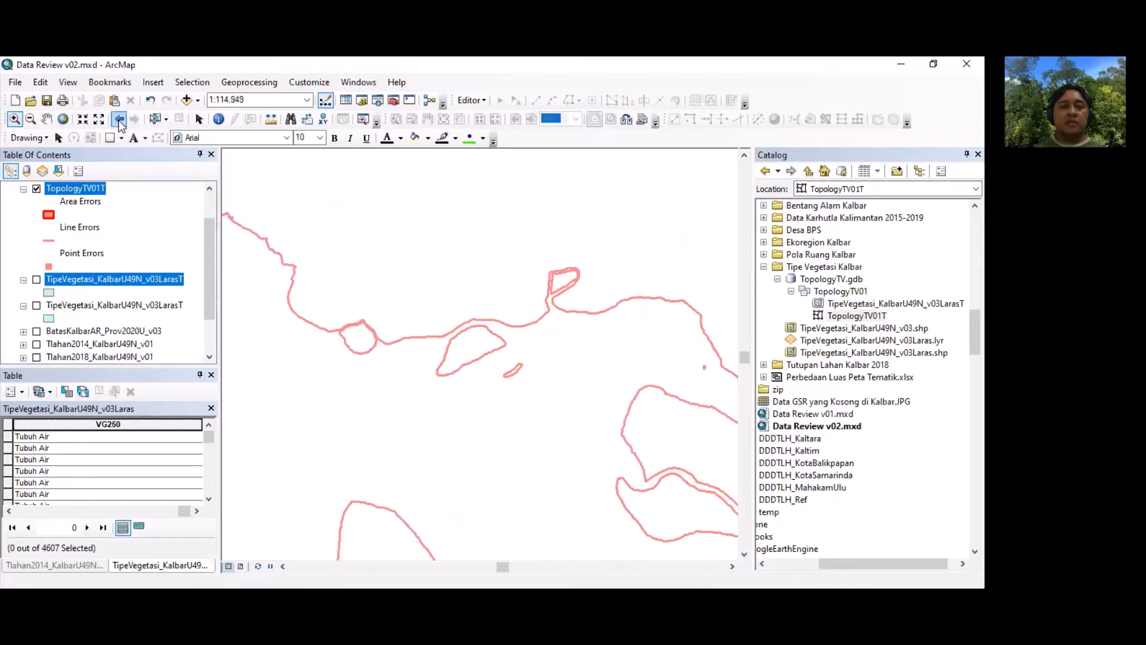
Step: Examine the topology error lines along the river delta channels on the west coast
click(46, 119)
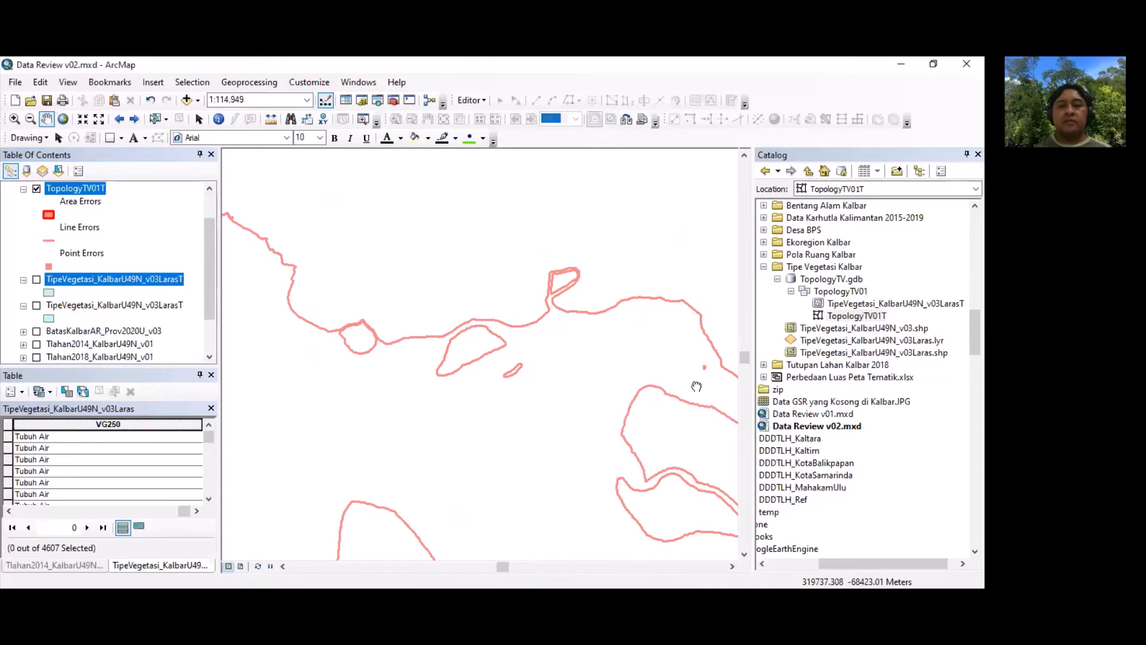
drag(697, 386, 447, 316)
drag(633, 350, 444, 323)
drag(607, 363, 418, 296)
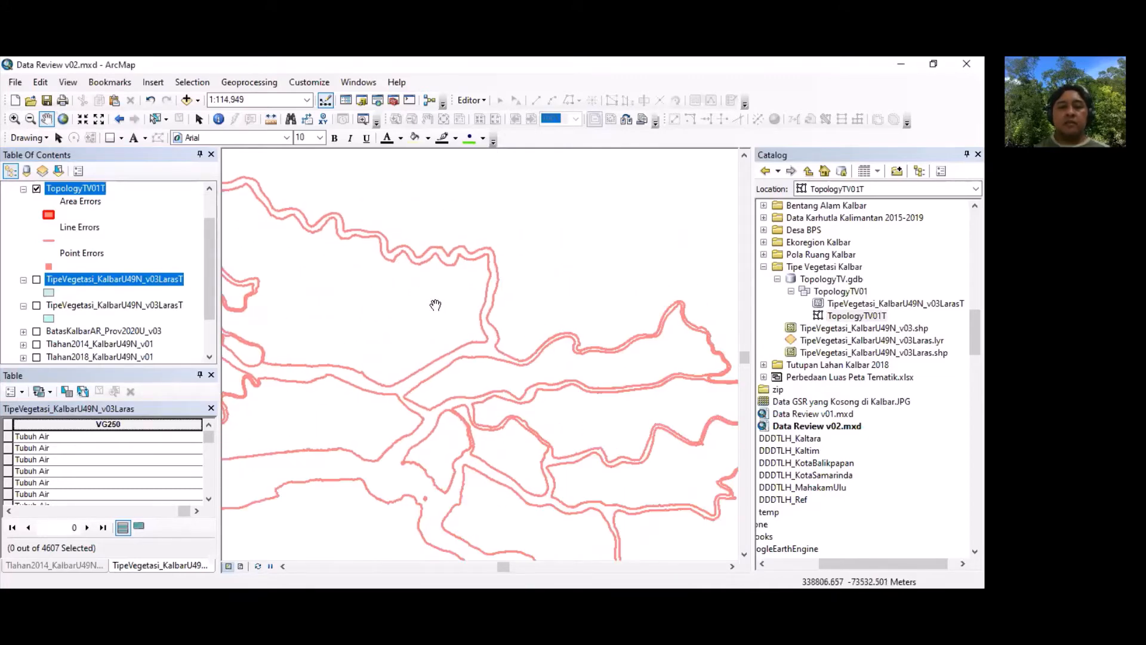
drag(554, 391, 328, 271)
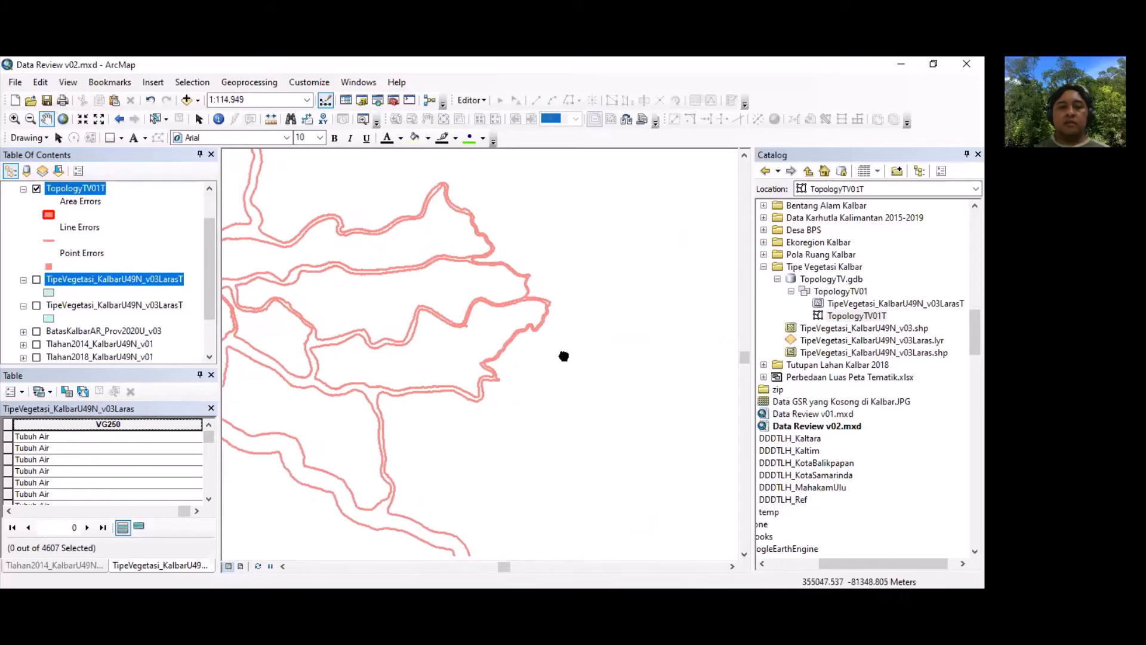
drag(563, 356, 469, 234)
drag(483, 414, 410, 312)
drag(437, 414, 338, 199)
drag(429, 416, 334, 323)
drag(496, 402, 338, 312)
drag(486, 431, 296, 220)
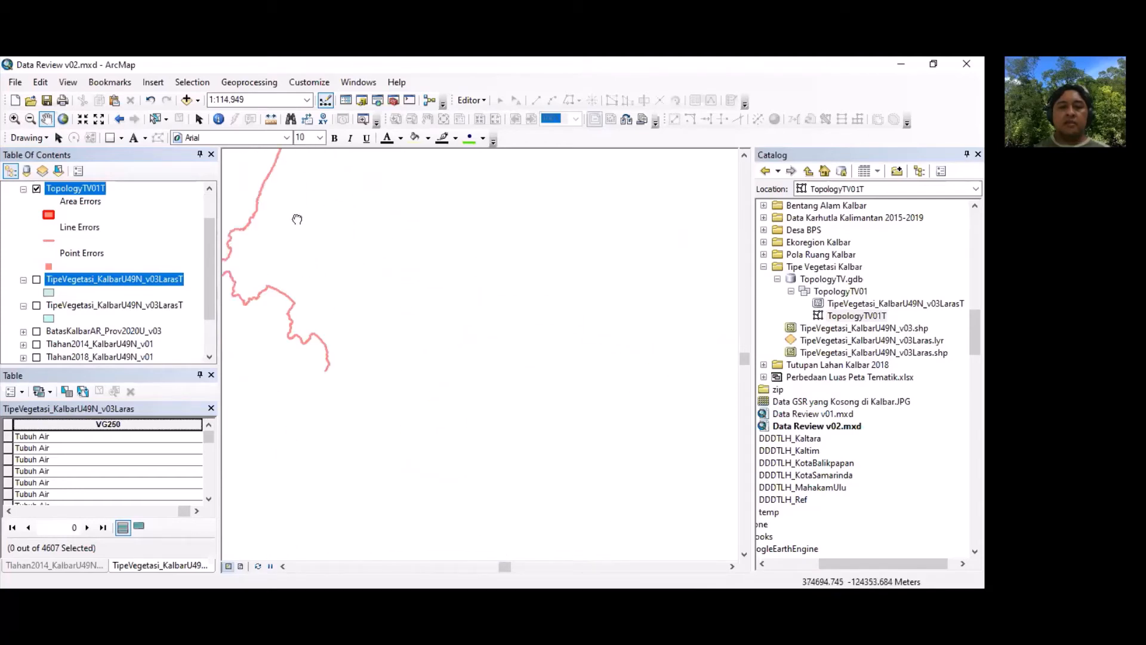
Step: Follow the error line along the coast south of the delta and inspect one stretch near the small islands close up
drag(429, 410, 357, 287)
drag(430, 417, 384, 222)
drag(424, 424, 445, 193)
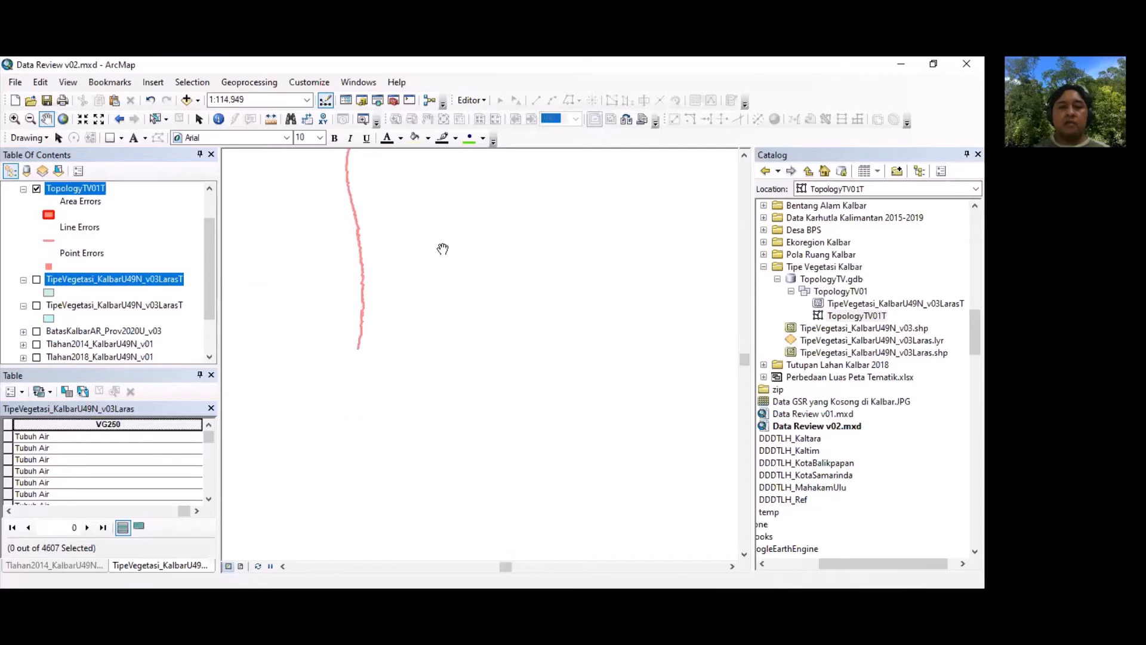
drag(432, 396, 397, 296)
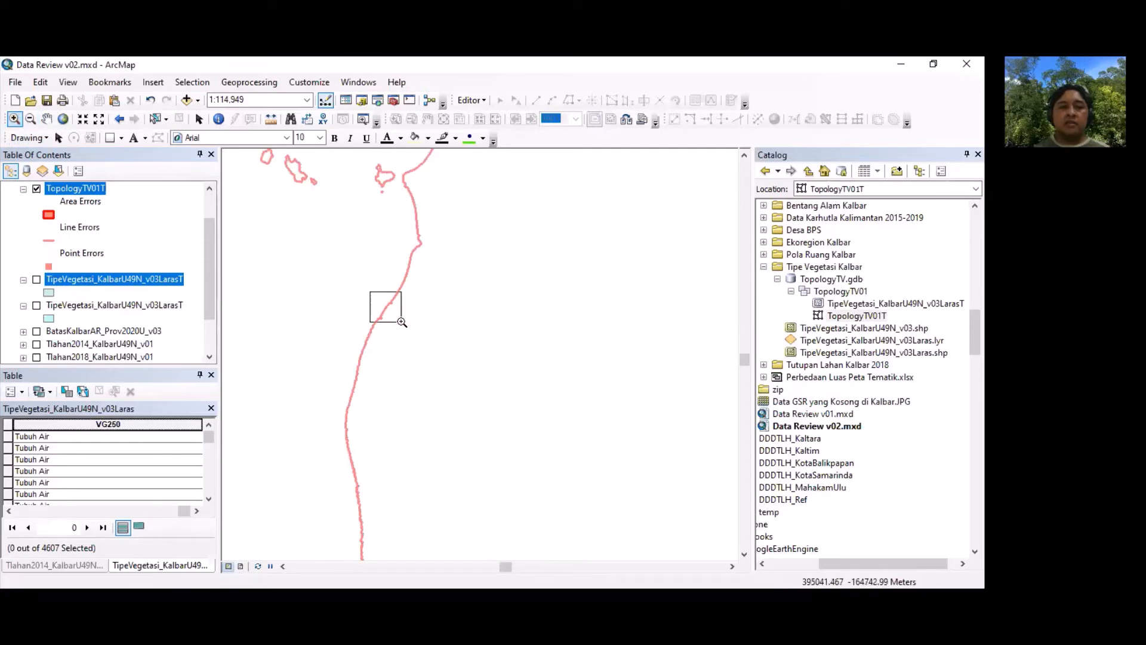
drag(370, 292, 402, 323)
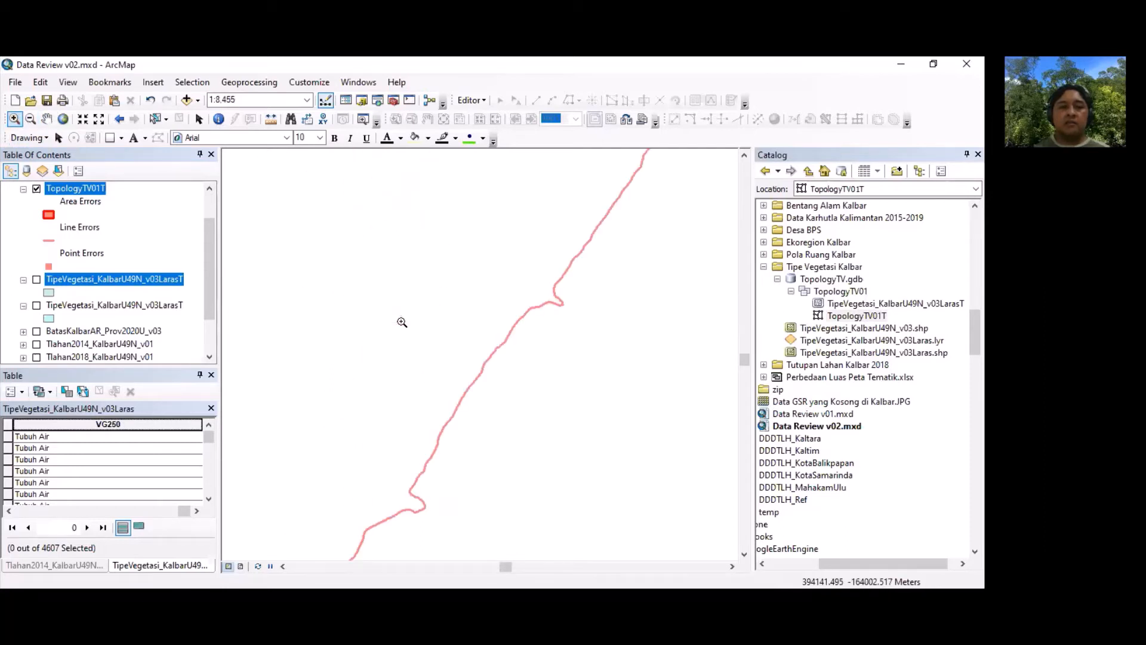
click(119, 120)
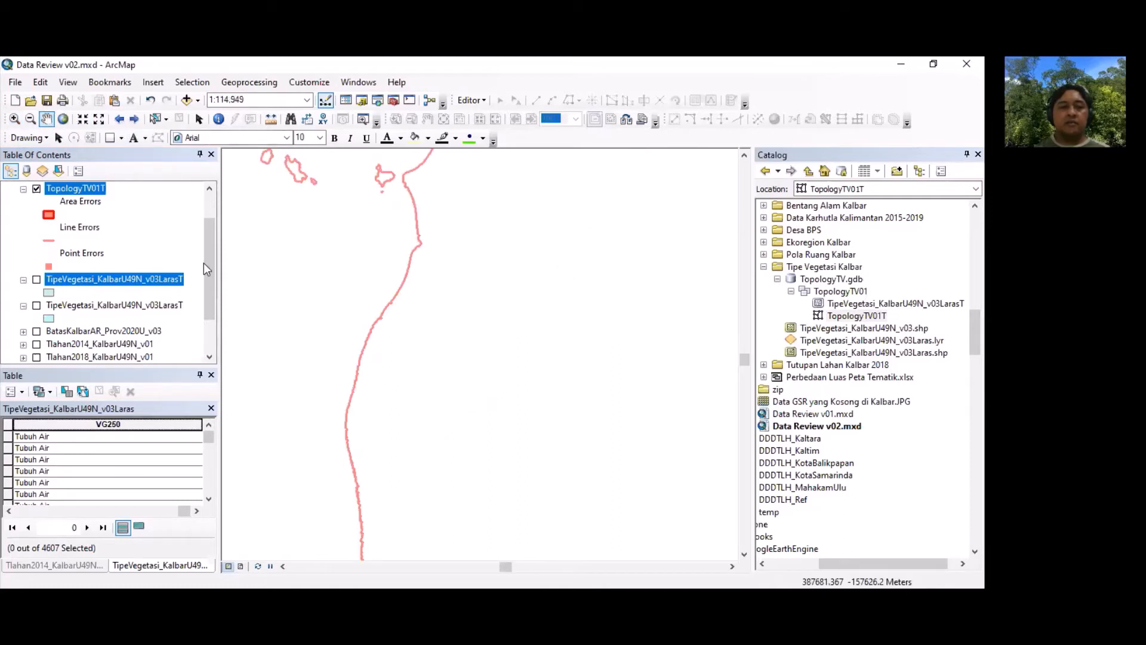
Step: Trace the topology error line down the southwest coast and its small offshore islands to the cape in the south
drag(348, 552, 345, 309)
drag(389, 477, 549, 293)
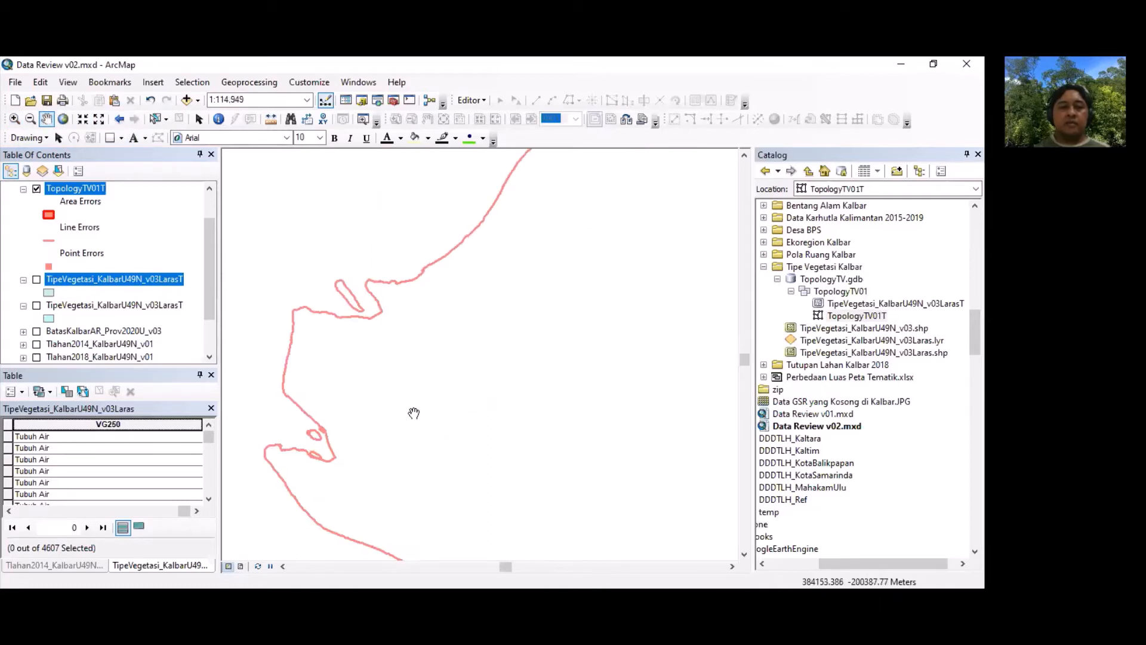
drag(451, 388, 448, 261)
drag(487, 358, 414, 328)
drag(444, 376, 468, 189)
drag(430, 437, 457, 195)
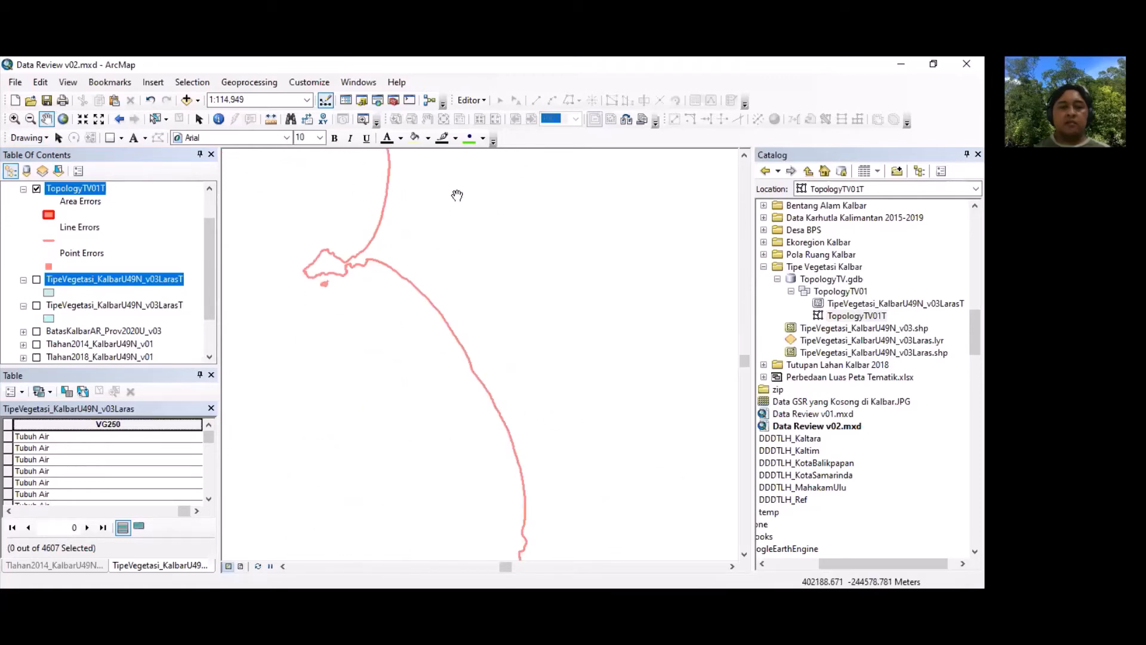
drag(486, 490, 358, 222)
drag(420, 441, 356, 229)
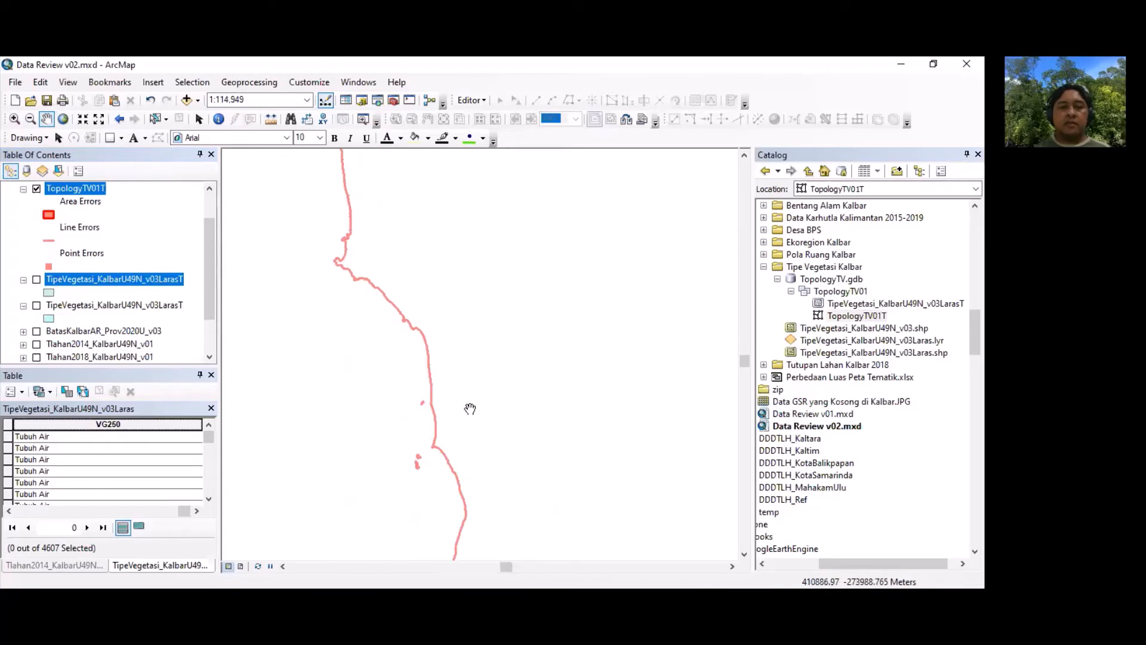
drag(469, 443, 435, 209)
drag(463, 468, 493, 218)
drag(474, 417, 391, 209)
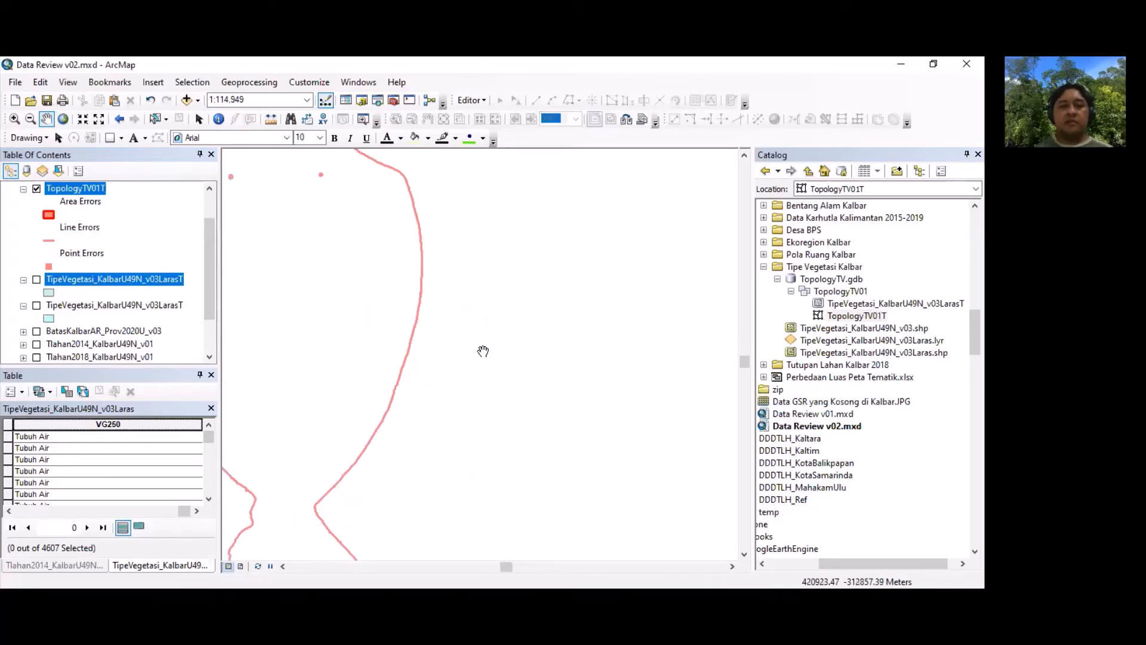
drag(445, 506, 343, 270)
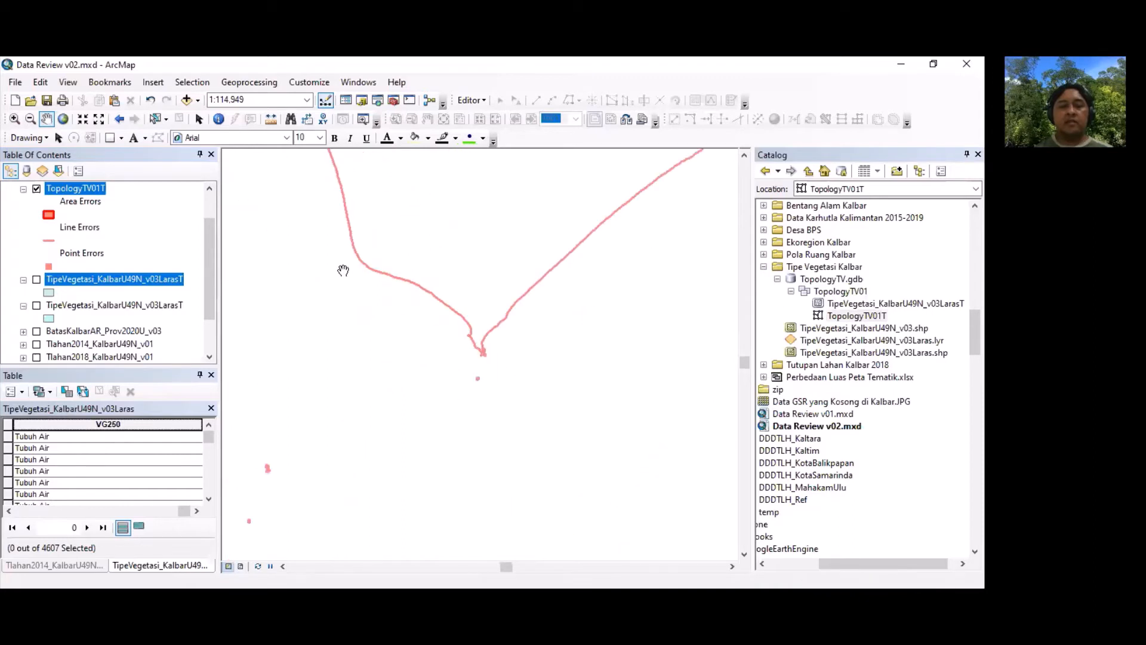
Step: Trace the topology error line eastward around the bays and headlands of the southern coast
drag(519, 321, 325, 421)
drag(591, 269, 385, 531)
drag(618, 321, 320, 354)
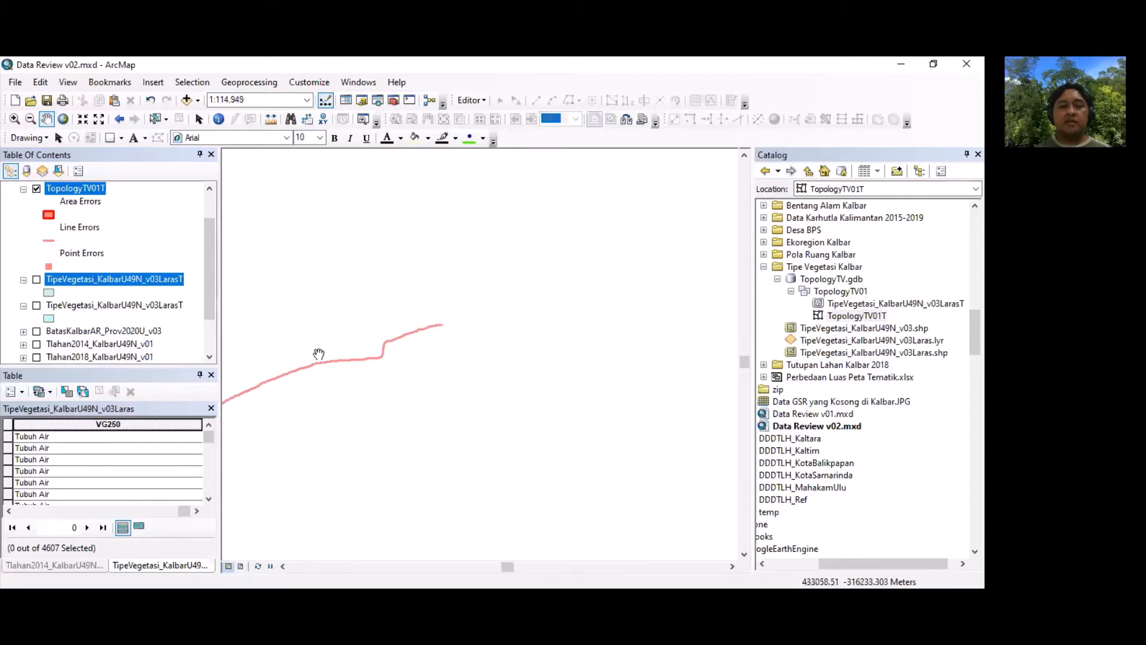
drag(572, 382, 498, 217)
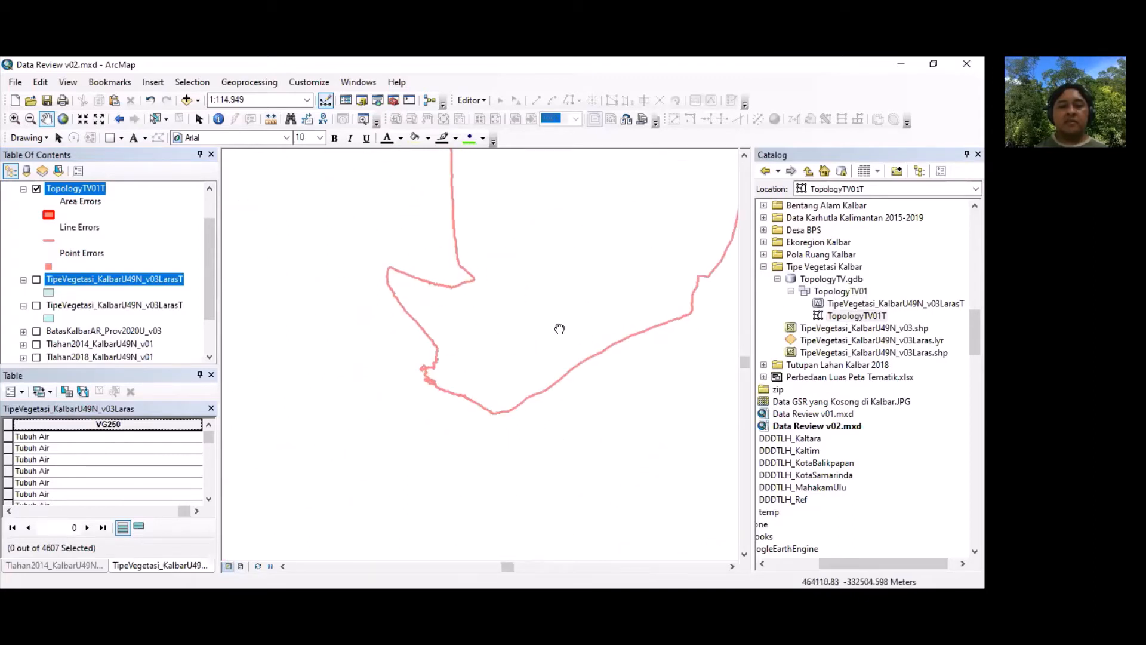
drag(560, 329, 297, 402)
drag(578, 269, 427, 491)
drag(567, 292, 351, 322)
drag(656, 265, 390, 415)
drag(614, 299, 366, 437)
drag(577, 313, 378, 426)
Step: Trace the outer error line north along the straight southeastern boundary and its irregular continuation
drag(613, 320, 479, 587)
drag(411, 292, 434, 484)
drag(491, 247, 552, 585)
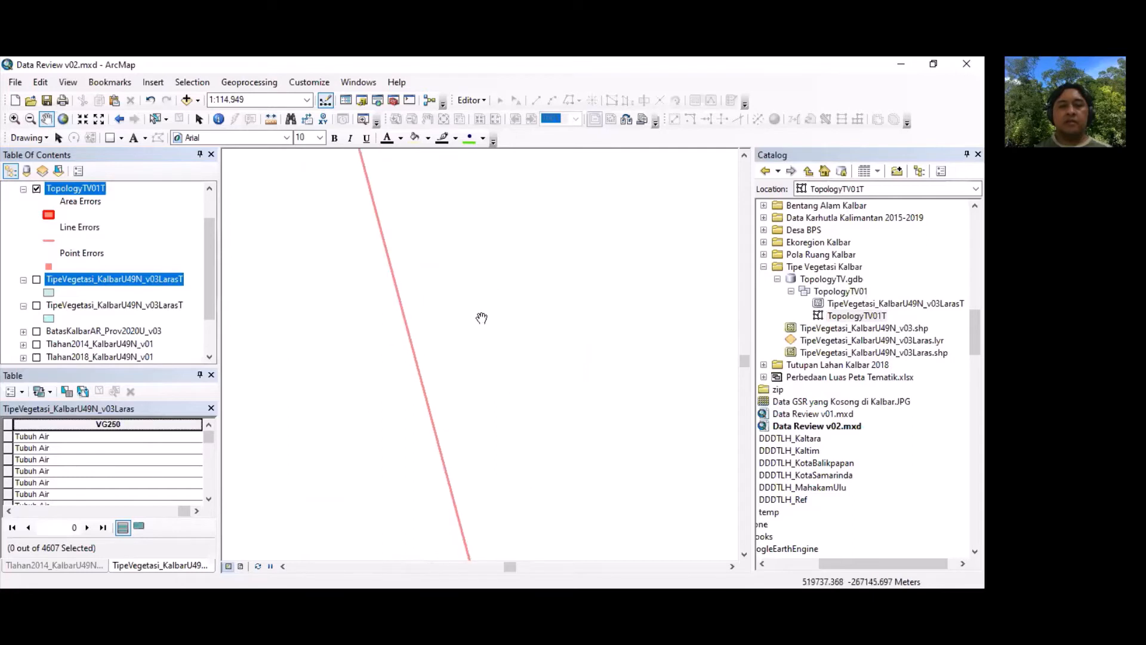
drag(482, 318, 470, 572)
drag(493, 299, 512, 549)
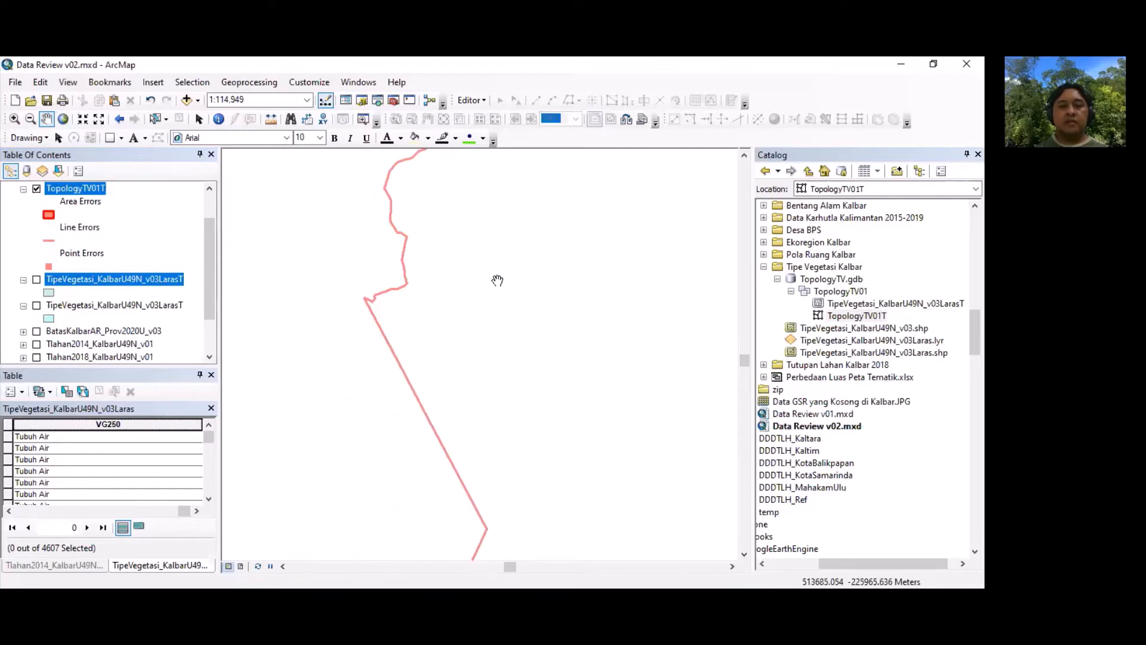
drag(487, 243, 486, 460)
drag(370, 250, 484, 330)
drag(380, 211, 440, 477)
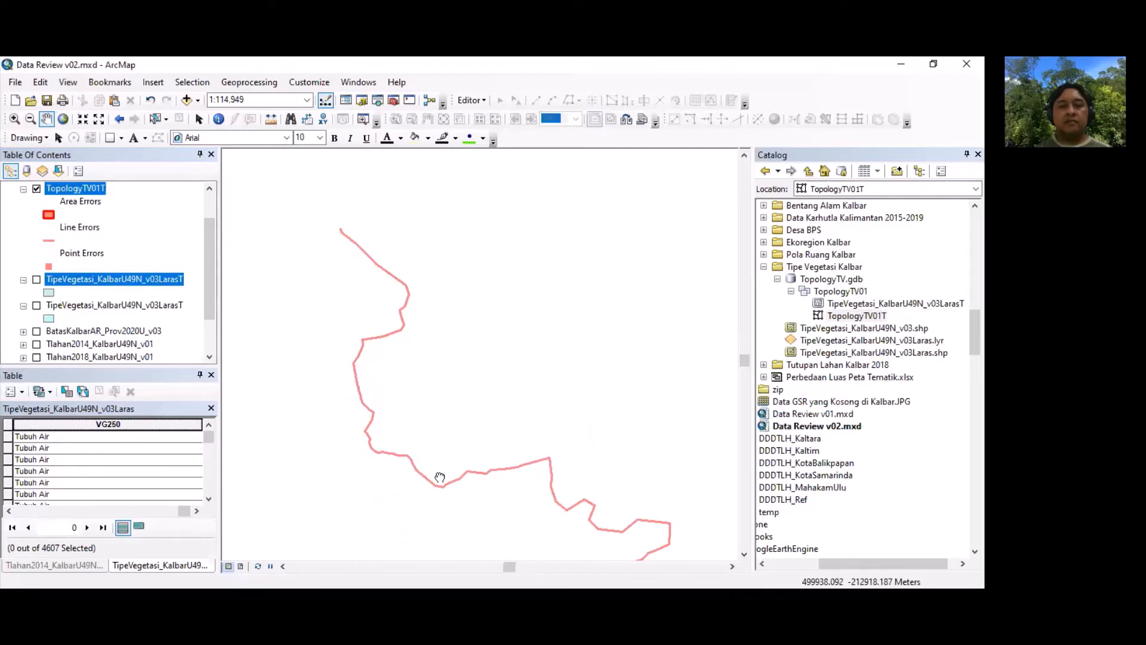
drag(377, 228, 378, 434)
drag(499, 206, 530, 385)
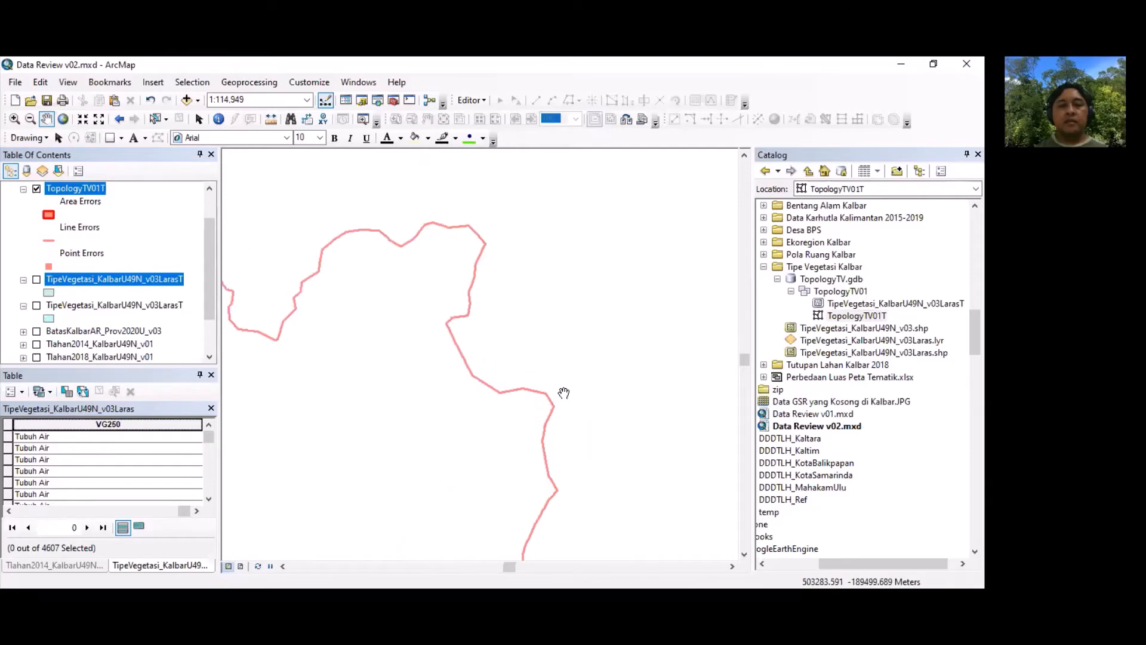
Step: Check the outer boundary for topology errors northeastward along the winding southeastern edge of the layer
drag(364, 248, 357, 493)
drag(490, 305, 117, 453)
drag(496, 283, 390, 398)
drag(556, 332, 331, 215)
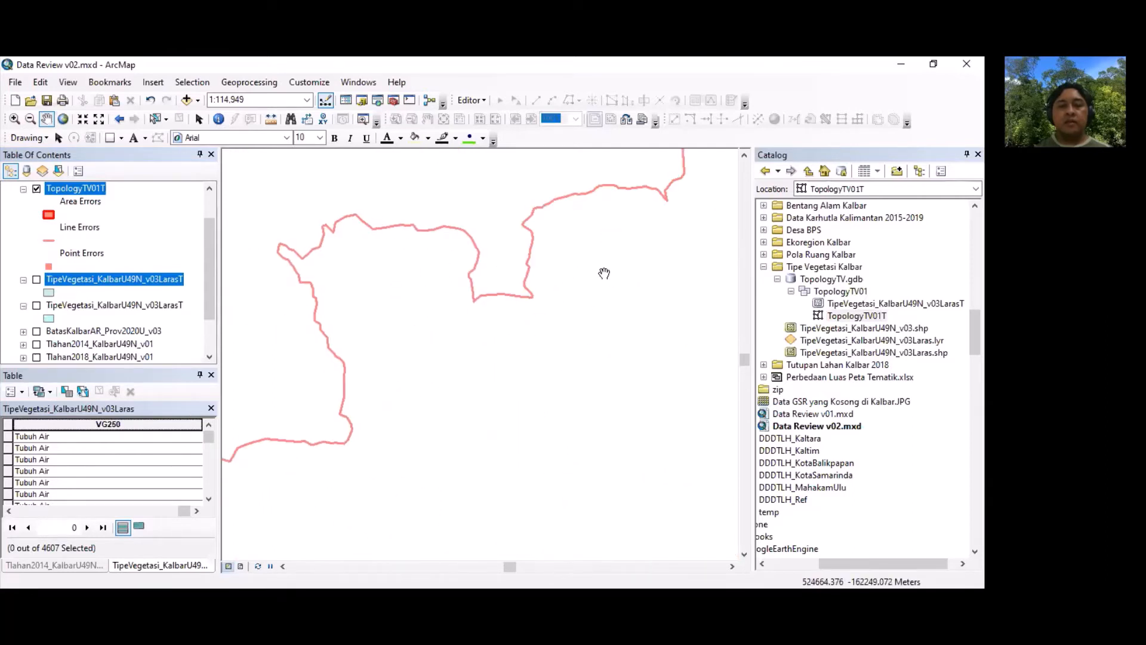
drag(633, 224, 496, 405)
drag(614, 207, 427, 350)
drag(601, 264, 460, 477)
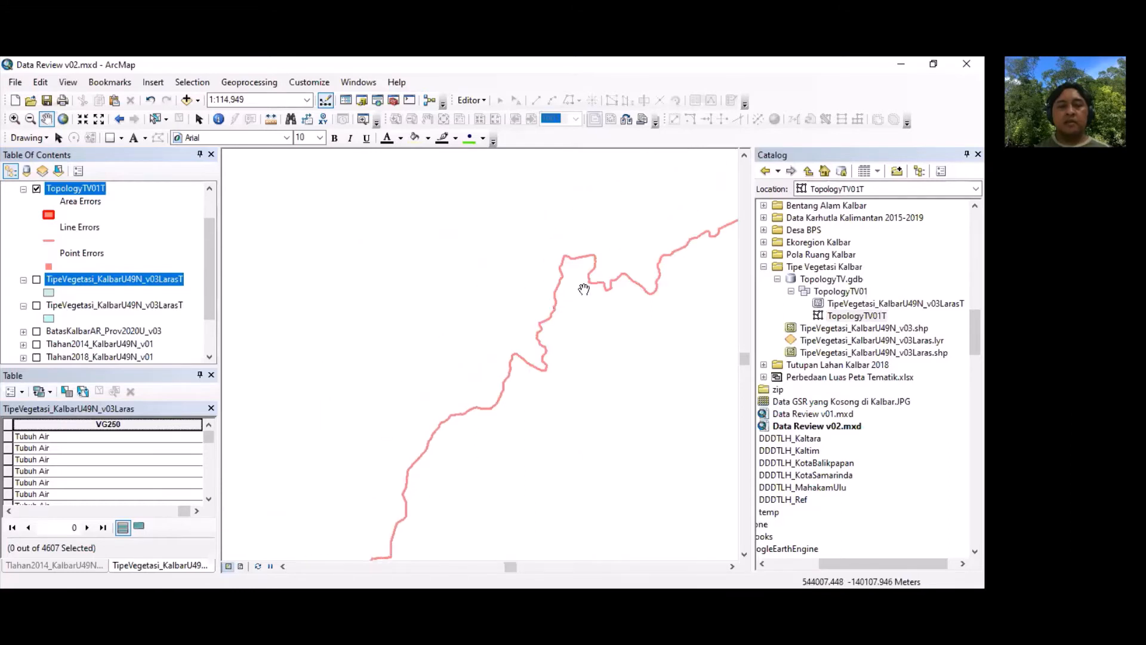
drag(584, 289, 378, 387)
drag(627, 297, 314, 449)
drag(509, 238, 395, 458)
drag(588, 249, 400, 435)
drag(630, 290, 393, 433)
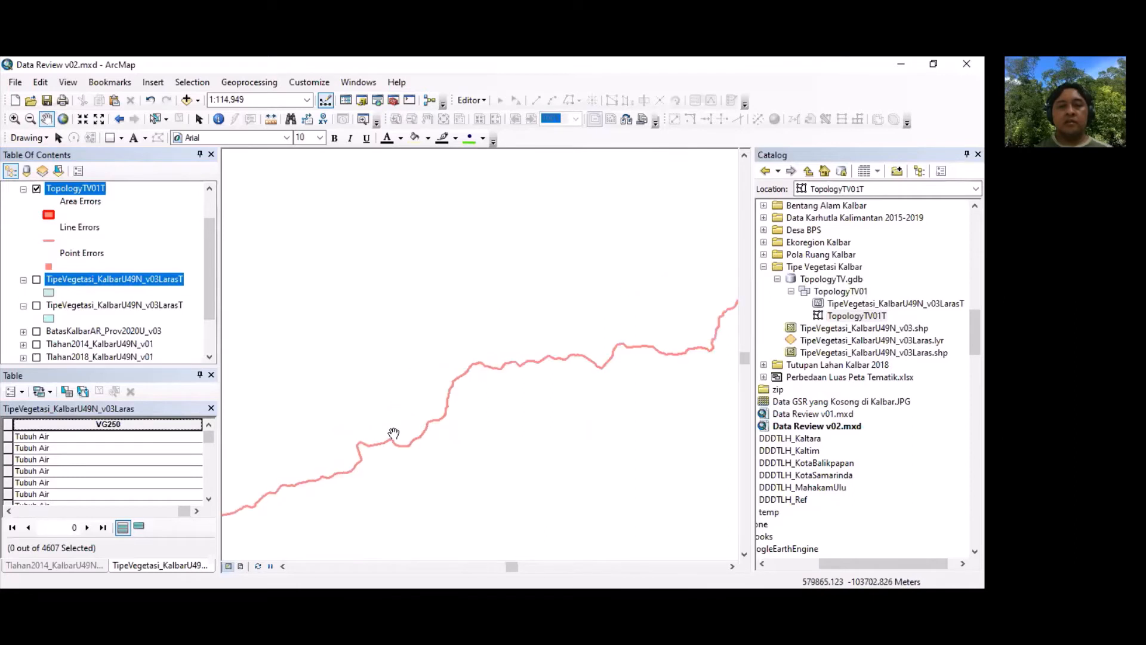
drag(504, 303, 280, 317)
drag(591, 272, 394, 507)
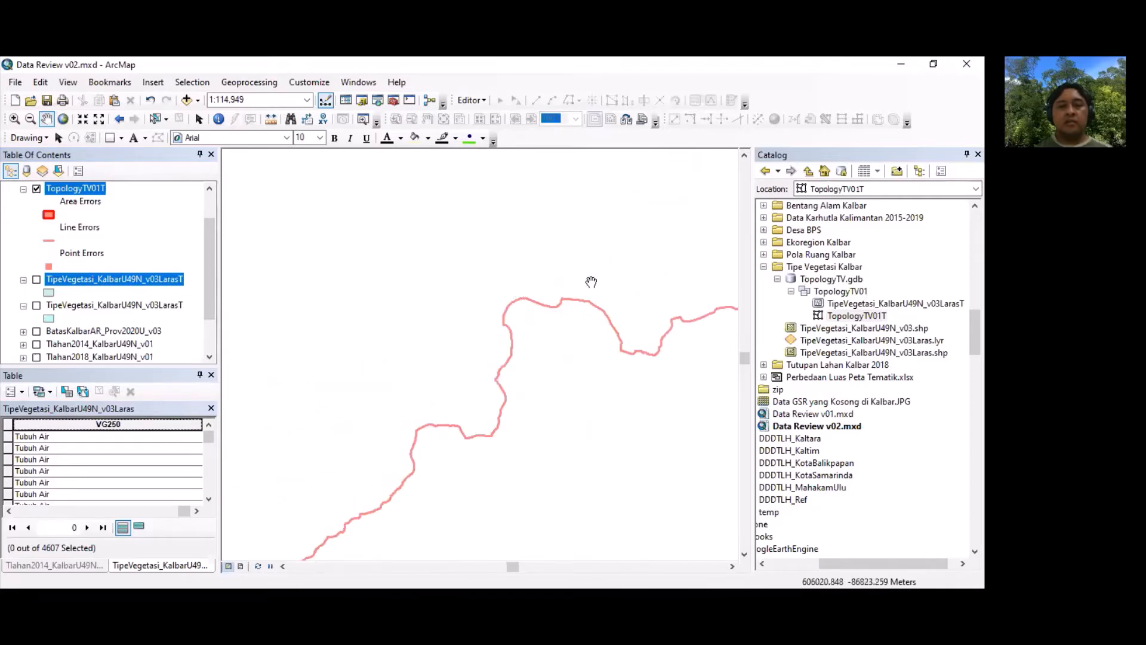
drag(591, 281, 374, 317)
drag(608, 263, 450, 494)
drag(592, 351, 354, 274)
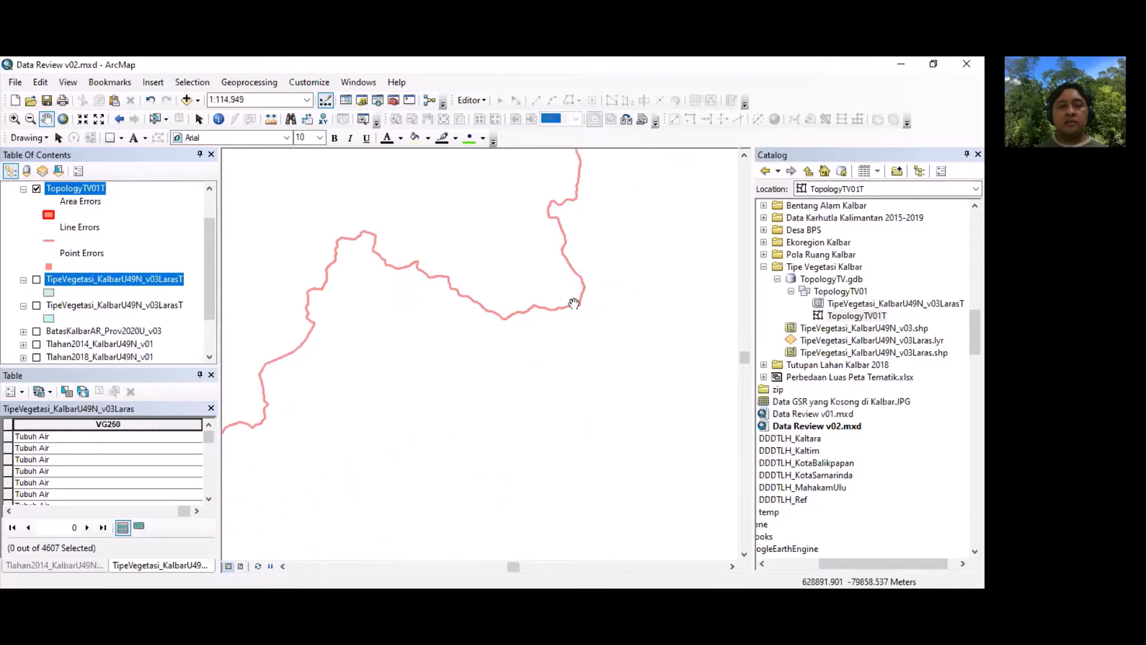
Step: Check the error line along the eastern boundary as far as its northward turn
drag(571, 303, 391, 482)
drag(460, 252, 420, 462)
drag(511, 426, 311, 252)
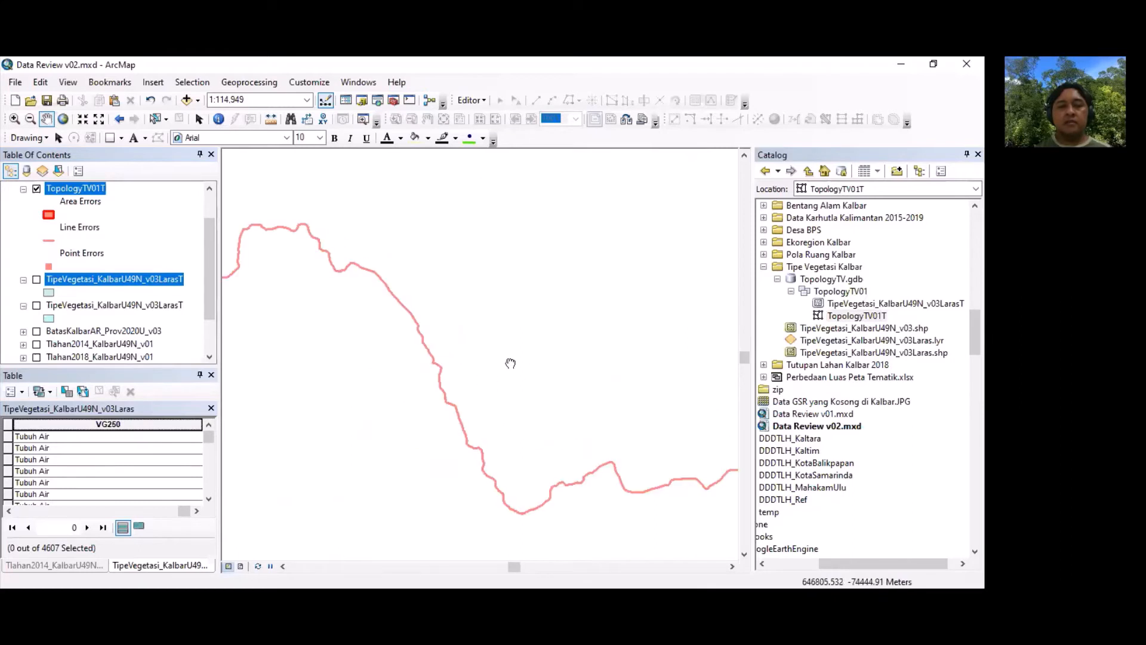
drag(519, 368, 325, 239)
drag(566, 269, 384, 376)
drag(588, 354, 278, 258)
drag(428, 264, 324, 391)
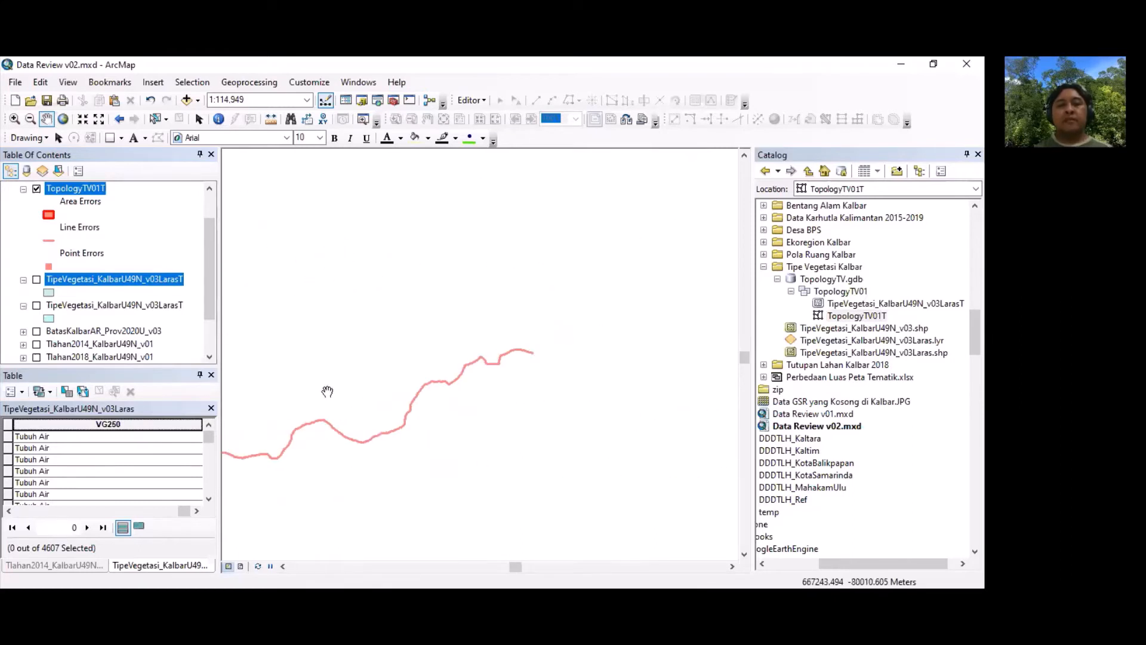
drag(542, 356, 496, 332)
drag(583, 279, 390, 416)
drag(604, 319, 463, 371)
drag(571, 329, 322, 332)
drag(633, 296, 411, 397)
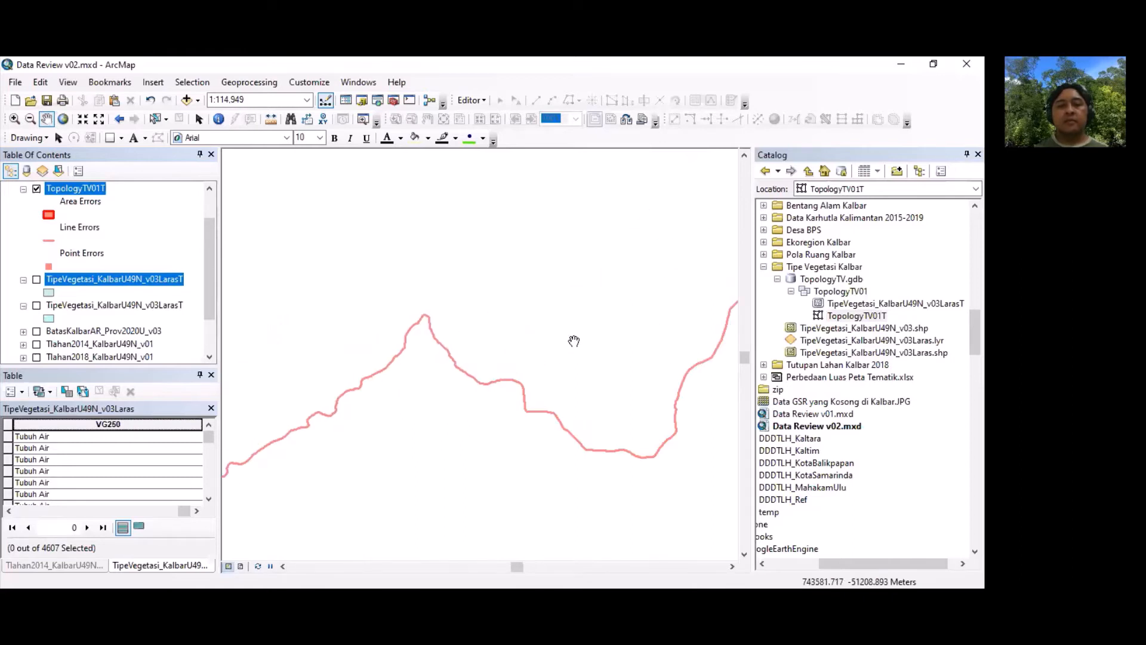
drag(573, 340, 410, 292)
drag(575, 259, 420, 512)
drag(430, 295, 379, 486)
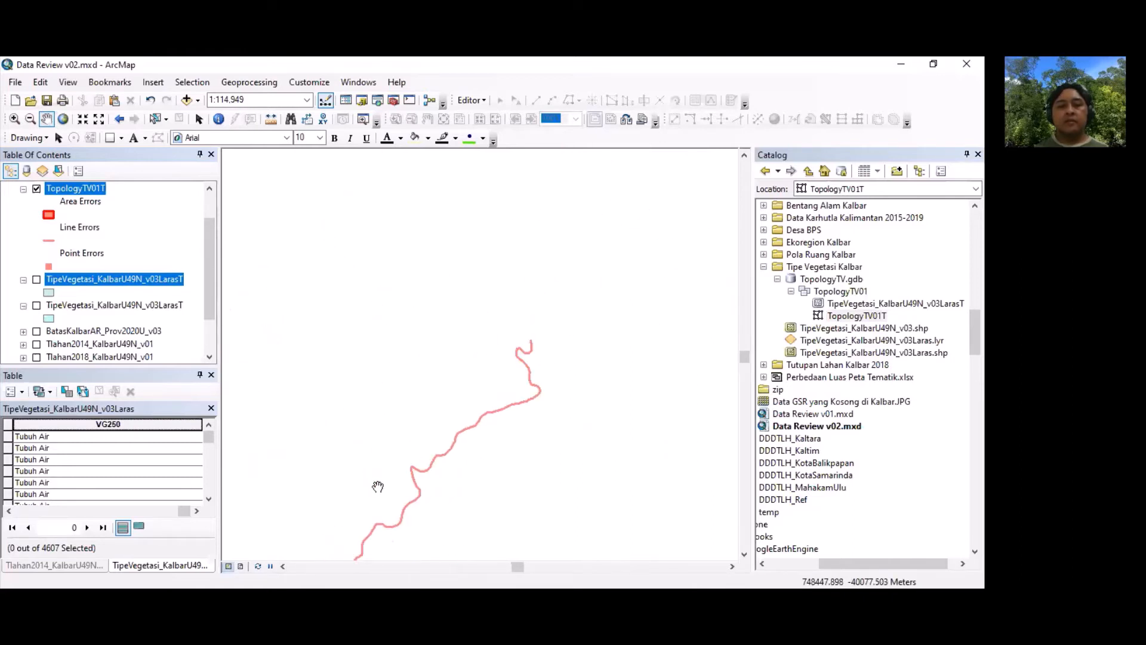
drag(495, 284, 432, 491)
drag(612, 225, 430, 412)
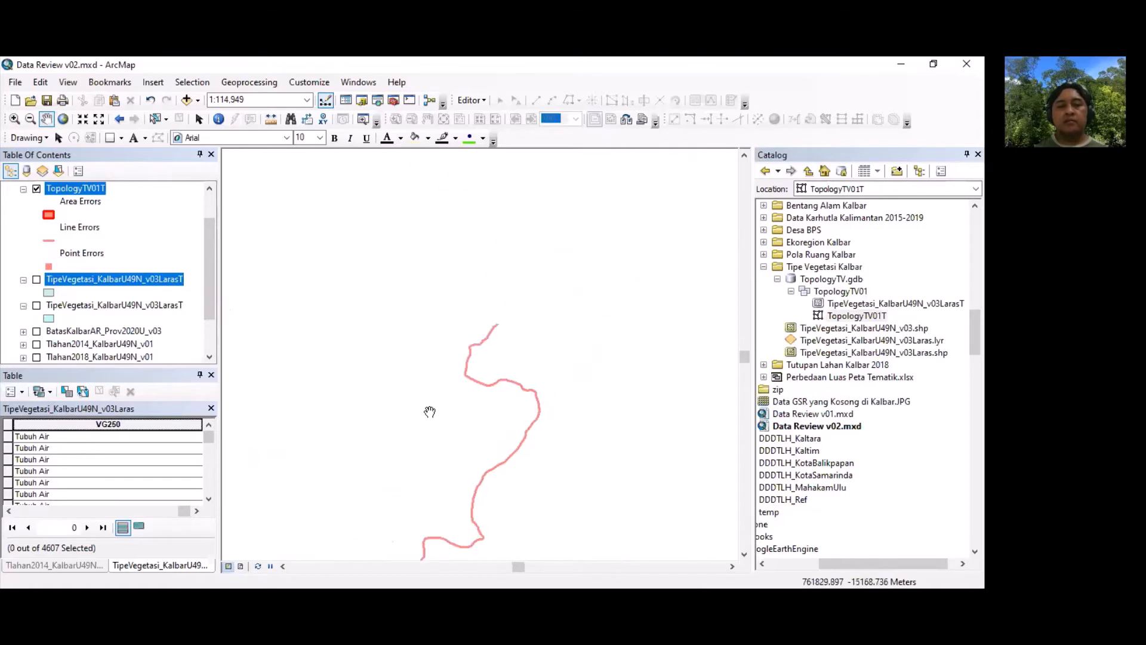
Step: Inspect the topology error line up the northeastern side of the layer's outer boundary
drag(505, 248, 537, 460)
drag(446, 177, 444, 364)
drag(323, 206, 441, 328)
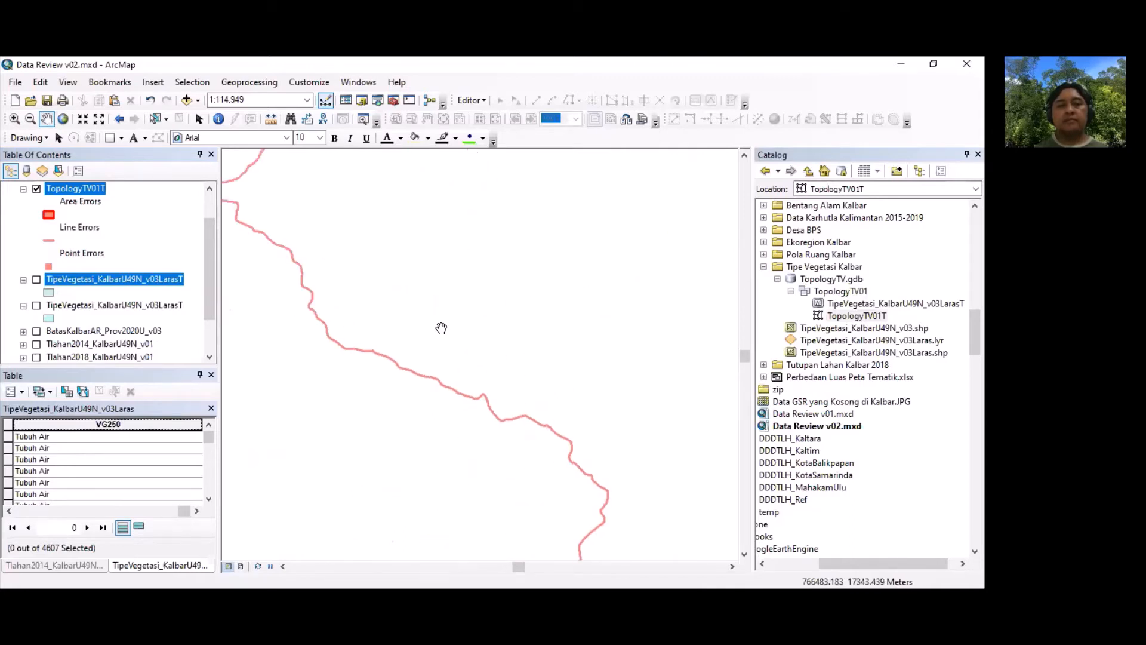
drag(259, 262, 437, 400)
drag(463, 265, 352, 393)
drag(604, 346, 365, 245)
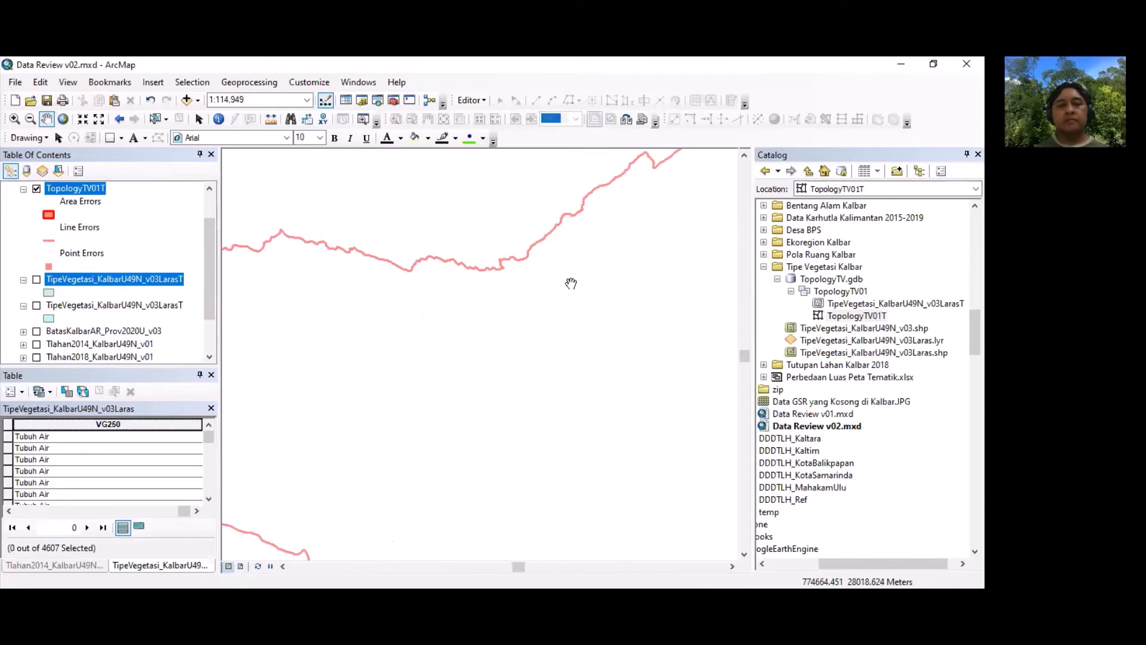
drag(632, 190, 404, 417)
drag(498, 268, 455, 443)
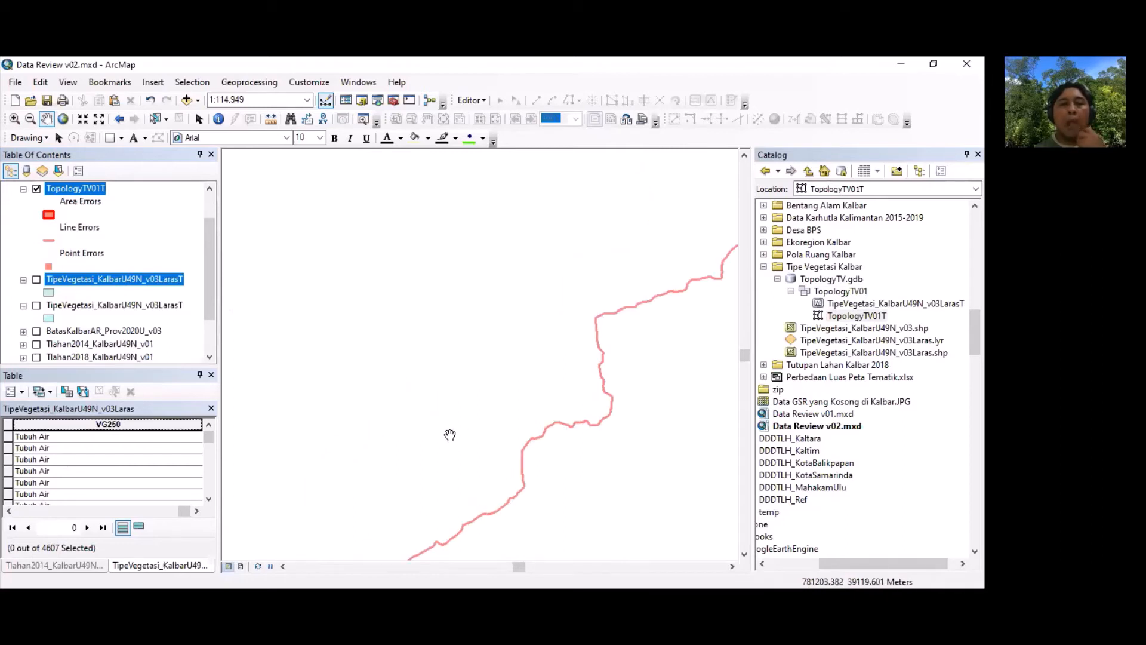
drag(502, 278, 382, 440)
drag(681, 268, 435, 335)
drag(561, 239, 364, 530)
drag(511, 287, 336, 442)
drag(555, 256, 473, 471)
drag(410, 219, 478, 450)
drag(395, 302, 339, 469)
drag(560, 221, 563, 418)
drag(466, 223, 382, 422)
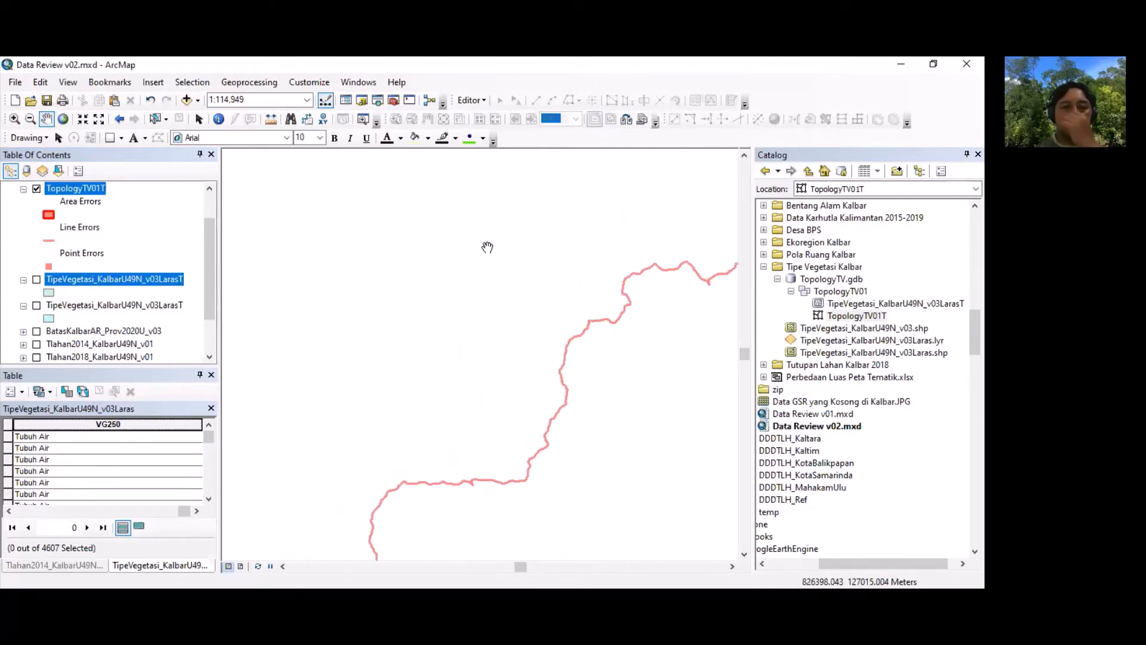
Step: Follow the topology error line up the northeastern boundary to the northeastern corner of the layer
drag(487, 247, 348, 353)
drag(599, 305, 357, 301)
drag(552, 251, 449, 452)
drag(496, 251, 438, 413)
drag(433, 236, 418, 458)
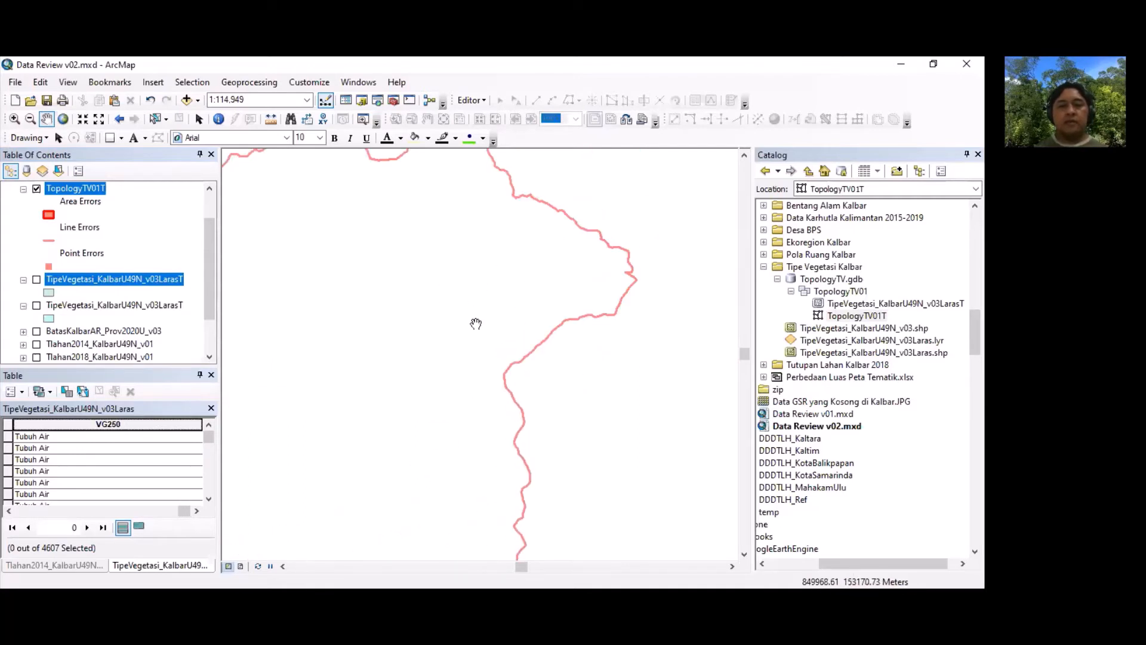
drag(473, 254, 509, 445)
Step: Inspect the outer error line westward from the northeastern corner, through the dip in the northern boundary
drag(313, 367, 603, 325)
drag(383, 391, 597, 353)
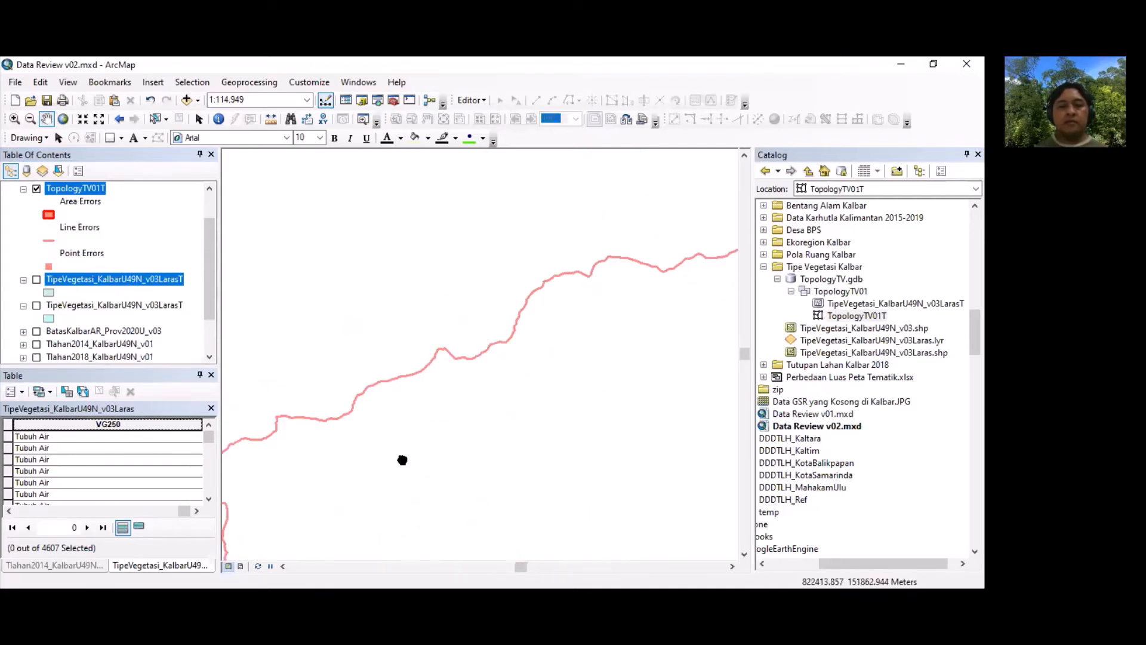
drag(402, 460, 625, 306)
drag(448, 459, 651, 244)
drag(412, 448, 603, 269)
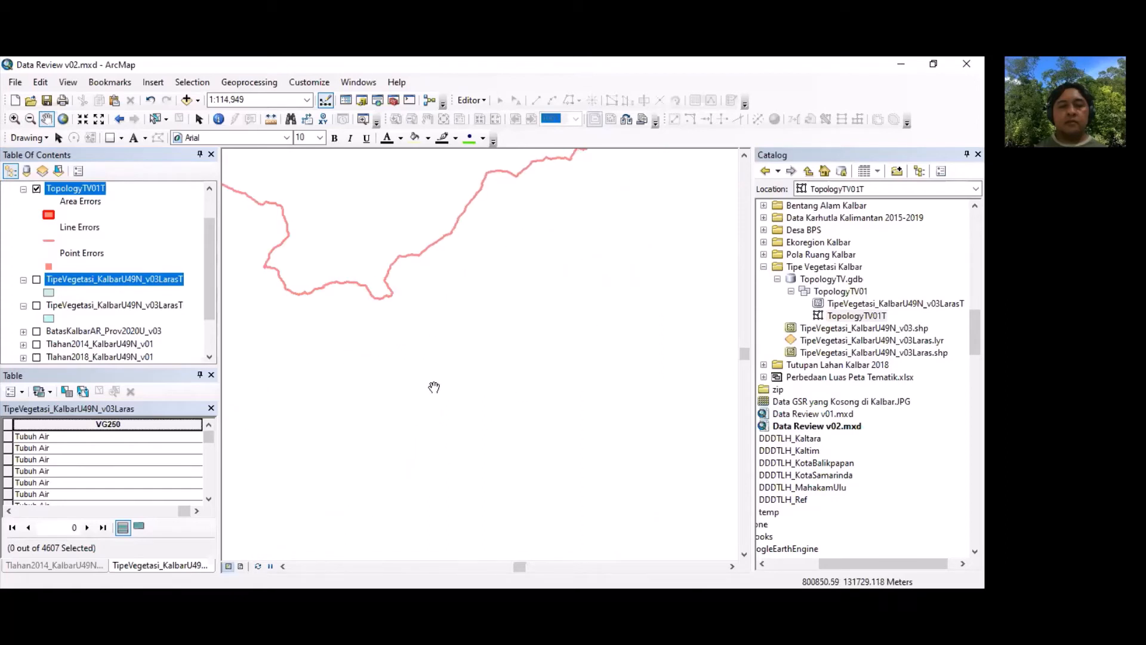
drag(377, 399, 579, 420)
drag(428, 301, 549, 541)
drag(368, 384, 563, 385)
drag(340, 338, 540, 469)
drag(323, 411, 563, 333)
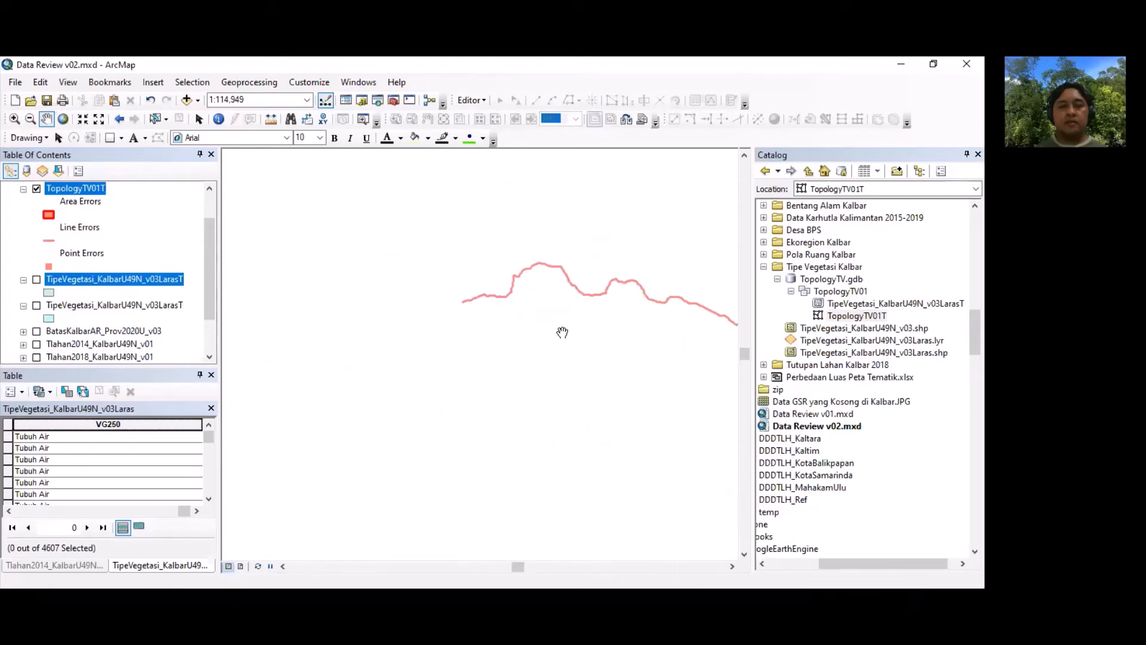
Step: Check the error line westward along the top of the boundary's northeastern bulge
drag(337, 376, 603, 399)
drag(395, 323, 615, 355)
drag(398, 296, 401, 365)
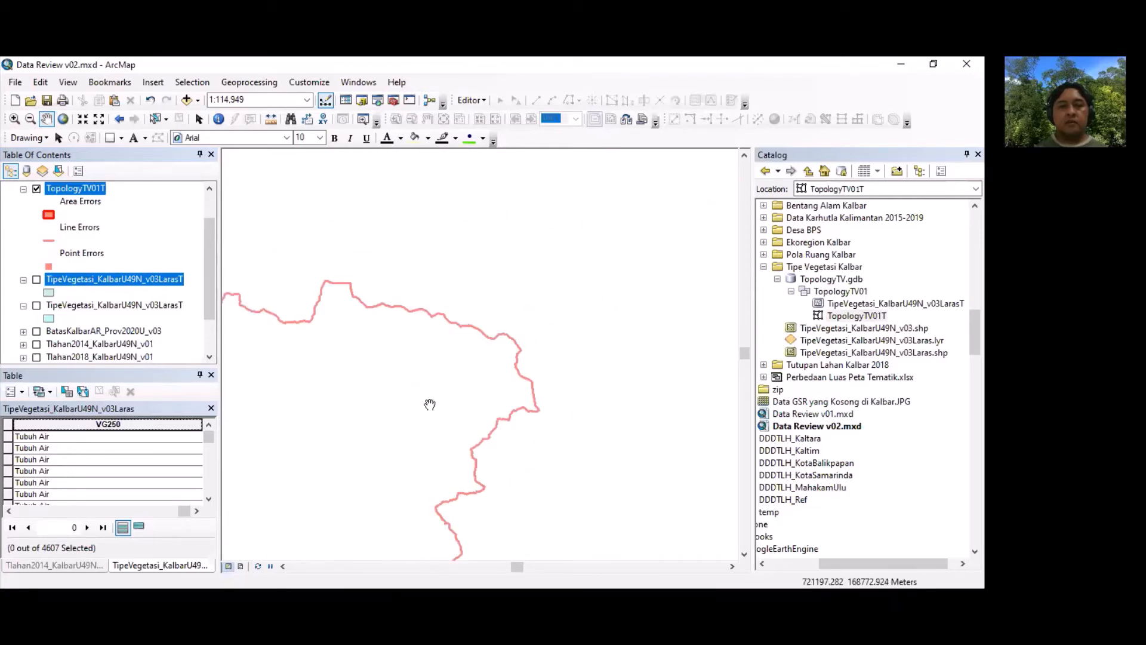
drag(352, 399, 716, 352)
drag(391, 451, 654, 420)
drag(377, 362, 708, 336)
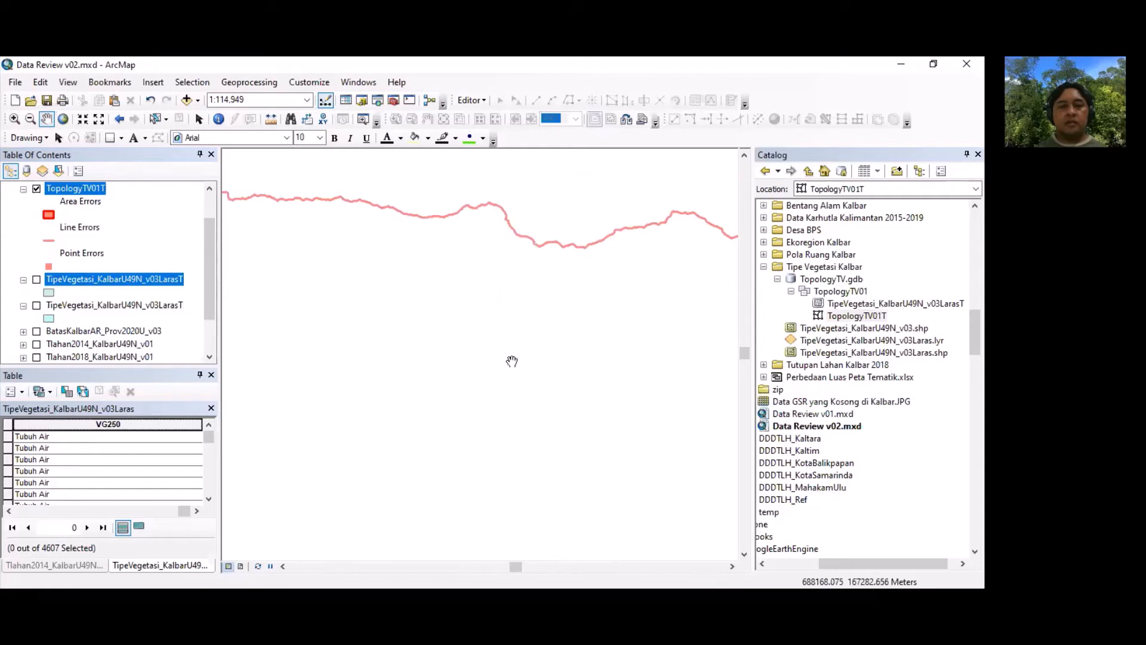
drag(383, 365, 483, 405)
drag(338, 400, 579, 299)
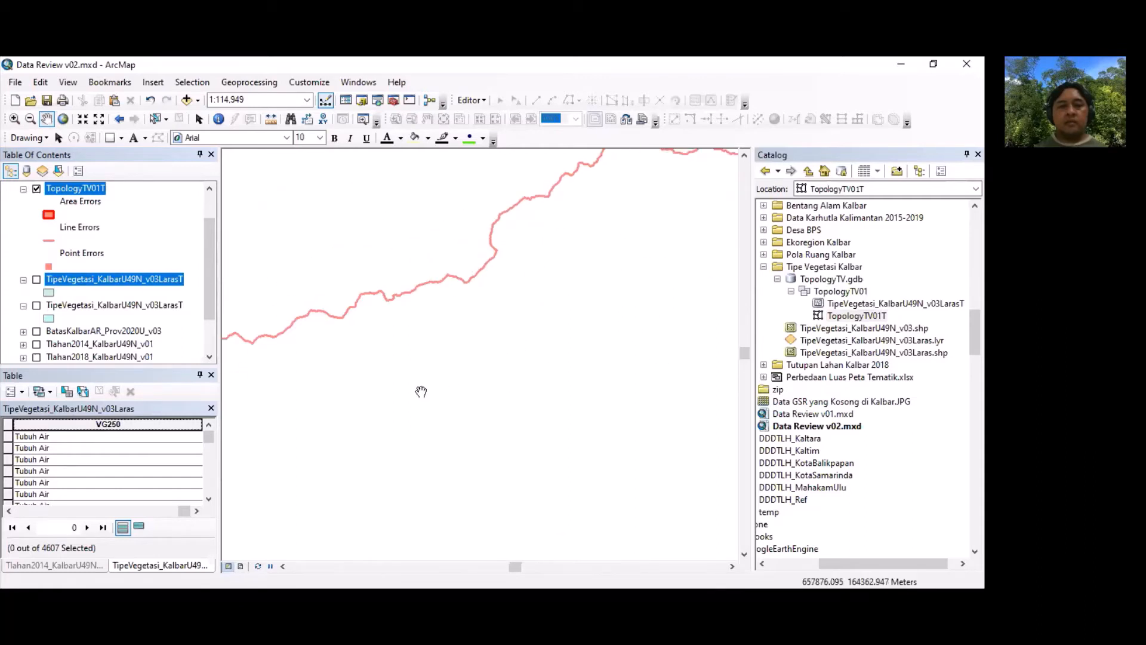
Step: Trace the error line down the western flank of the northeastern bulge and west along the northern boundary
drag(420, 391, 489, 234)
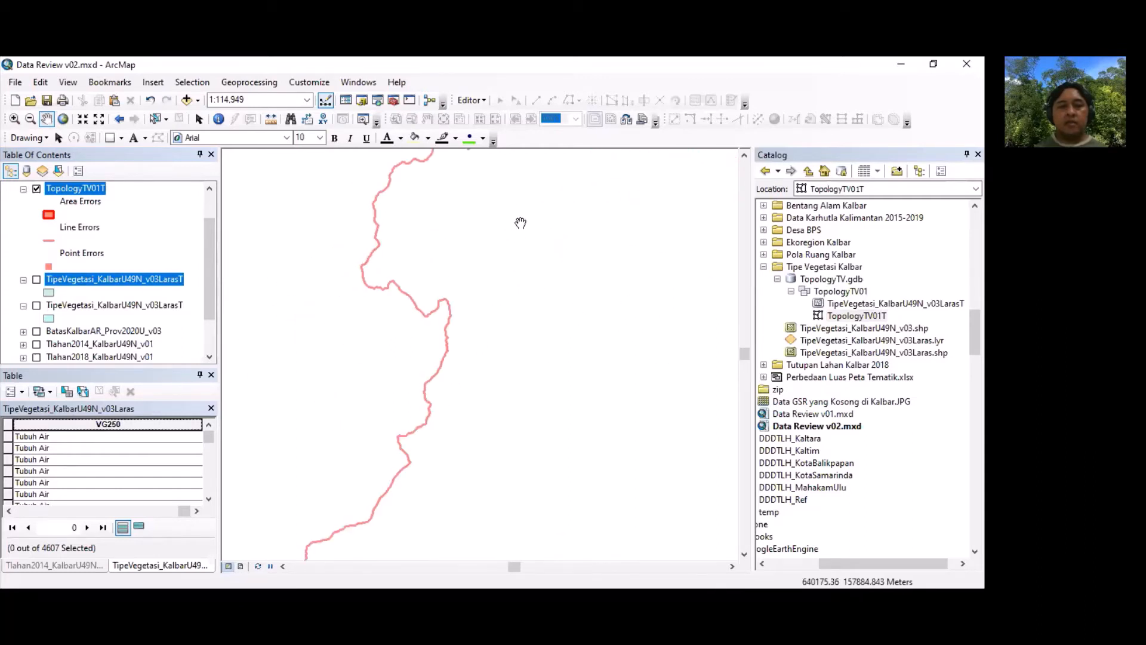
drag(459, 428, 530, 256)
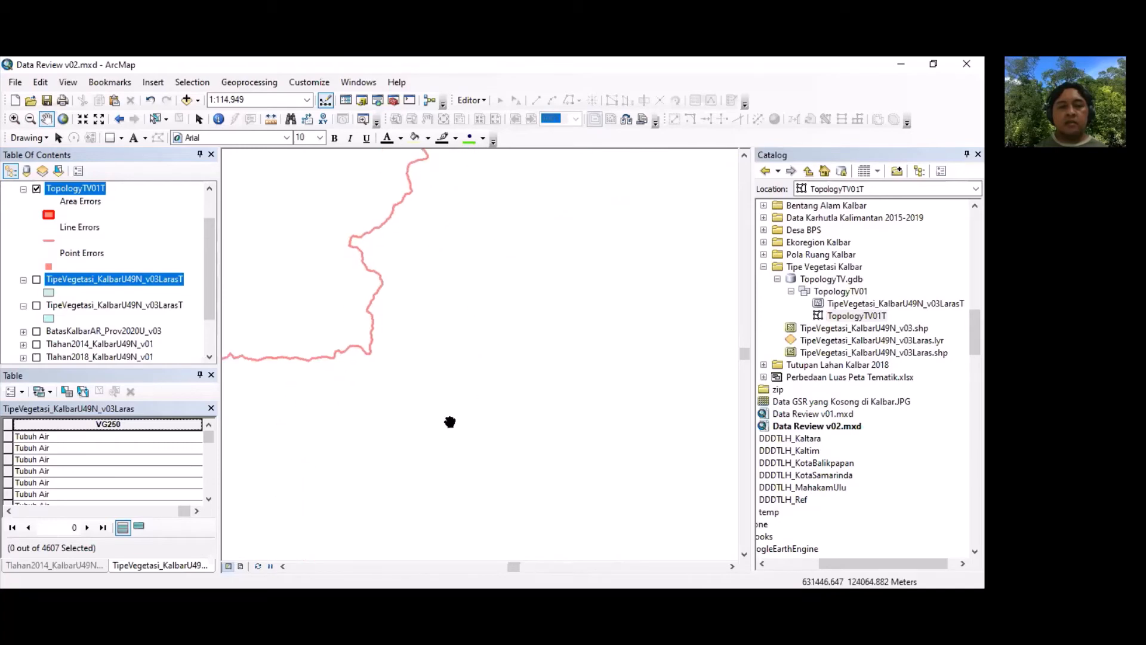
drag(438, 425, 629, 346)
drag(367, 352, 527, 389)
drag(357, 400, 587, 431)
drag(429, 330, 547, 432)
drag(334, 401, 615, 378)
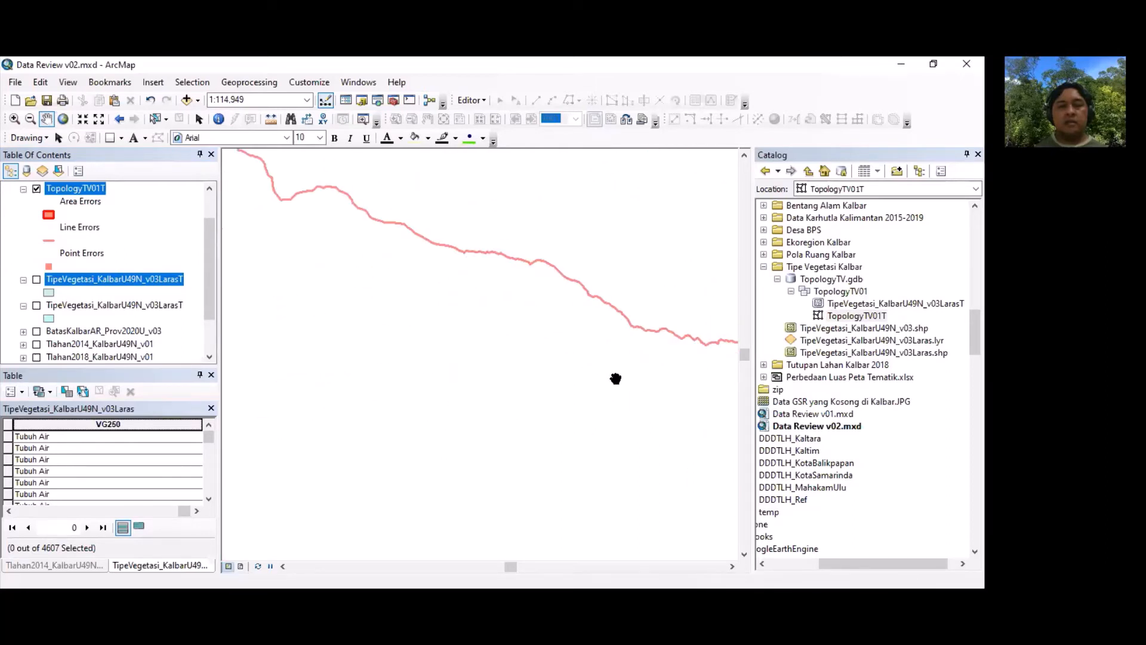
Step: Examine the central northern boundary westward for overlap and gap errors
drag(452, 337, 578, 447)
drag(464, 361, 698, 297)
drag(469, 444, 659, 285)
drag(439, 391, 711, 361)
drag(437, 281, 522, 412)
drag(324, 307, 477, 475)
drag(431, 288, 447, 492)
drag(472, 395, 470, 407)
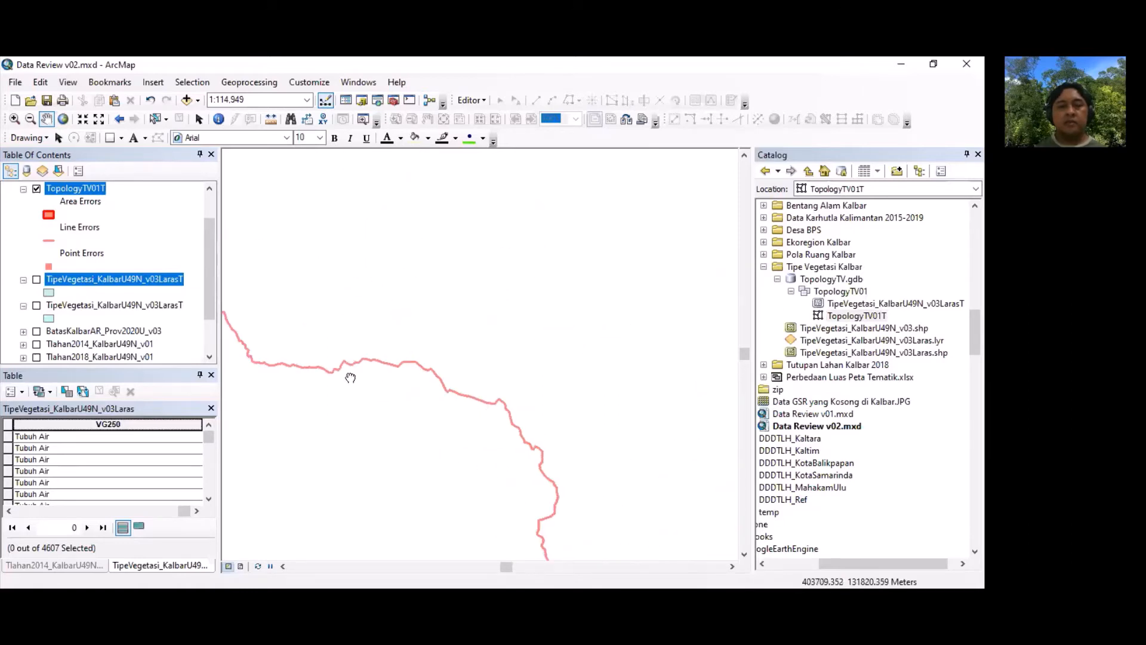
Step: Check the error line northwestward along the winding boundary that climbs toward the layer's northwestern tip
drag(350, 377, 632, 346)
drag(420, 289, 429, 461)
drag(338, 272, 552, 439)
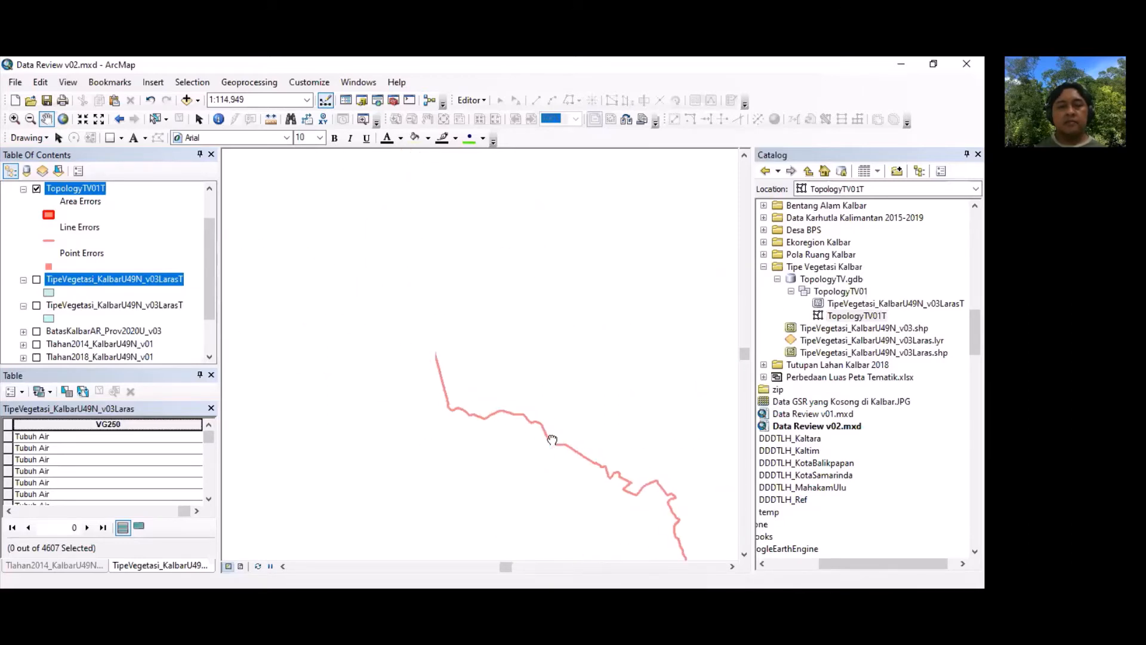
drag(410, 164, 613, 322)
drag(402, 310, 569, 425)
drag(358, 343, 526, 408)
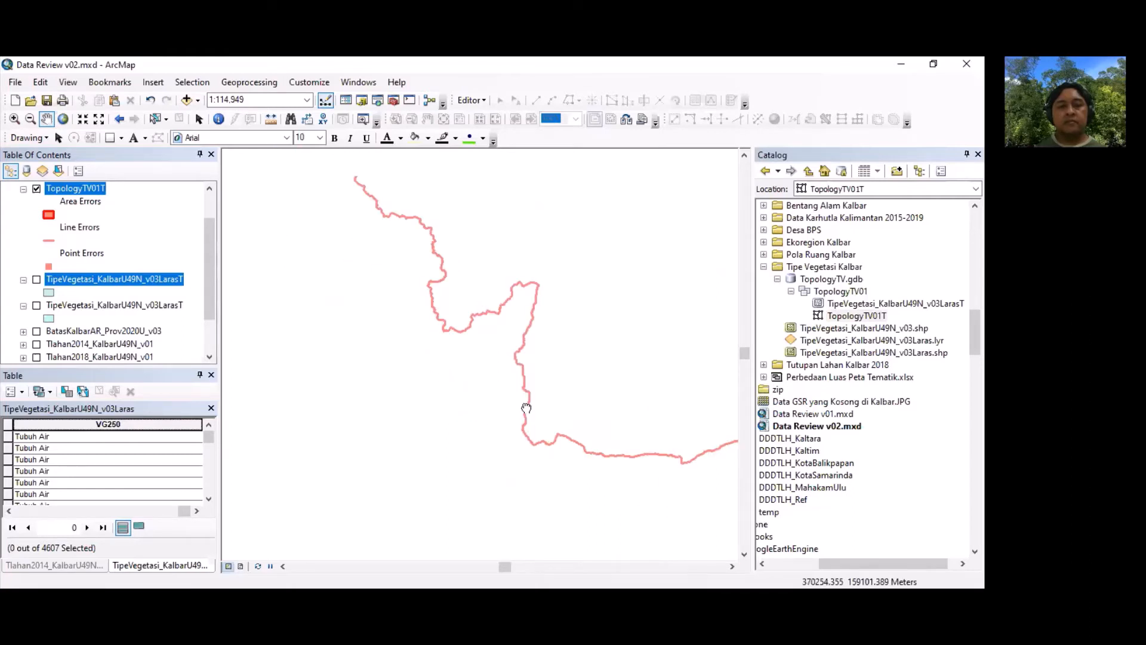
drag(340, 299, 412, 519)
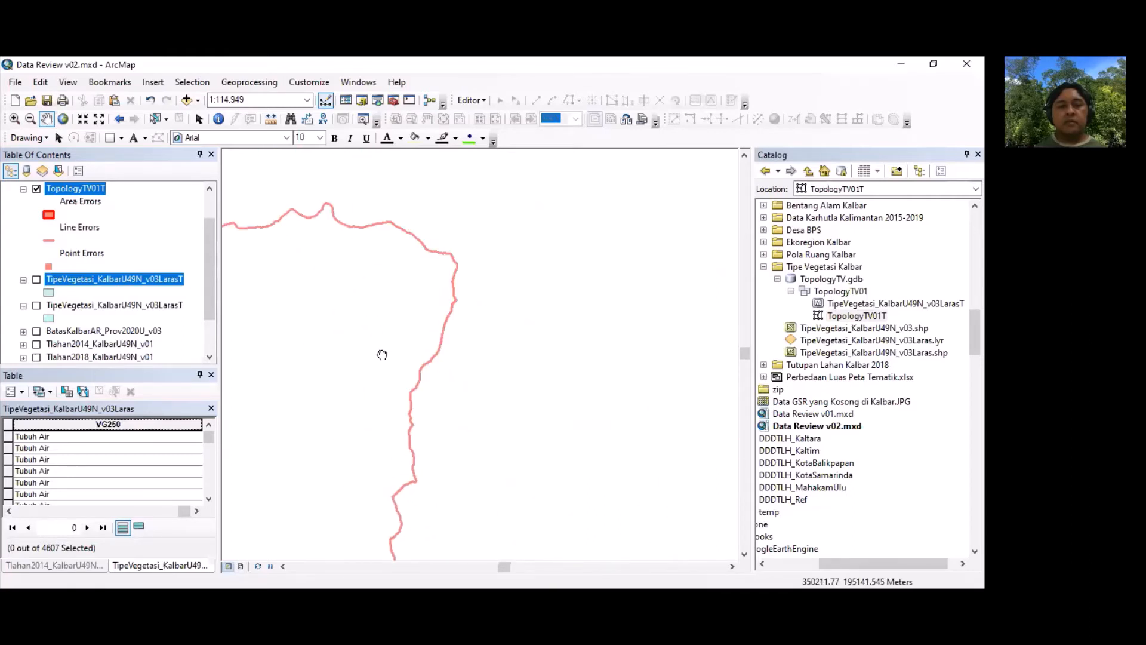
Step: Inspect the topology errors around the narrow northwestern tip of the layer
drag(381, 357, 435, 530)
drag(365, 444, 618, 384)
drag(533, 277, 504, 489)
drag(398, 276, 411, 460)
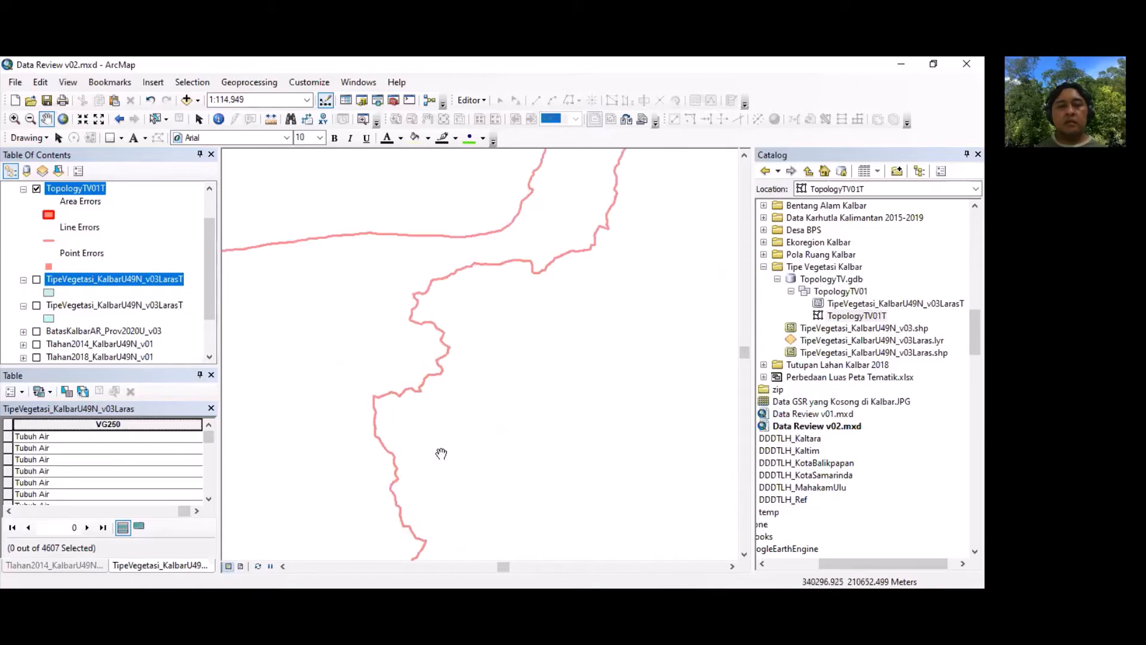
drag(397, 327, 398, 459)
drag(368, 310, 330, 407)
drag(338, 368, 675, 252)
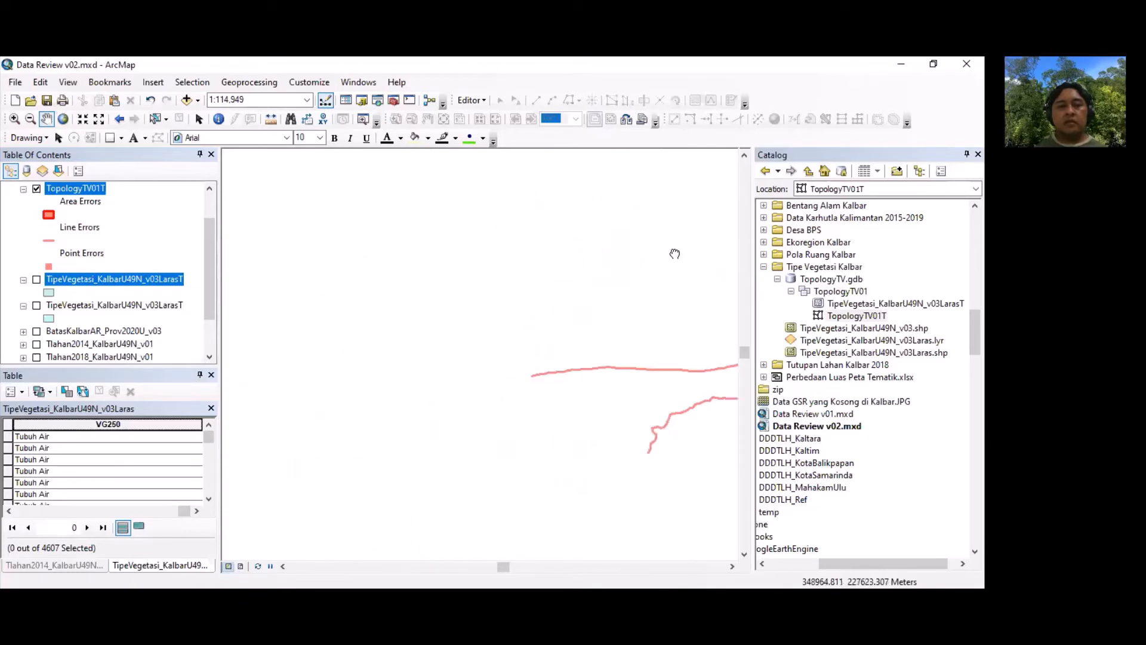
Step: Trace the error line south along the northwestern coast as far as the small offshore island
drag(388, 413, 527, 289)
drag(474, 395, 493, 195)
drag(463, 370, 567, 203)
drag(460, 299, 698, 270)
drag(500, 356, 631, 200)
drag(516, 299, 586, 168)
drag(472, 405, 491, 215)
drag(459, 432, 486, 277)
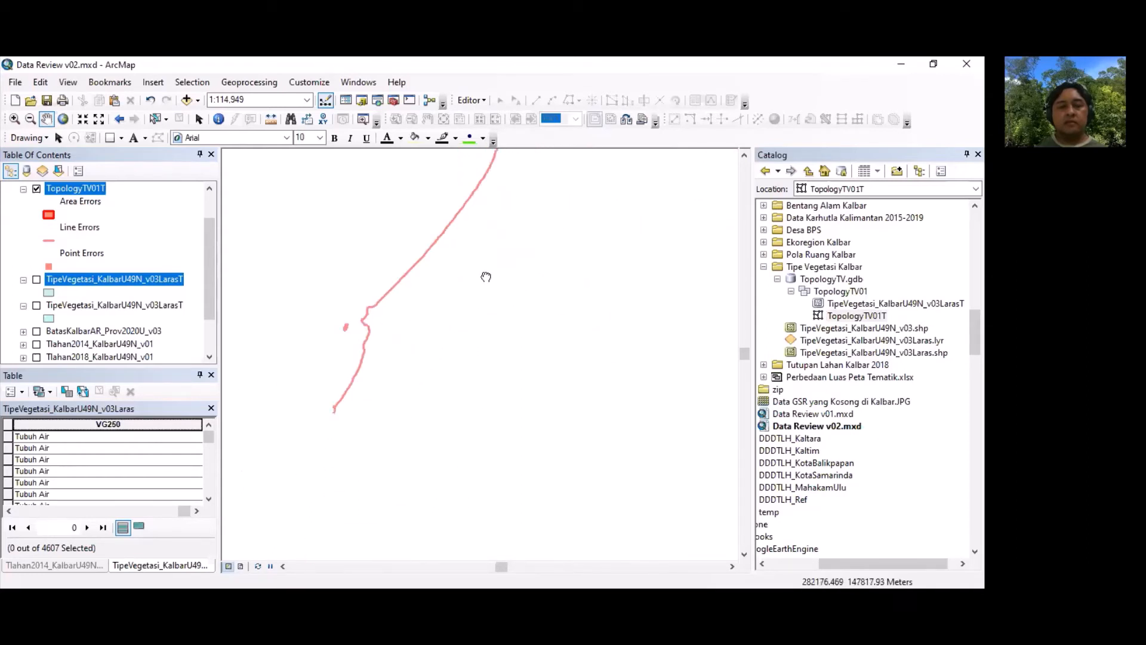
drag(459, 413, 500, 298)
drag(499, 253, 498, 396)
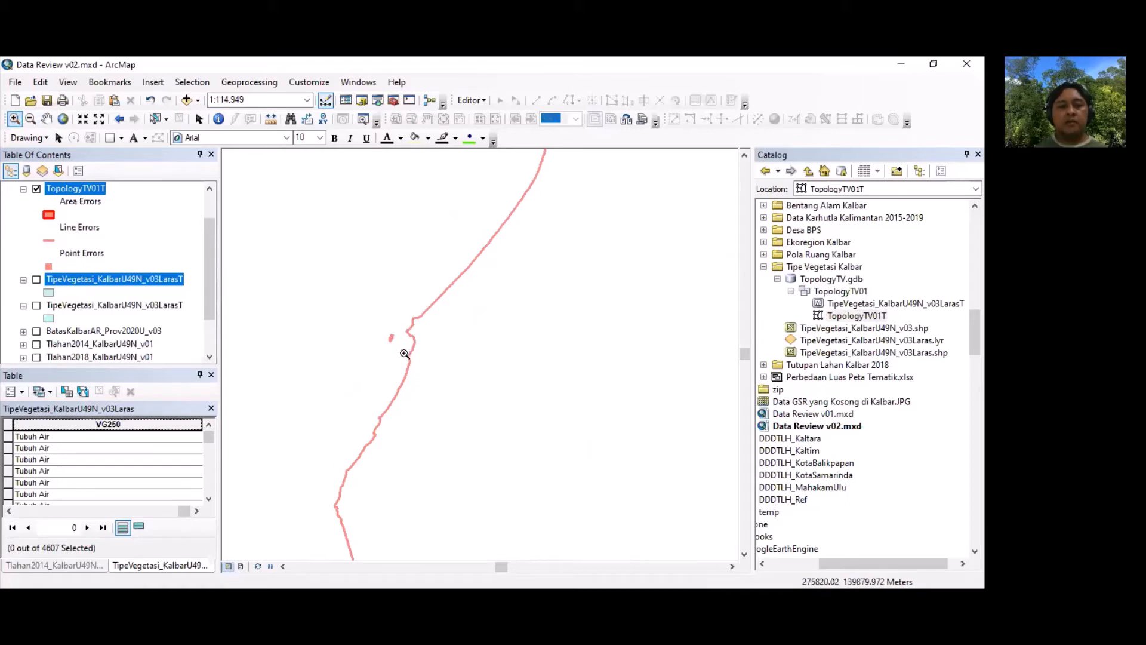
Step: Inspect the small island's error outline up close, return to the previous extent, and continue south along the west coast
drag(380, 321, 408, 357)
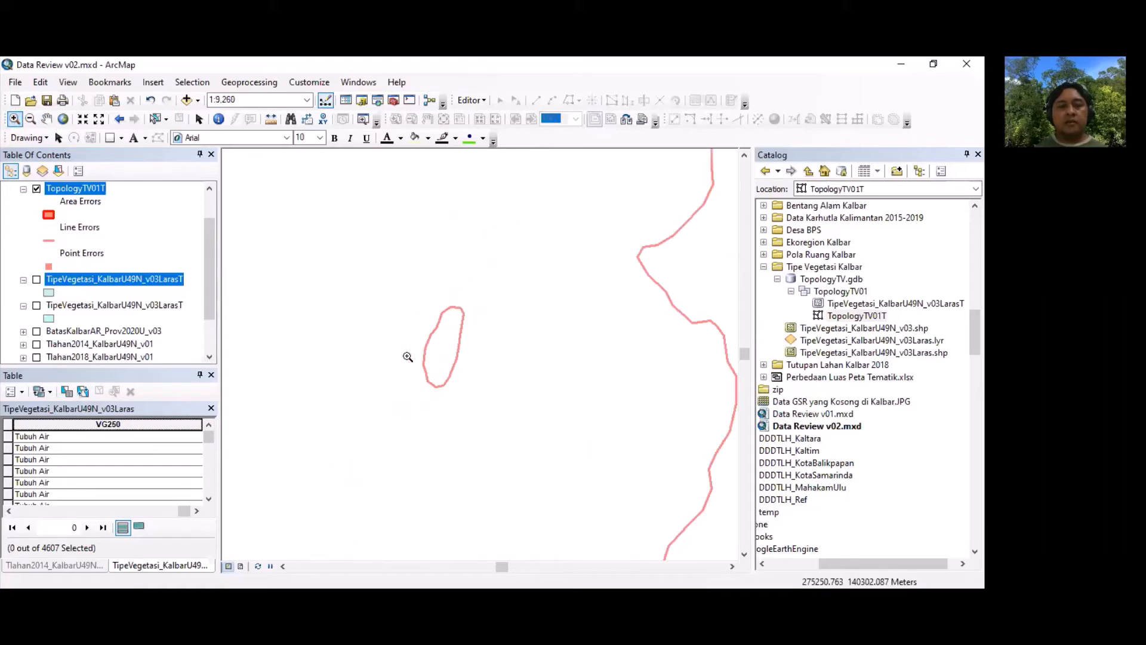
click(125, 119)
click(50, 119)
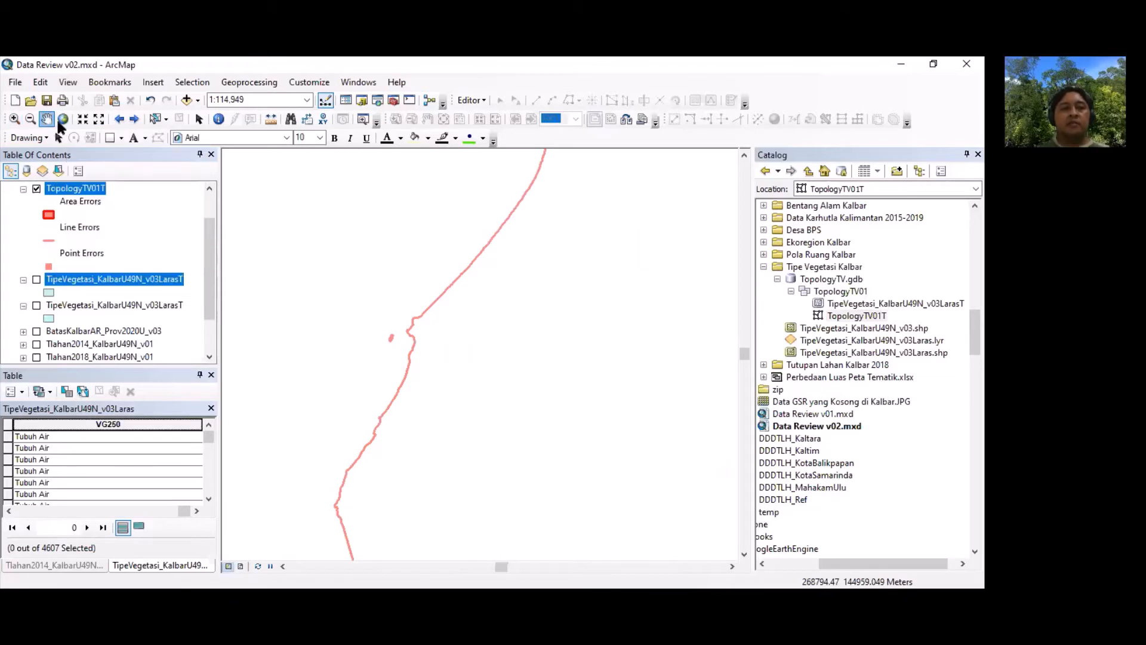
drag(430, 475, 468, 304)
drag(441, 416, 310, 291)
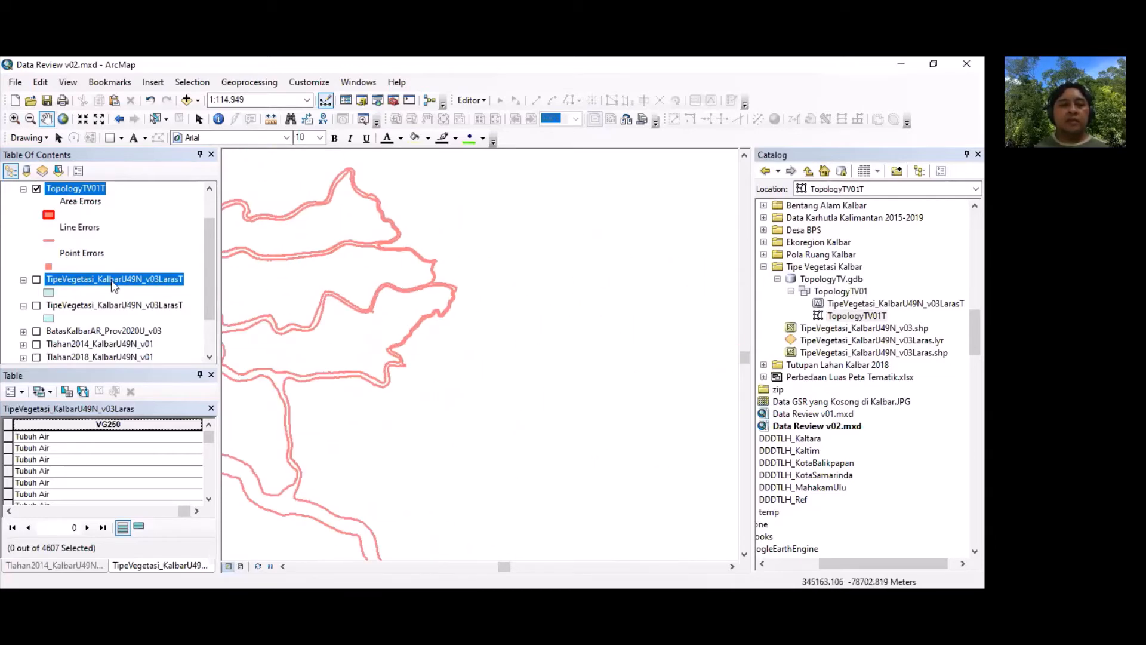
Step: Zoom the map to the full extent of the selected topology and vegetation layers
scroll(210, 195, up, 1)
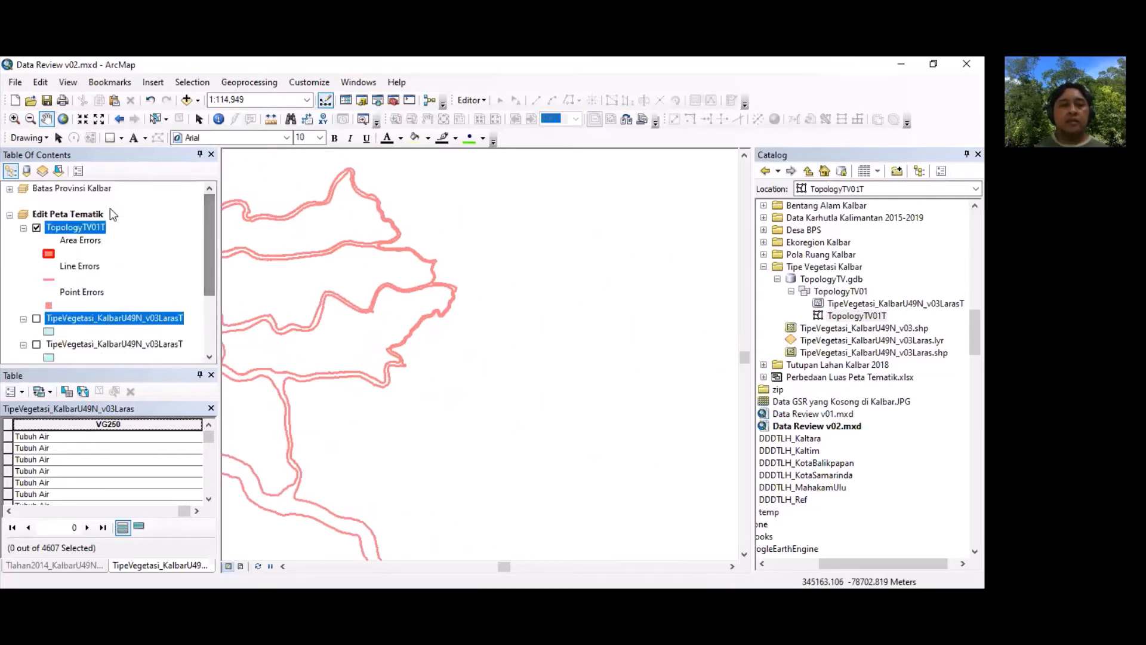
right_click(88, 227)
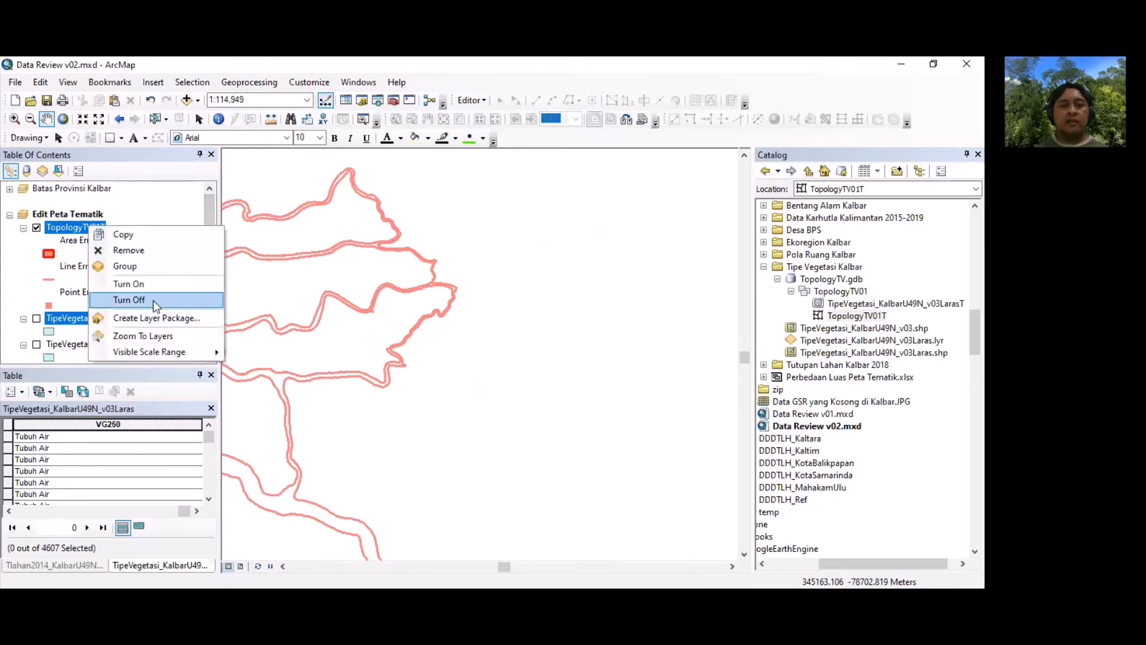
click(155, 335)
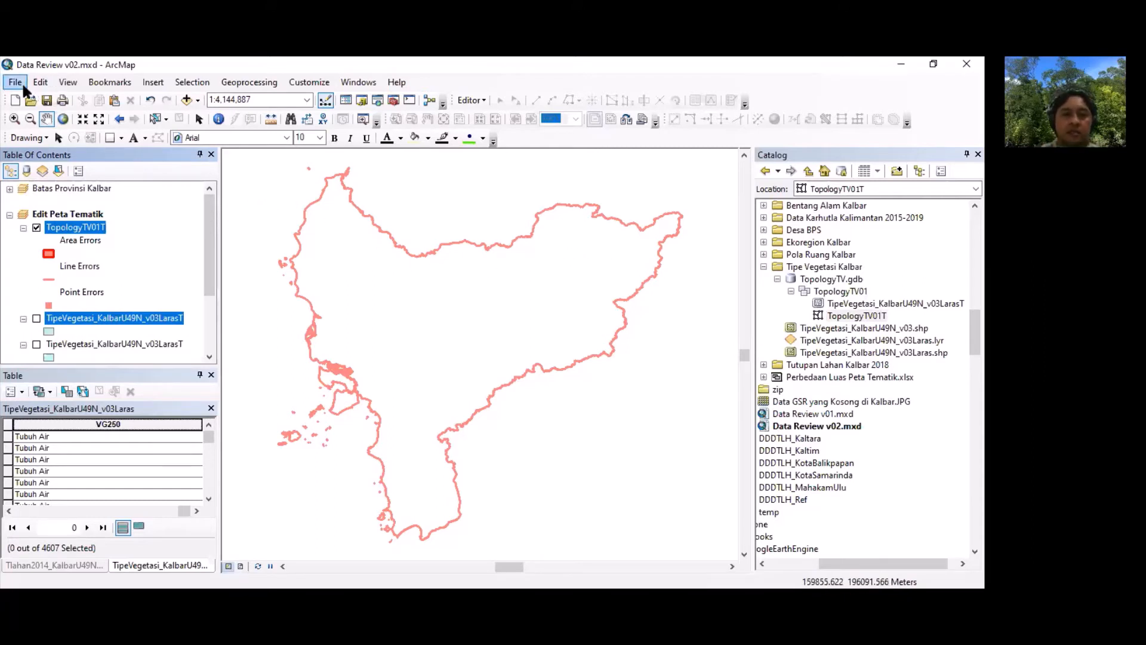
Step: Examine a stretch of the northern boundary's error line up close, and return to the full extent
click(14, 119)
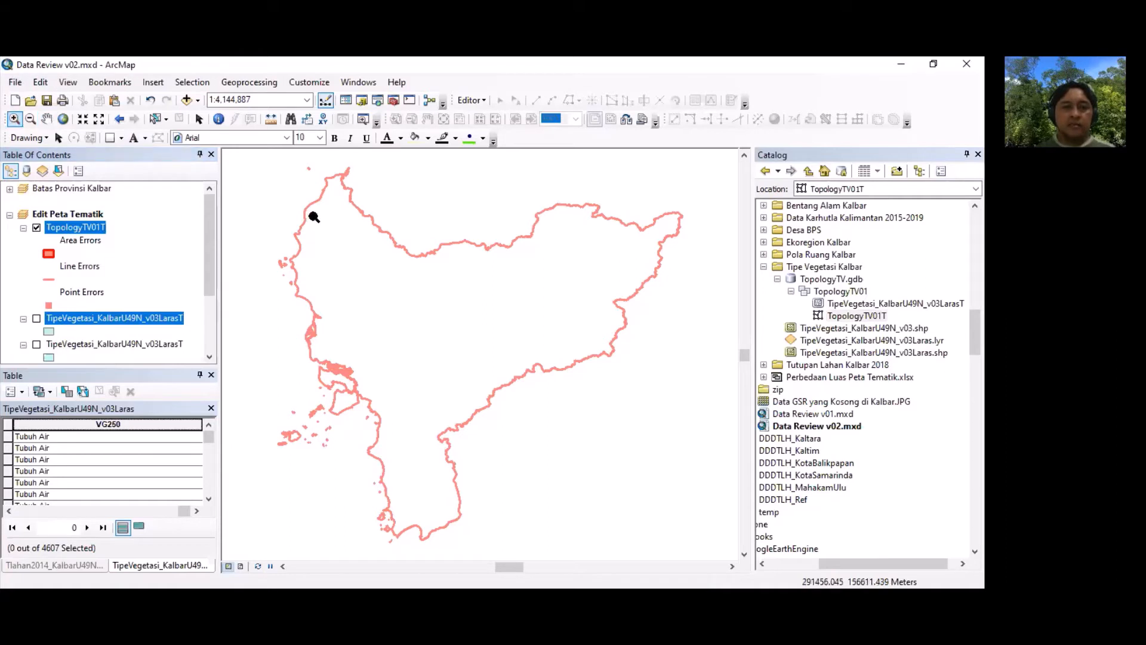
drag(401, 204, 500, 276)
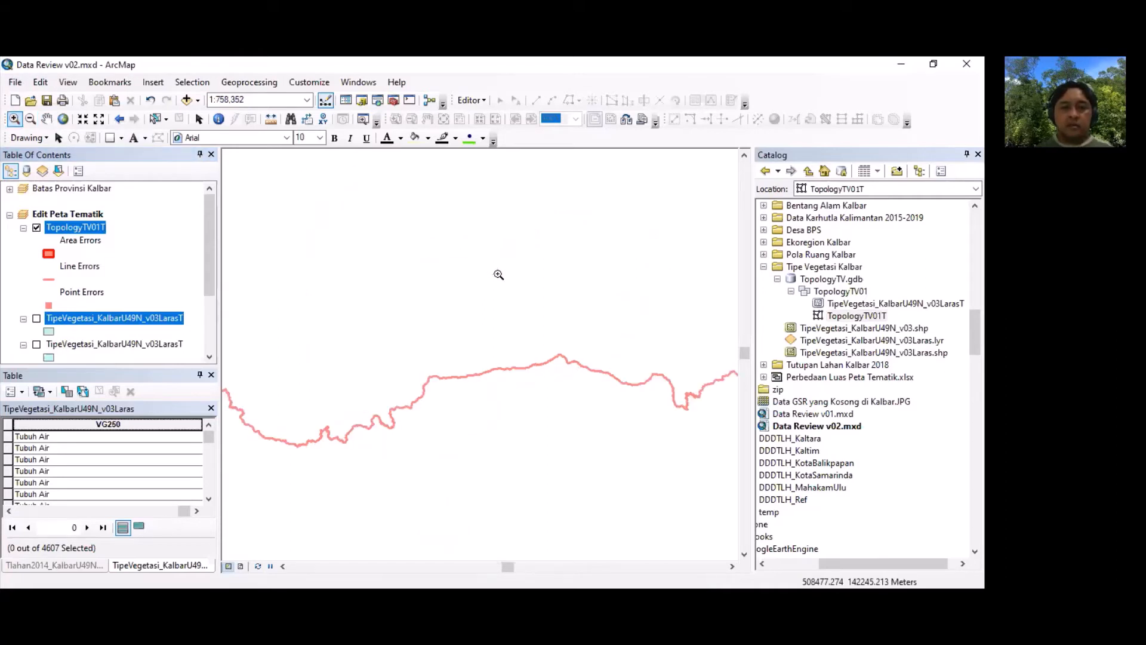
click(119, 119)
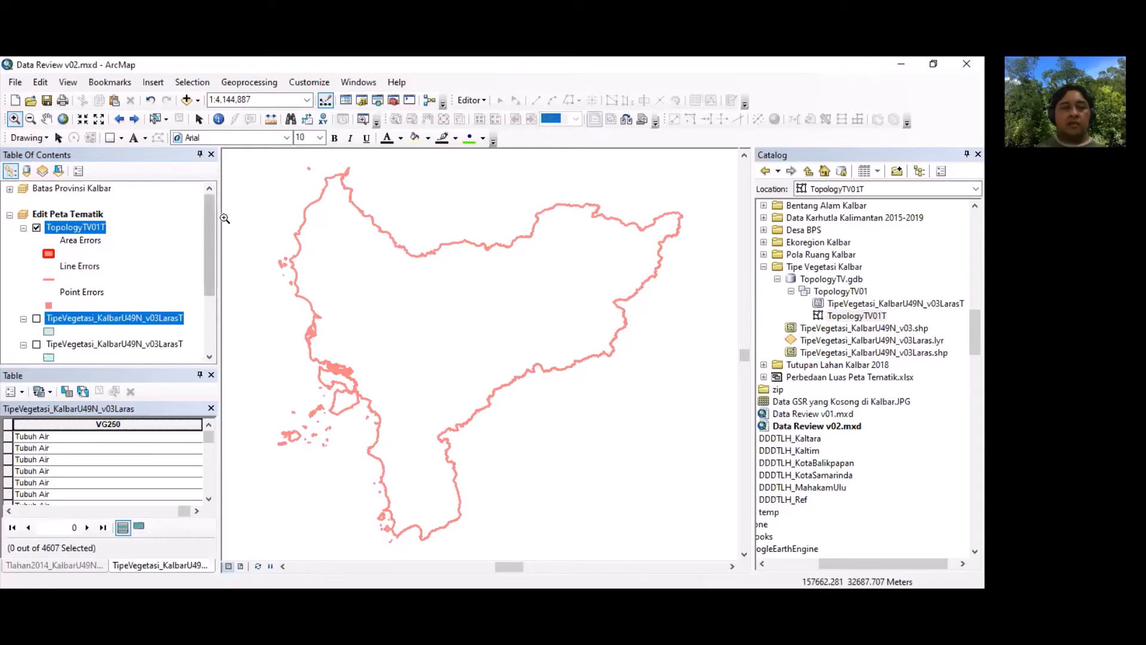
drag(210, 213, 210, 228)
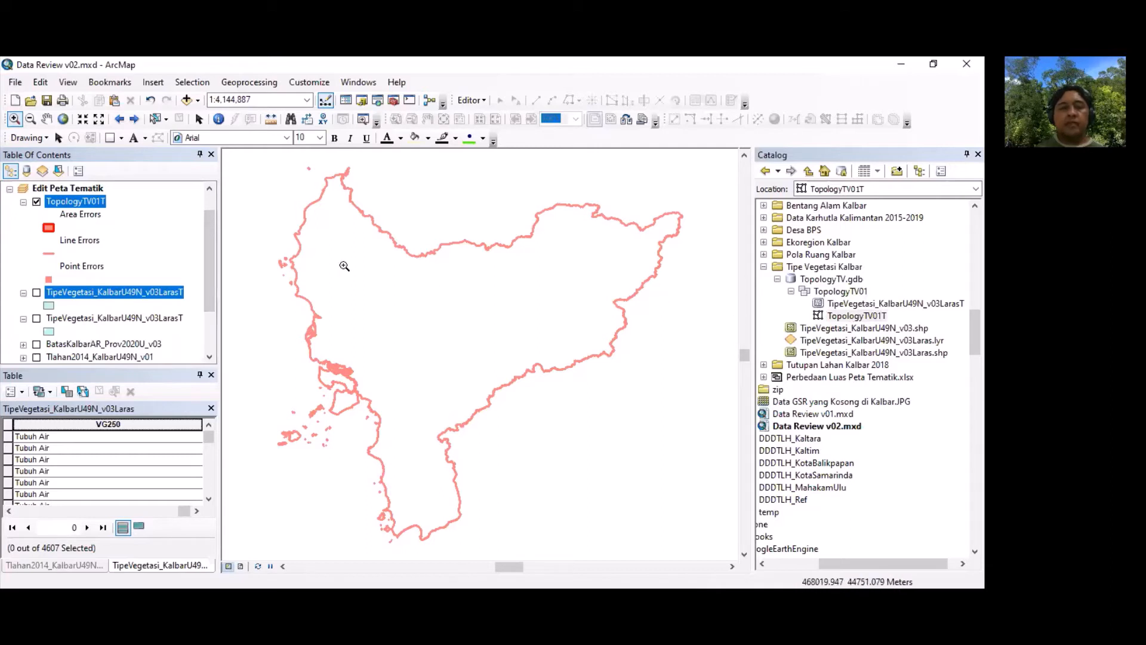
Step: Remove the selected TopologyTV01T and TipeVegetasi_KalbarU49N_v03LarasT layers from the map
right_click(76, 201)
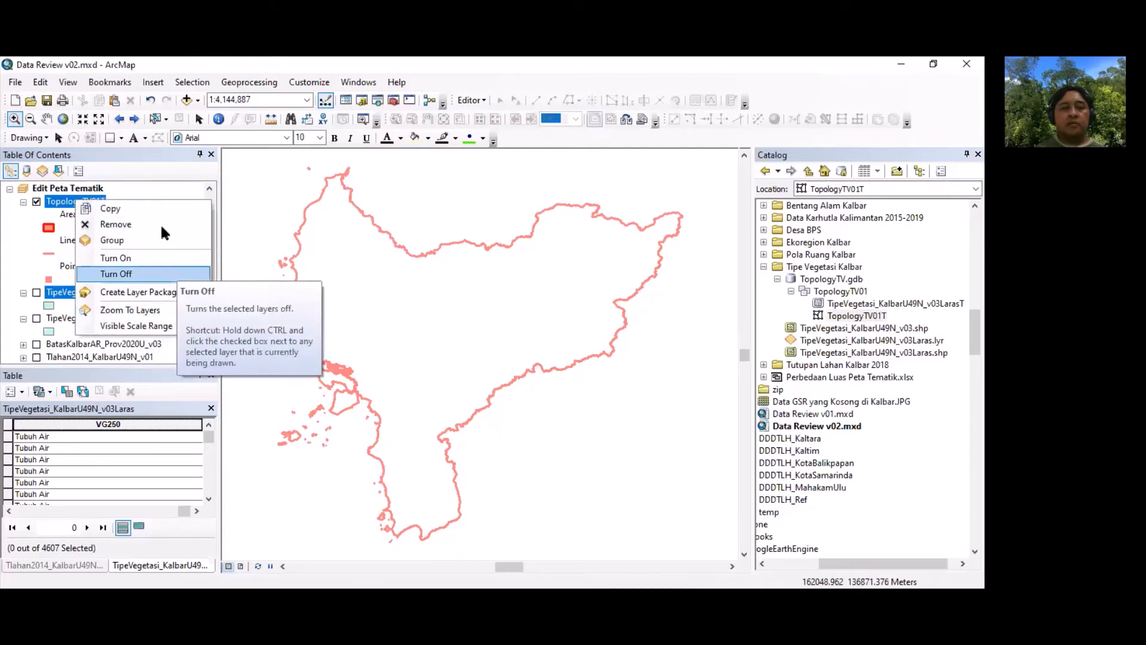
click(146, 172)
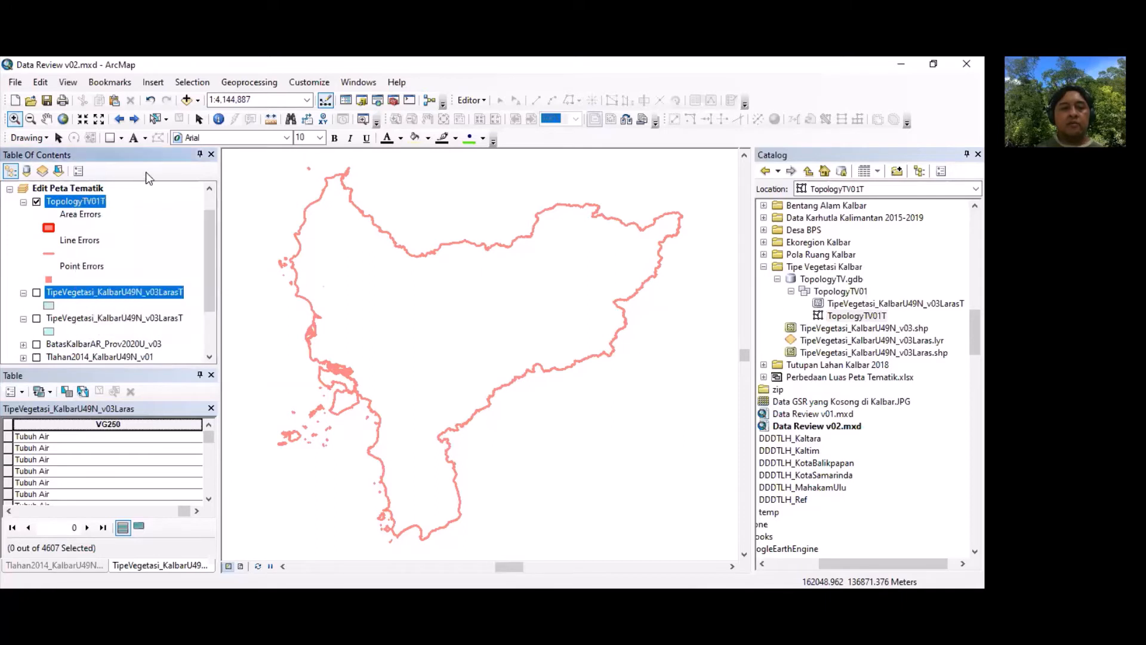
right_click(84, 199)
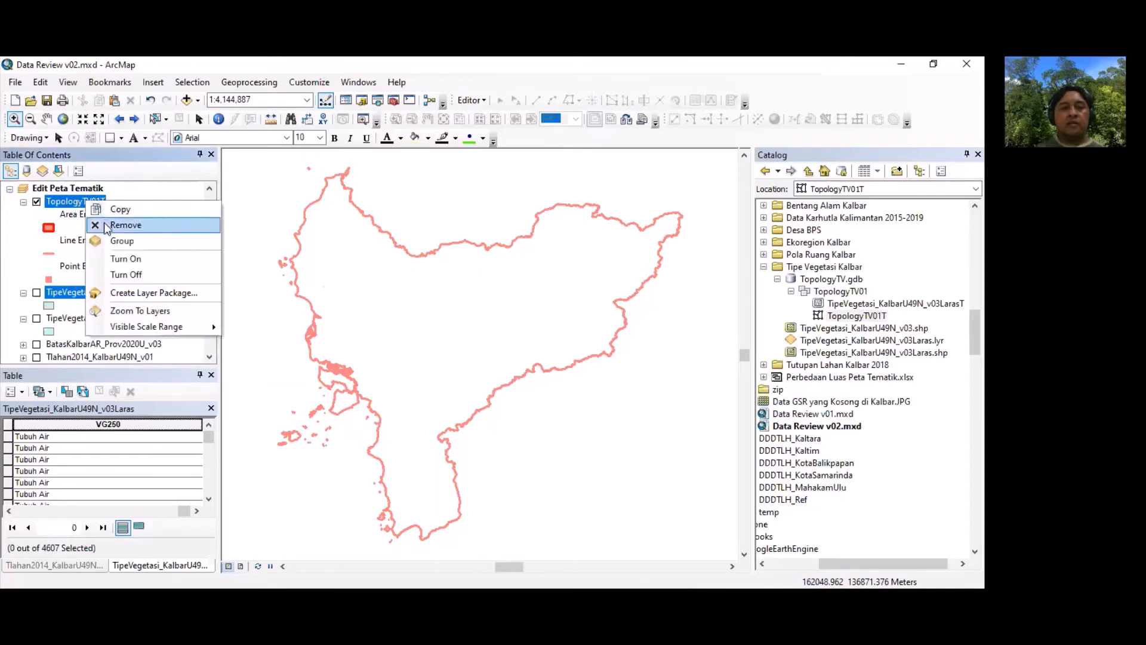
click(105, 222)
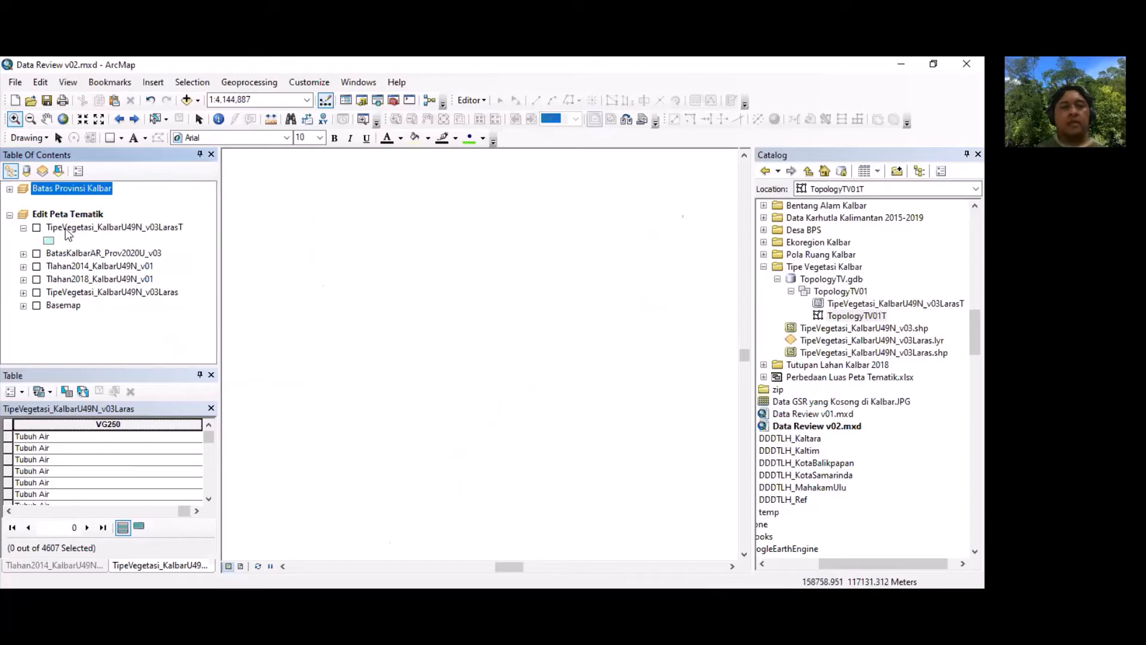
Step: Show the TipeVegetasi_KalbarU49N_v03LarasT layer and add TopologyTV01T to the map together with its participating feature classes
click(36, 227)
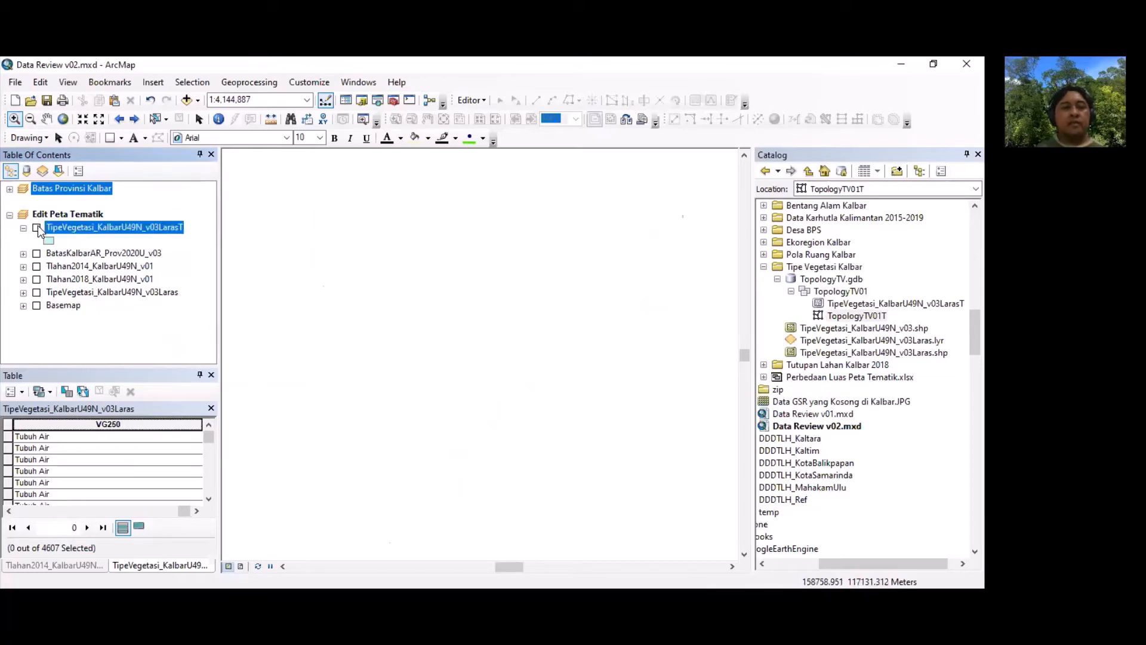
click(855, 317)
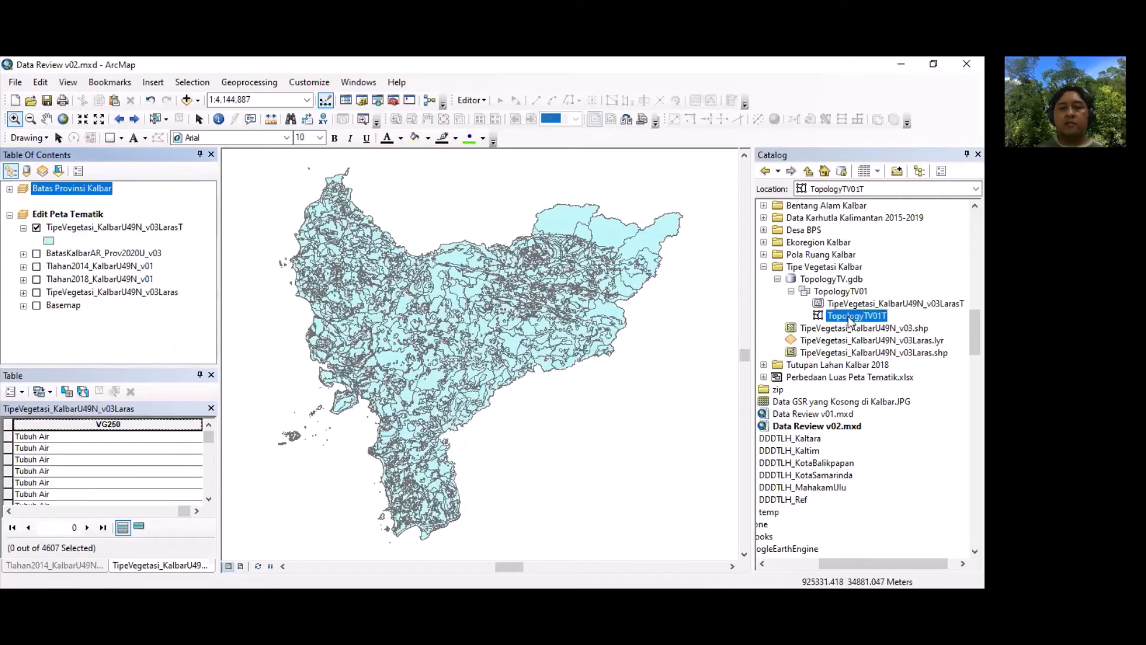
drag(863, 319, 691, 335)
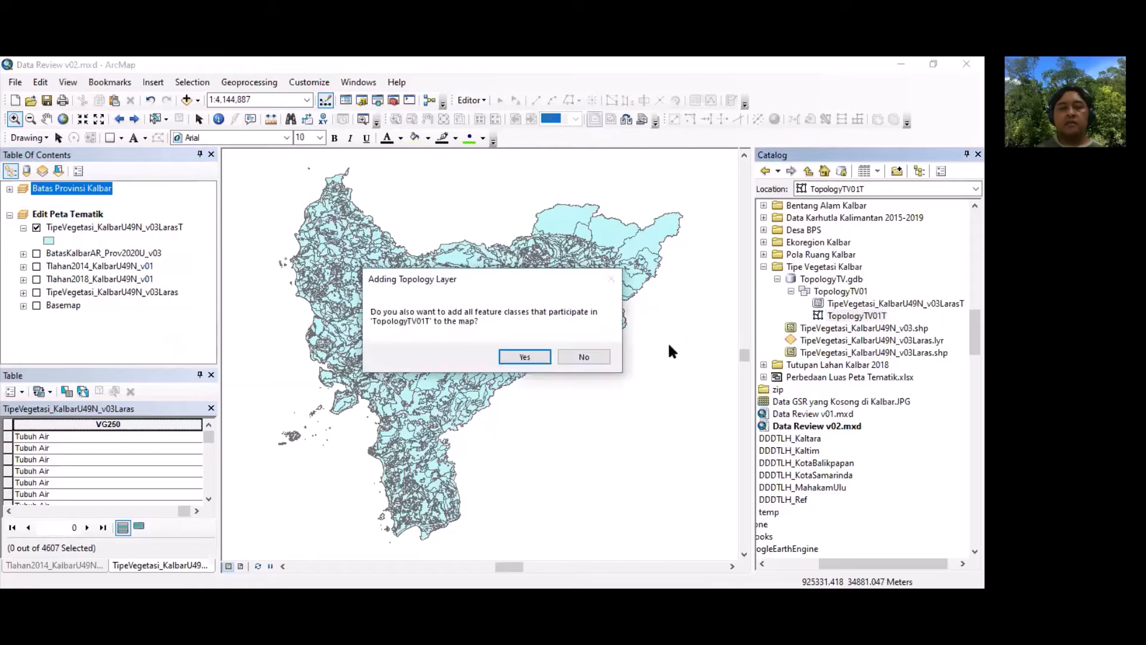
click(549, 356)
Step: Hide both TipeVegetasi_KalbarU49N_v03LarasT layers so that only the topology errors are drawn
scroll(212, 309, down, 2)
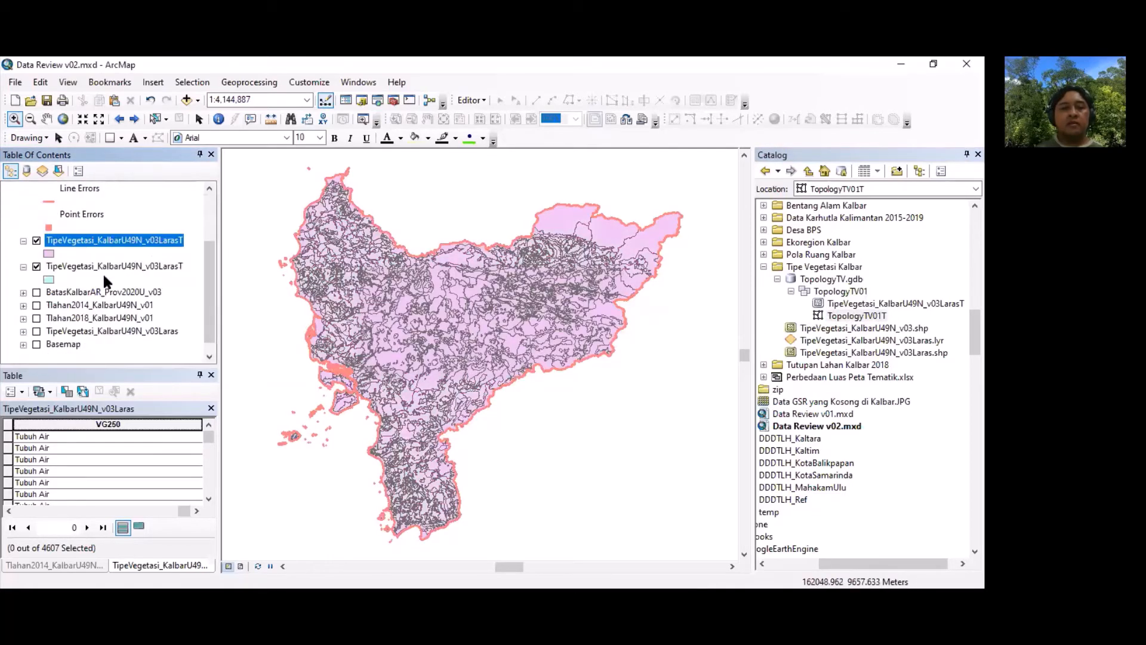
click(36, 241)
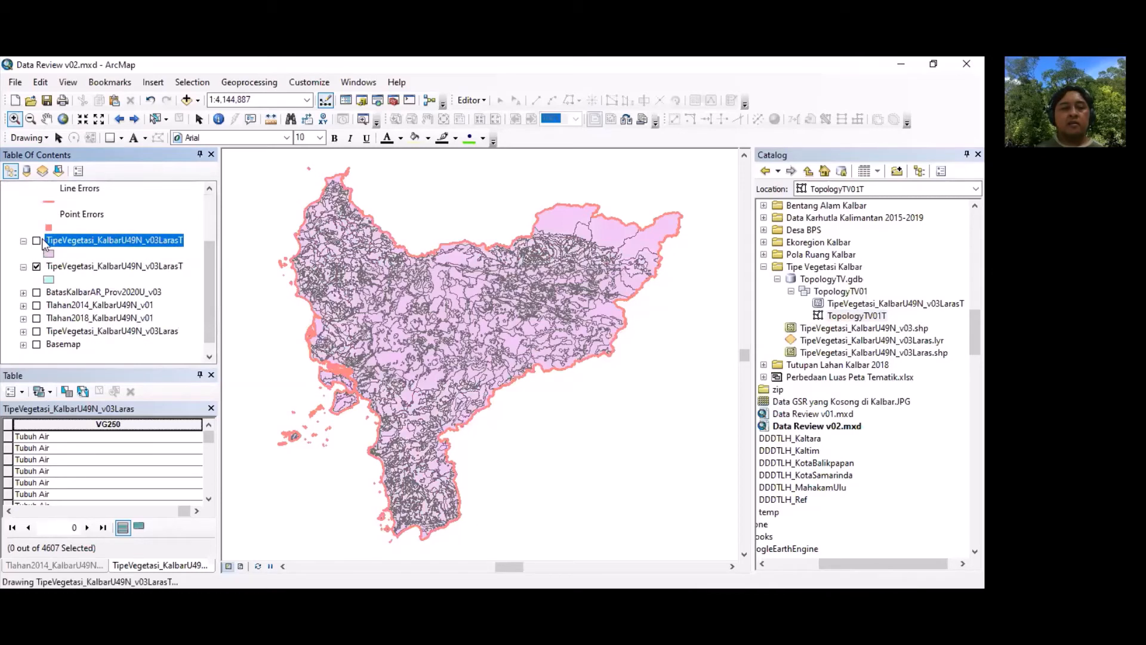
click(36, 267)
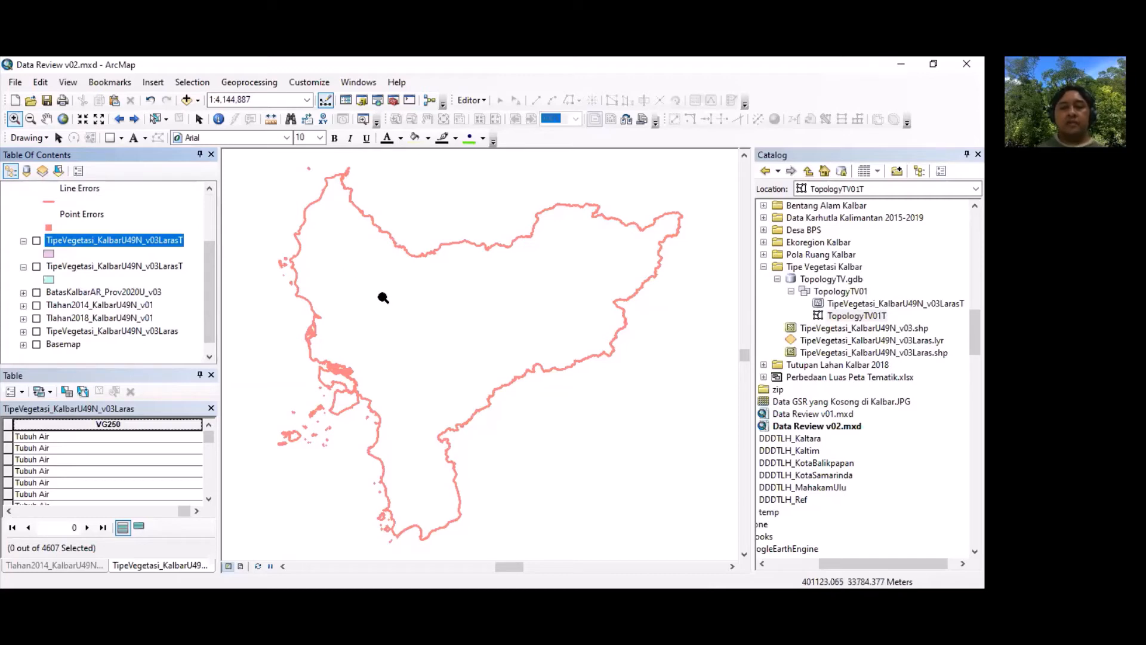
Step: Remove TopologyTV01T and the duplicate TipeVegetasi_KalbarU49N_v03LarasT layer directly below it from the map
scroll(104, 225, up, 2)
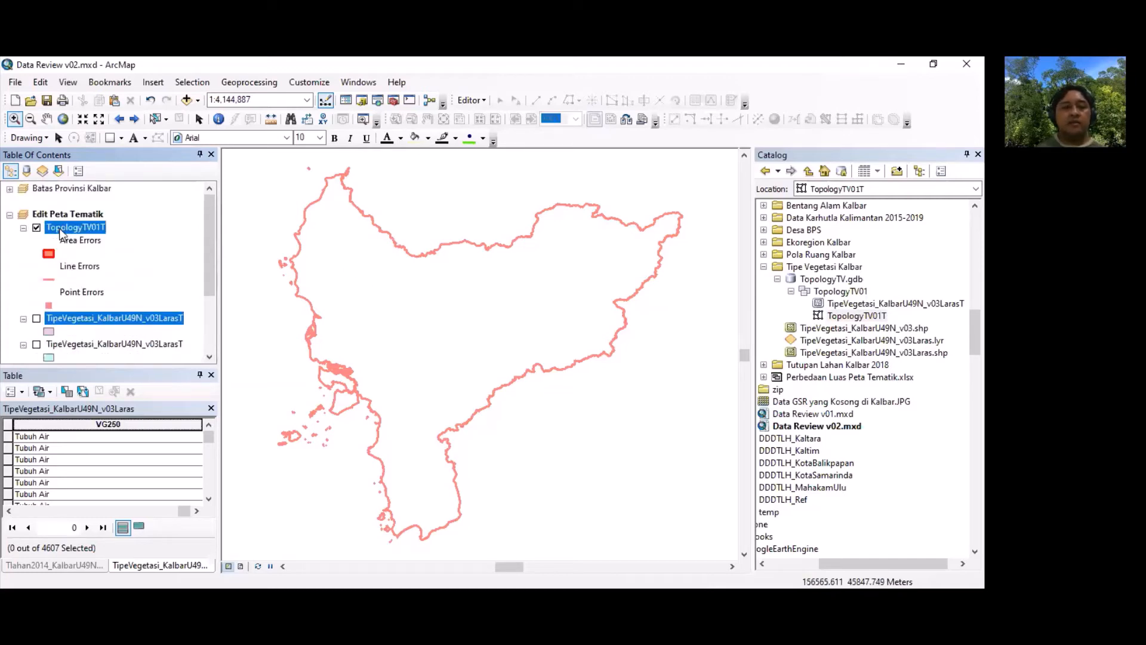
right_click(60, 227)
click(95, 253)
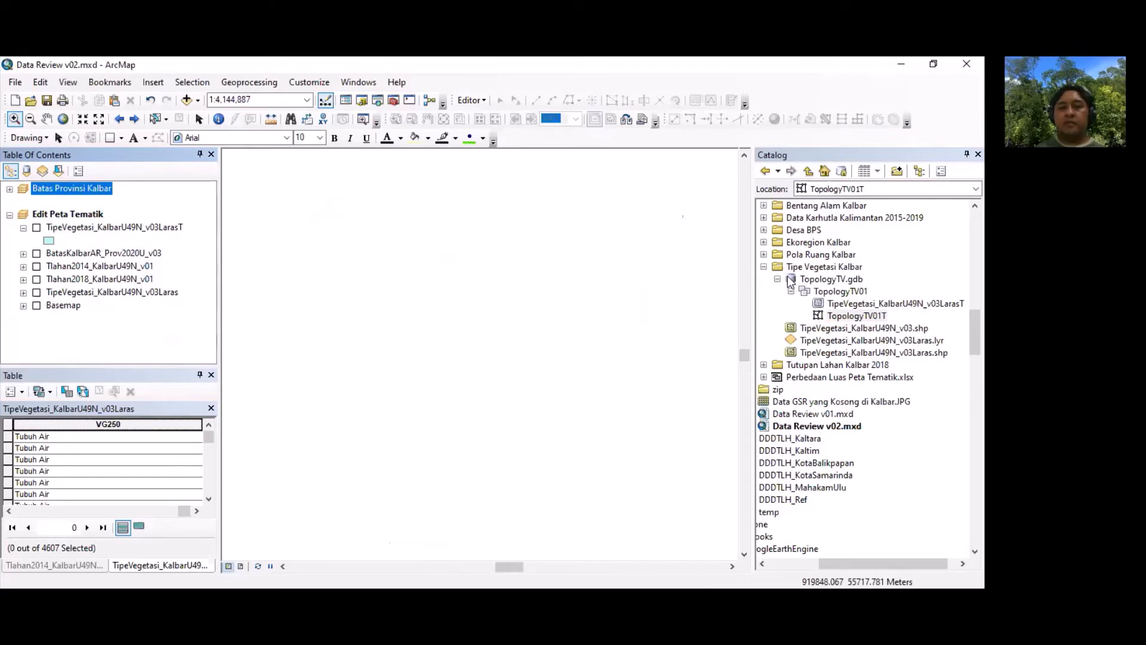
Step: Create a file geodatabase named TopologyBA in the Bentang Alam Kalbar folder
scroll(790, 282, up, 1)
click(764, 242)
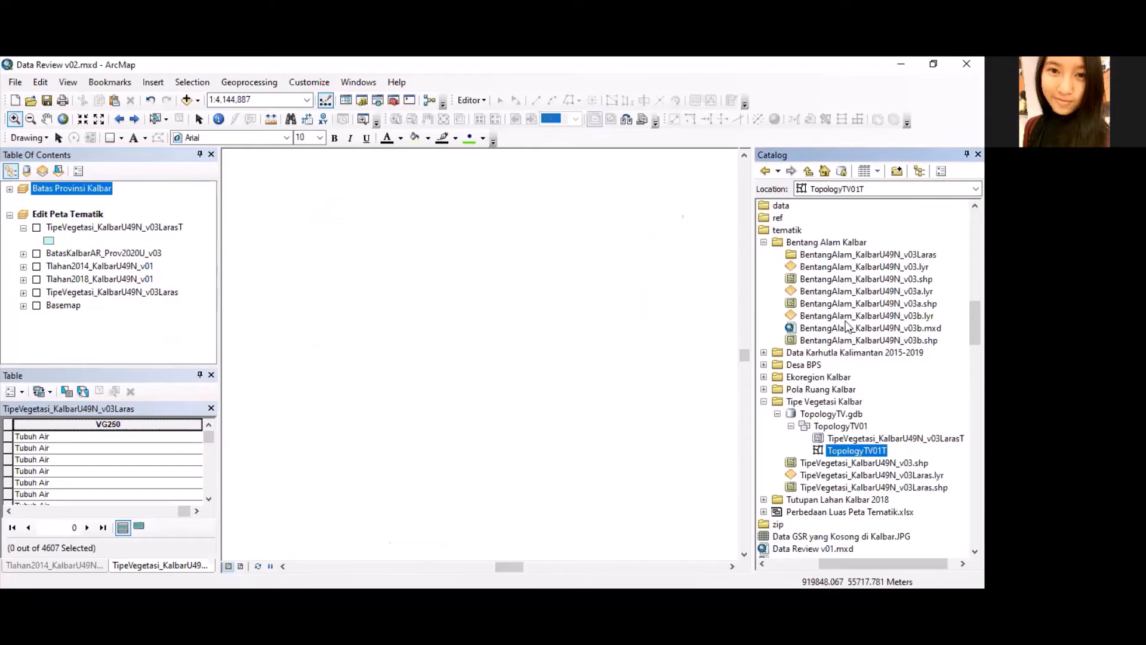
click(818, 242)
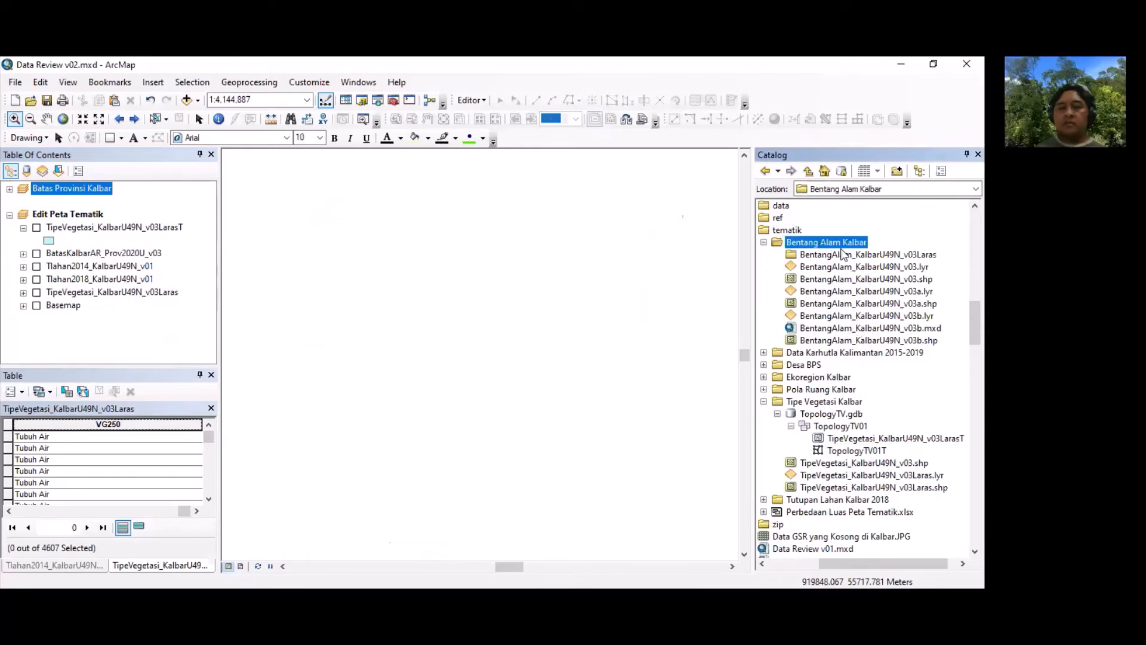
right_click(825, 241)
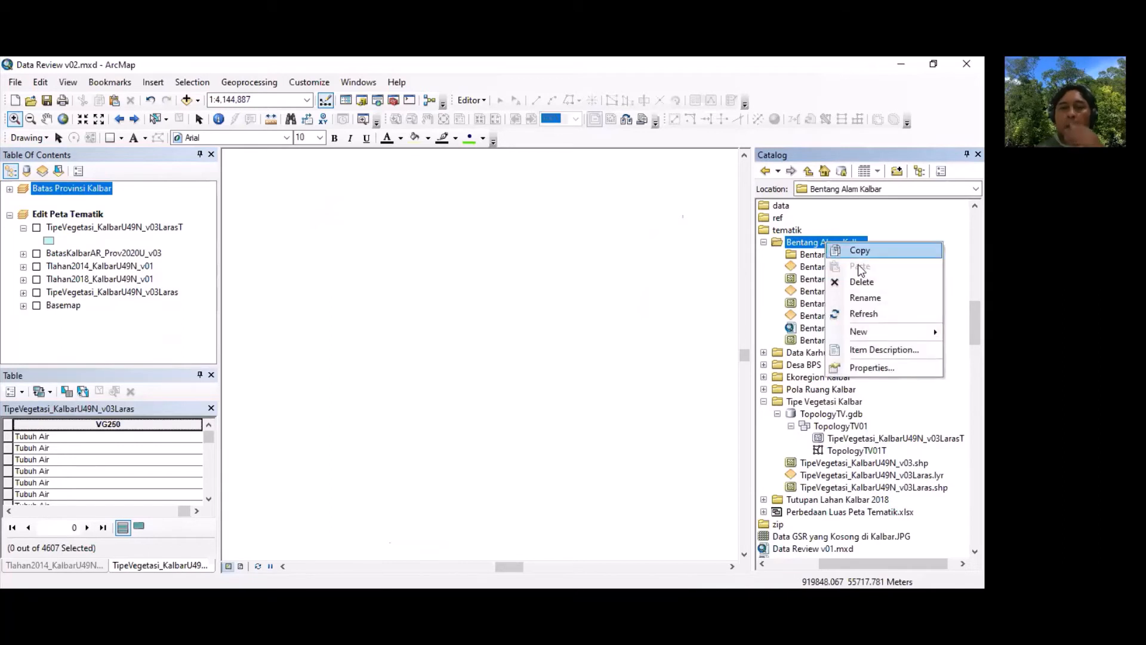
mouse_move(860, 333)
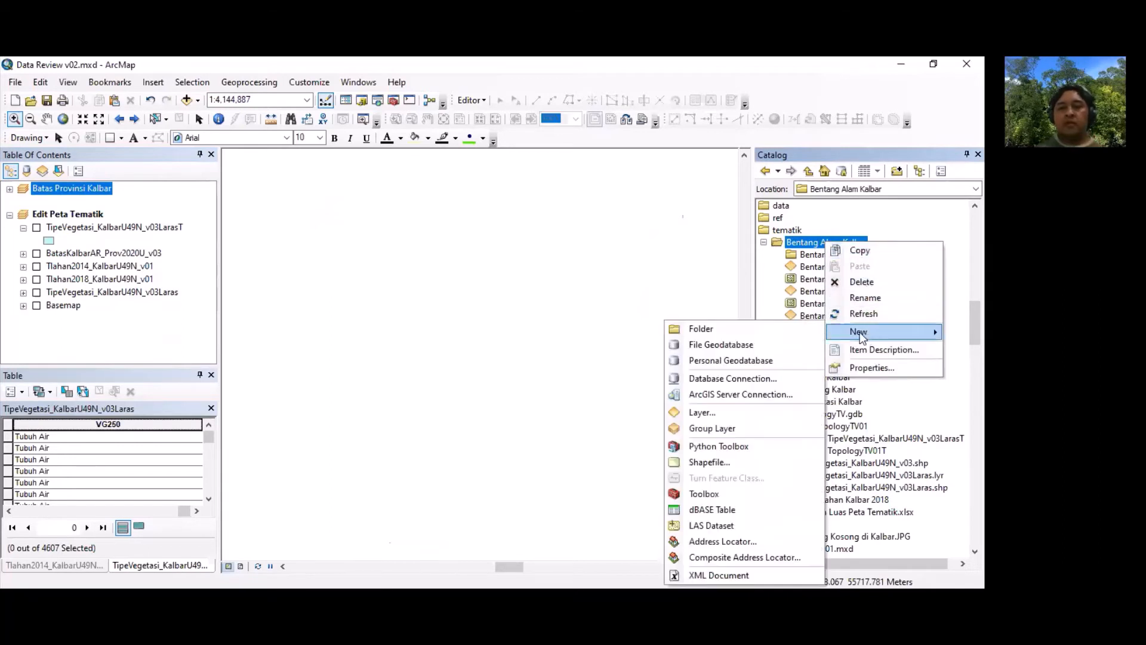
click(777, 347)
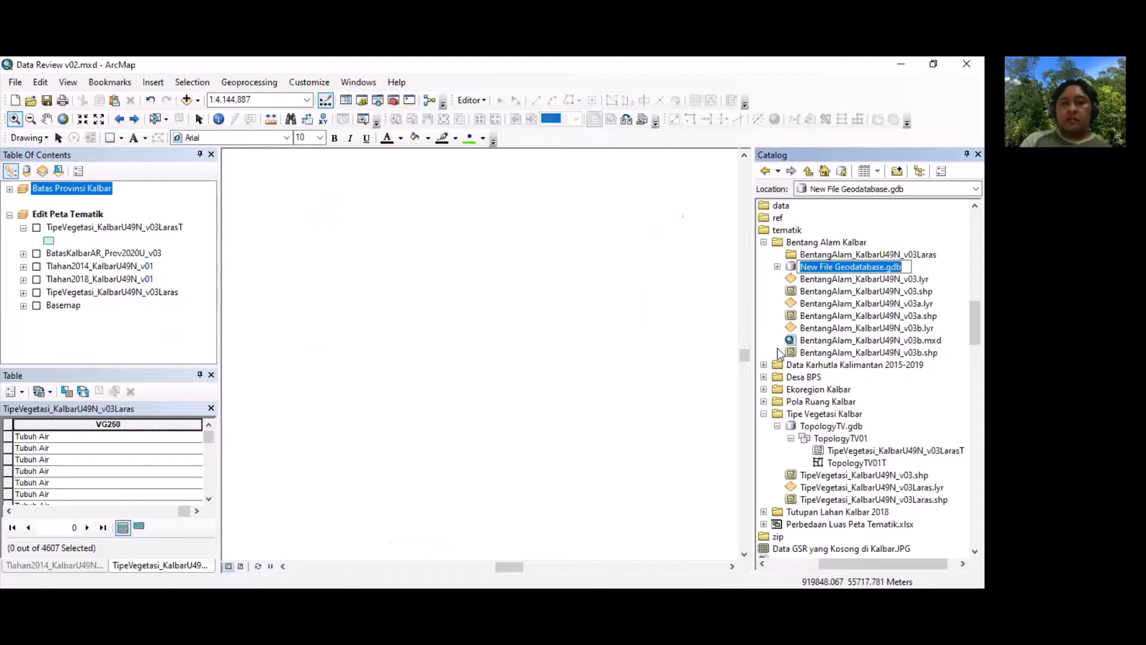
text(Topology)
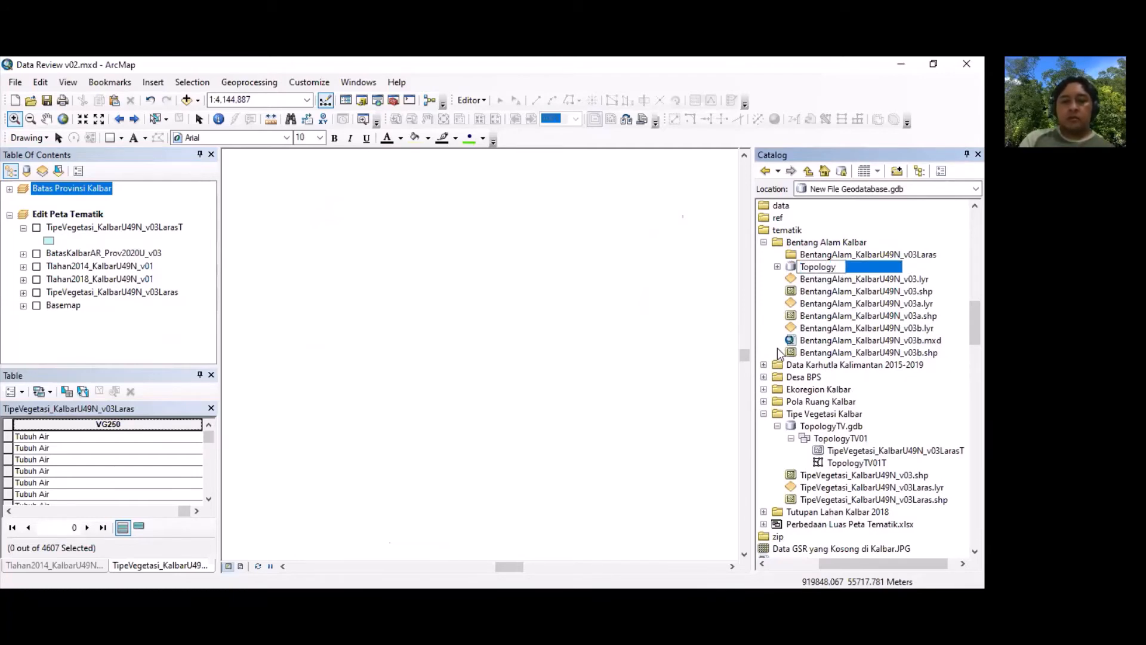
text(BA)
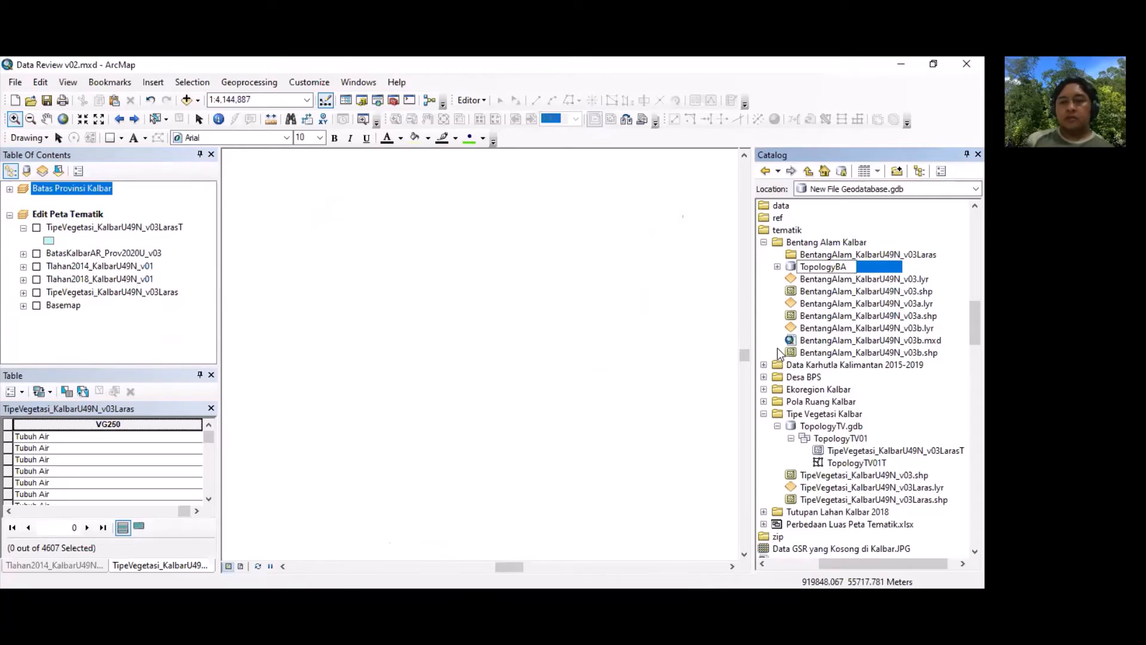
key(Return)
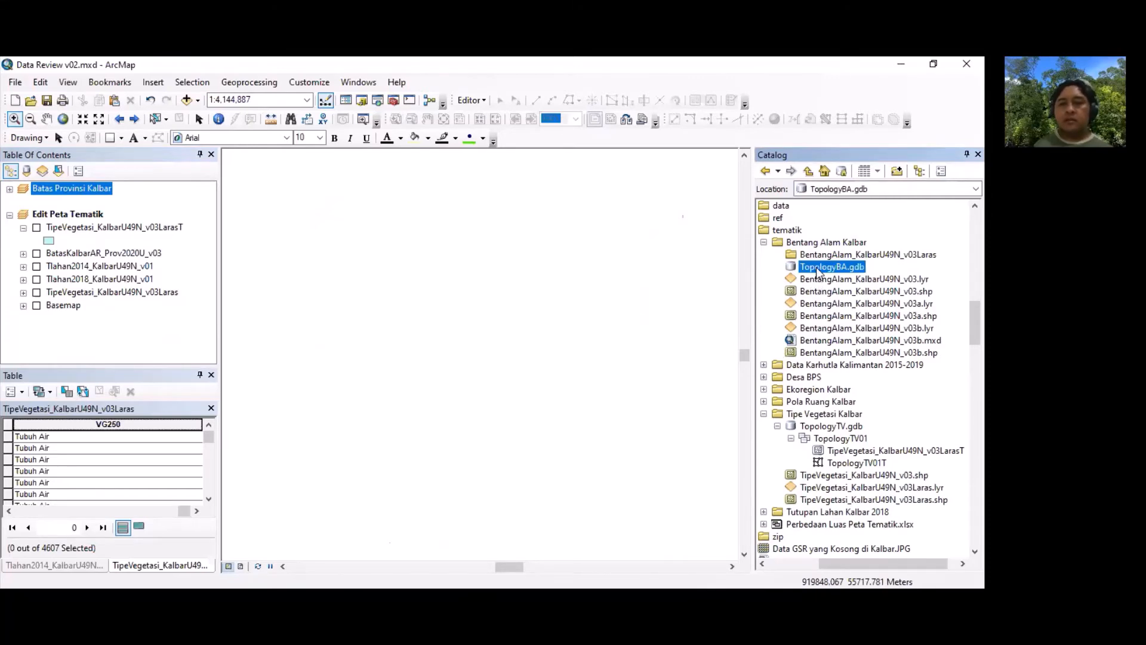
Step: Create feature dataset TopologyBA01 in TopologyBA.gdb with WGS 1984 UTM Zone 49N, no vertical coordinate system and the default tolerances
right_click(816, 267)
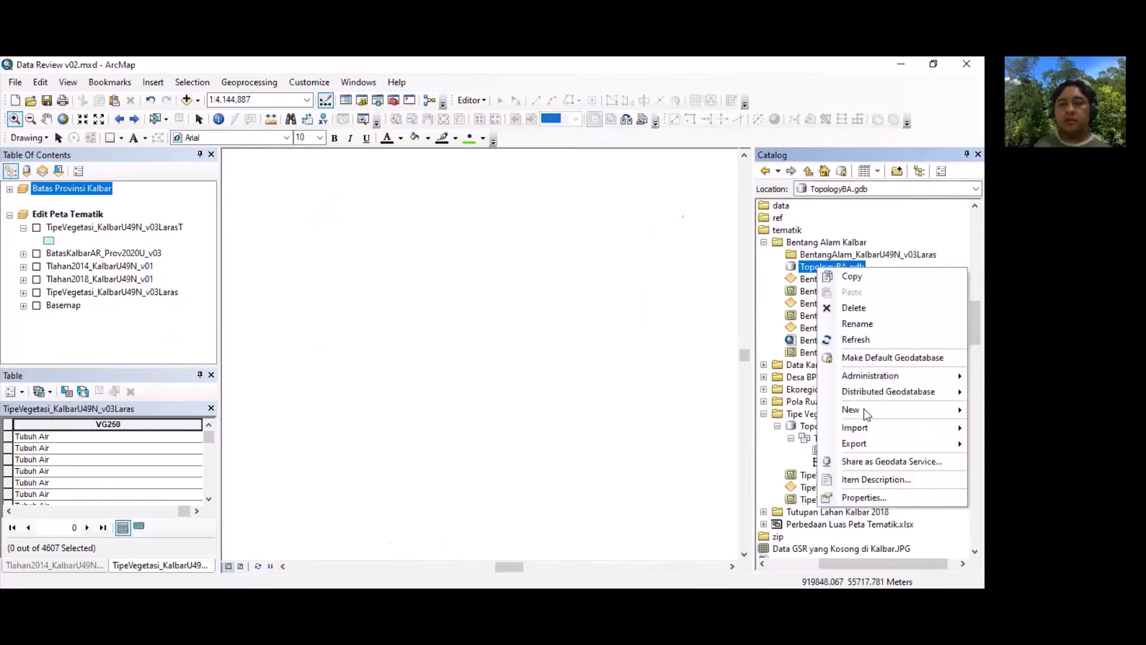
mouse_move(864, 409)
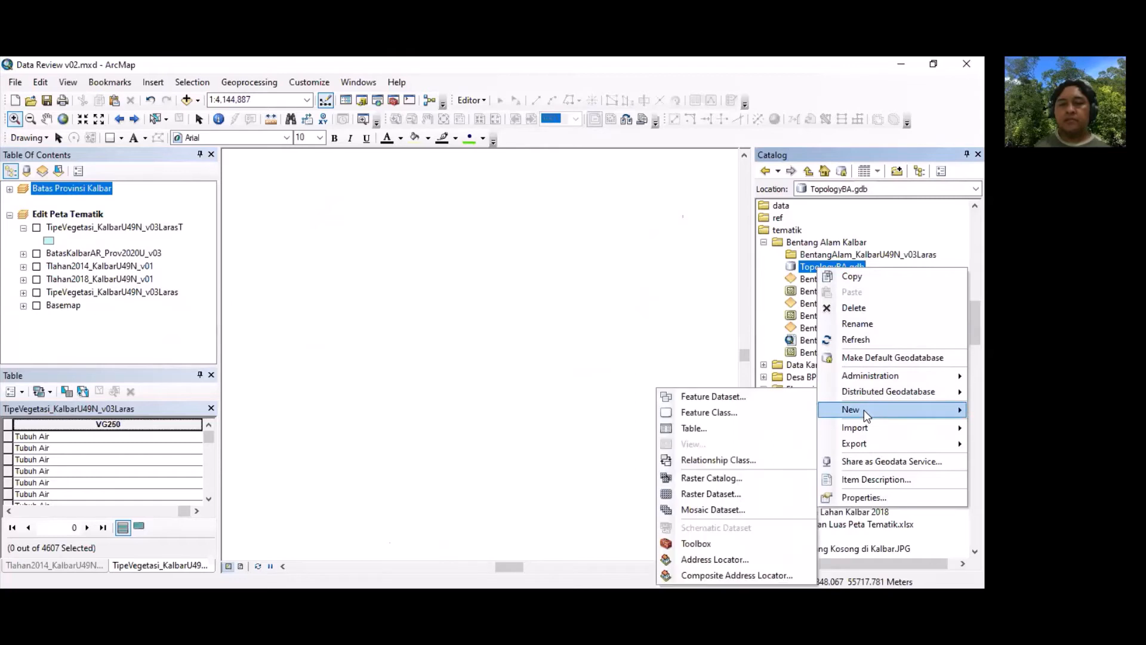
click(732, 398)
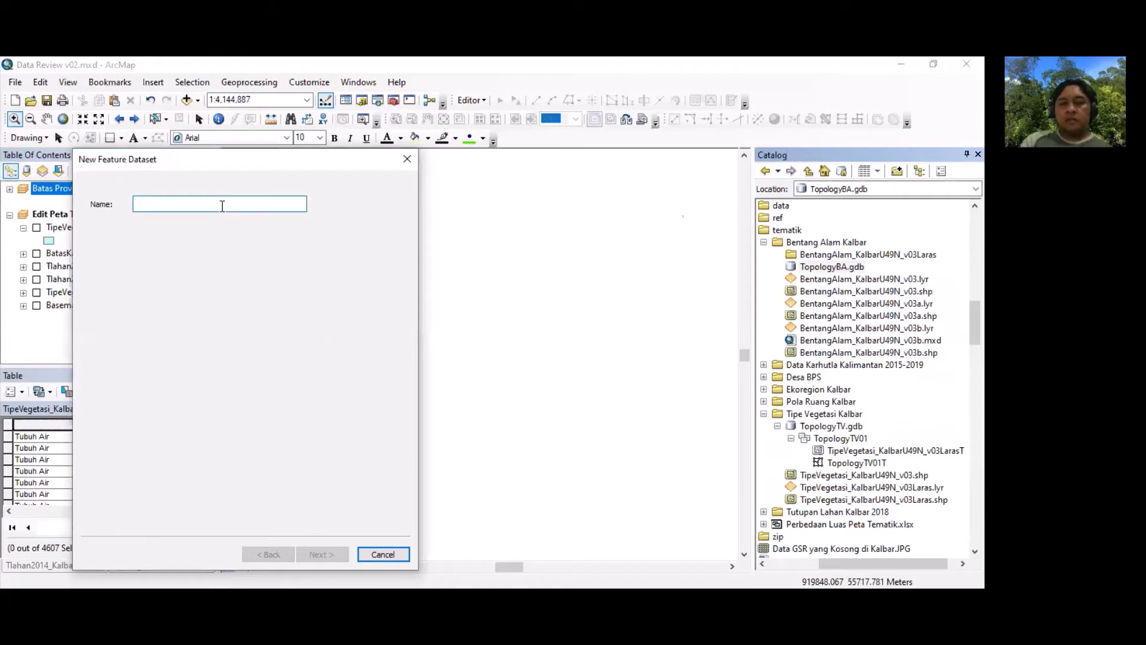
text(Topolo)
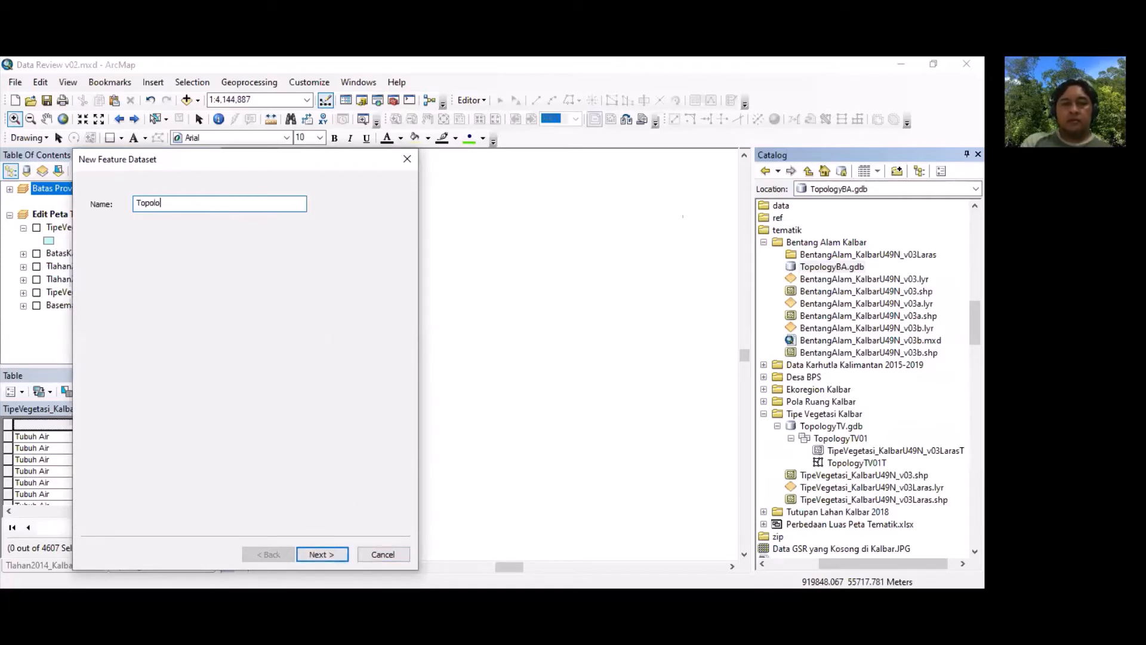
text(gyBA)
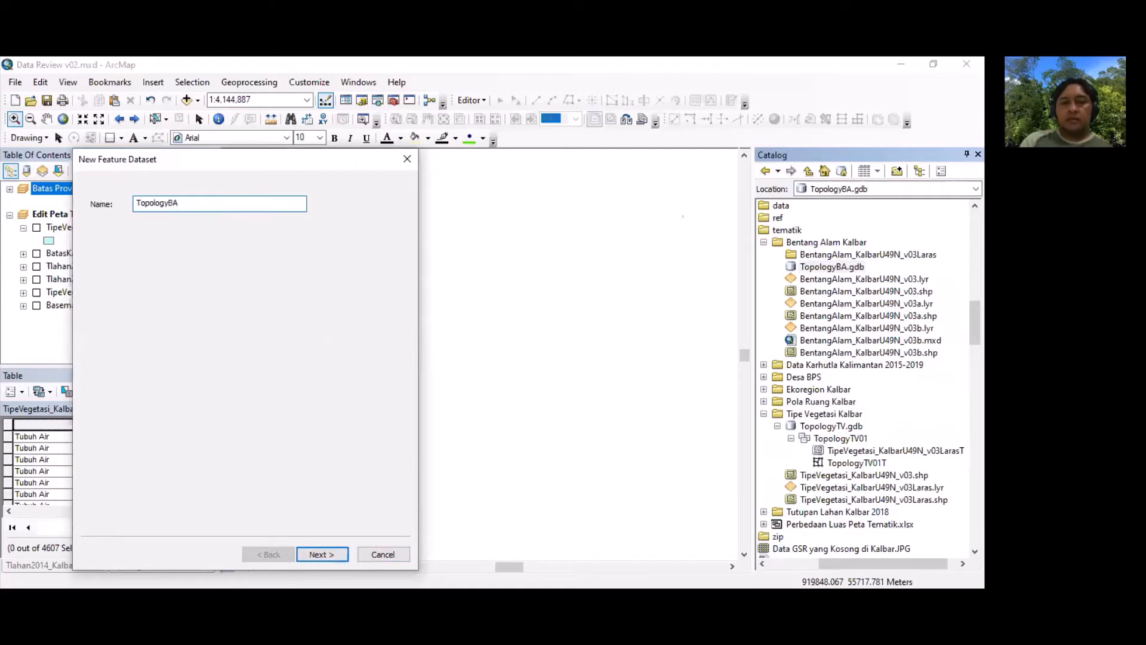
text(01)
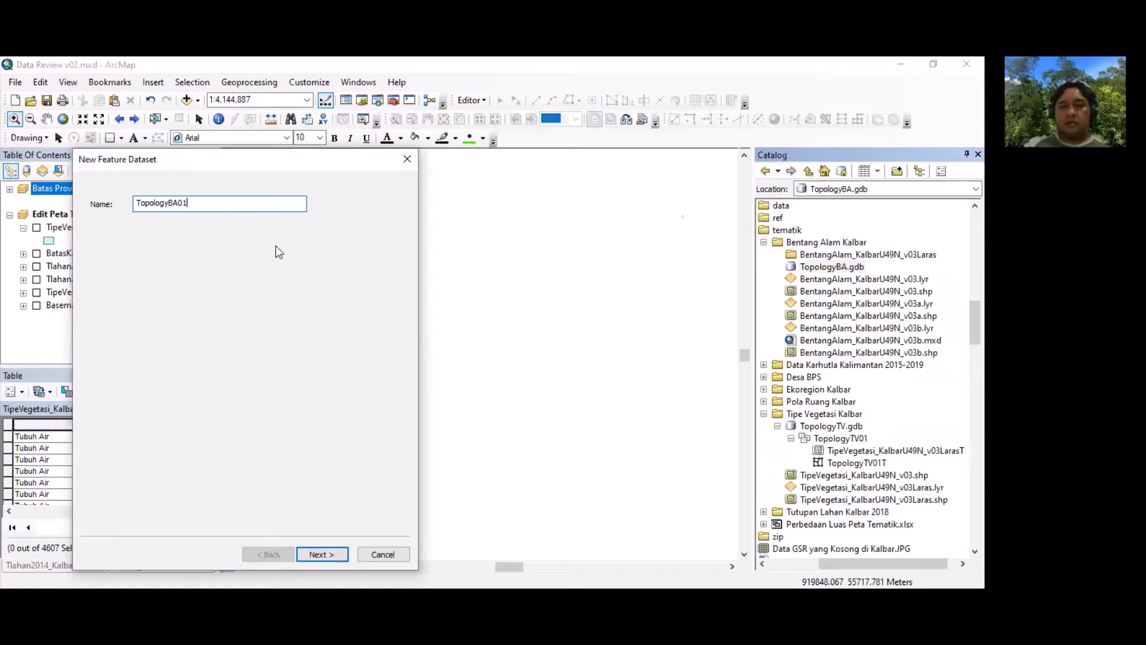
click(331, 550)
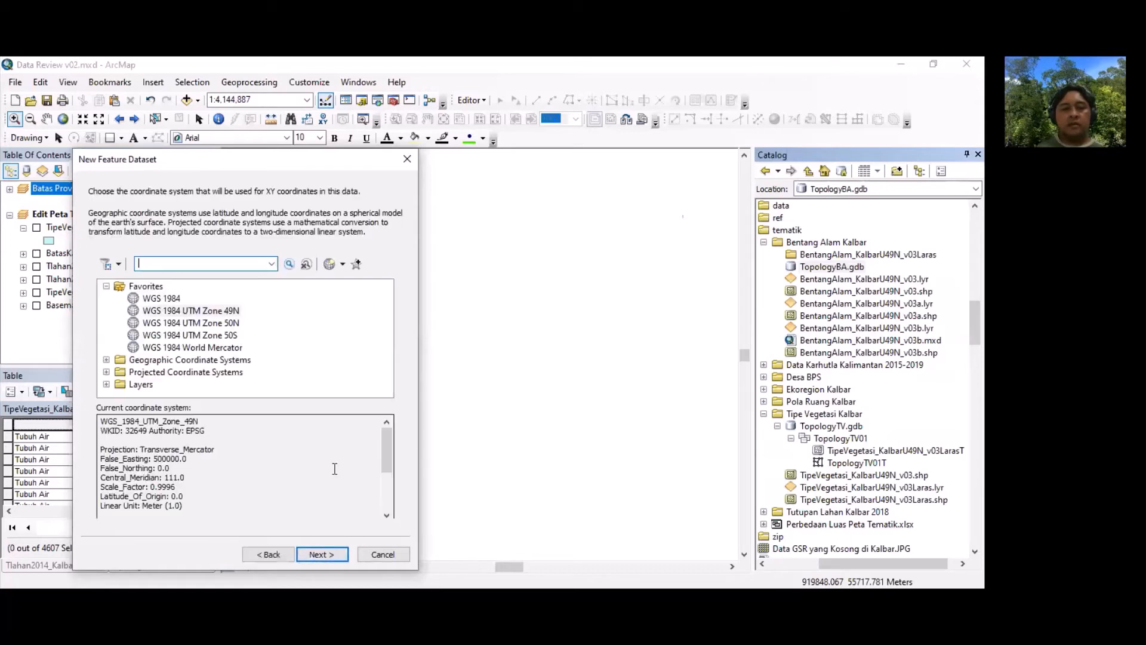
click(233, 311)
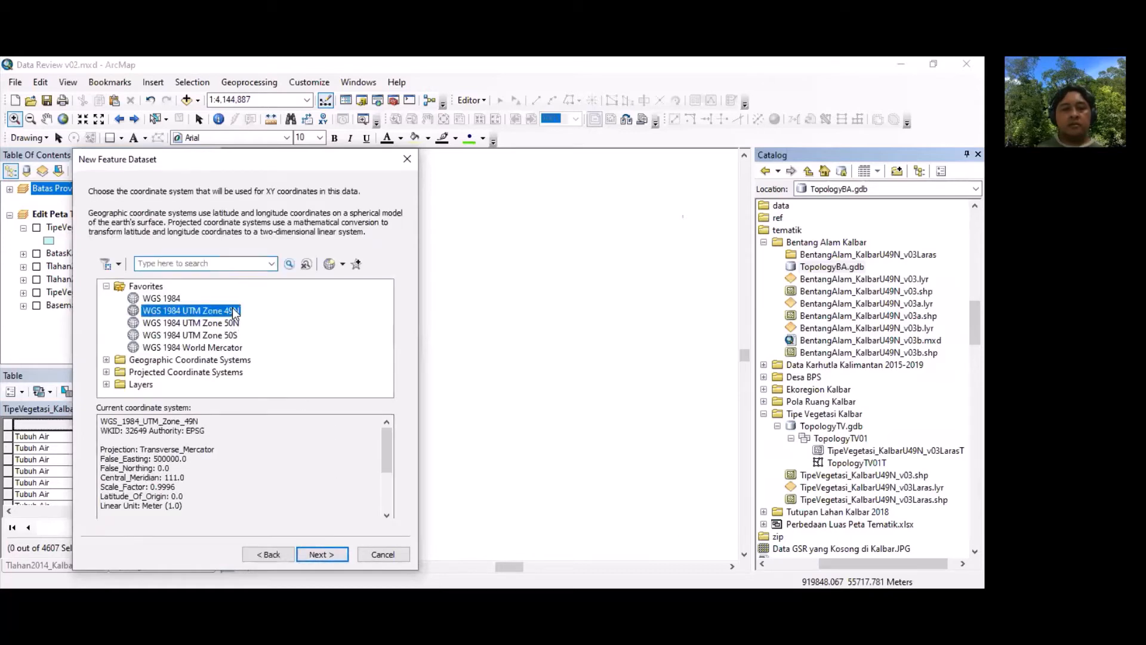
click(328, 553)
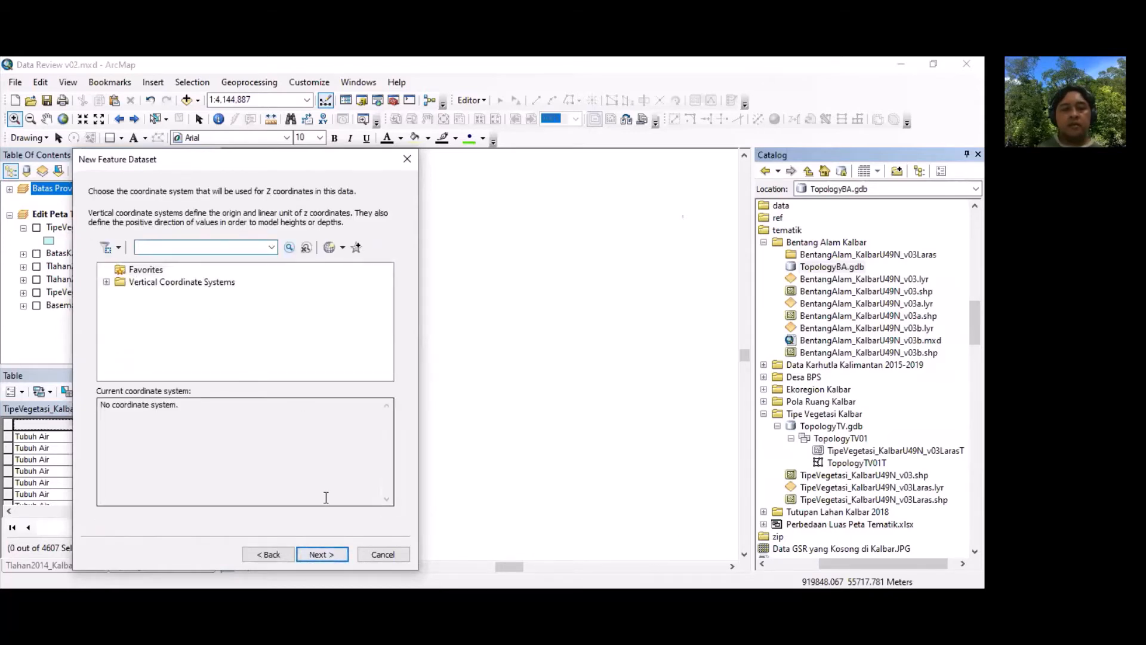
click(322, 552)
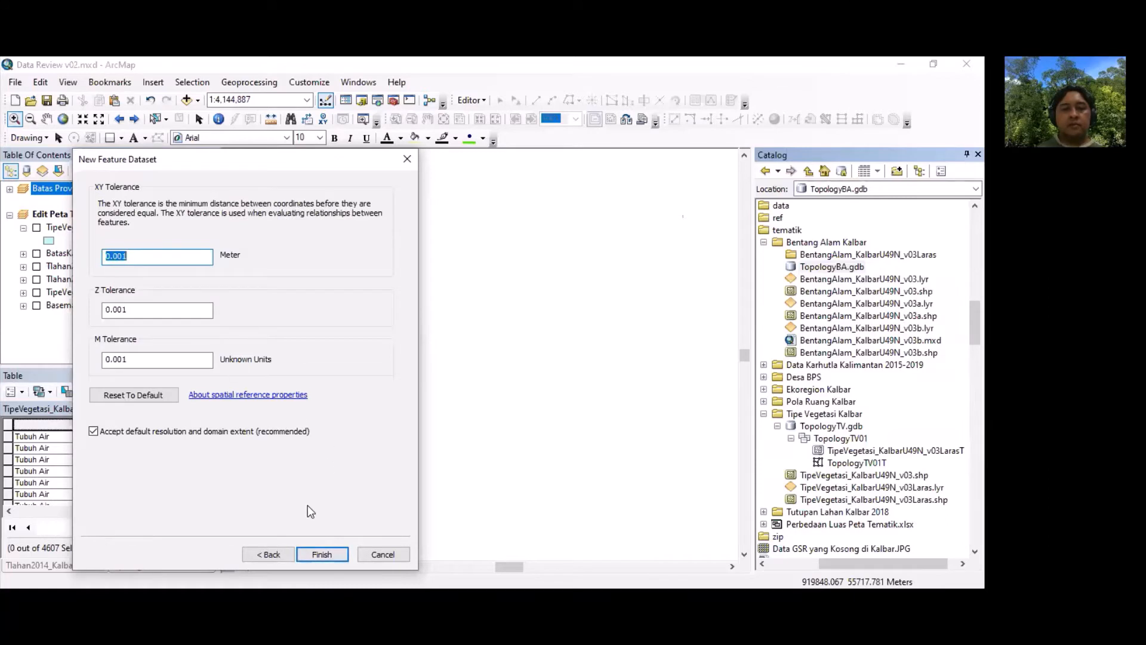
click(320, 554)
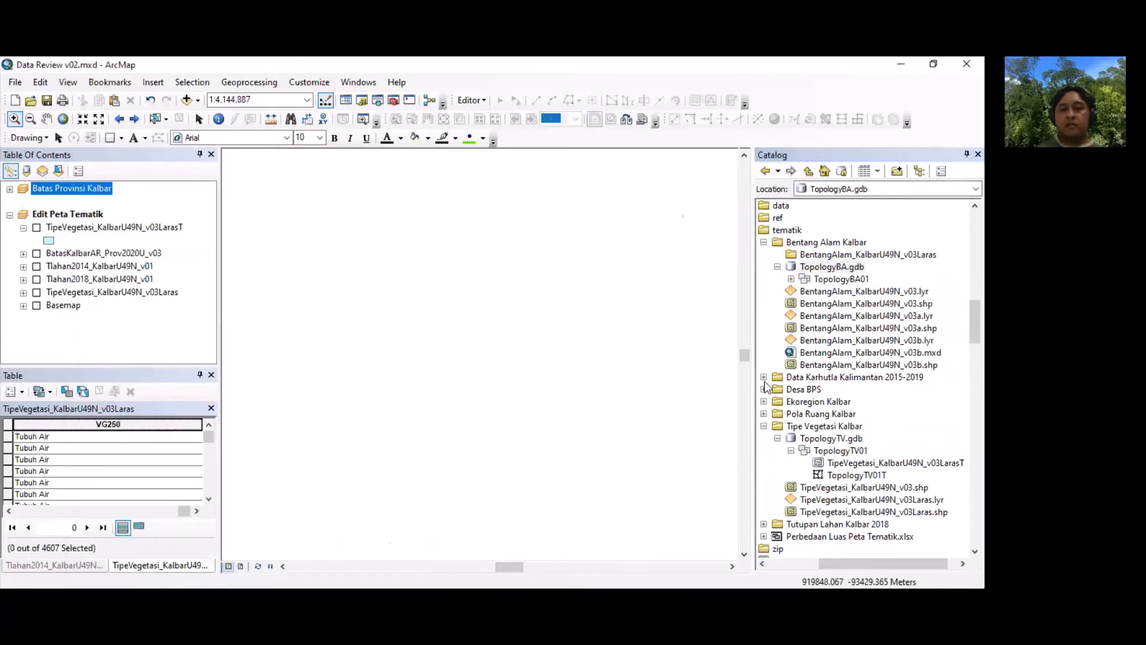
click(790, 278)
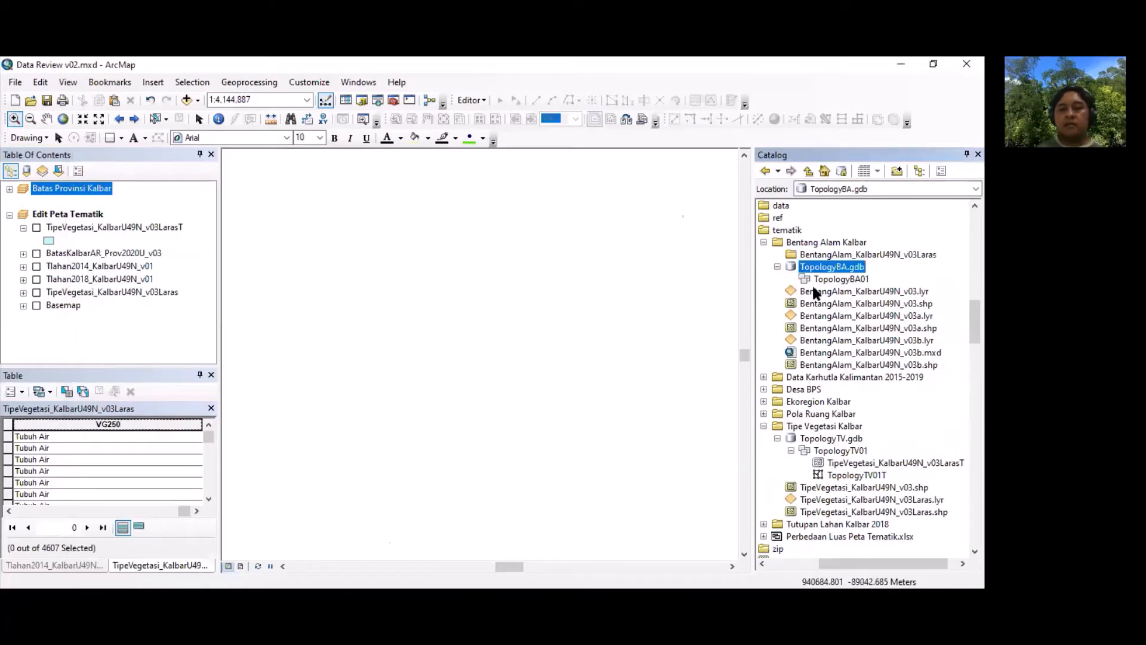
click(829, 280)
right_click(830, 284)
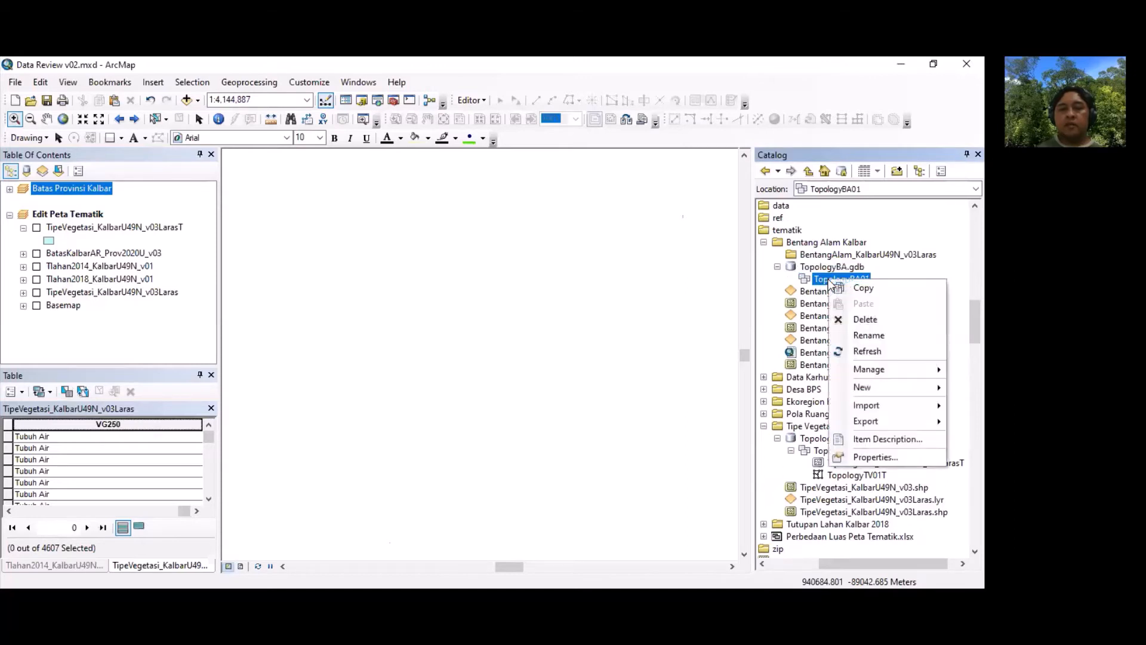
click(912, 228)
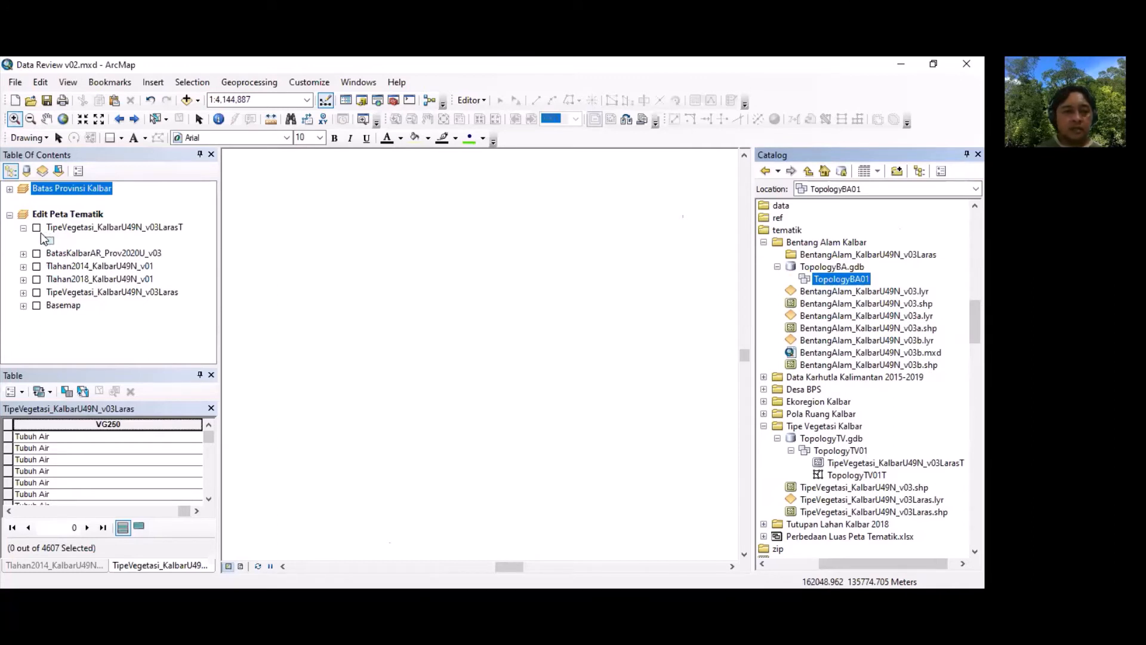
Step: Remove the TipeVegetasi_KalbarU49N_v03LarasT layer and add BentangAlam_KalbarU49N_v03b.lyr to the Edit Peta Tematik data frame, dismissing the spatial reference warning
right_click(75, 230)
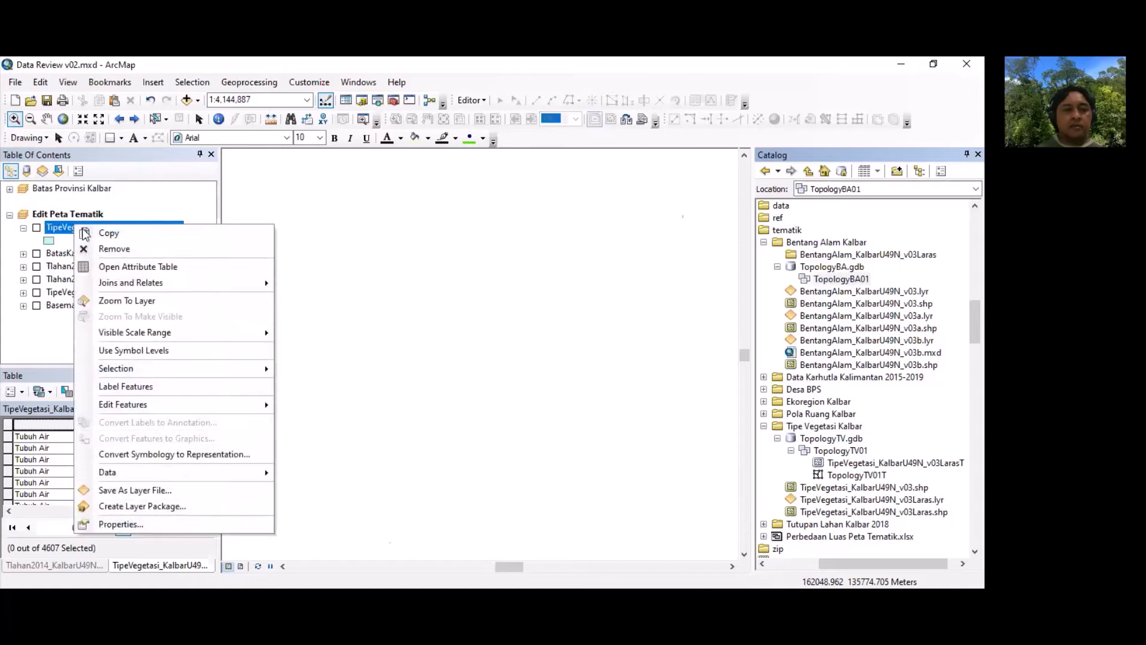
click(114, 248)
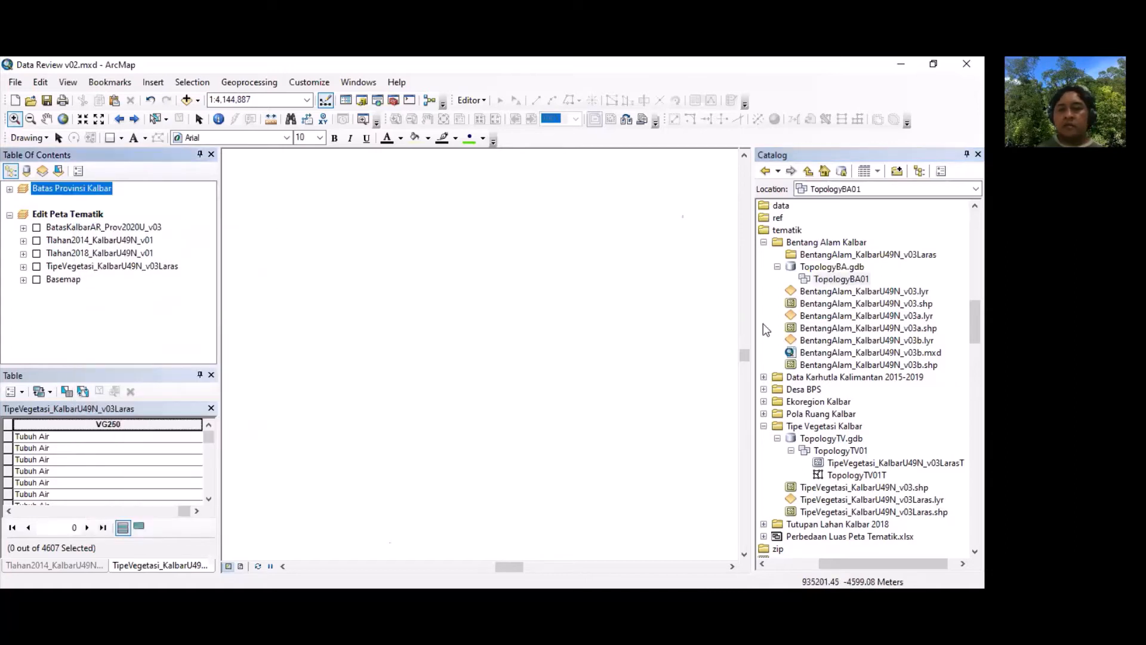
click(848, 366)
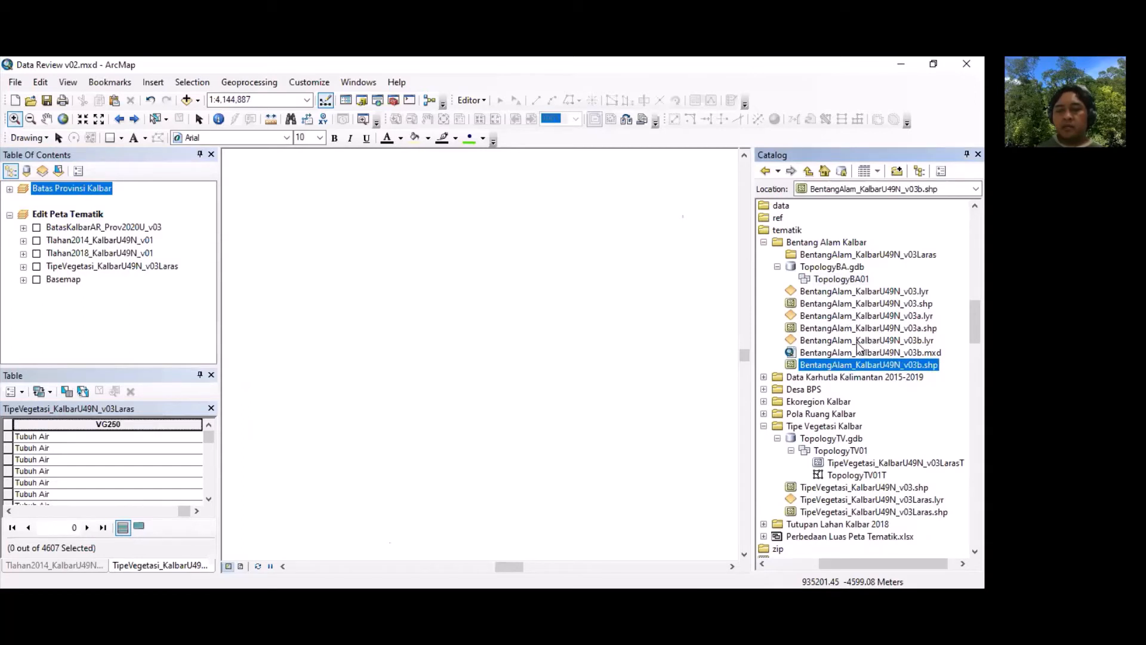
mouse_move(857, 342)
mouse_down()
mouse_move(395, 309)
mouse_move(174, 230)
mouse_up()
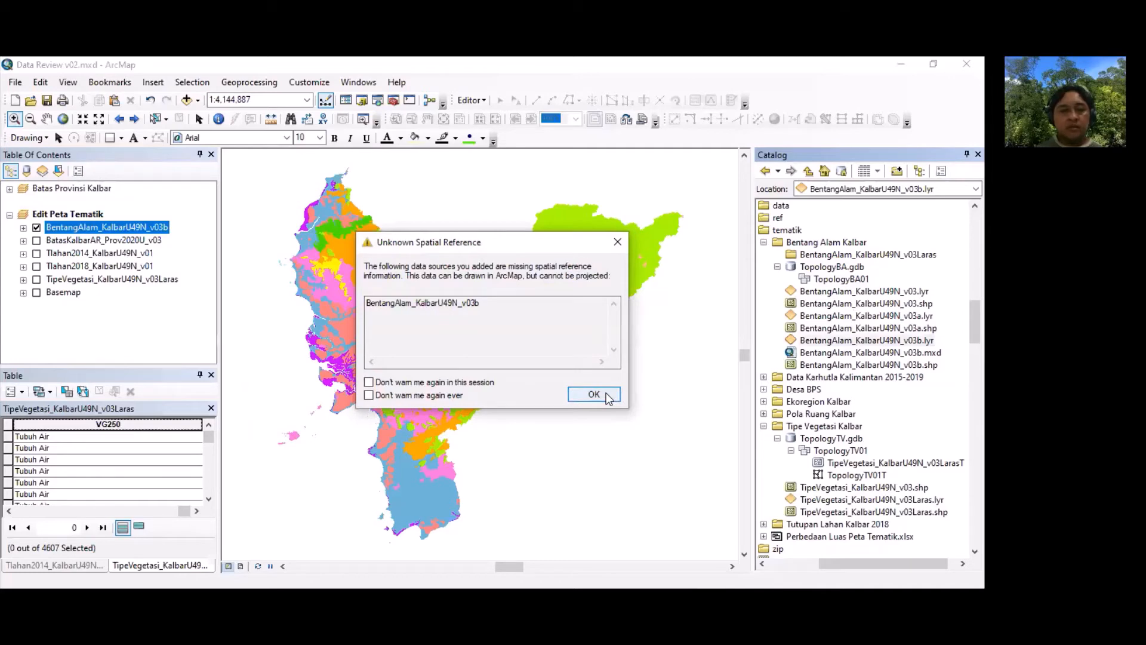
click(607, 393)
Step: Check the coordinate system of the Edit Peta Tematik data frame and the one listed for the BentangAlam_KalbarU49N_v03b layer
right_click(143, 226)
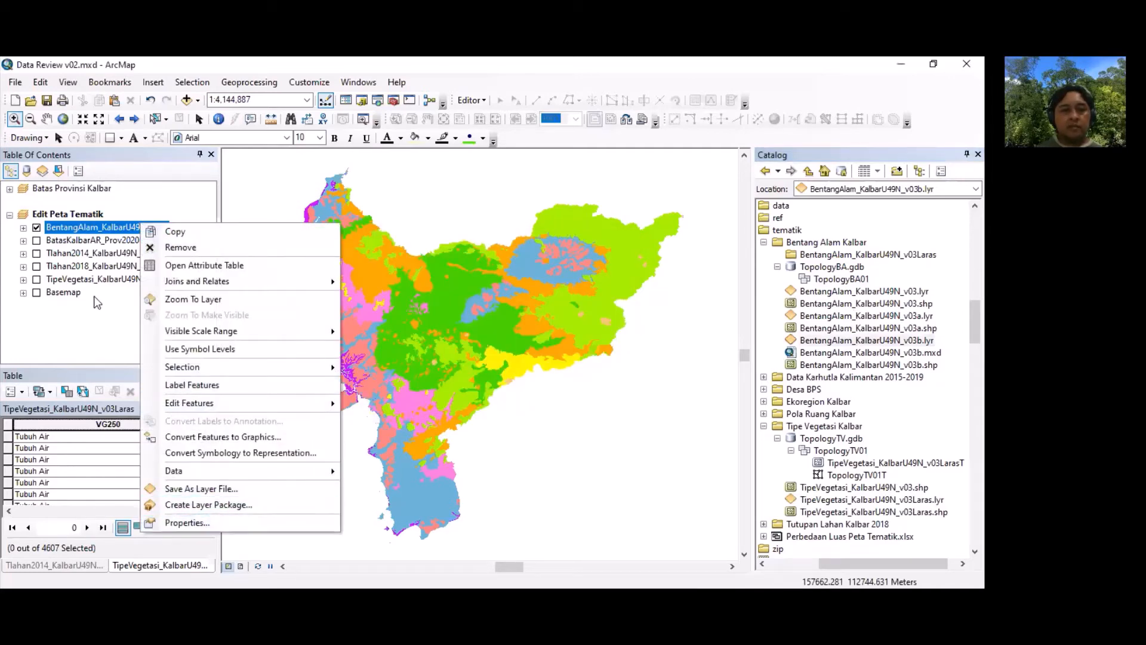
click(79, 213)
double_click(80, 214)
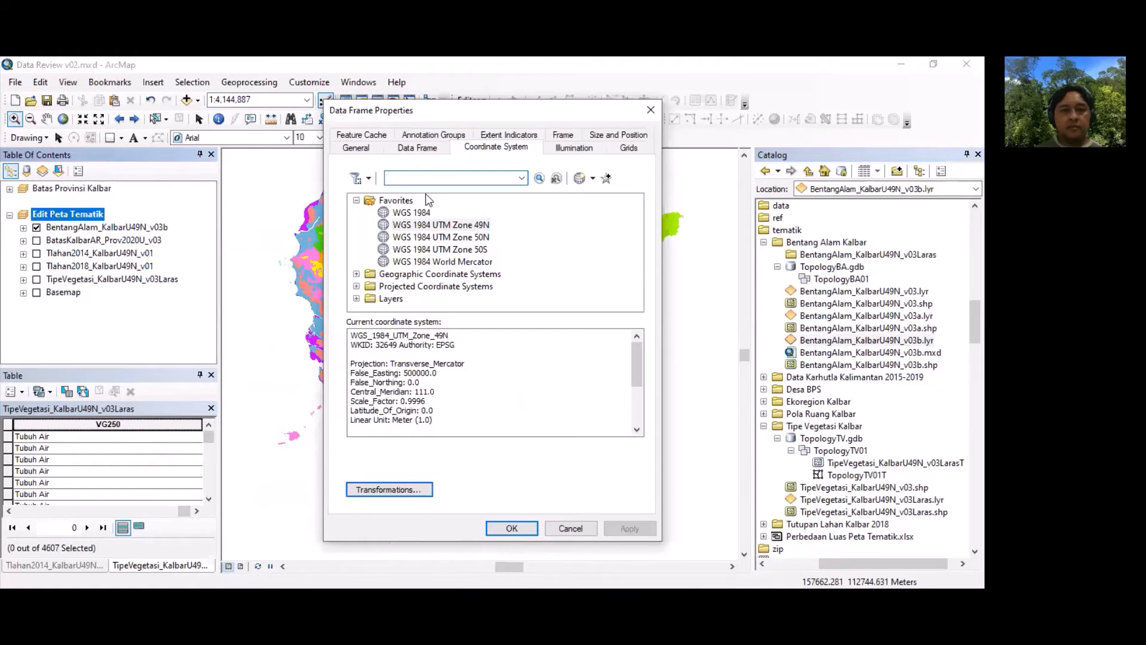
drag(431, 111, 245, 163)
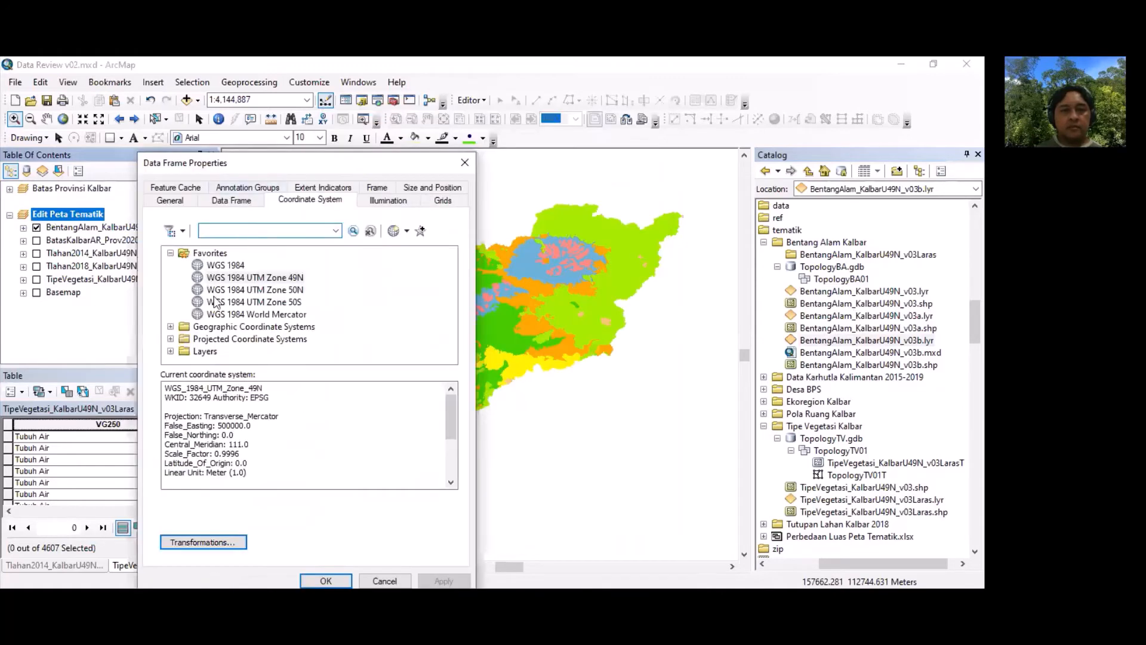
click(171, 355)
click(185, 327)
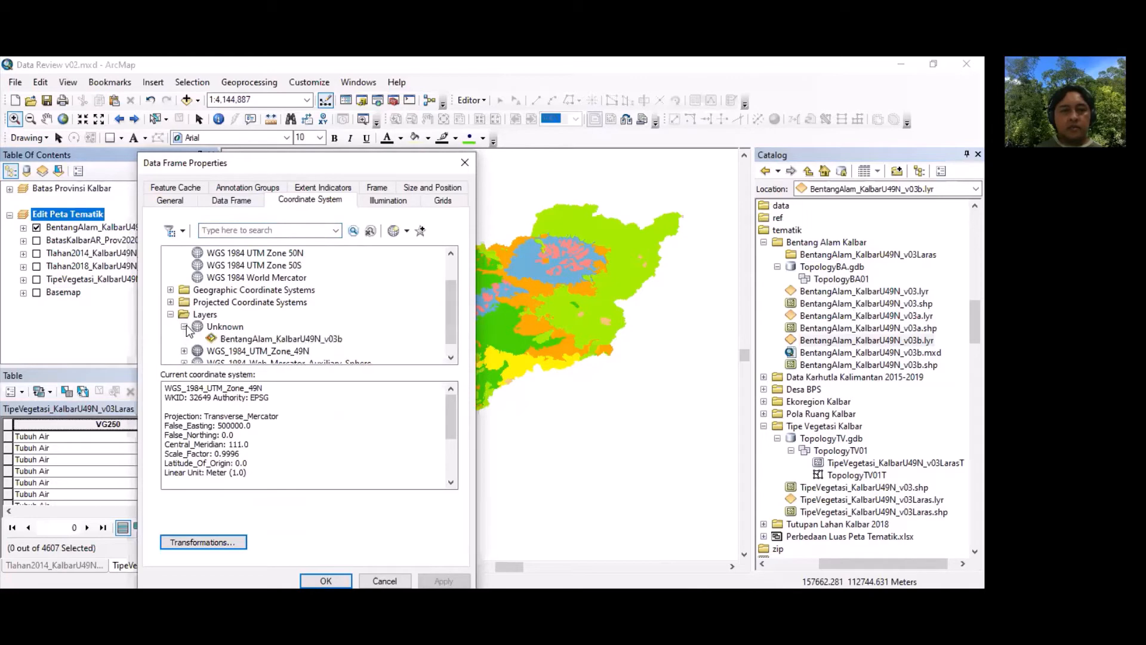
click(384, 579)
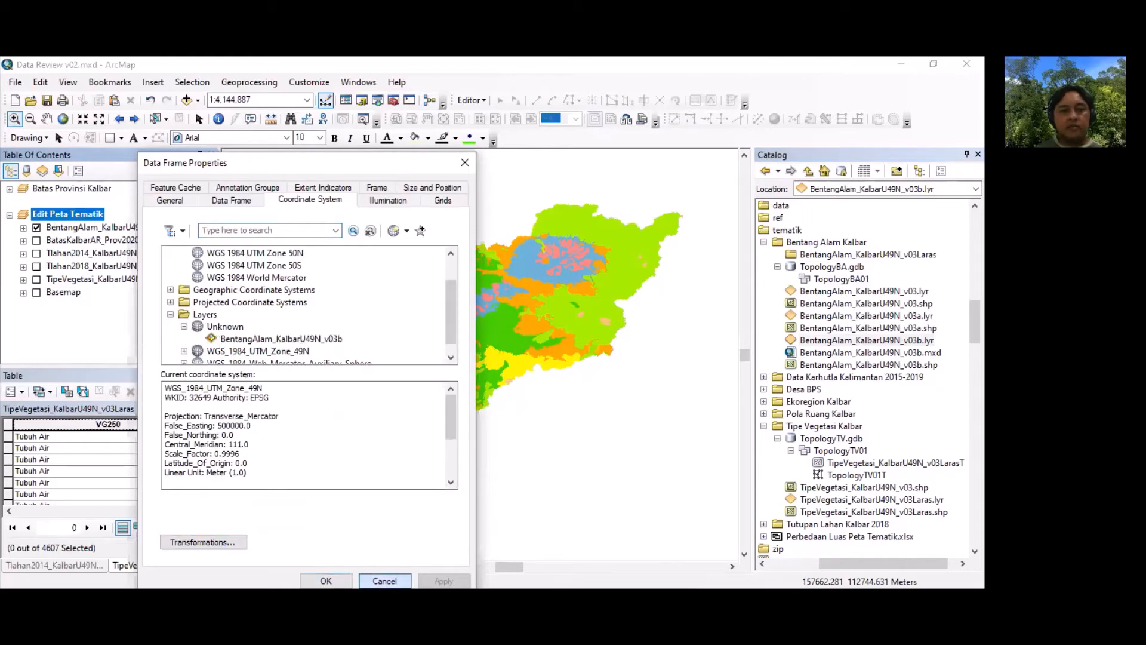
Step: Remove the BentangAlam_KalbarU49N_v03b layer from the map and open the Define Projection tool
right_click(163, 227)
click(192, 245)
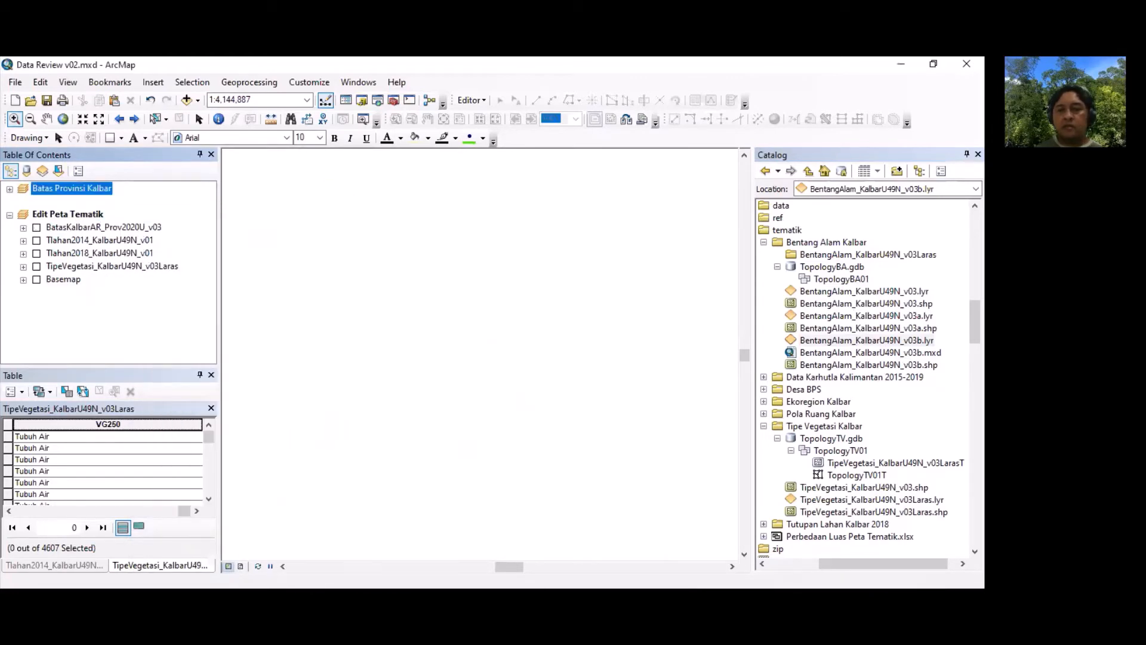
drag(976, 322, 975, 415)
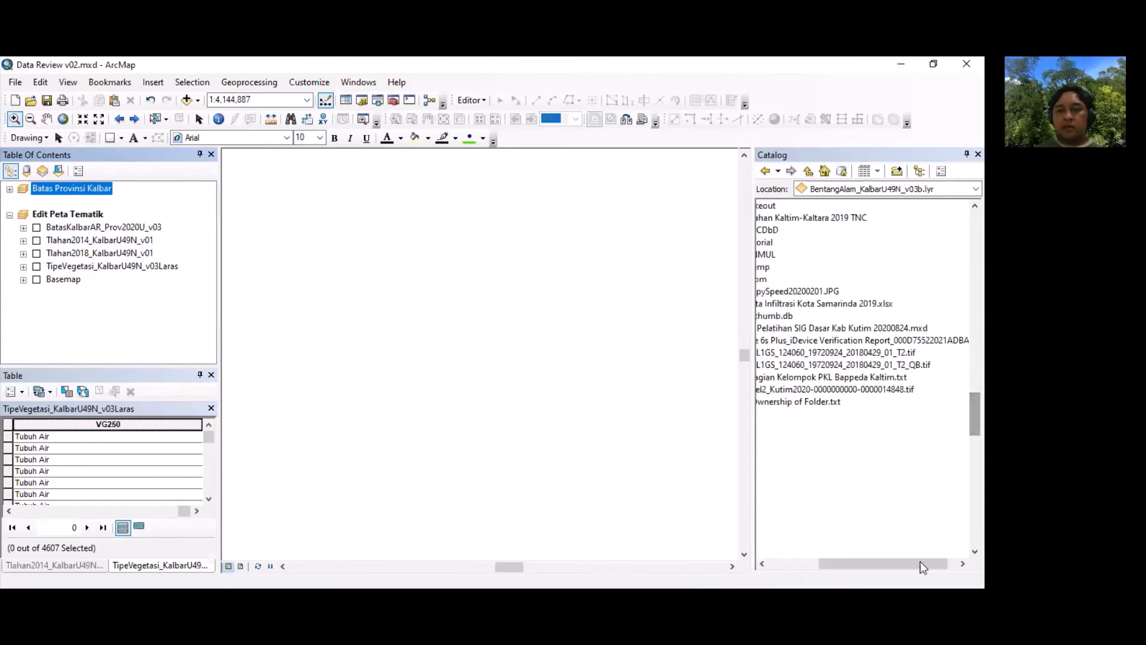
drag(919, 563, 877, 562)
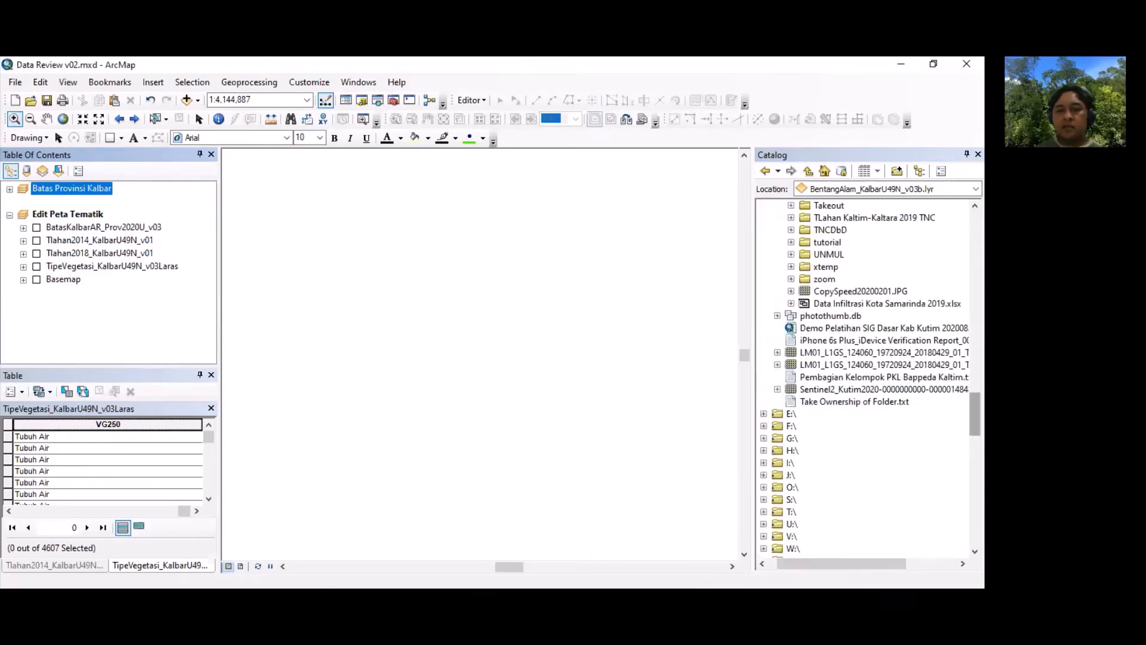
drag(975, 415, 975, 490)
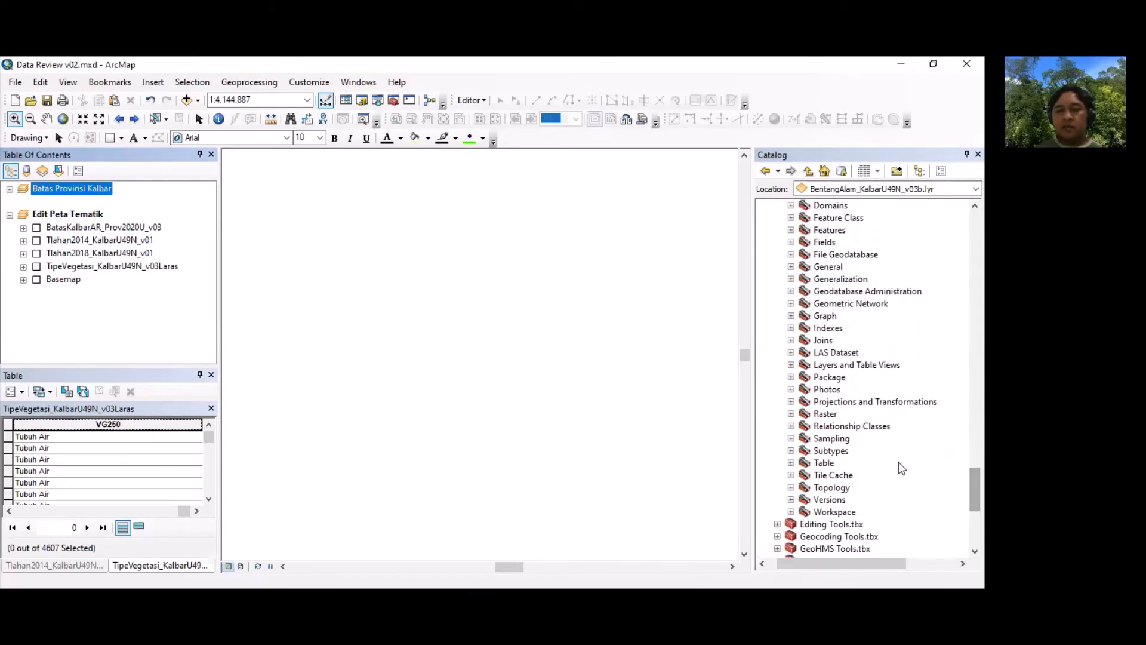
click(791, 402)
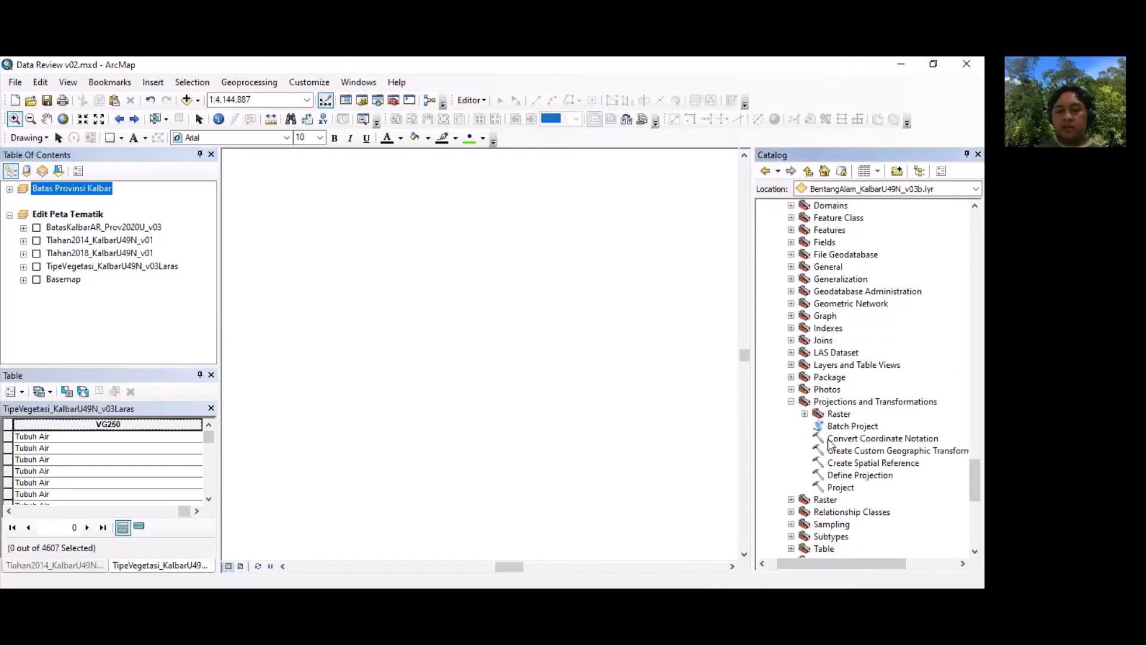
click(849, 476)
double_click(852, 478)
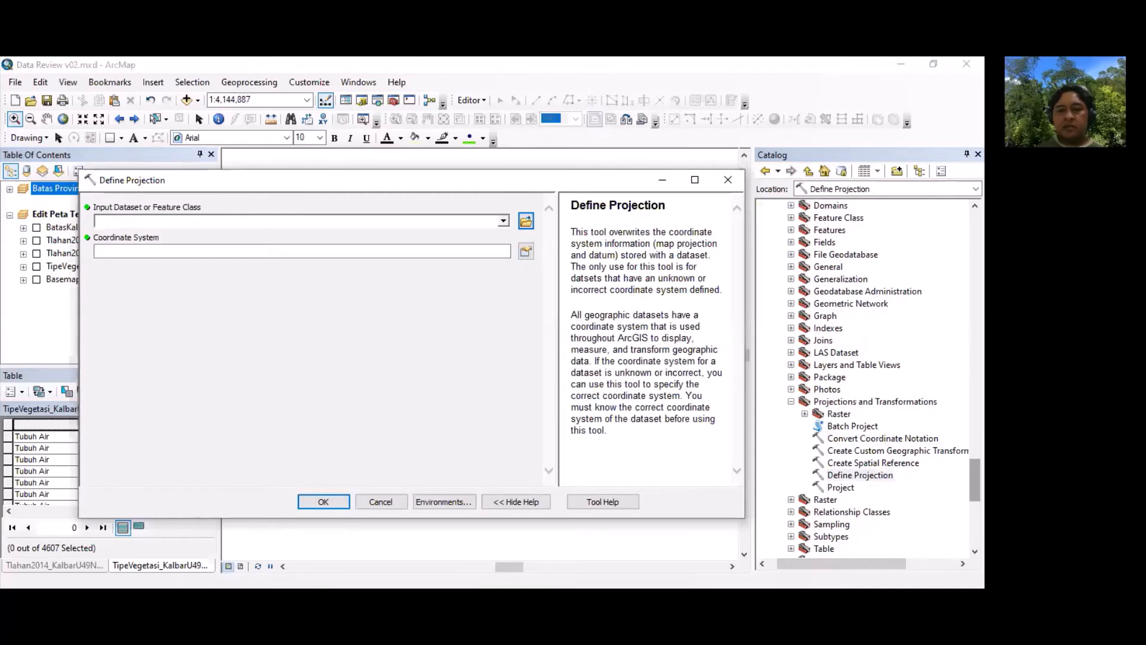
Step: Define the projection of BentangAlam_KalbarU49N_v03b.shp in the Bentang Alam Kalbar folder as WGS 1984 UTM Zone 49N
drag(975, 479, 974, 322)
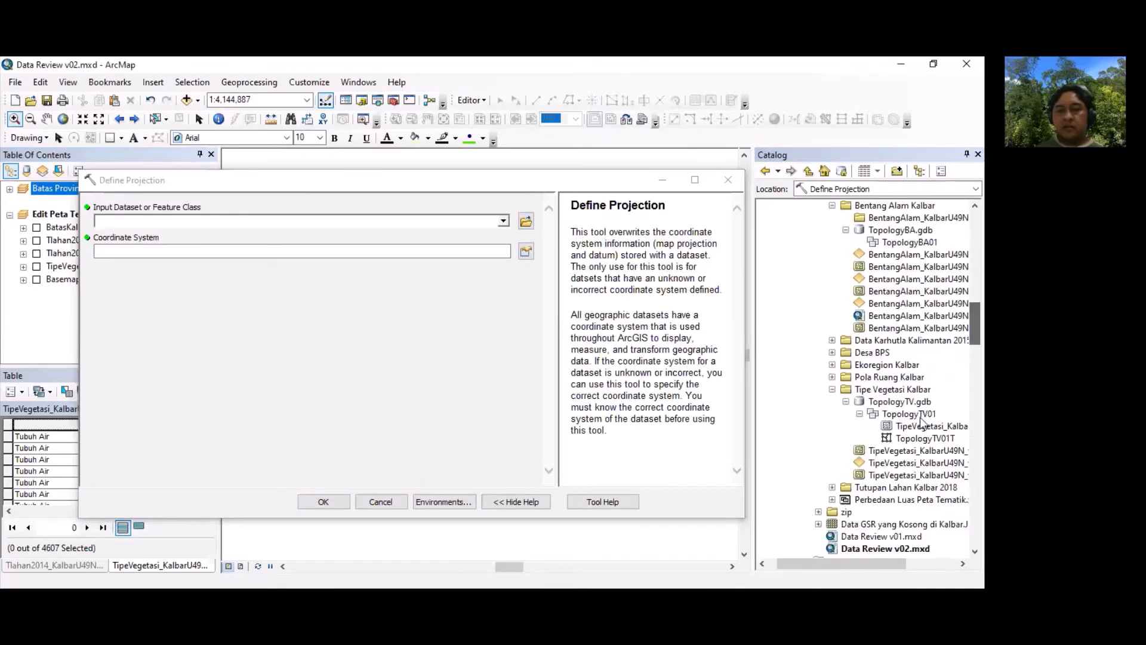
drag(859, 564, 904, 564)
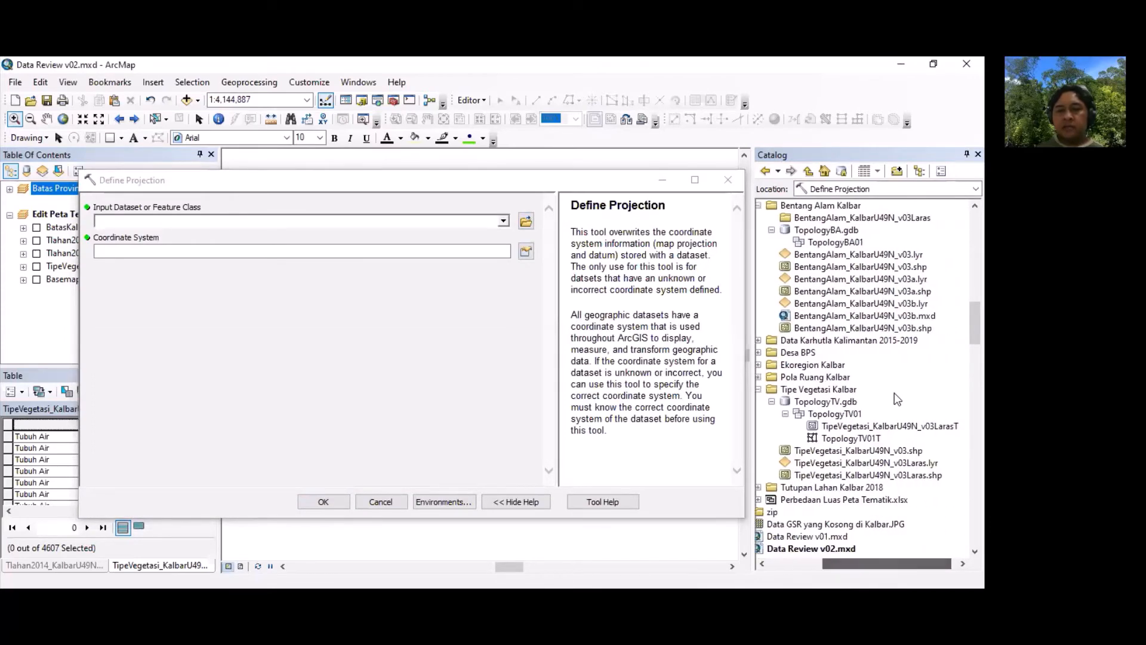
drag(879, 328, 447, 222)
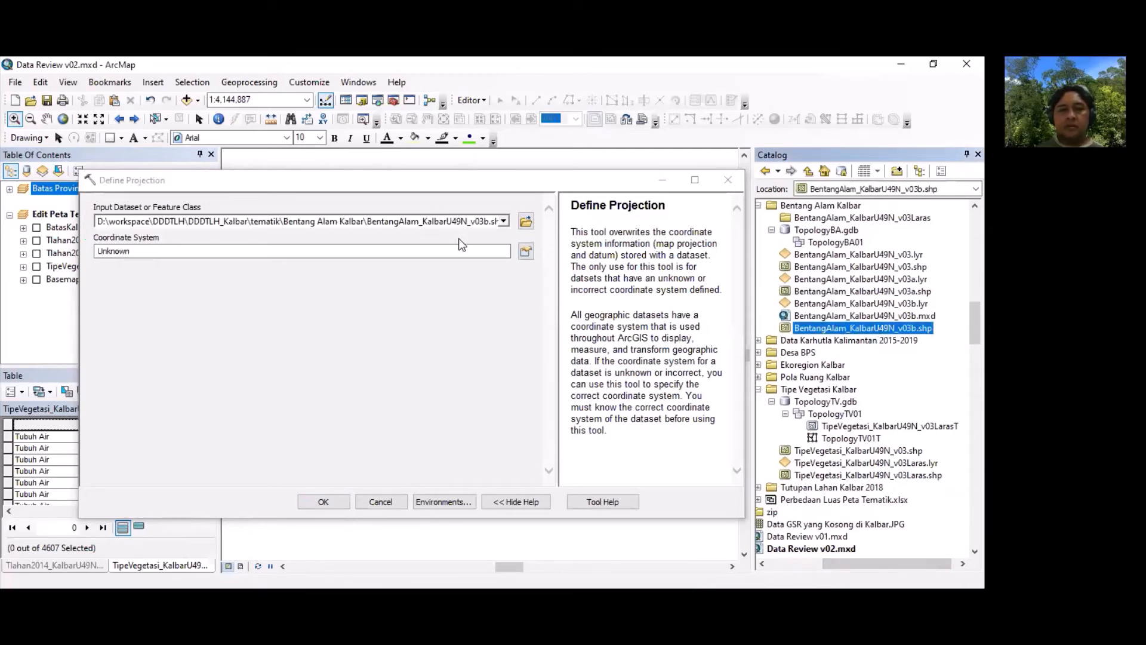
click(526, 253)
click(376, 253)
click(488, 533)
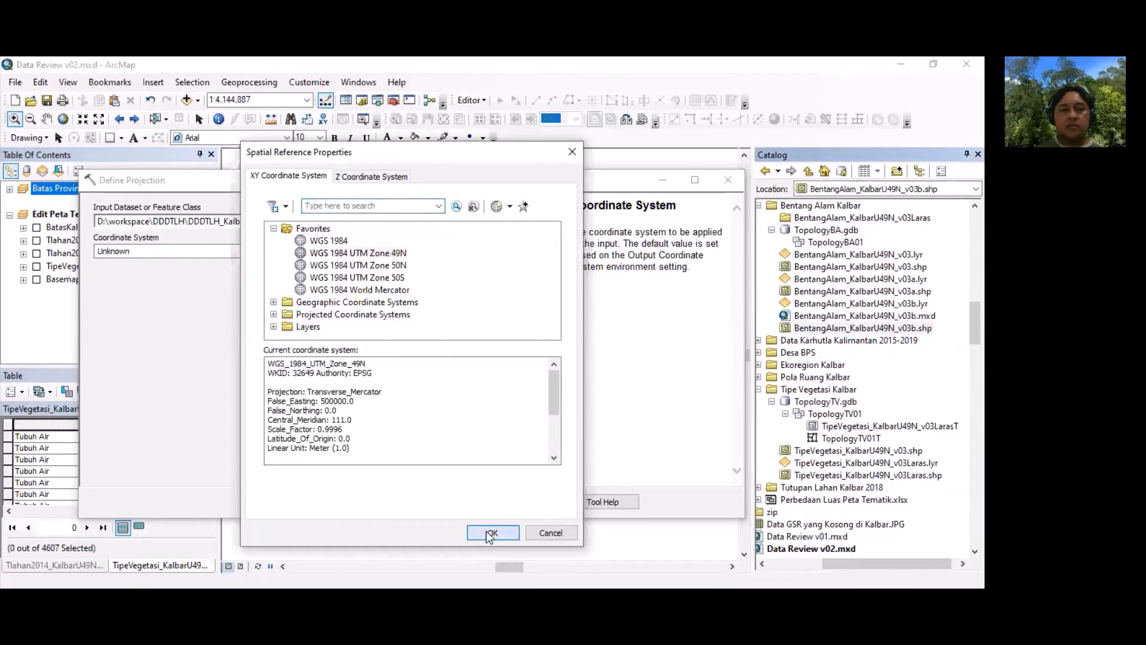
click(328, 503)
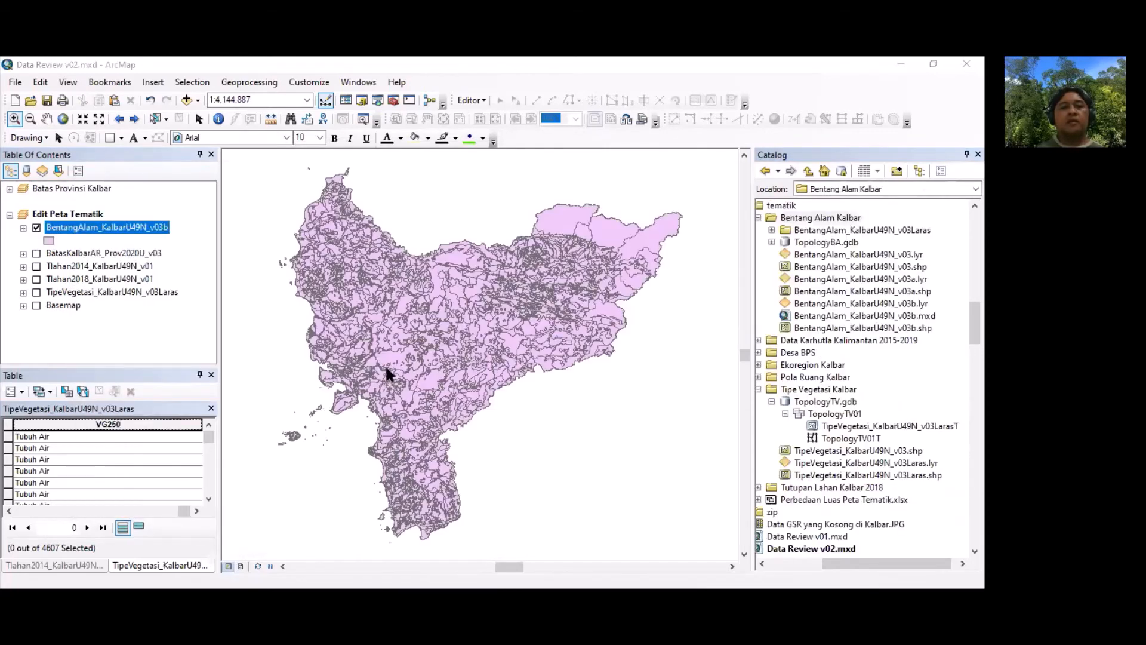
Step: Start a single feature class import into the TopologyBA01 feature dataset with BentangAlam_KalbarU49N_v03b as the input features
click(771, 242)
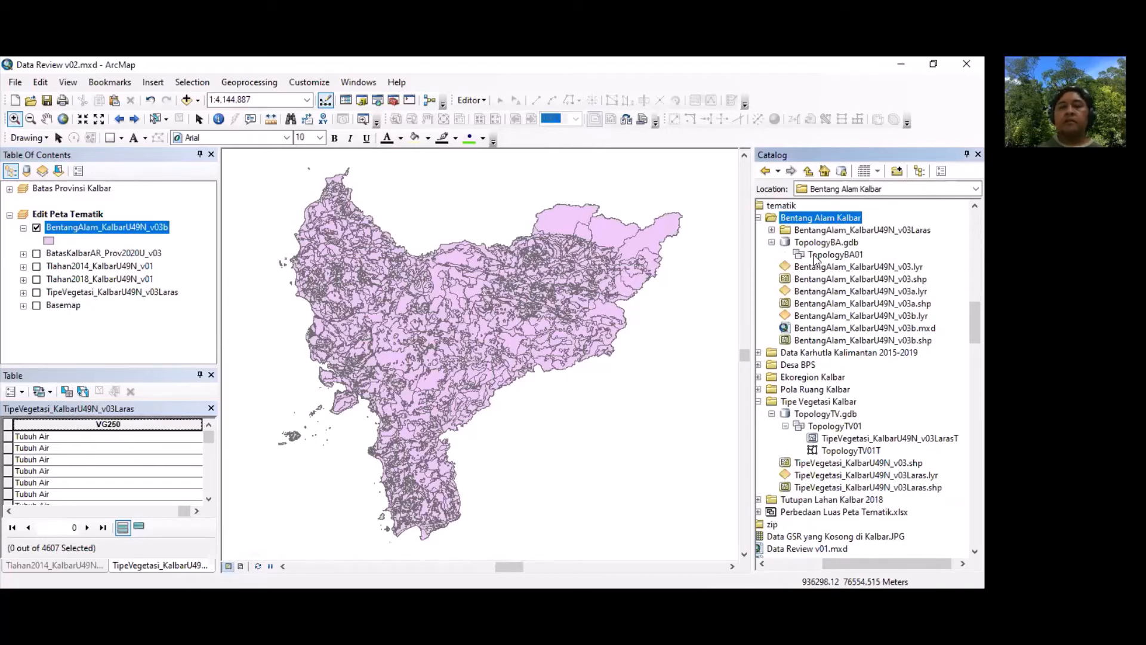
right_click(815, 257)
mouse_move(850, 380)
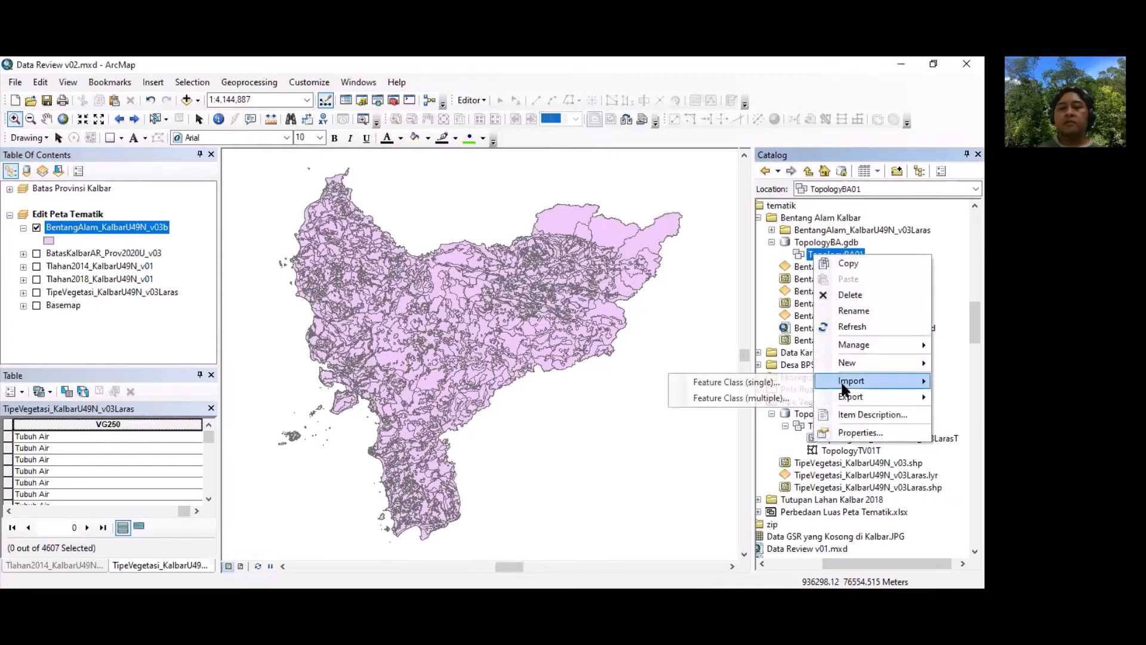
click(775, 382)
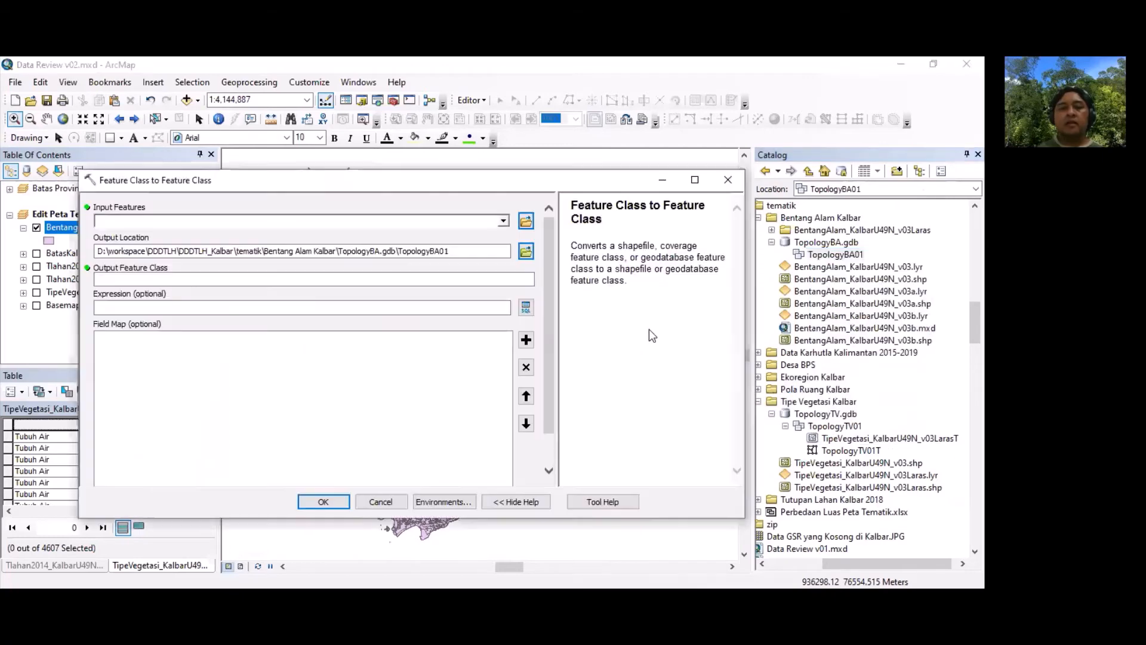
click(505, 223)
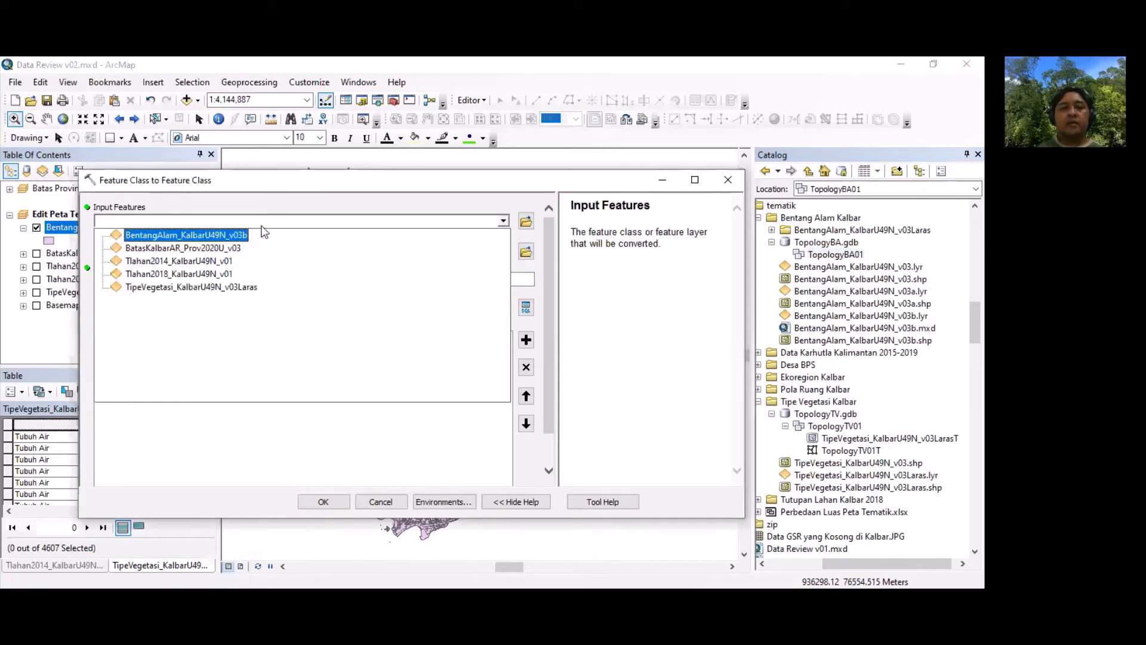
Step: Set the import's output location to the TopologyBA01 feature dataset in TopologyBA.gdb, inside the Bentang Alam Kalbar folder
click(526, 253)
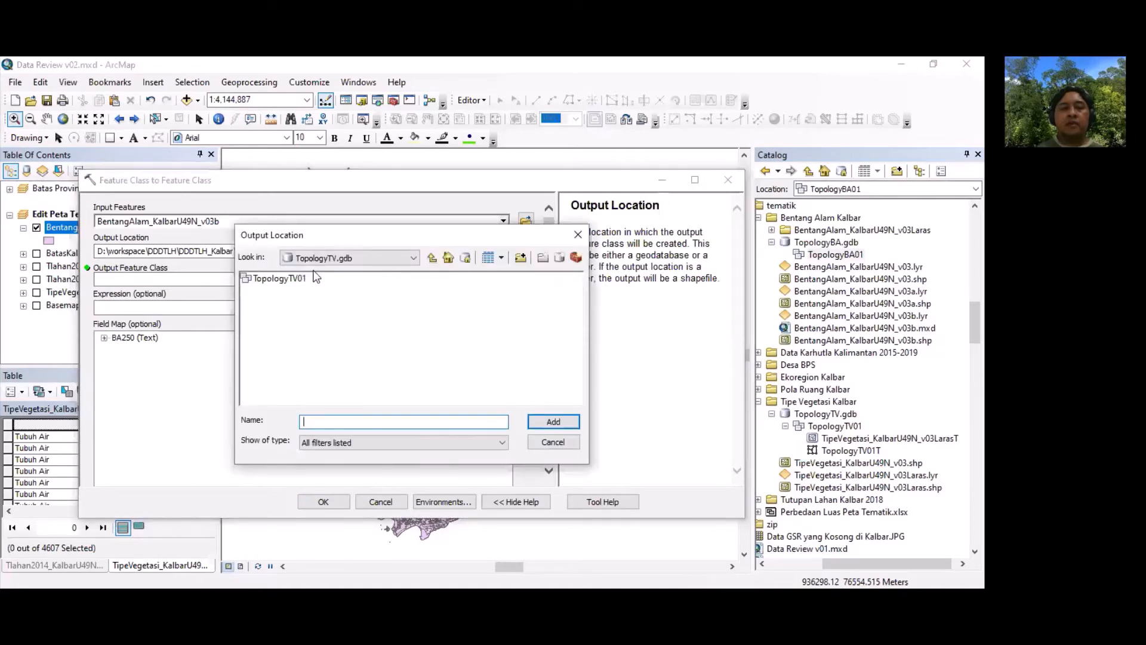
click(357, 257)
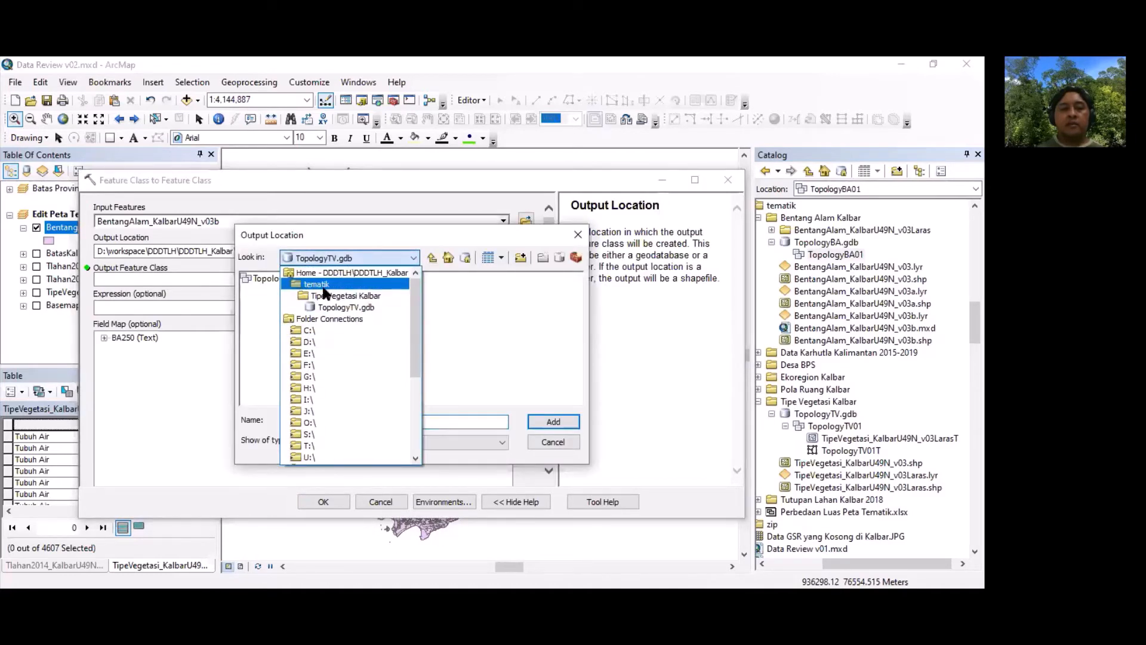
click(323, 286)
double_click(294, 279)
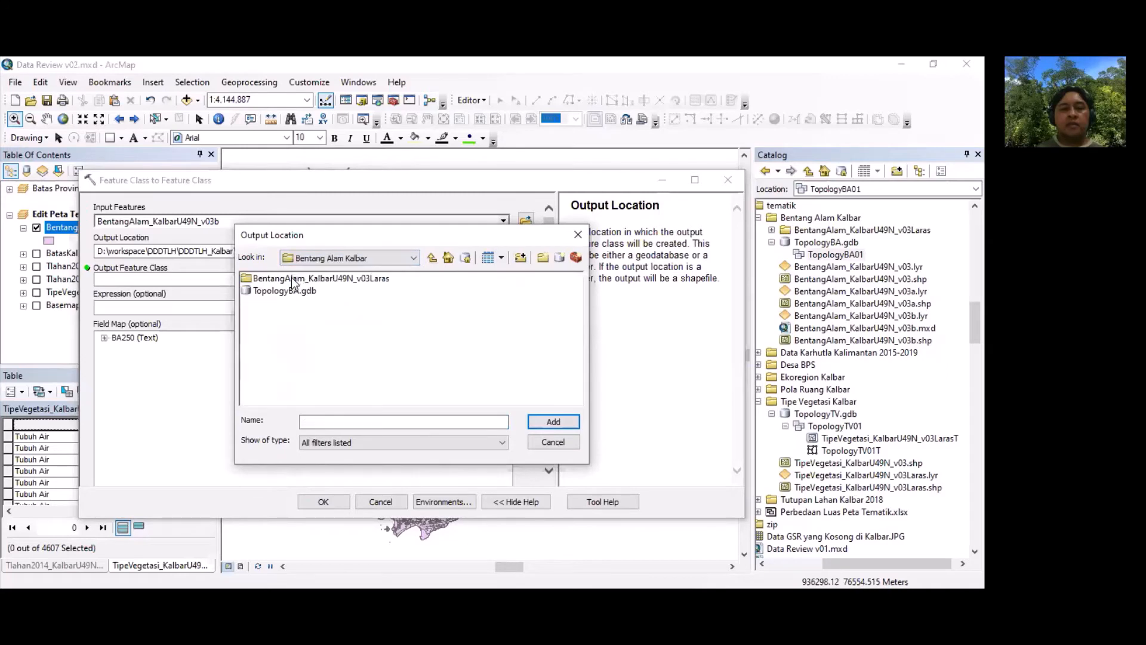
double_click(281, 291)
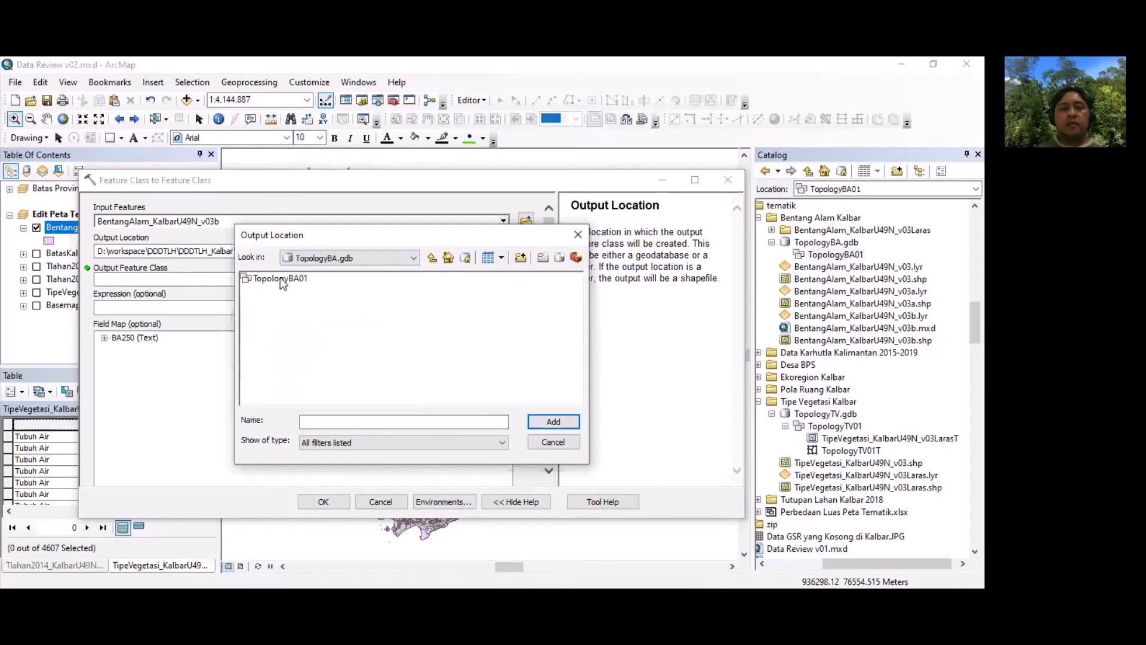
click(283, 280)
click(564, 422)
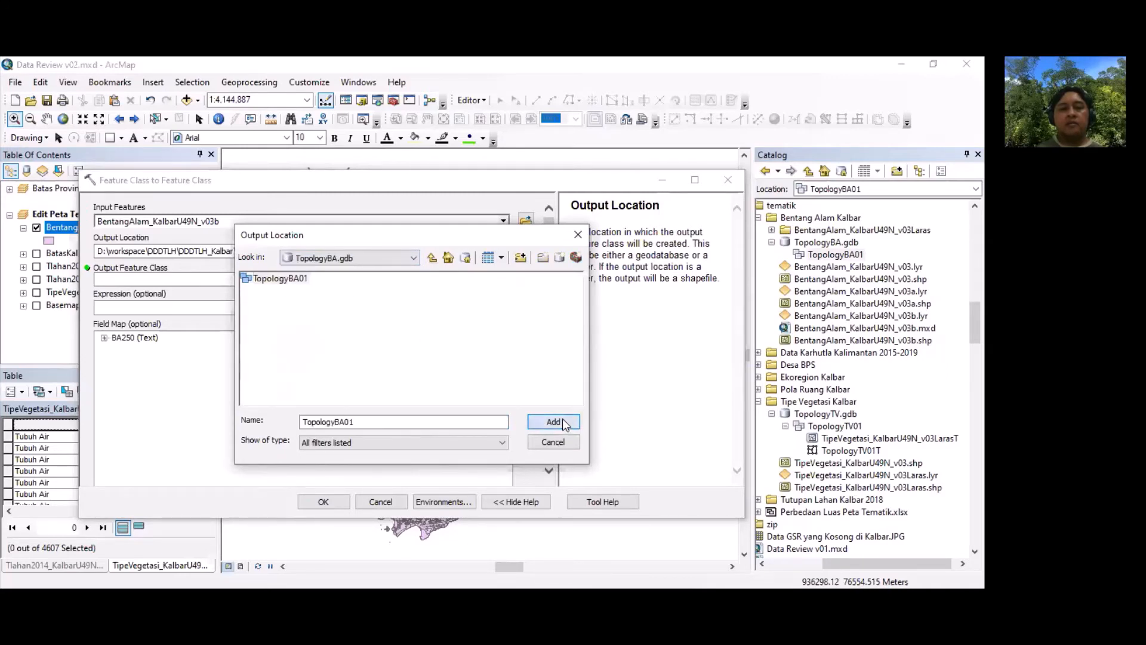
Step: Name the output feature class BentangAlam_KalbarU49N_v03bT and run the import
click(420, 279)
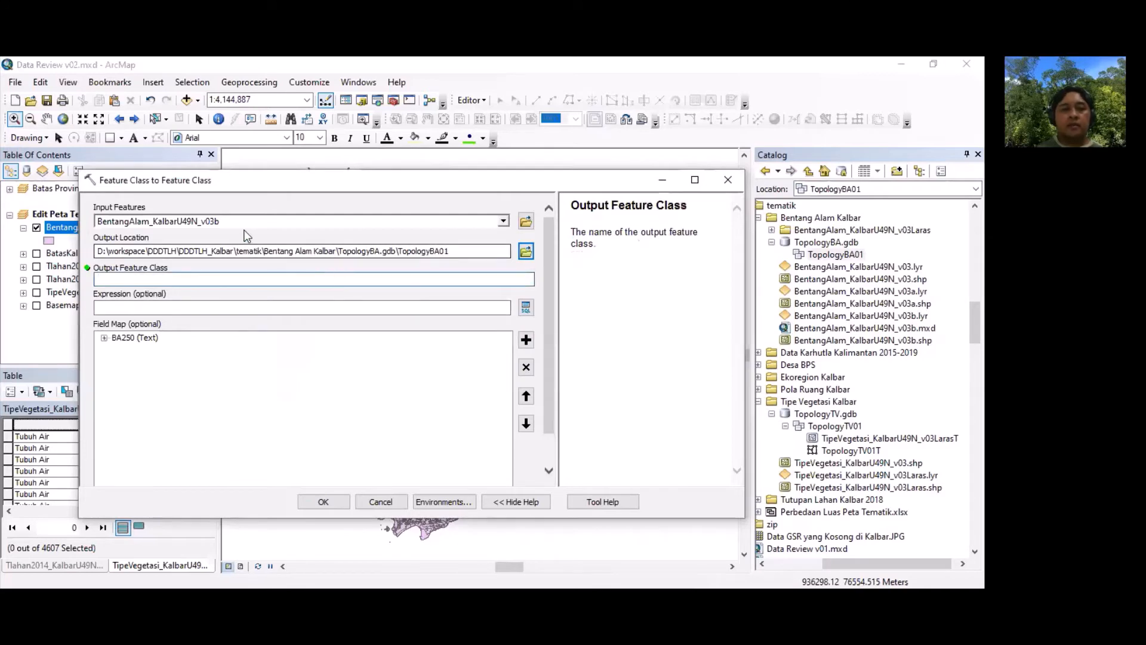
drag(238, 221, 7, 197)
key(ctrl+c)
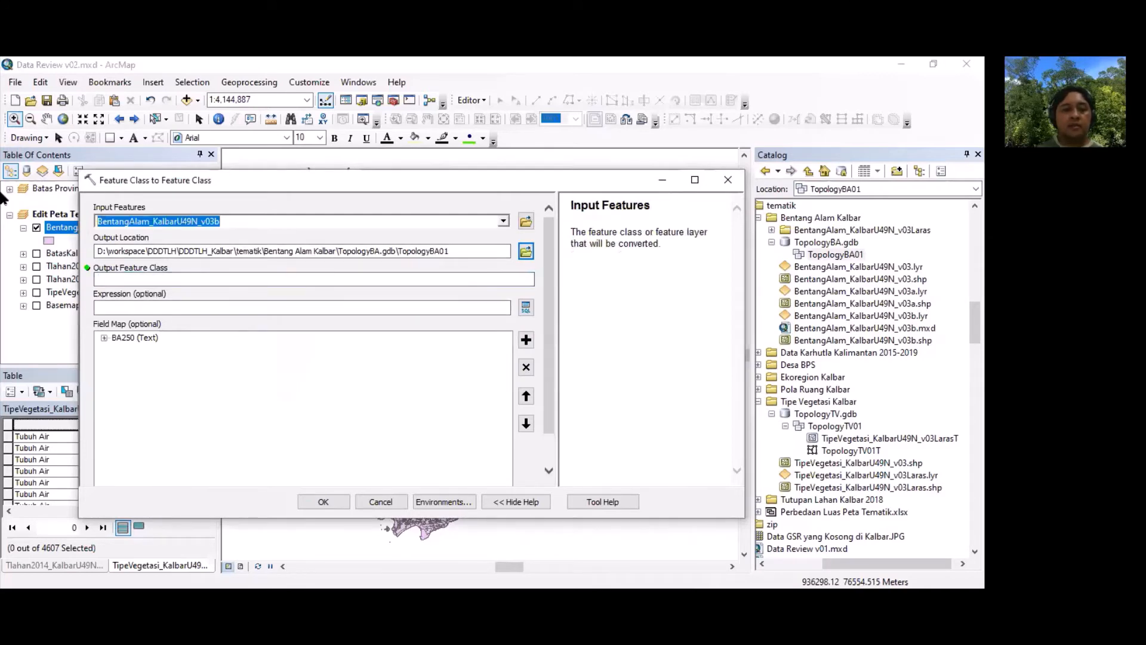
click(160, 277)
key(ctrl+v)
text(T)
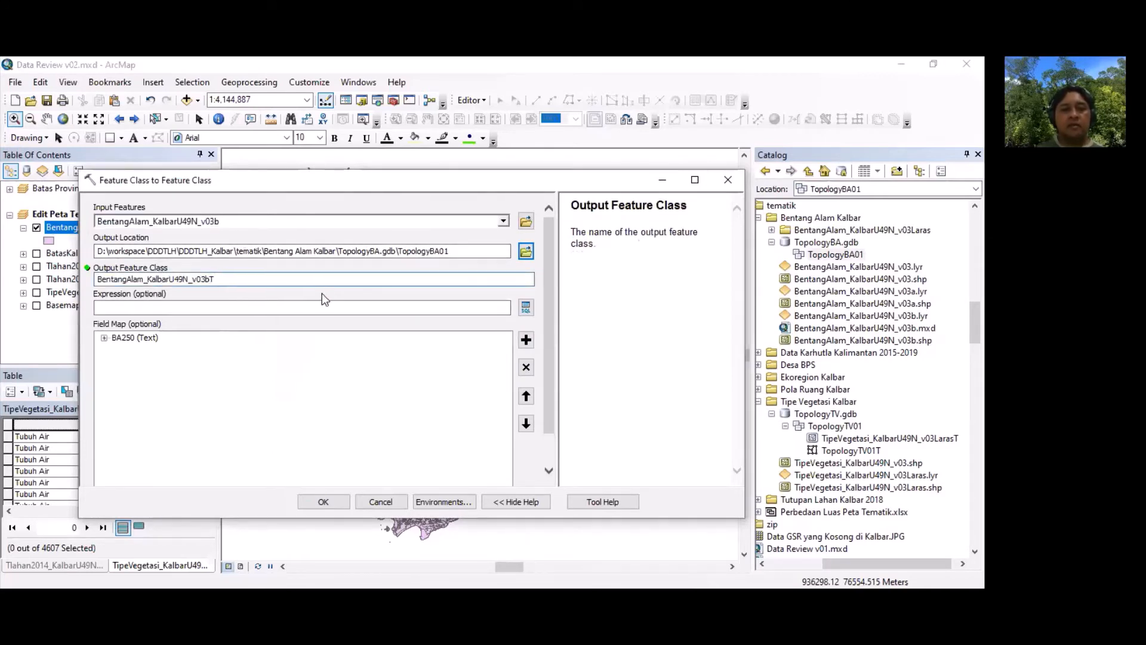
click(318, 307)
click(333, 501)
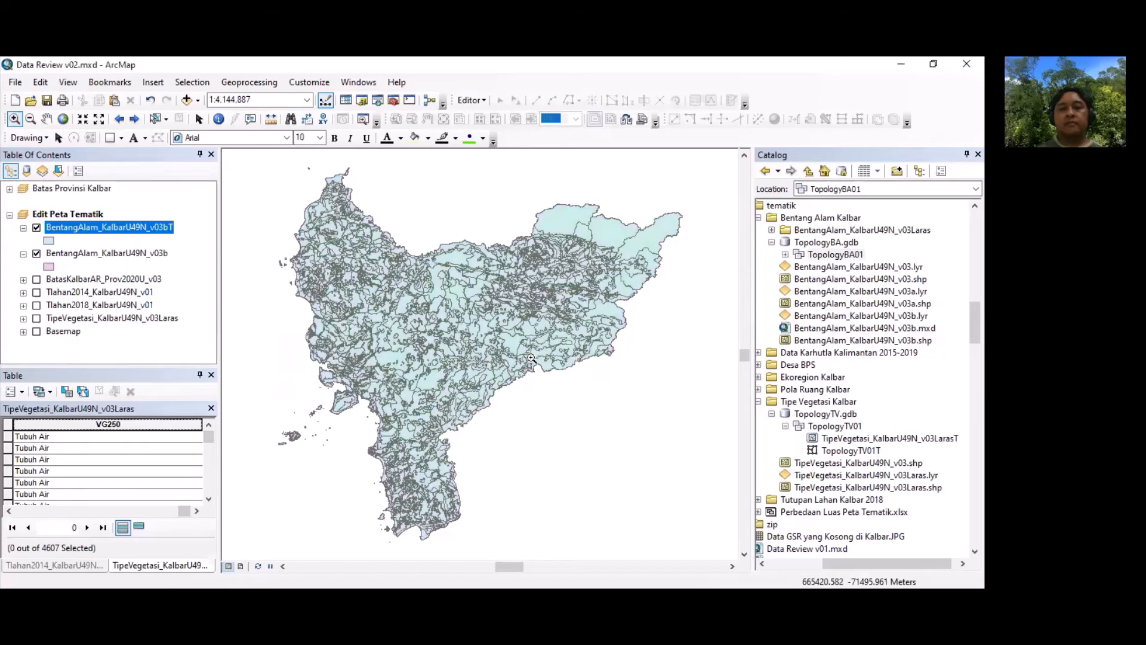
Step: Hide the BentangAlam_KalbarU49N_v03b layer and select the imported BentangAlam_KalbarU49N_v03bT feature class inside the TopologyBA01 feature dataset
click(37, 254)
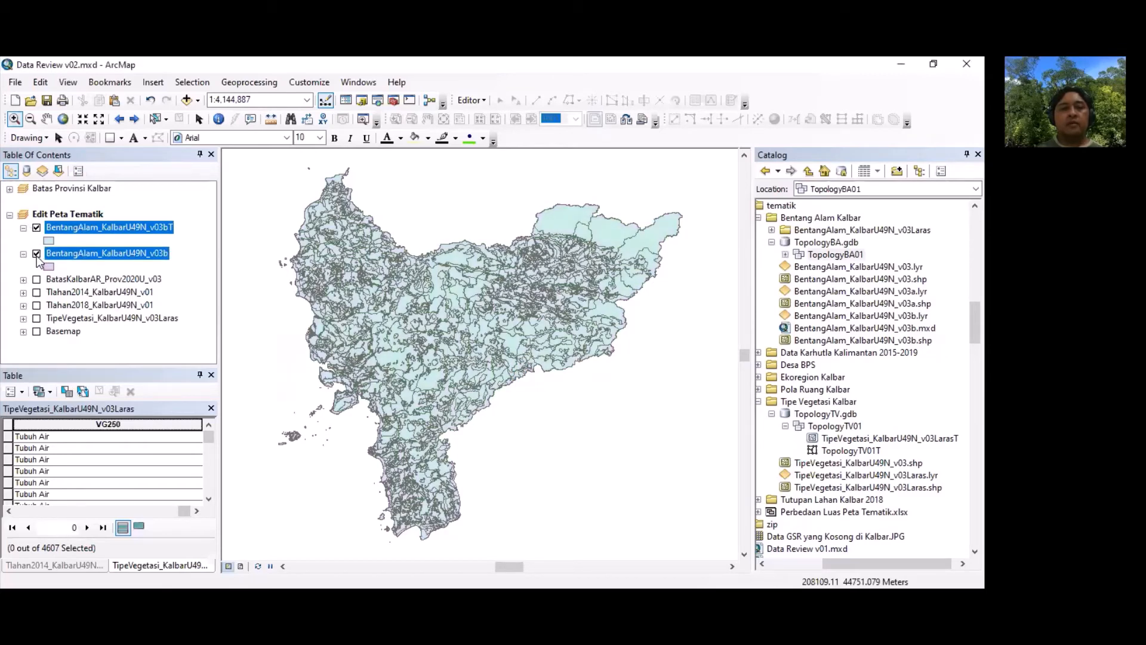
click(785, 254)
click(845, 267)
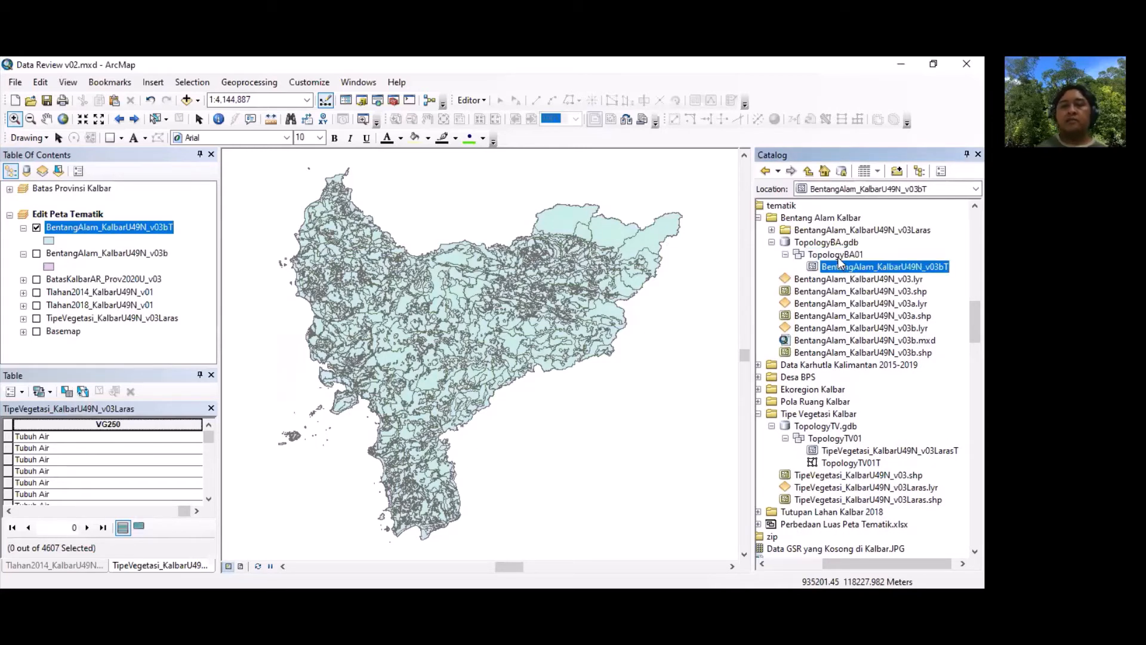
Step: Start a new topology in the TopologyBA01 feature dataset and name it TopologyBA01T, keeping the default cluster tolerance
right_click(837, 255)
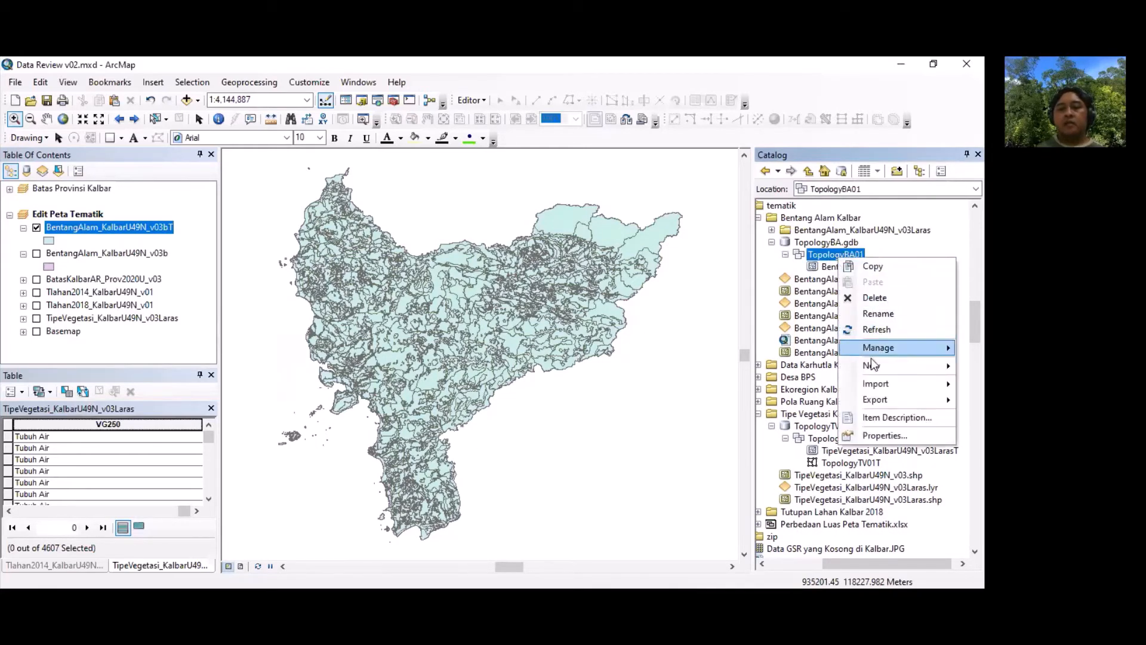
mouse_move(873, 374)
click(760, 433)
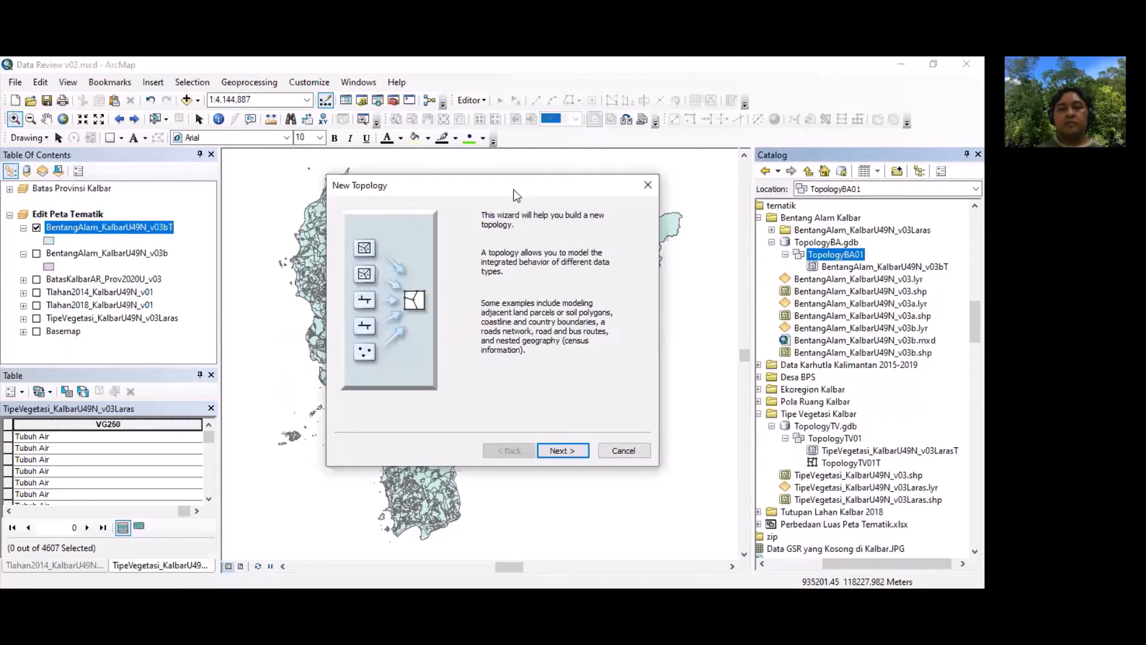
drag(514, 189, 415, 191)
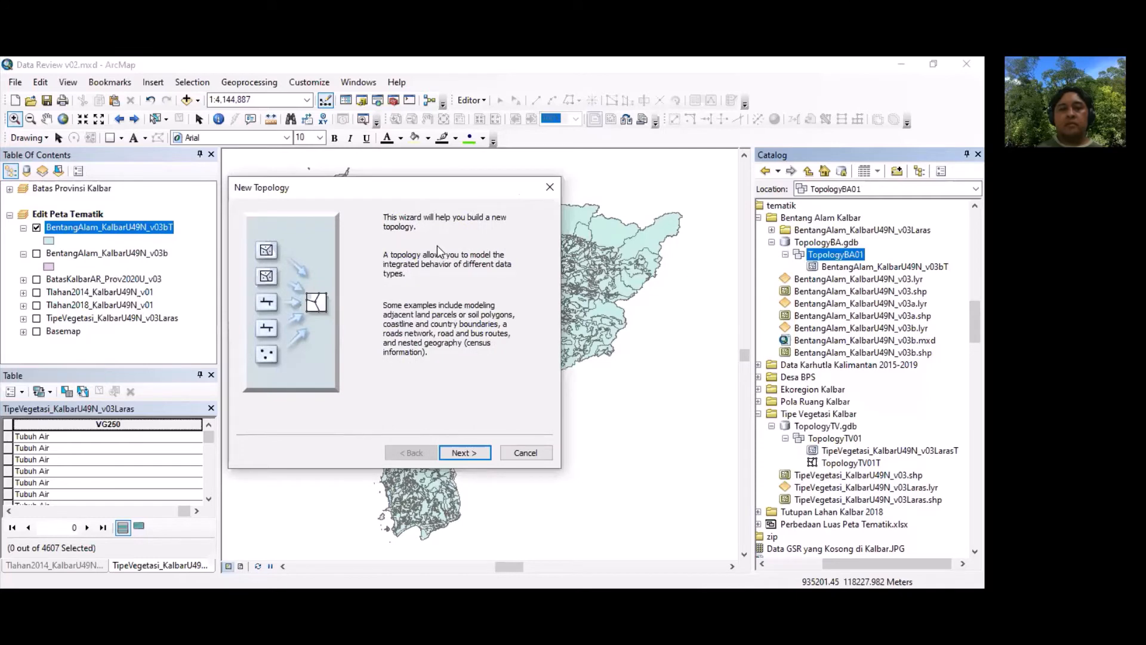
click(462, 448)
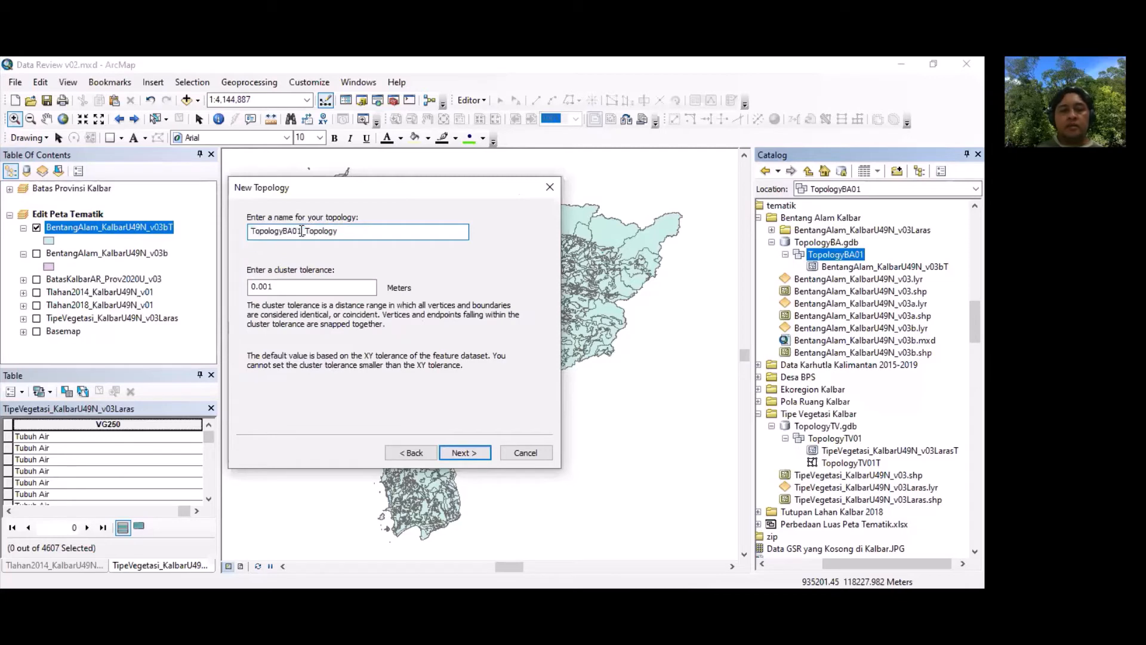
drag(305, 232, 374, 235)
text(T)
click(468, 450)
Step: Include the BentangAlam_KalbarU49N_v03bT feature class in the topology and accept the default rank settings
click(327, 246)
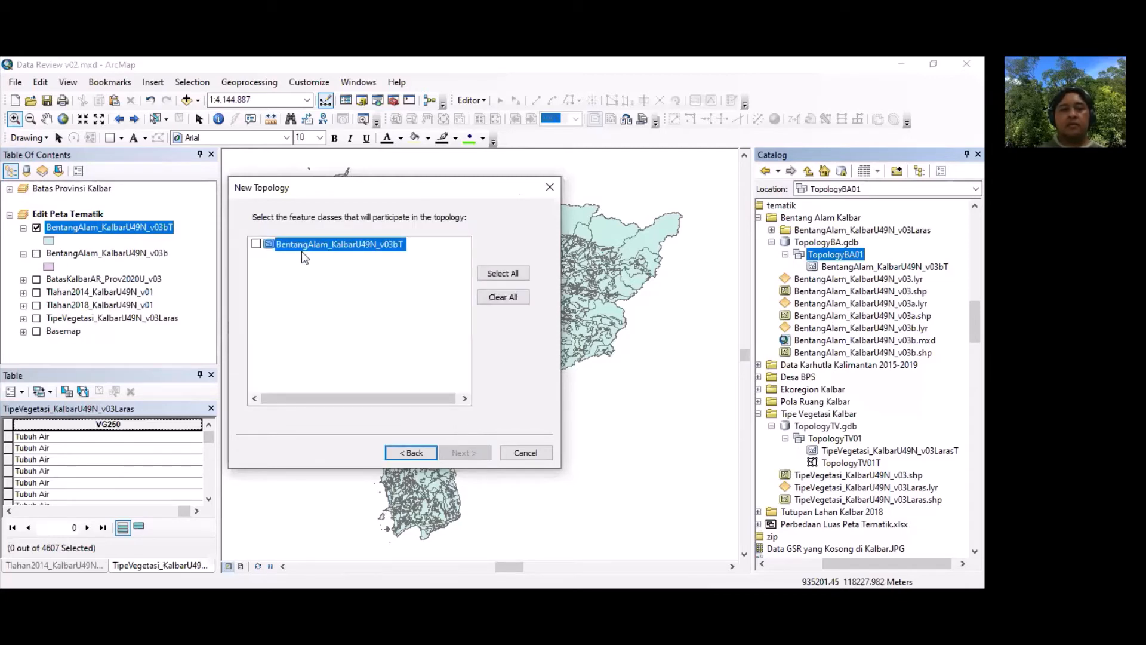
click(257, 245)
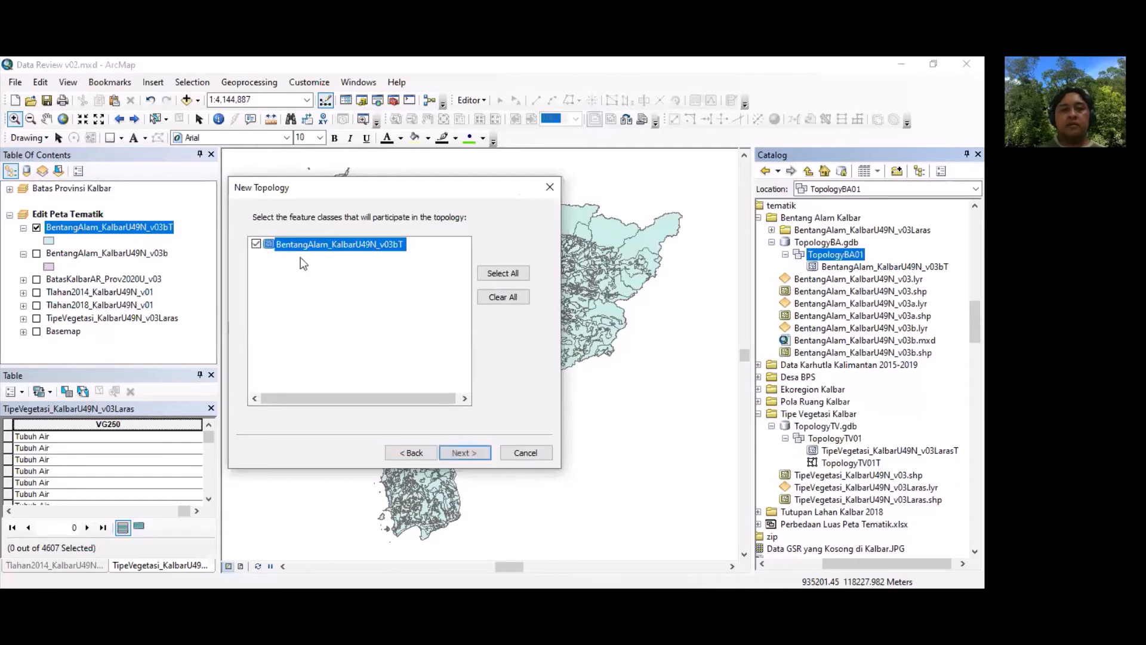
click(468, 451)
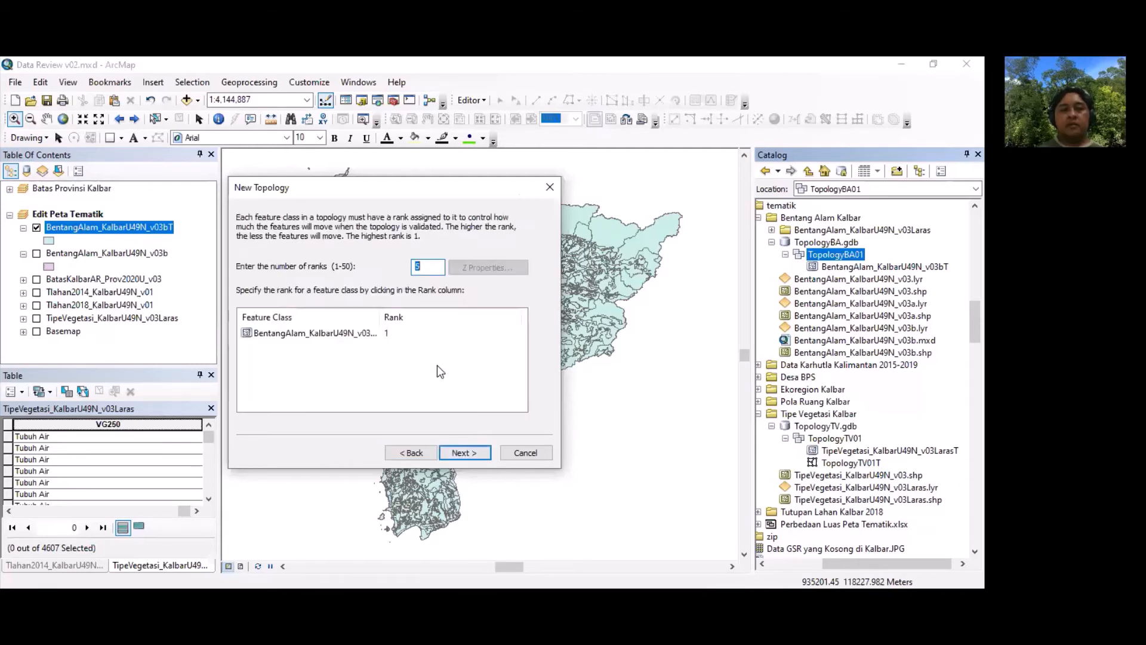
click(462, 452)
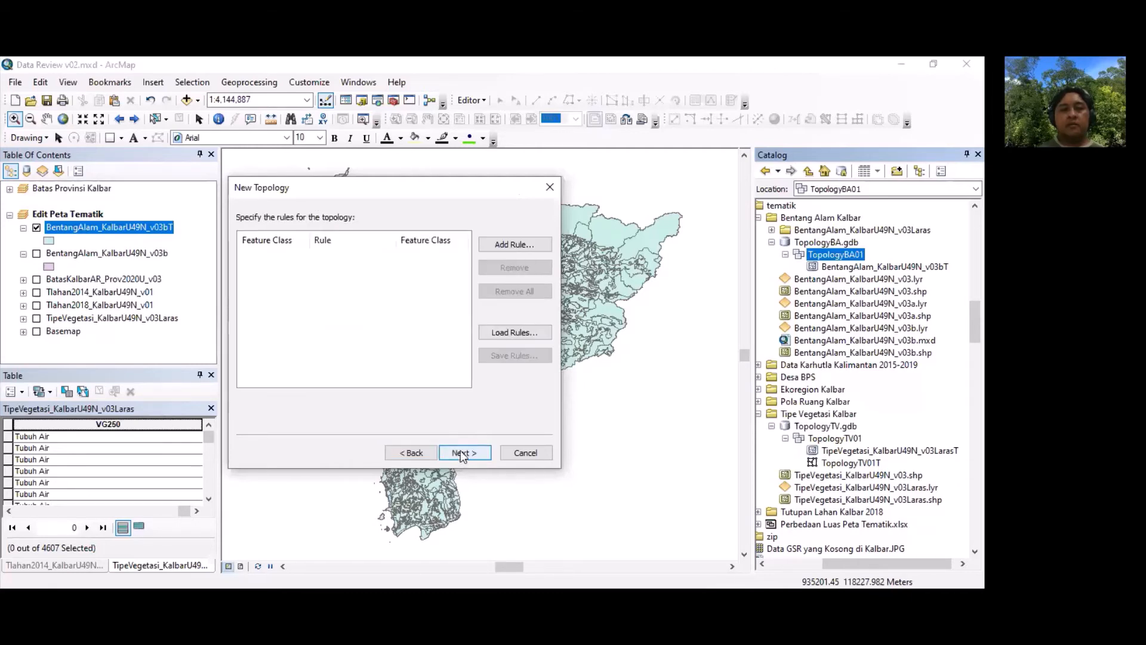
Step: Add the Must Not Overlap and Must Not Have Gaps rules for BentangAlam_KalbarU49N_v03bT to the topology
click(514, 245)
click(352, 314)
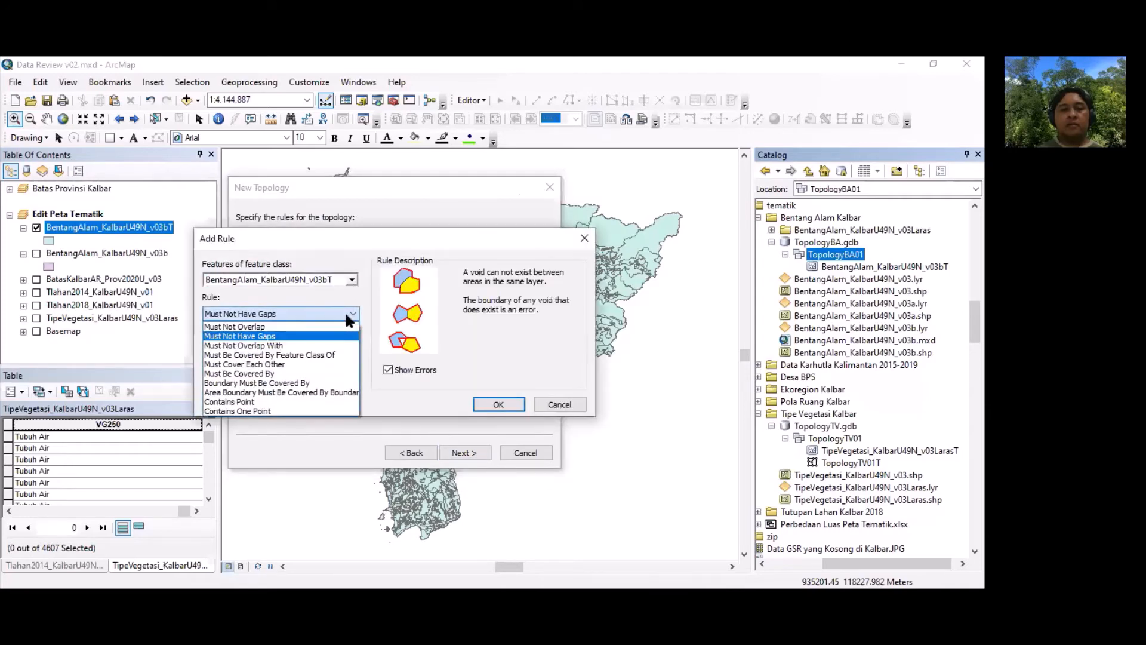
click(333, 326)
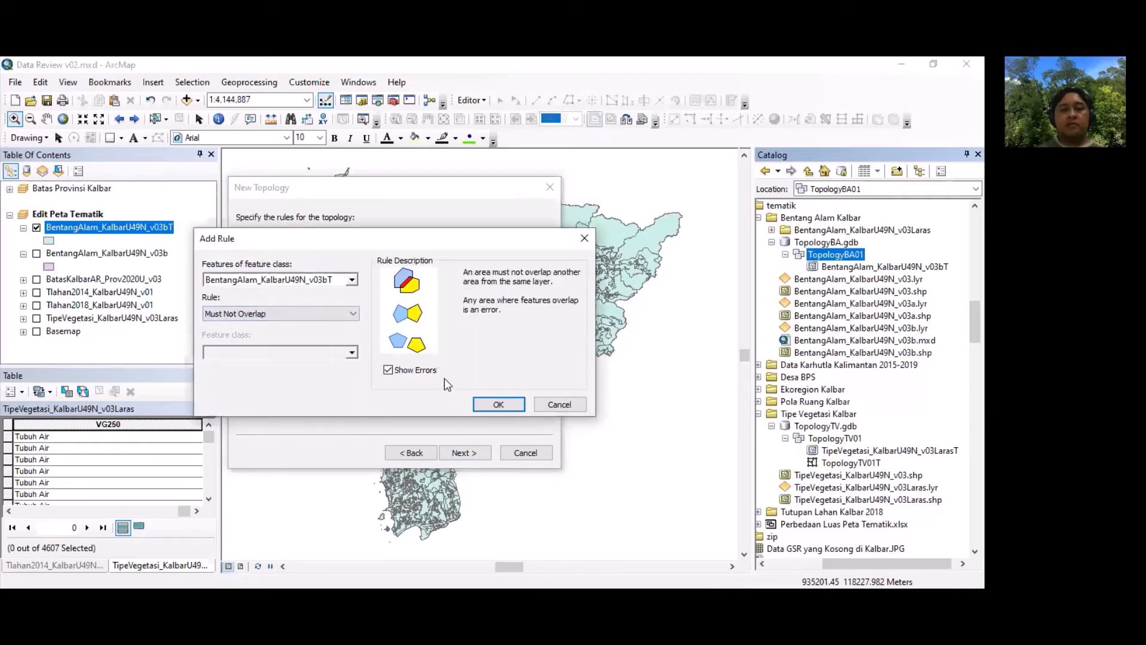
click(497, 404)
click(516, 244)
click(352, 314)
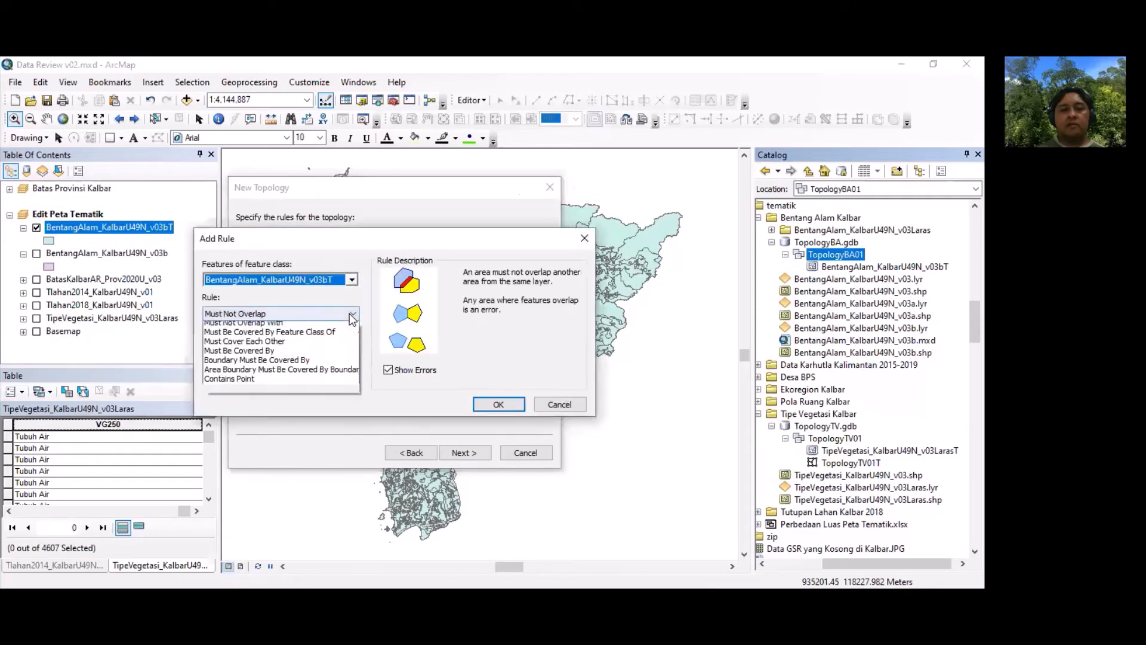
click(334, 332)
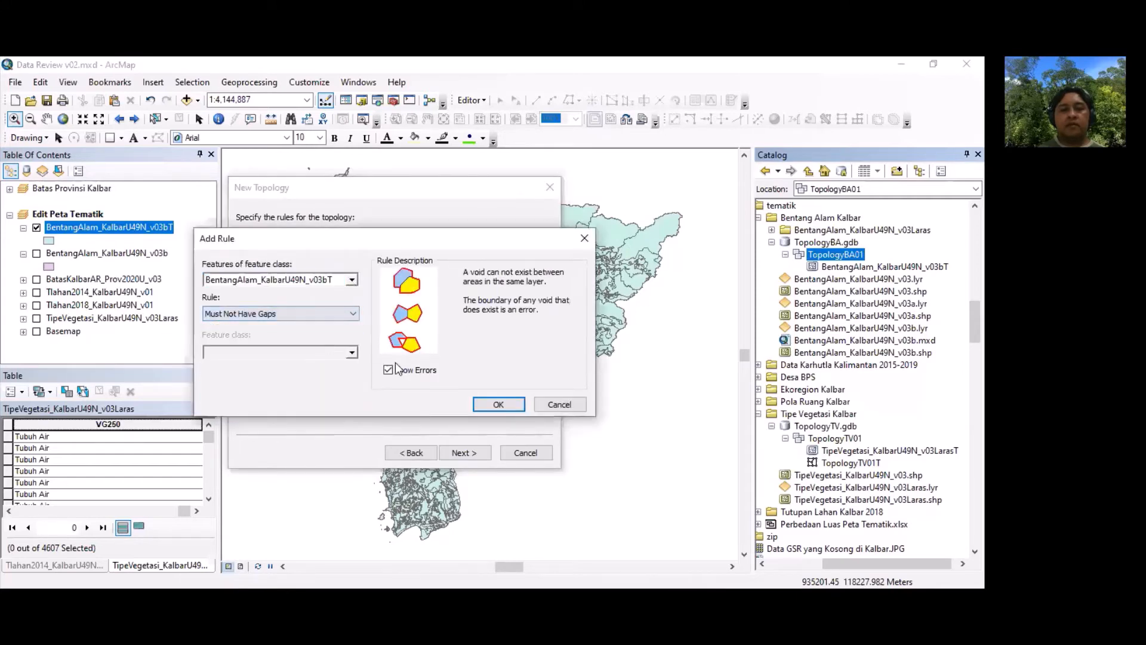
click(506, 409)
Step: Finish creating the TopologyBA01T topology with these rules and validate it
click(464, 451)
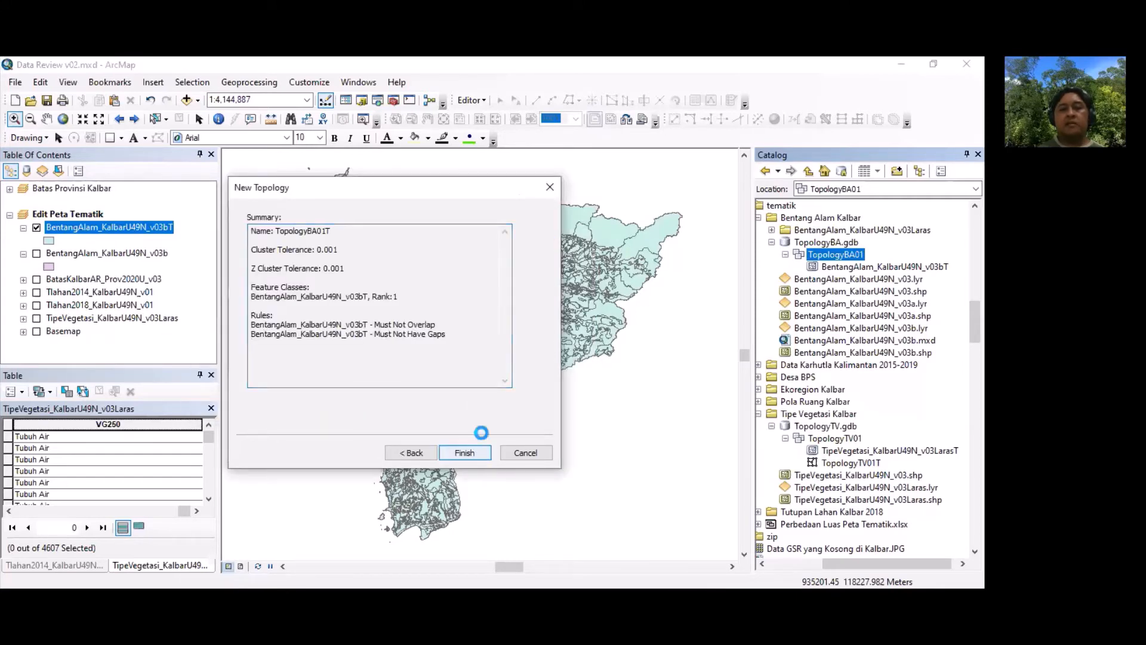
click(465, 452)
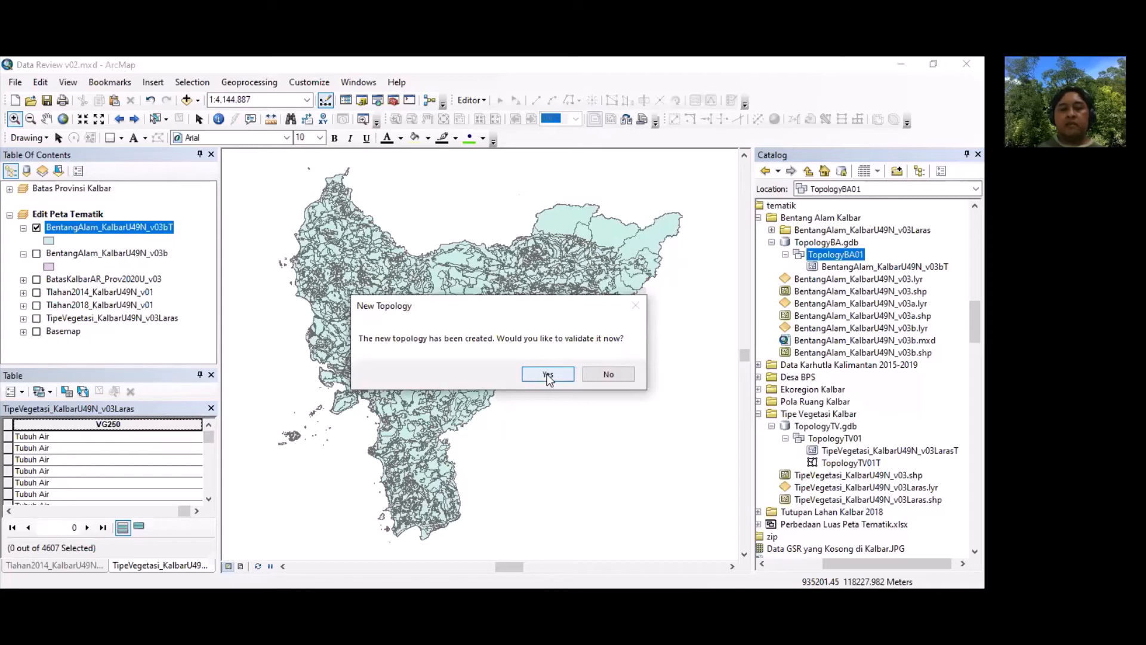
click(548, 378)
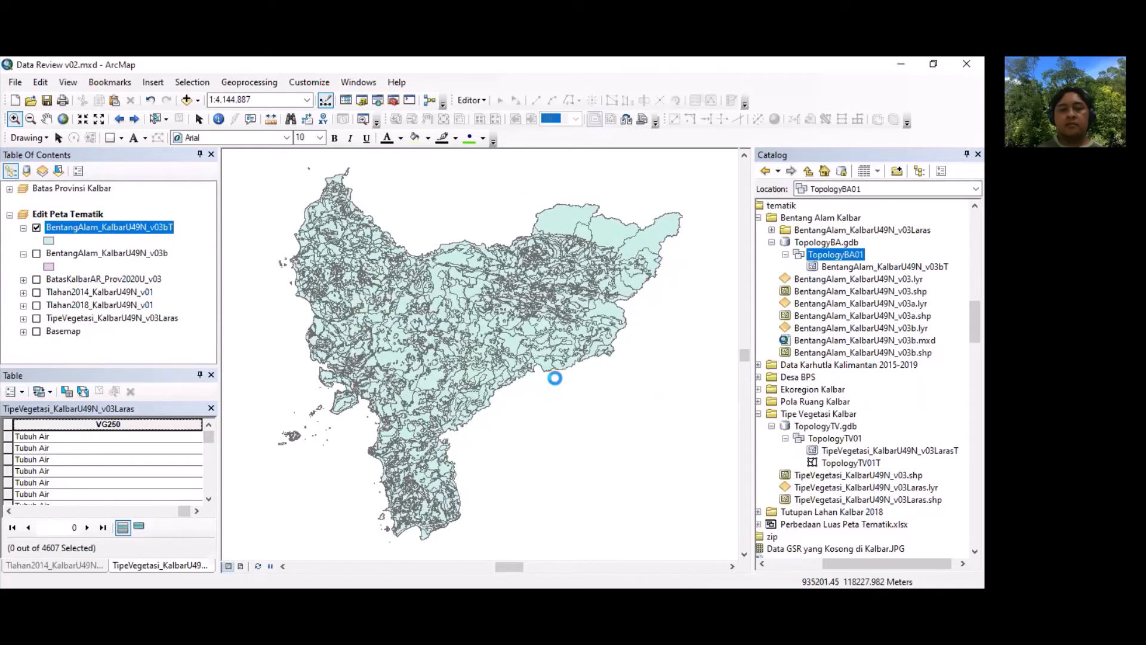
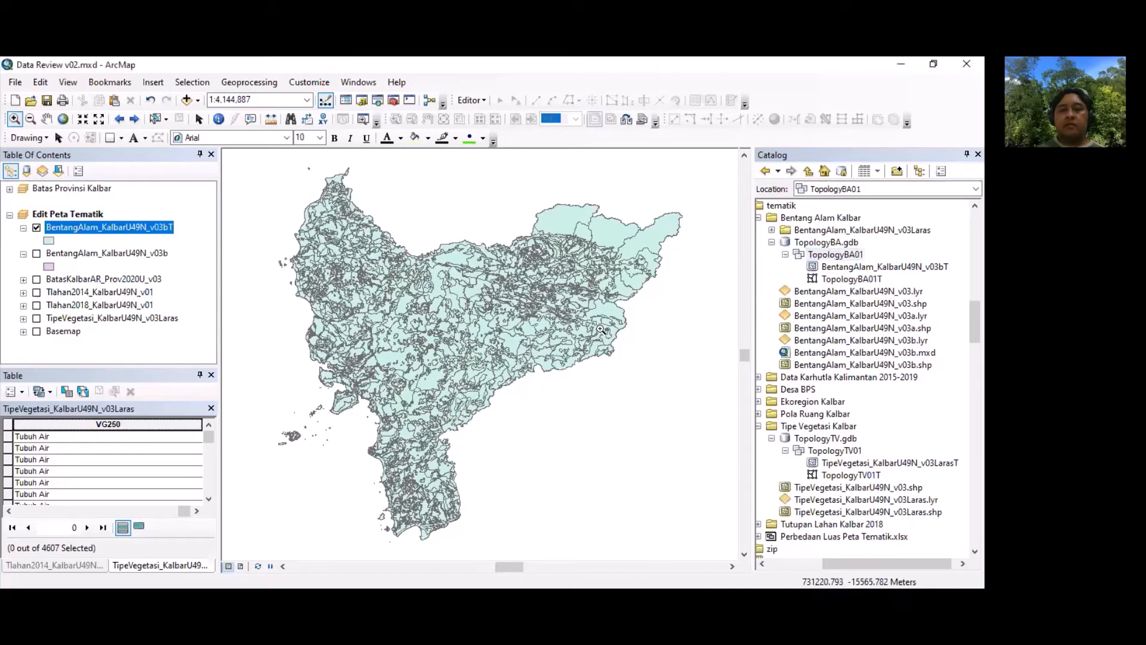
Step: Add the TopologyBA01T topology from TopologyBA.gdb to the map without its participating feature classes
click(844, 279)
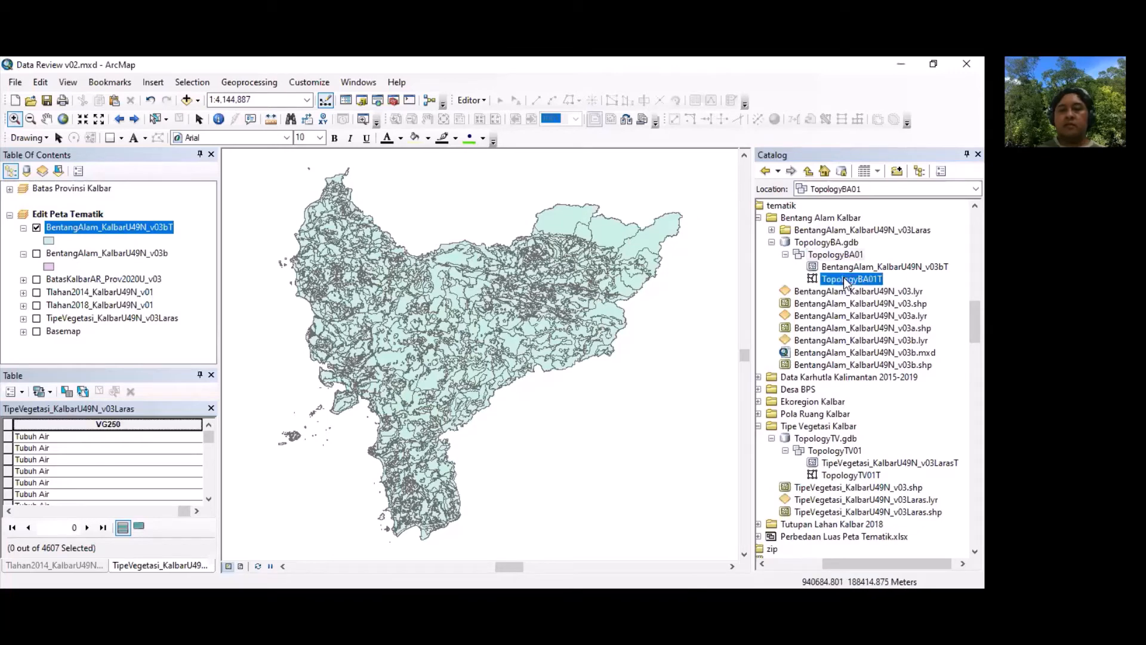
drag(854, 279, 624, 280)
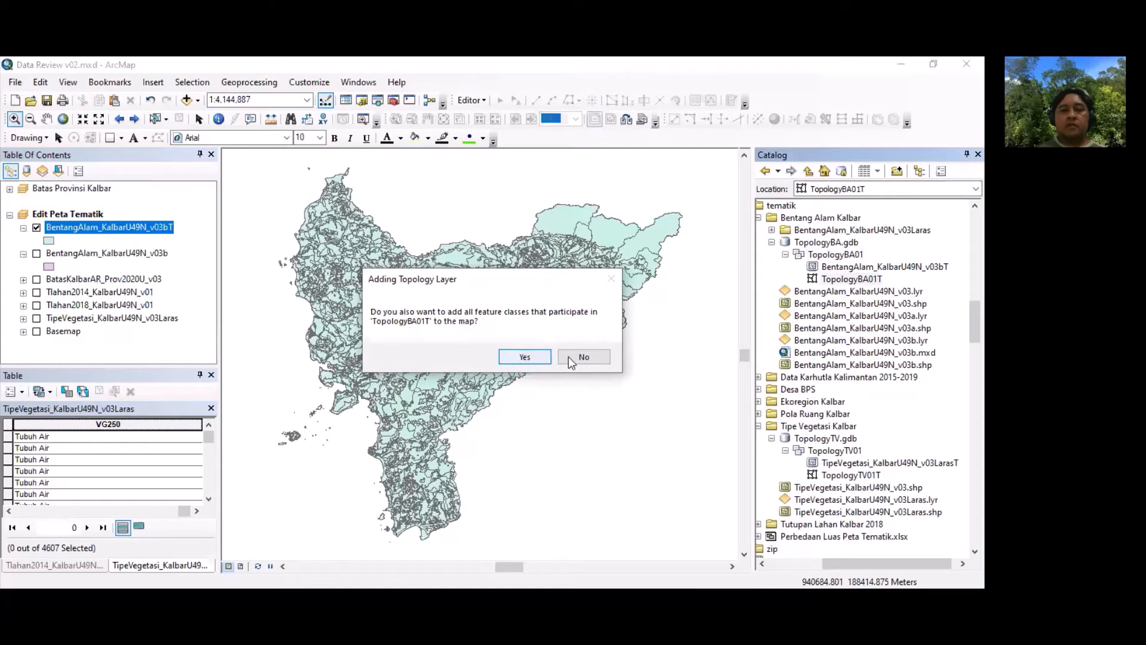
click(584, 357)
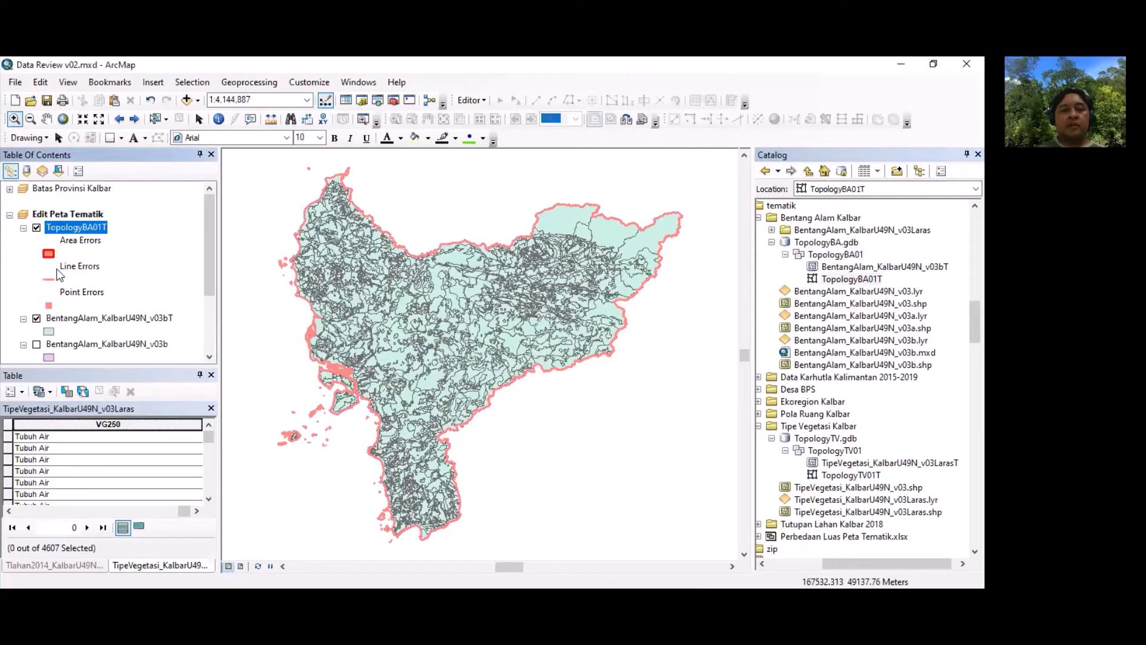
Step: Collapse the legends of BentangAlam_KalbarU49N_v03bT and BentangAlam_KalbarU49N_v03b, and hide the BentangAlam_KalbarU49N_v03bT layer
click(23, 319)
click(23, 331)
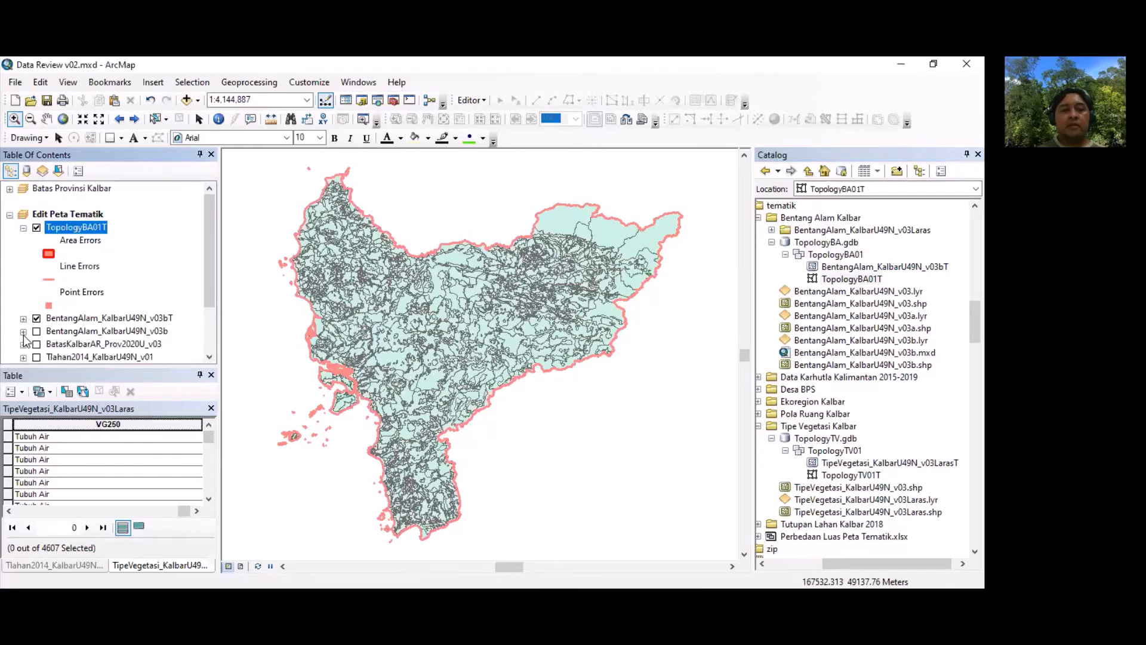
scroll(27, 337, down, 2)
scroll(26, 338, up, 2)
click(36, 318)
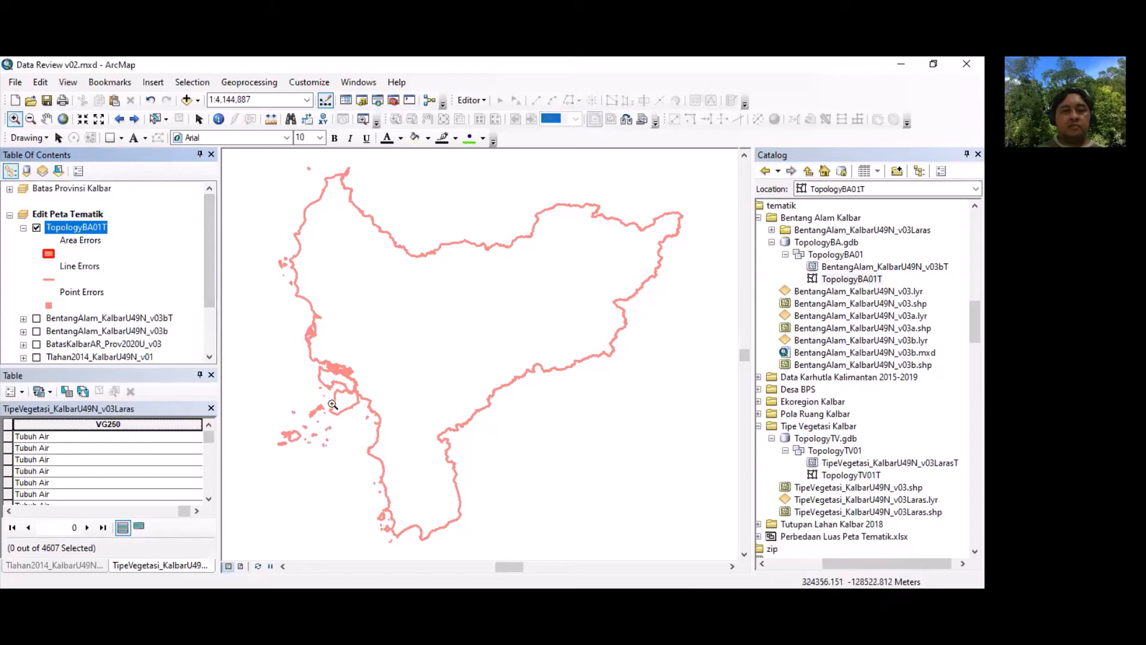
Step: Examine the TopologyBA01T errors along the province's coast and land boundary at a map scale of 1:250,000
drag(310, 353, 373, 405)
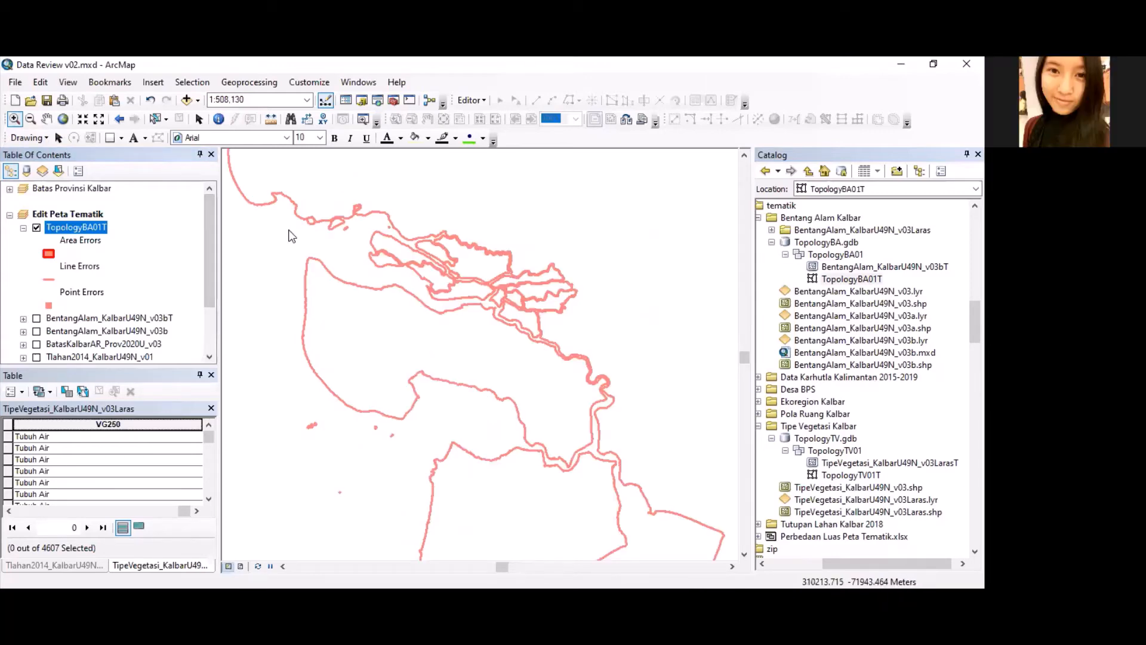
click(307, 100)
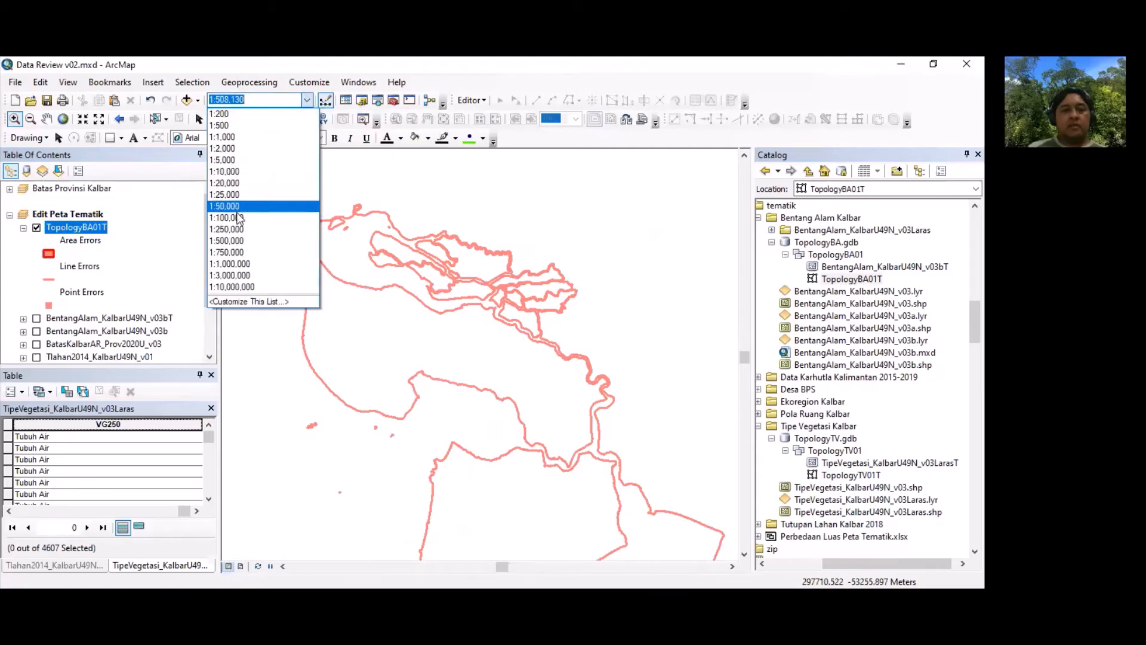
click(230, 230)
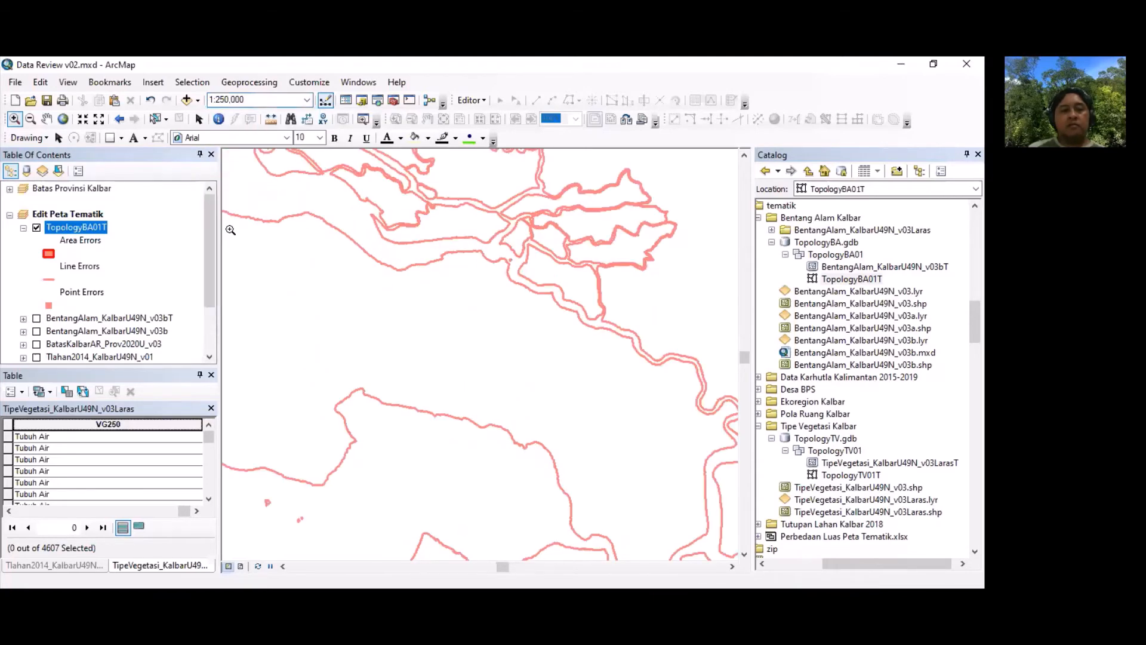
click(47, 119)
drag(277, 238, 209, 241)
drag(476, 410, 327, 267)
drag(400, 423, 275, 200)
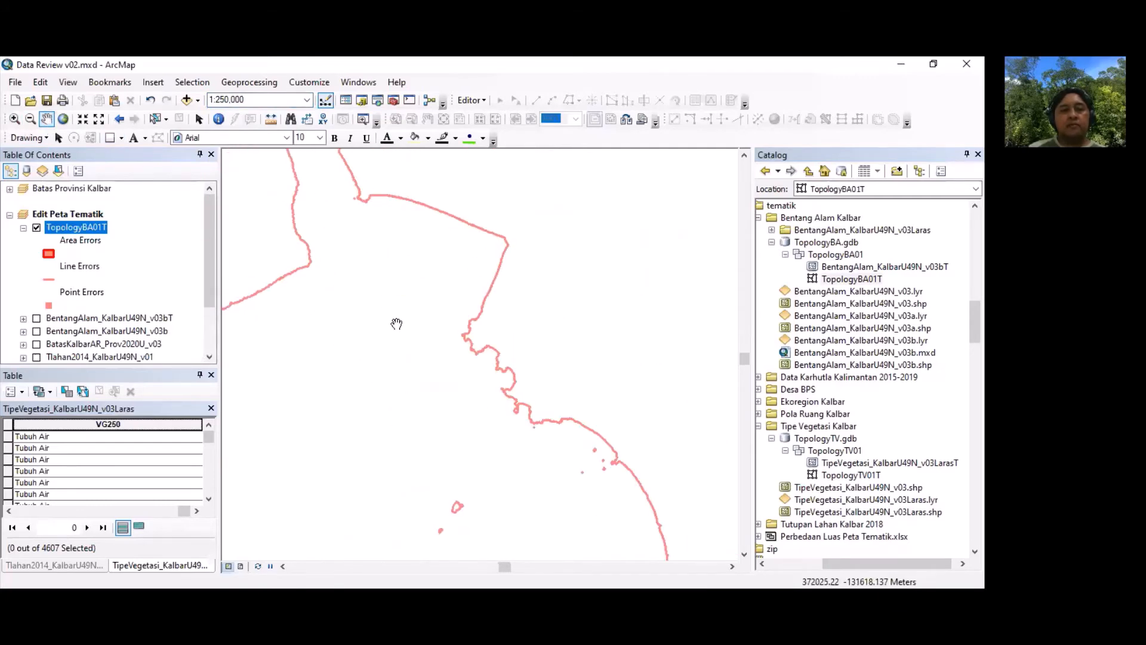
drag(468, 445, 299, 266)
drag(403, 358, 356, 233)
drag(401, 430, 363, 187)
drag(296, 506, 420, 326)
drag(370, 256, 518, 169)
drag(422, 350, 274, 187)
drag(414, 395, 290, 253)
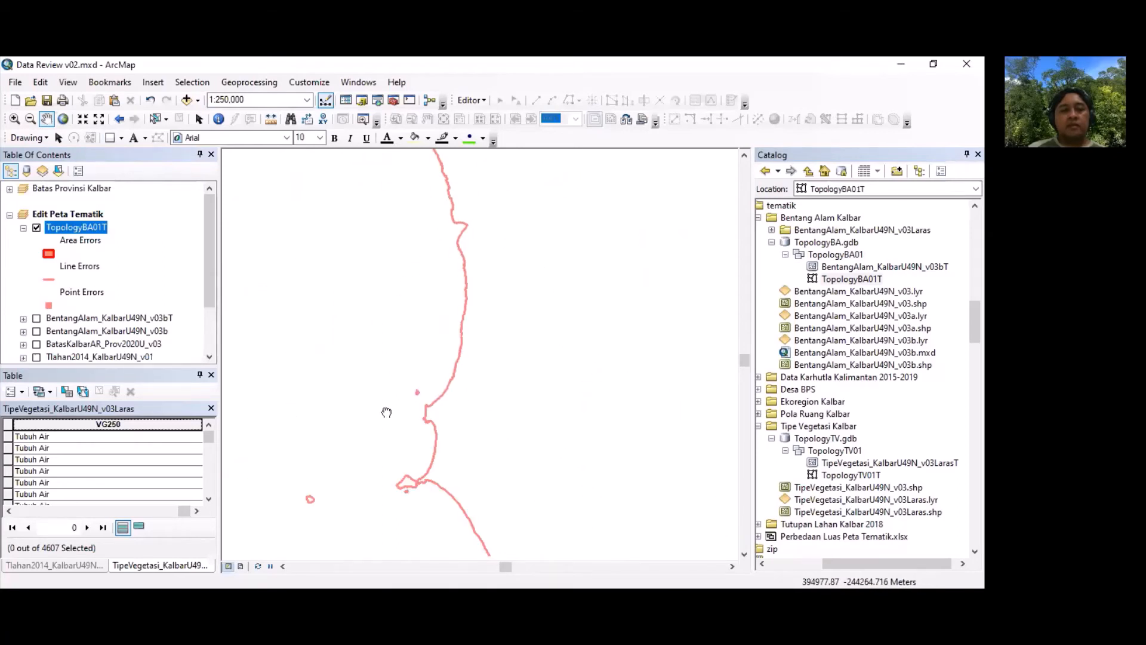
drag(386, 412, 383, 198)
drag(430, 404, 335, 286)
drag(415, 386, 337, 185)
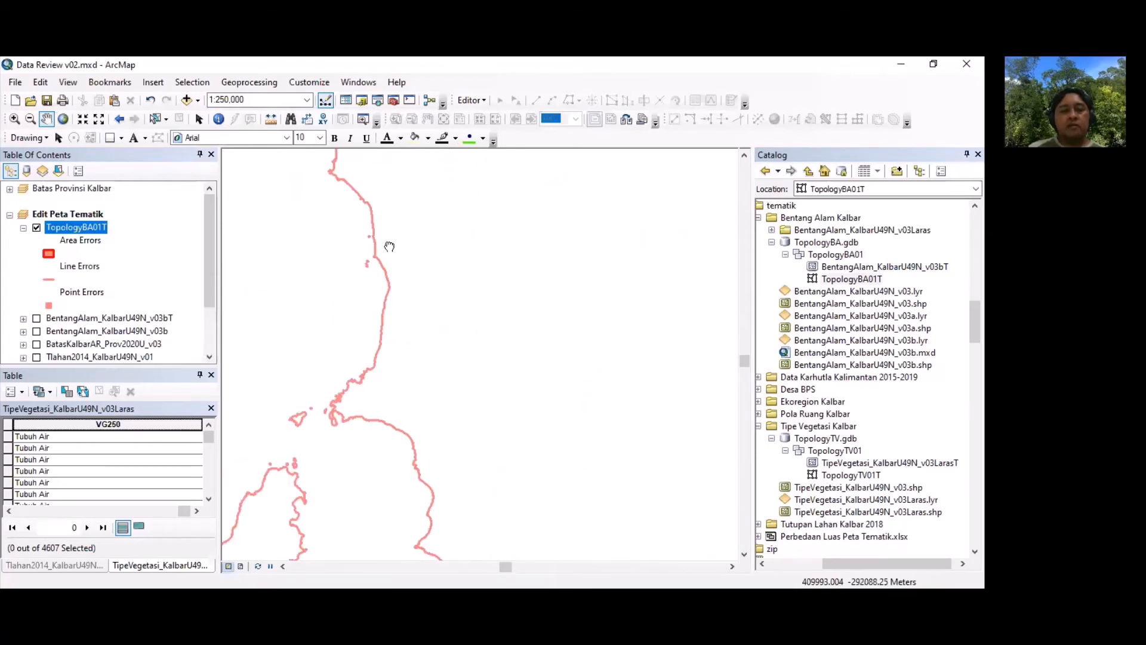
drag(394, 478, 406, 242)
drag(417, 386, 385, 192)
drag(427, 410, 297, 268)
drag(579, 270, 337, 516)
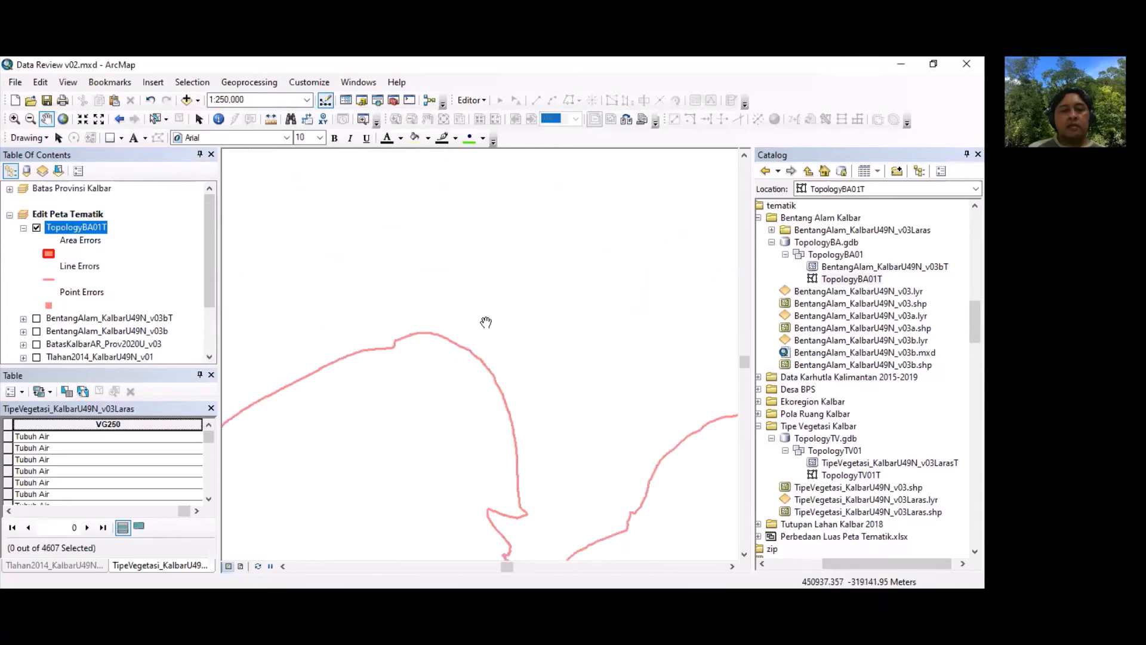
drag(479, 271, 219, 363)
drag(428, 450, 473, 263)
drag(563, 271, 340, 402)
drag(611, 258, 383, 418)
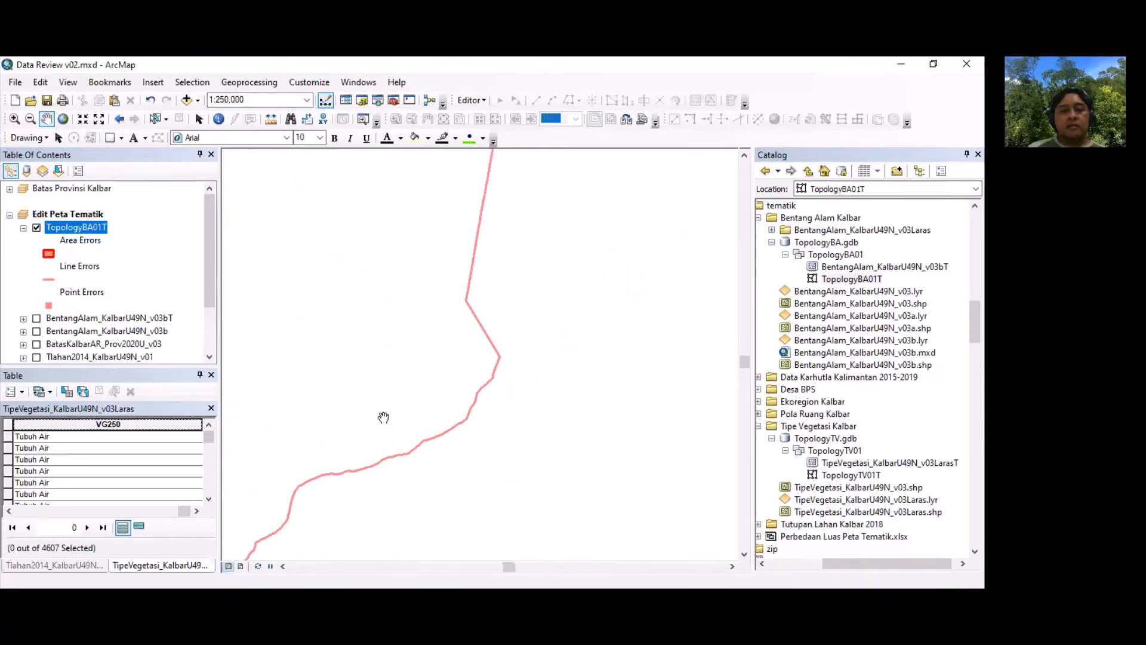
drag(556, 167, 442, 352)
drag(452, 224, 460, 433)
drag(393, 241, 518, 519)
drag(493, 233, 490, 432)
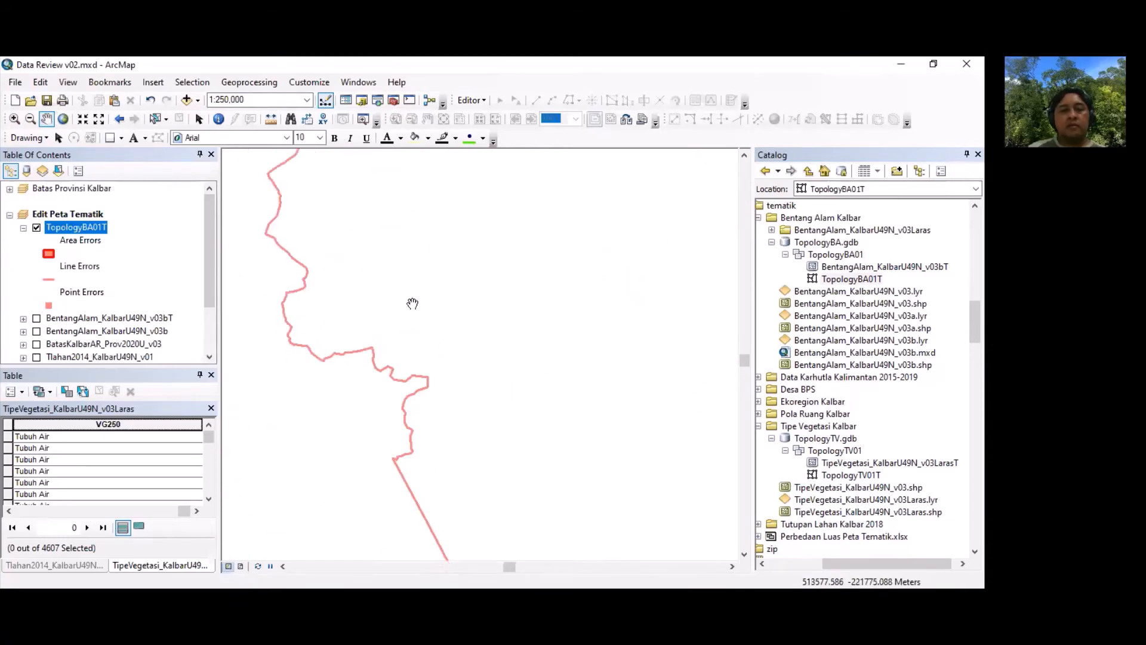
drag(382, 239, 468, 414)
drag(379, 200, 390, 436)
drag(355, 230, 426, 415)
drag(522, 298, 284, 319)
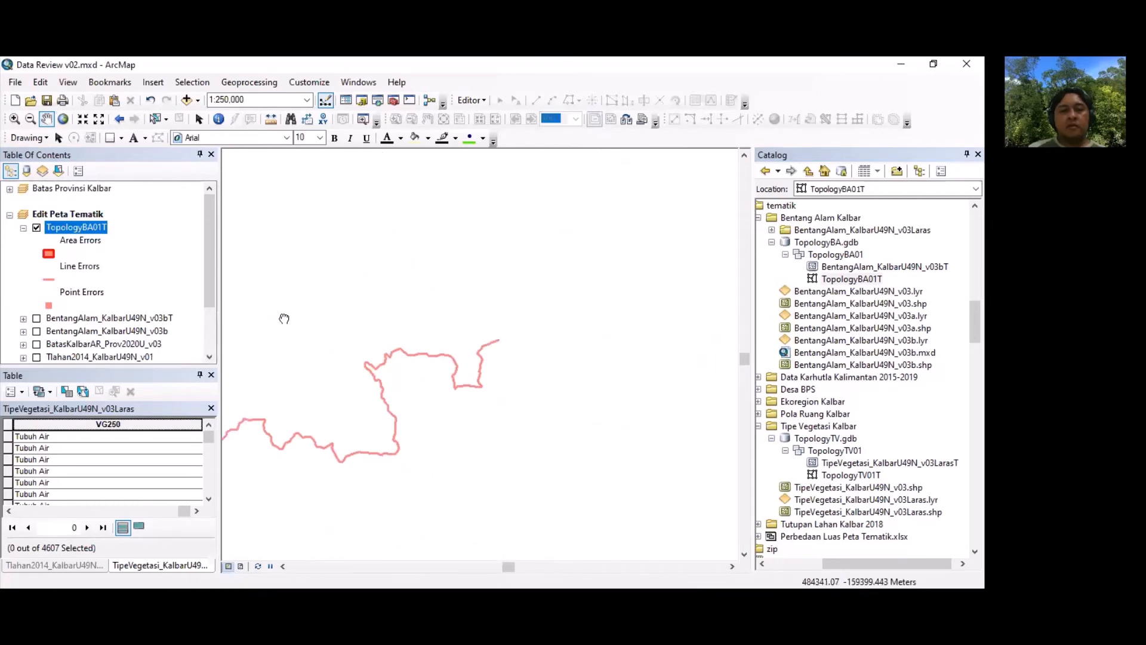
drag(558, 259, 424, 470)
drag(658, 245, 412, 356)
drag(571, 283, 395, 529)
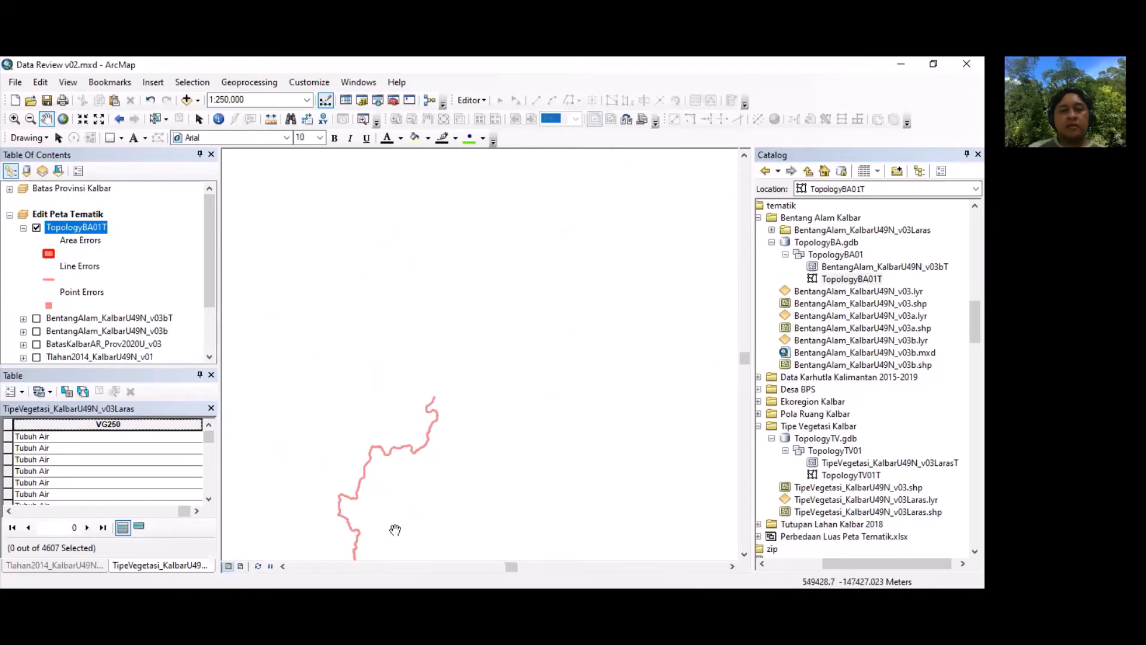
drag(500, 443, 386, 433)
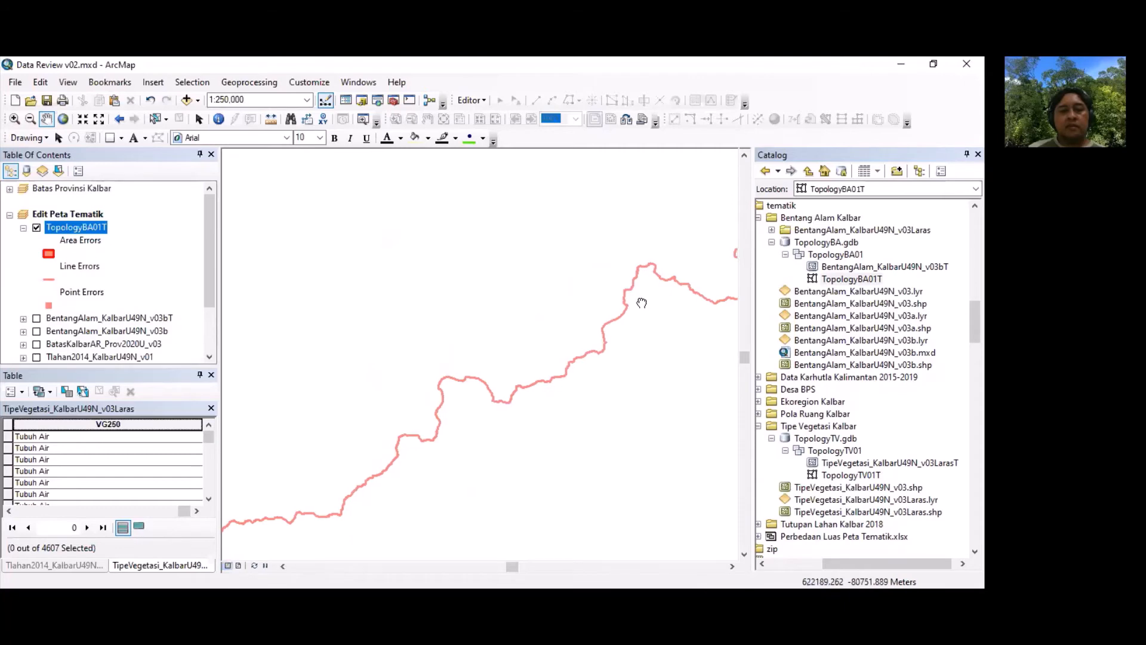
drag(642, 301, 381, 323)
drag(565, 257, 377, 438)
drag(554, 389, 366, 345)
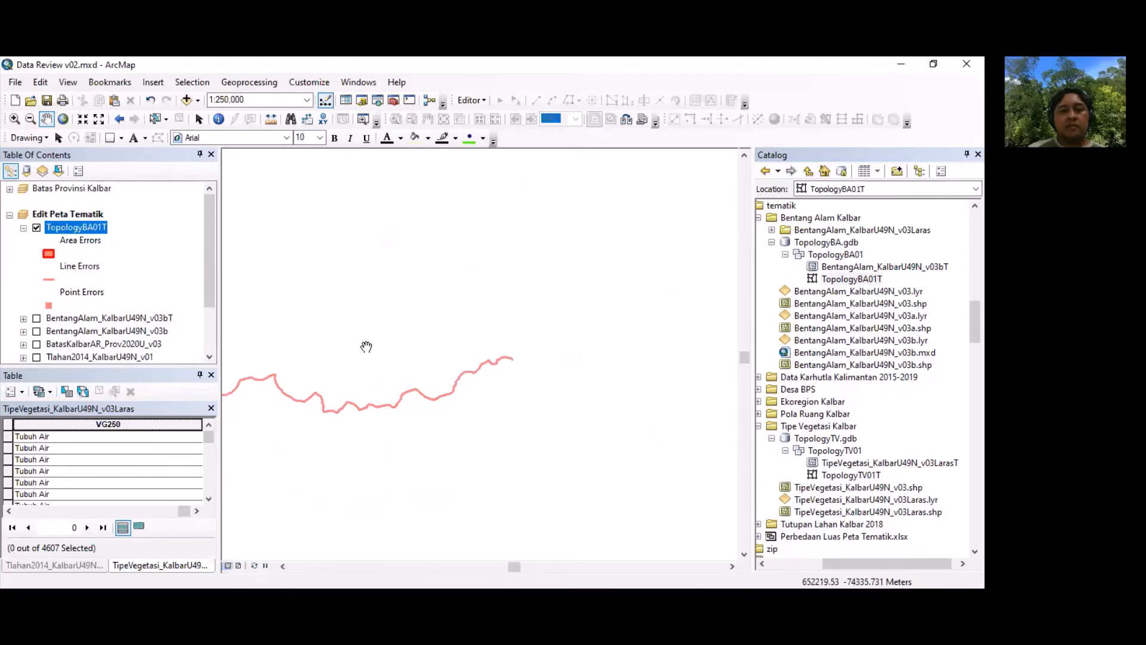
drag(582, 282, 274, 384)
drag(540, 277, 290, 424)
drag(577, 333, 380, 458)
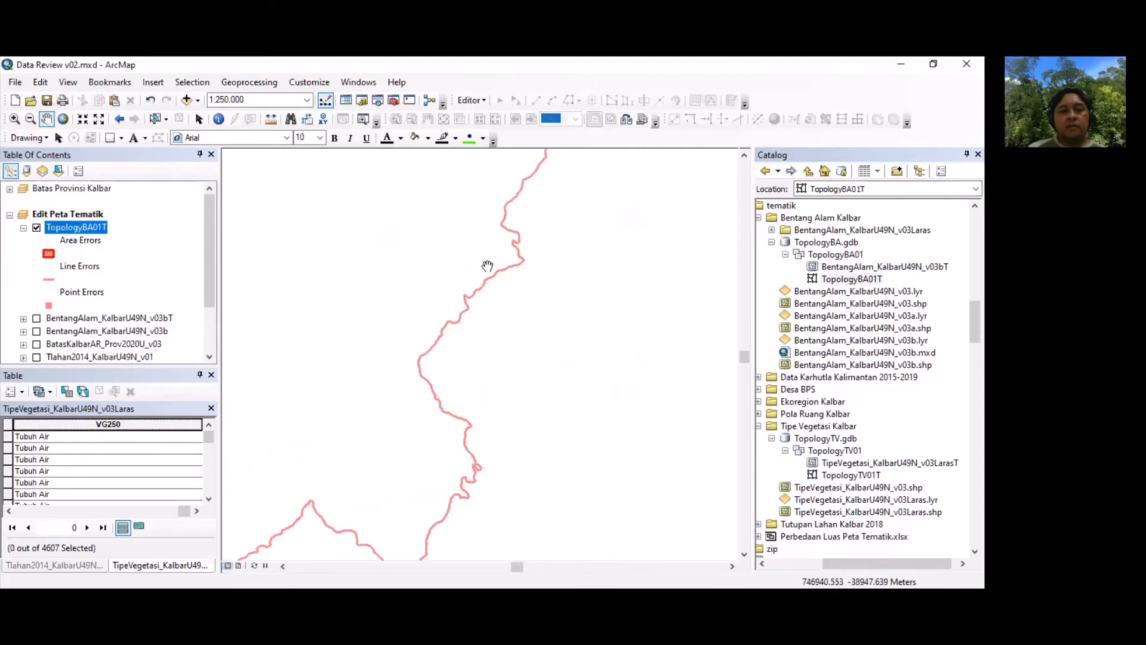
drag(488, 263, 438, 432)
drag(531, 272, 403, 457)
drag(442, 286, 508, 495)
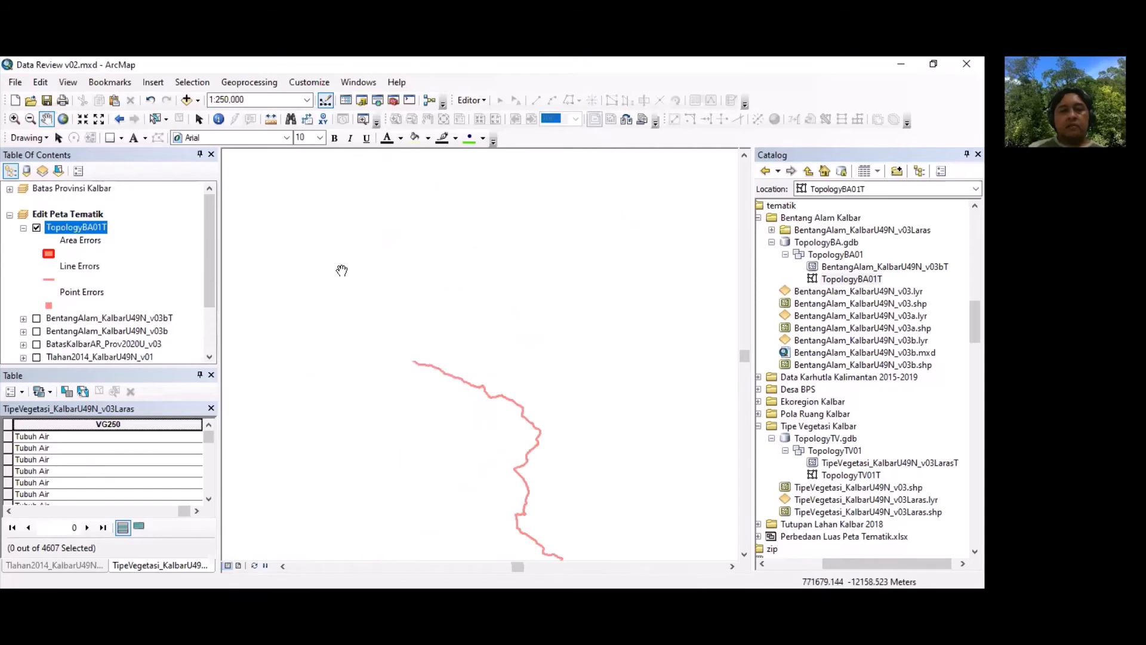
drag(343, 268, 371, 517)
drag(583, 254, 378, 332)
drag(527, 279, 278, 398)
mouse_move(485, 251)
mouse_down()
mouse_move(427, 402)
mouse_move(376, 483)
mouse_up()
drag(445, 263, 364, 515)
drag(514, 253, 343, 308)
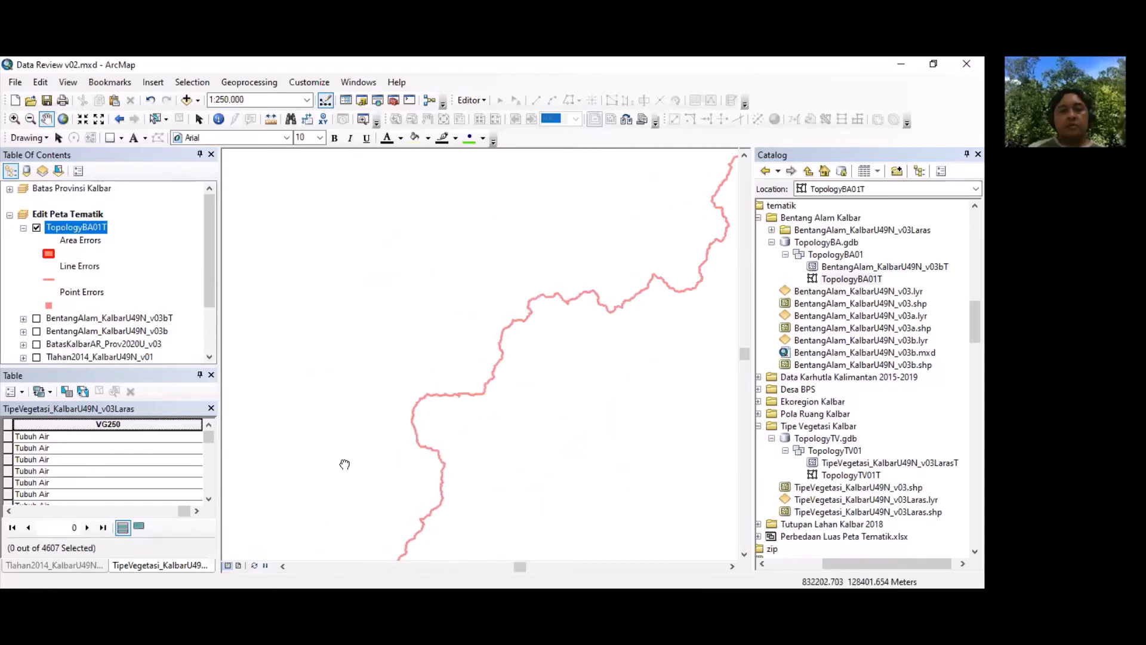
drag(342, 463, 471, 253)
drag(464, 300, 415, 378)
drag(357, 351, 671, 189)
drag(468, 414, 625, 310)
drag(393, 261, 528, 425)
drag(284, 400, 572, 425)
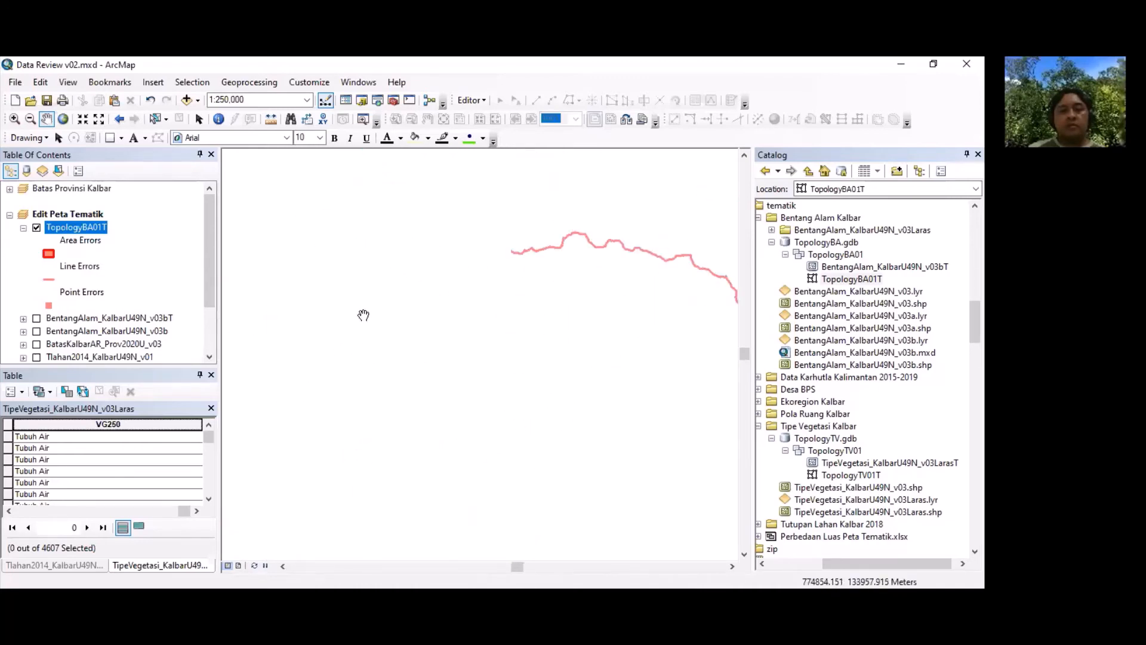
drag(365, 264, 486, 400)
drag(460, 259, 455, 420)
drag(321, 411, 687, 358)
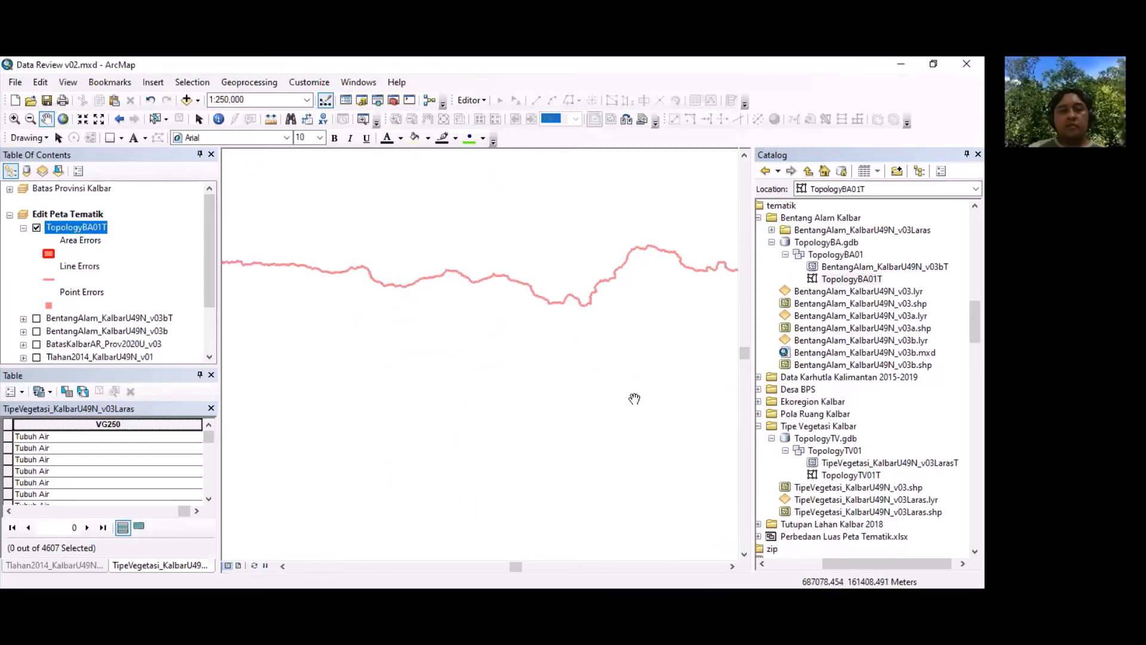
drag(499, 396, 568, 276)
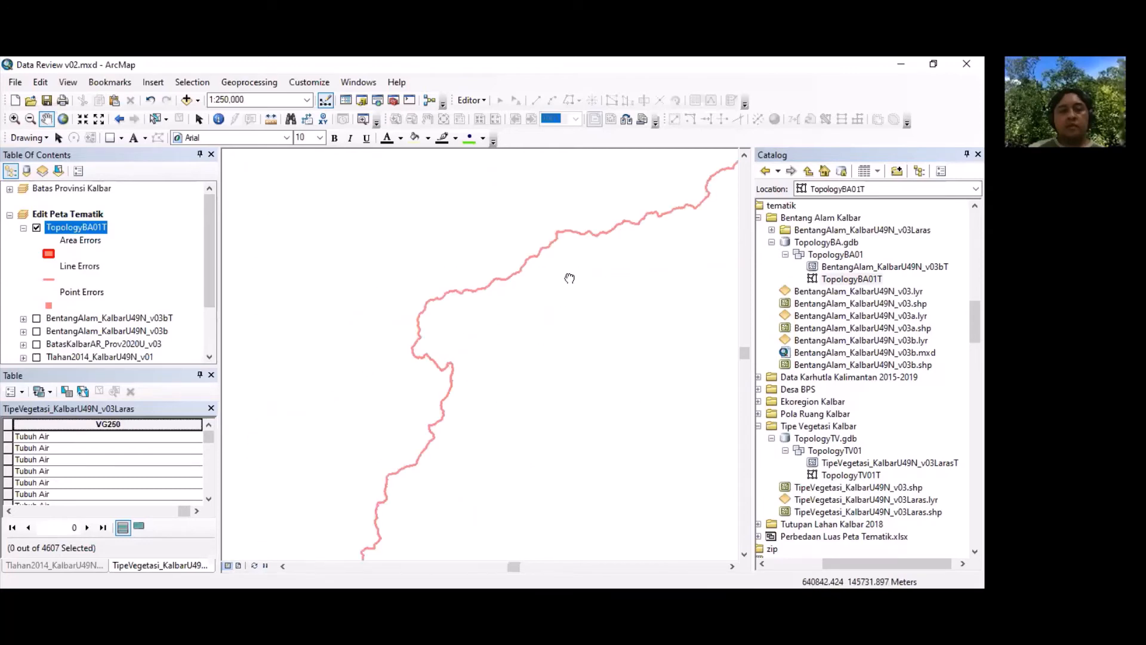
drag(399, 375, 579, 330)
drag(437, 391, 491, 308)
drag(392, 356, 628, 378)
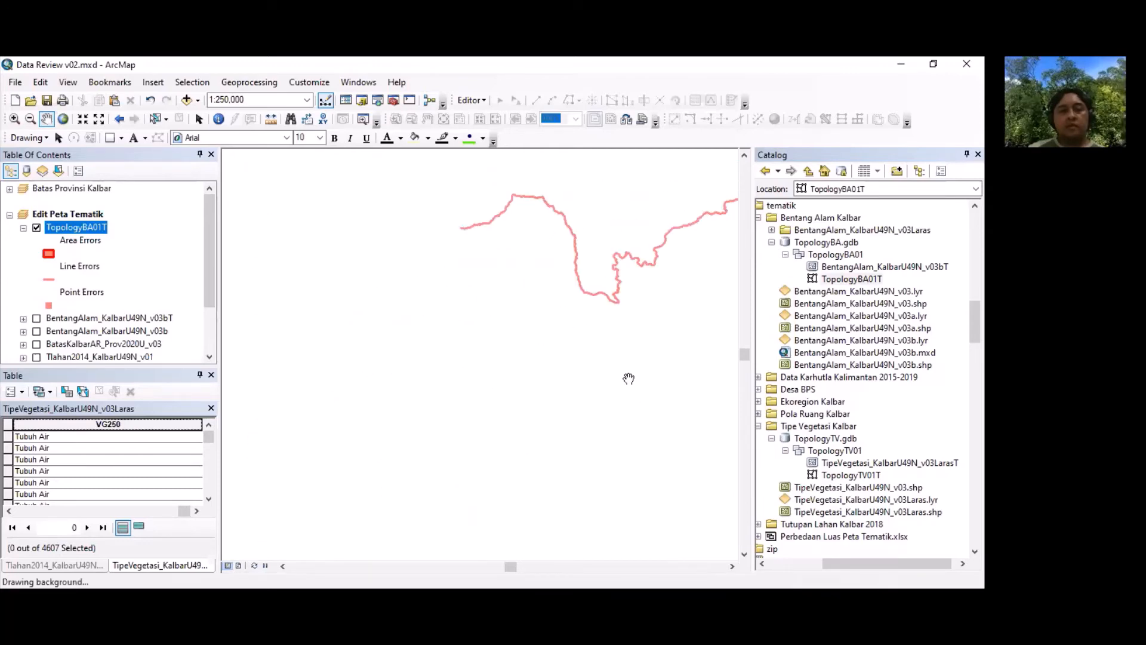
drag(373, 362, 641, 374)
drag(425, 400, 687, 350)
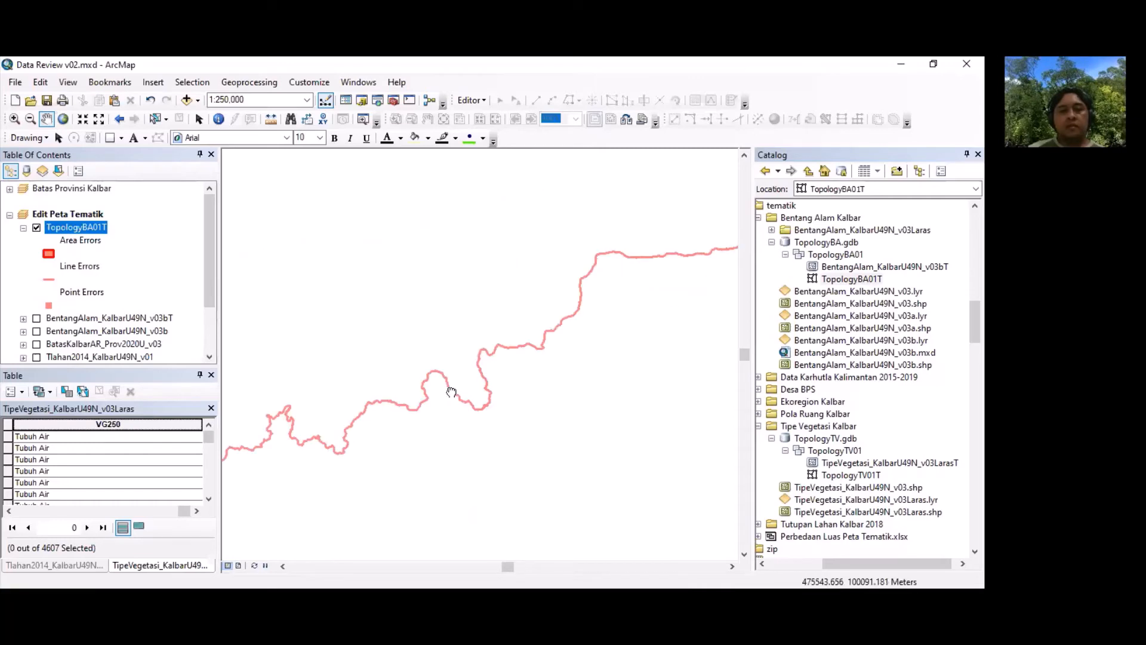
drag(552, 311, 643, 390)
drag(342, 382, 529, 453)
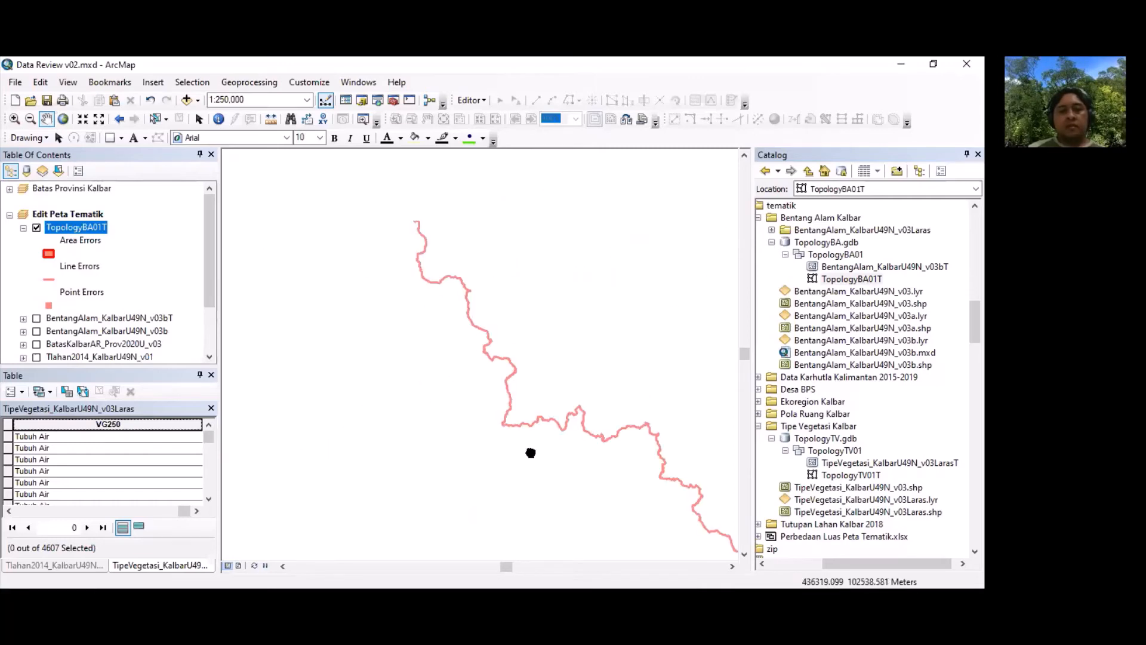
drag(370, 263, 451, 457)
drag(352, 298, 440, 409)
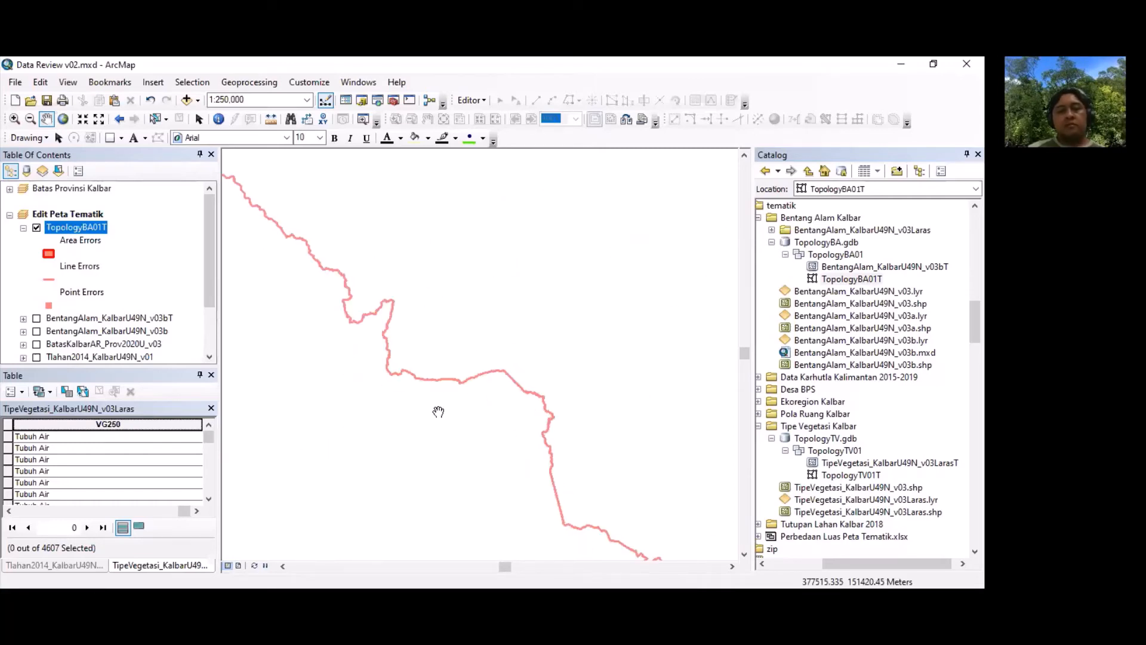
drag(440, 310, 399, 456)
drag(458, 537, 345, 306)
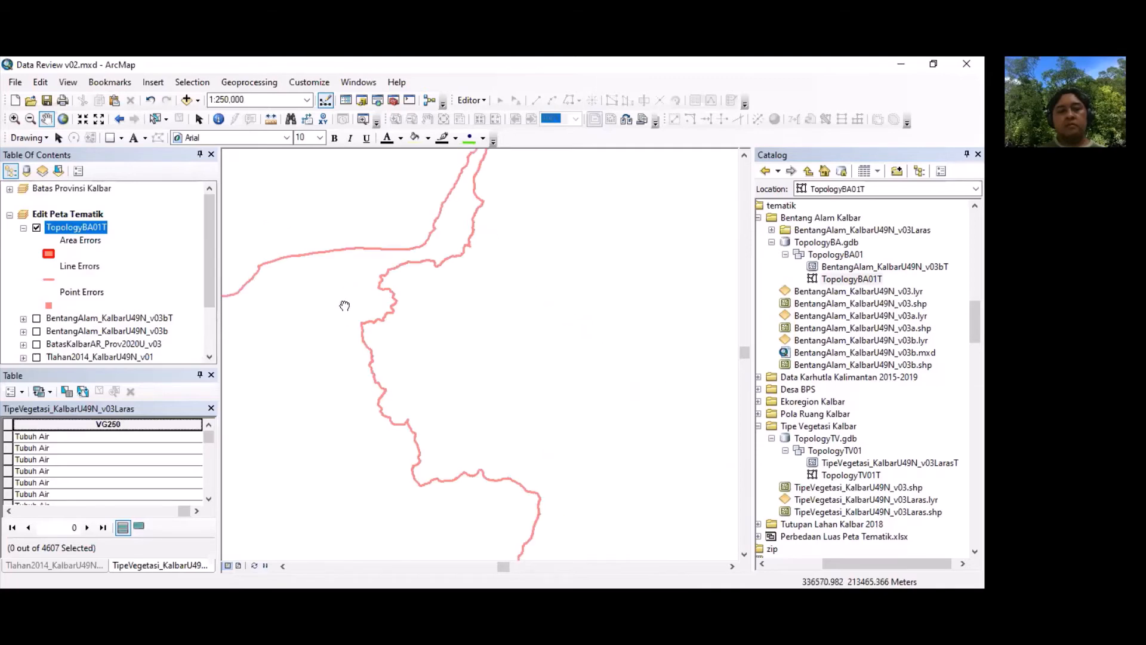
drag(366, 468, 614, 268)
drag(434, 355, 597, 218)
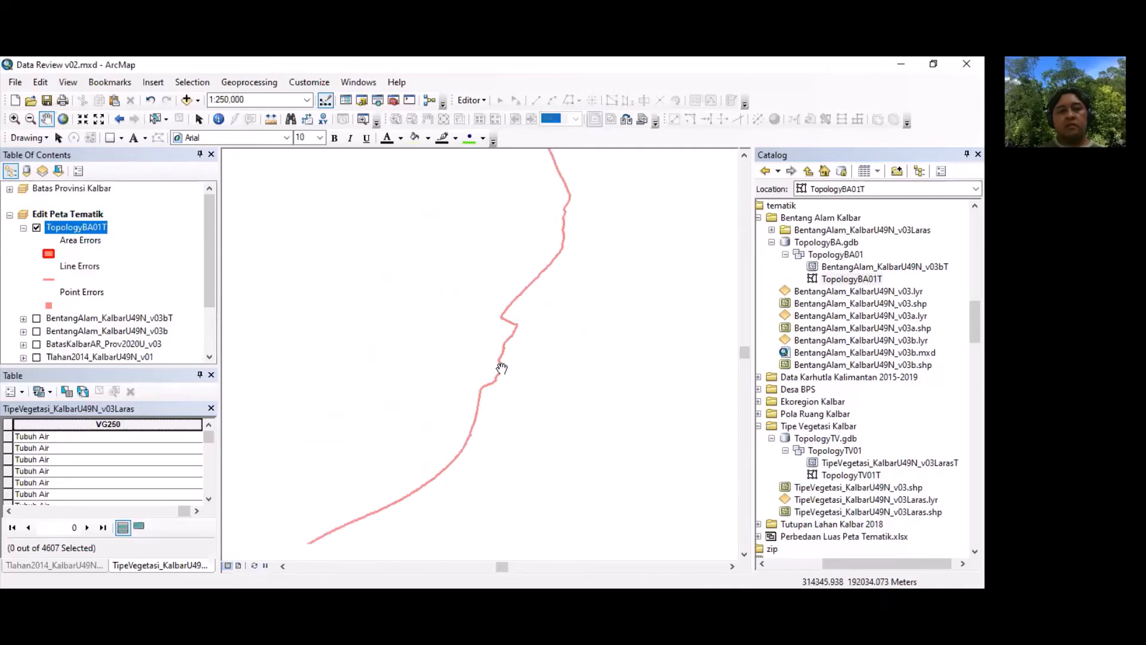
drag(502, 368, 588, 307)
drag(606, 179, 600, 315)
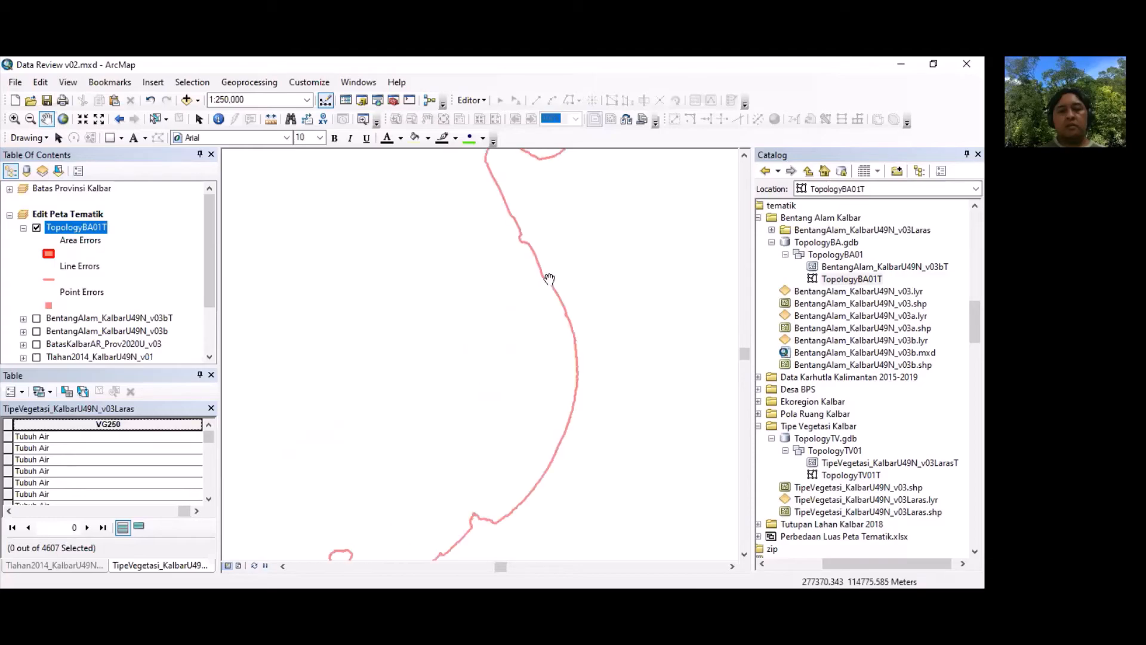
drag(551, 240, 566, 336)
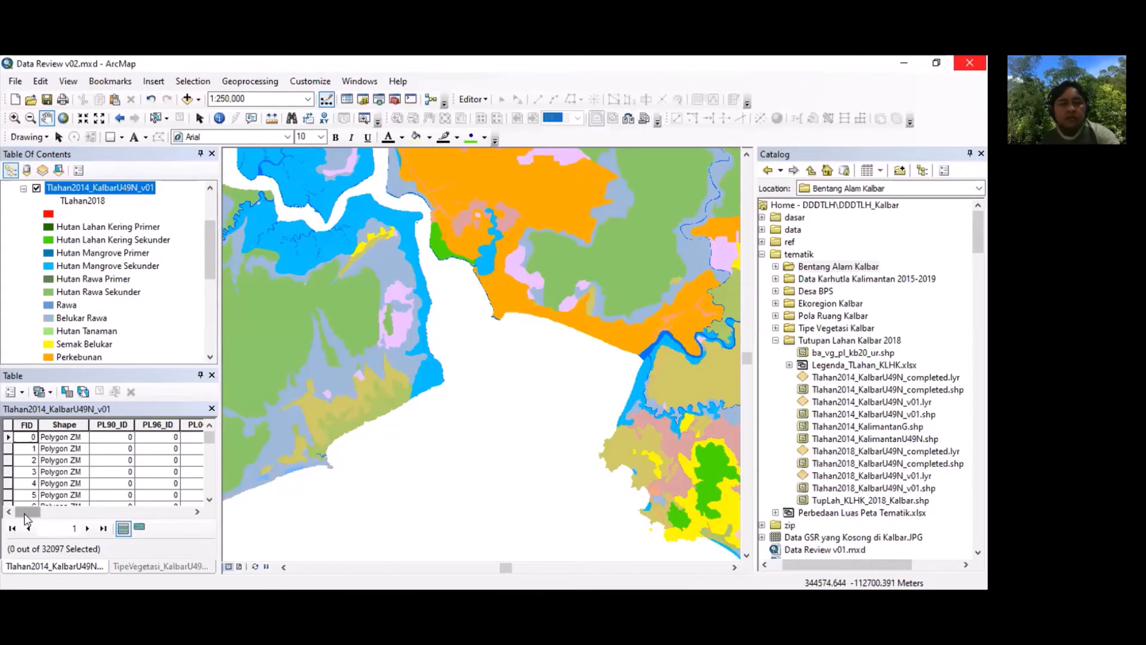
Step: Examine the TLahan2014 and LuasHA columns in the attribute table of Tlahan2014_KalbarU49N_v01
drag(24, 514, 172, 511)
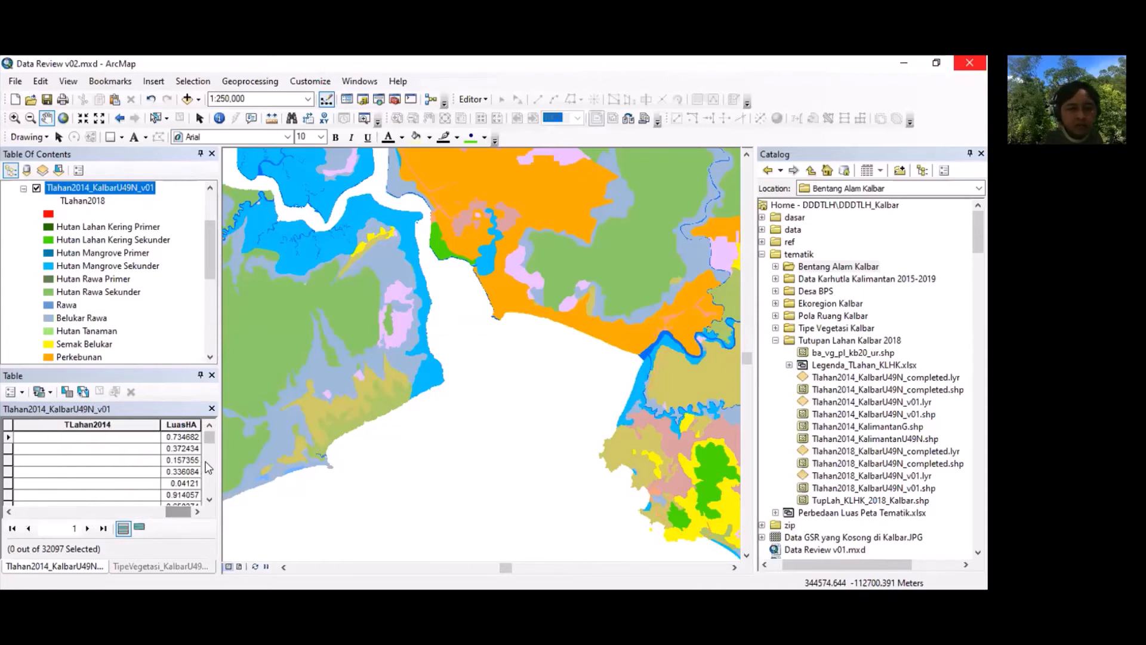
mouse_move(206, 437)
mouse_down()
mouse_move(206, 492)
mouse_move(208, 432)
mouse_up()
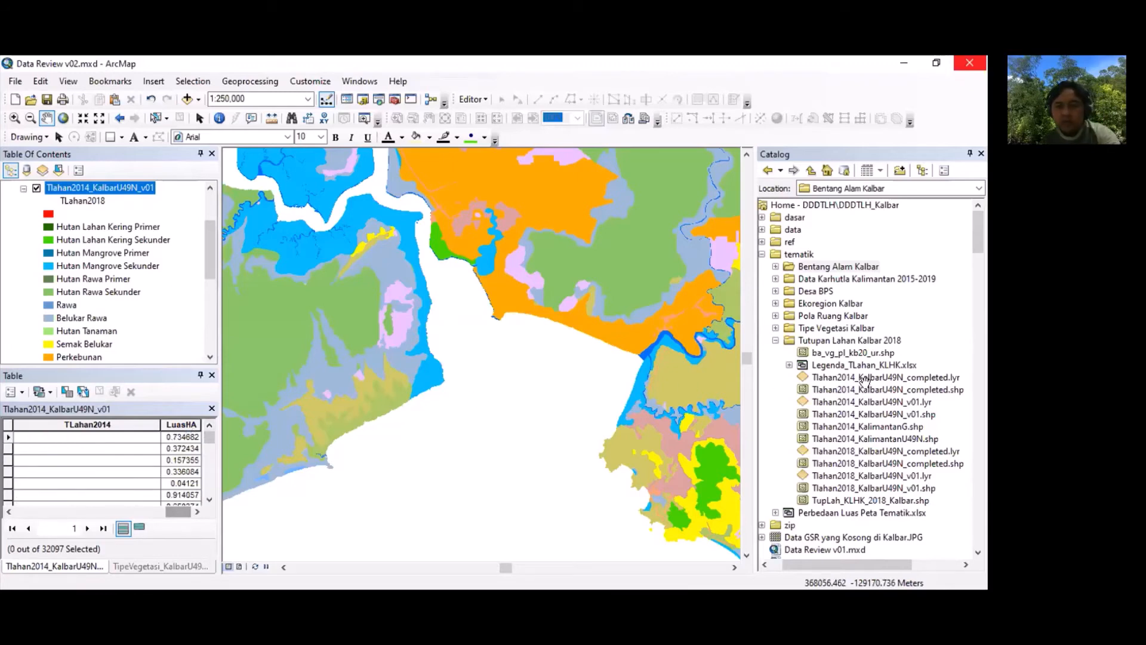
Step: Add the Tlahan2014_KalbarU49N_completed.lyr layer to the map and expand its legend
click(868, 385)
drag(867, 378, 412, 329)
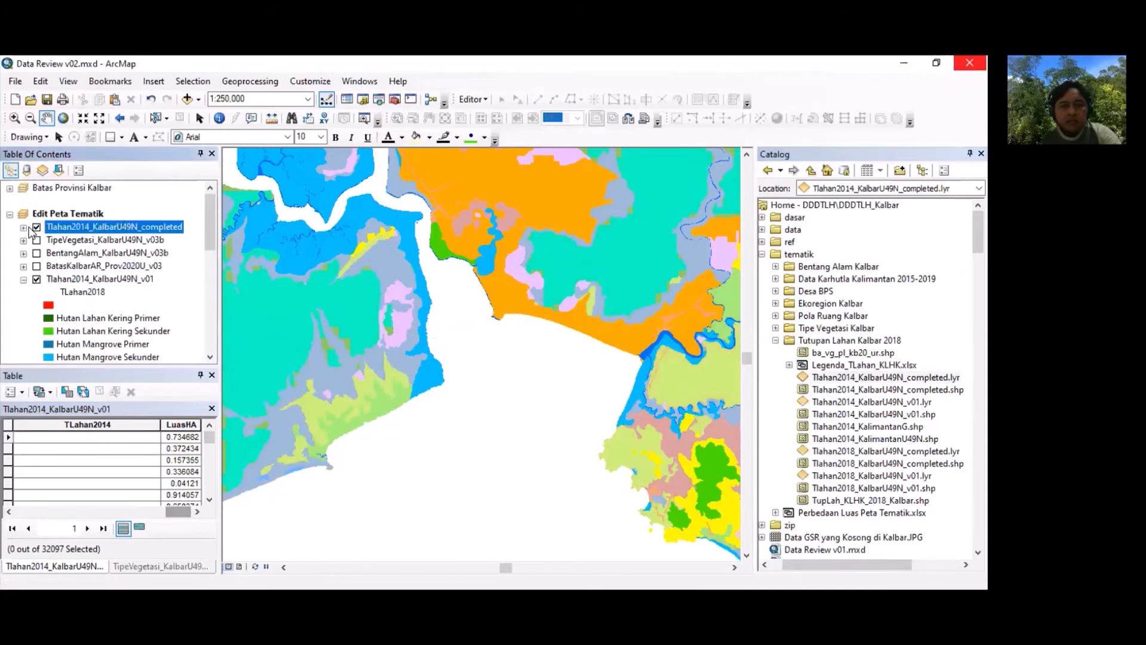
click(24, 228)
Step: View the attribute table of Tlahan2014_KalbarU49N_completed with the TLahan2014 column sorted in ascending order
right_click(91, 190)
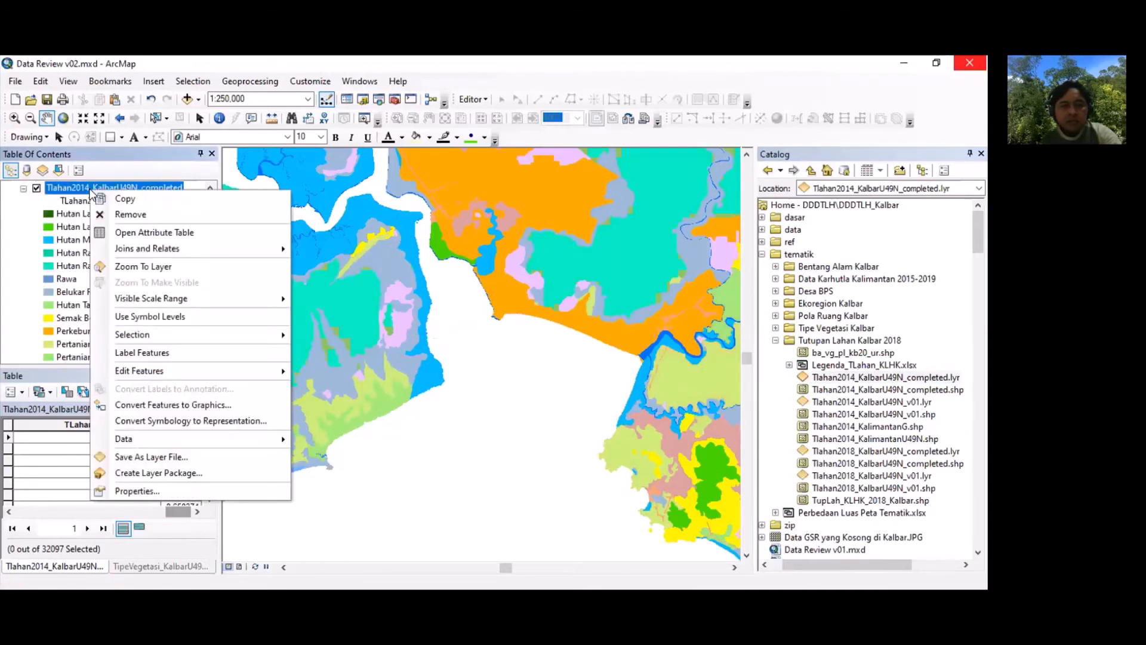
click(122, 233)
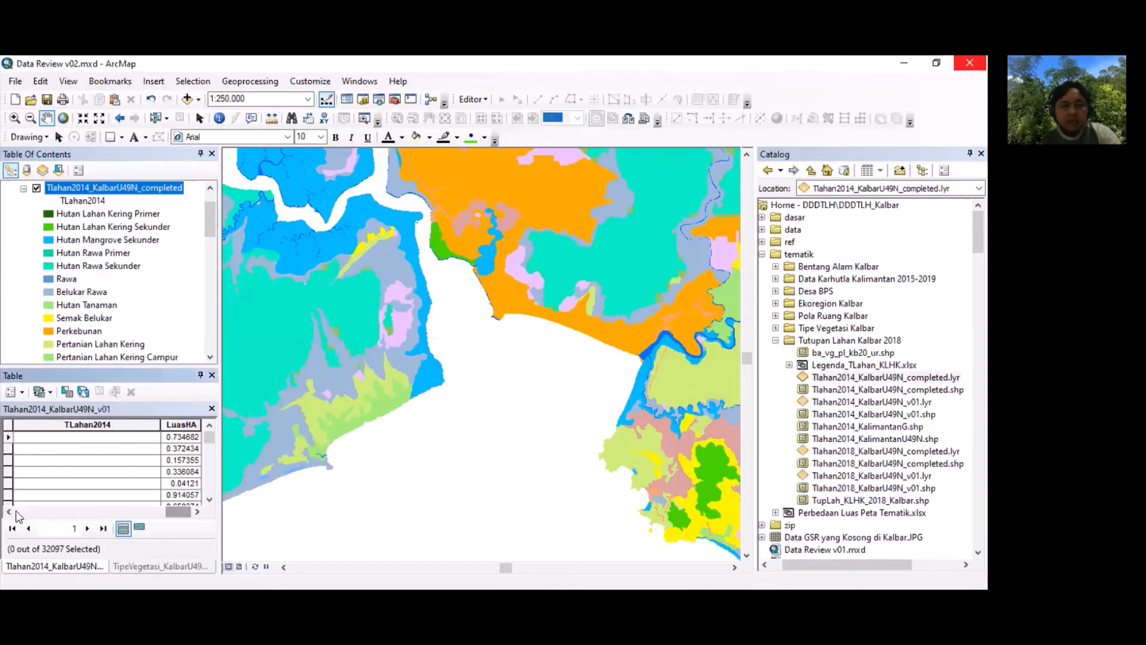
click(134, 421)
right_click(134, 421)
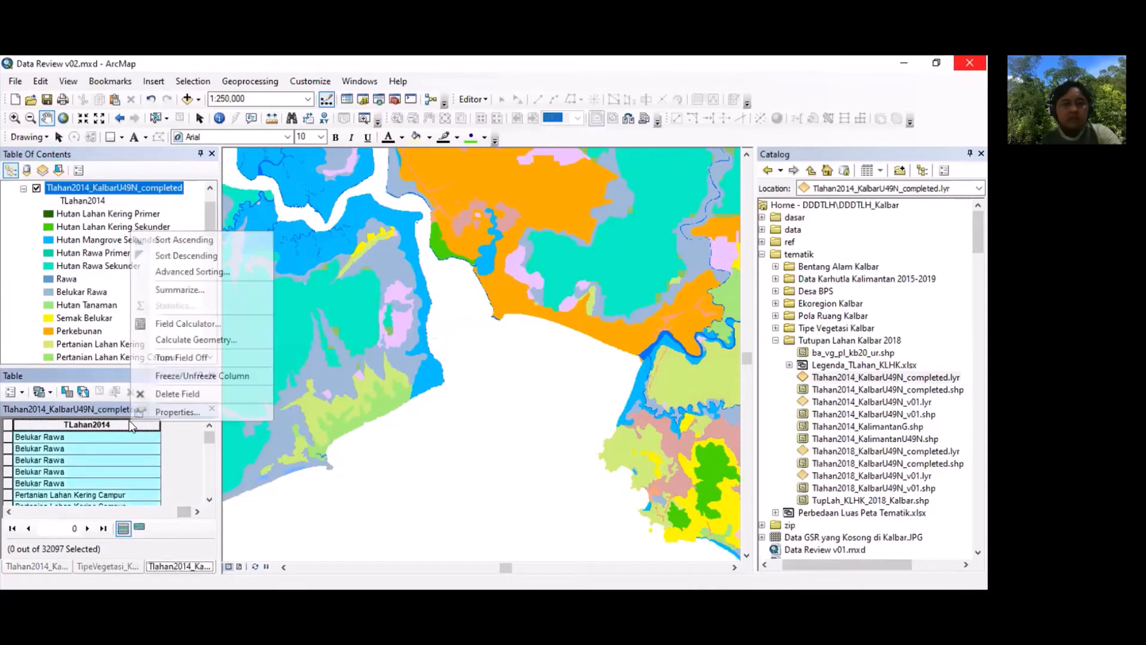
click(215, 237)
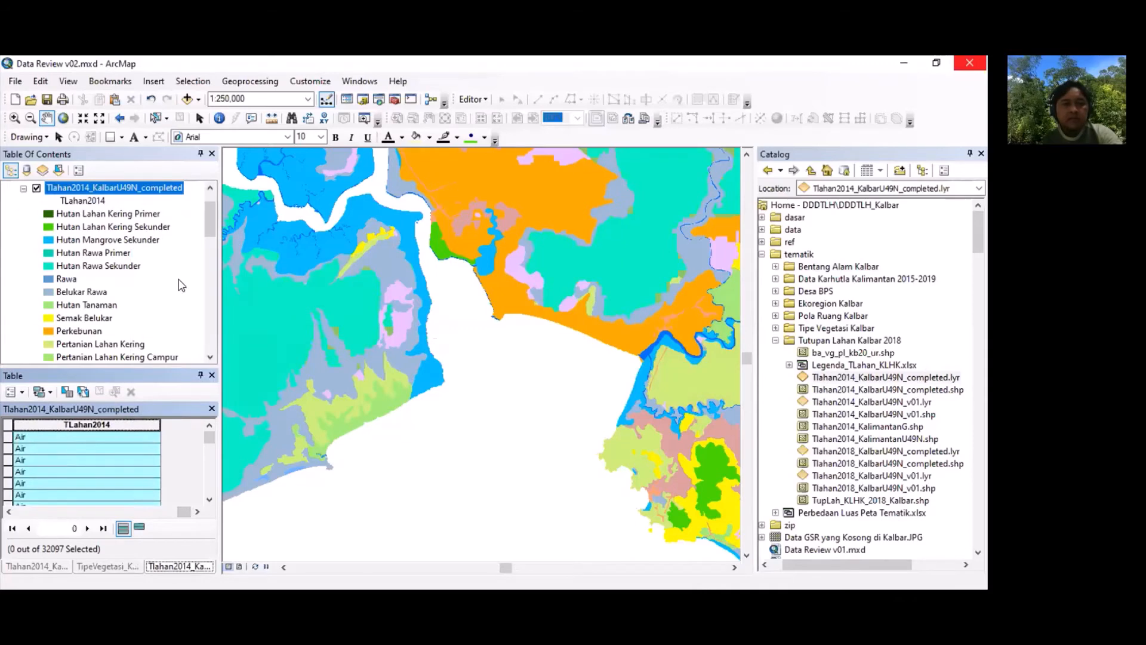
drag(210, 436, 169, 442)
Step: Collapse the land cover legends and remove the Tlahan2014_KalbarU49N_v01 and Tlahan2018_KalbarU49N_v01 layers from the map
click(23, 188)
click(23, 240)
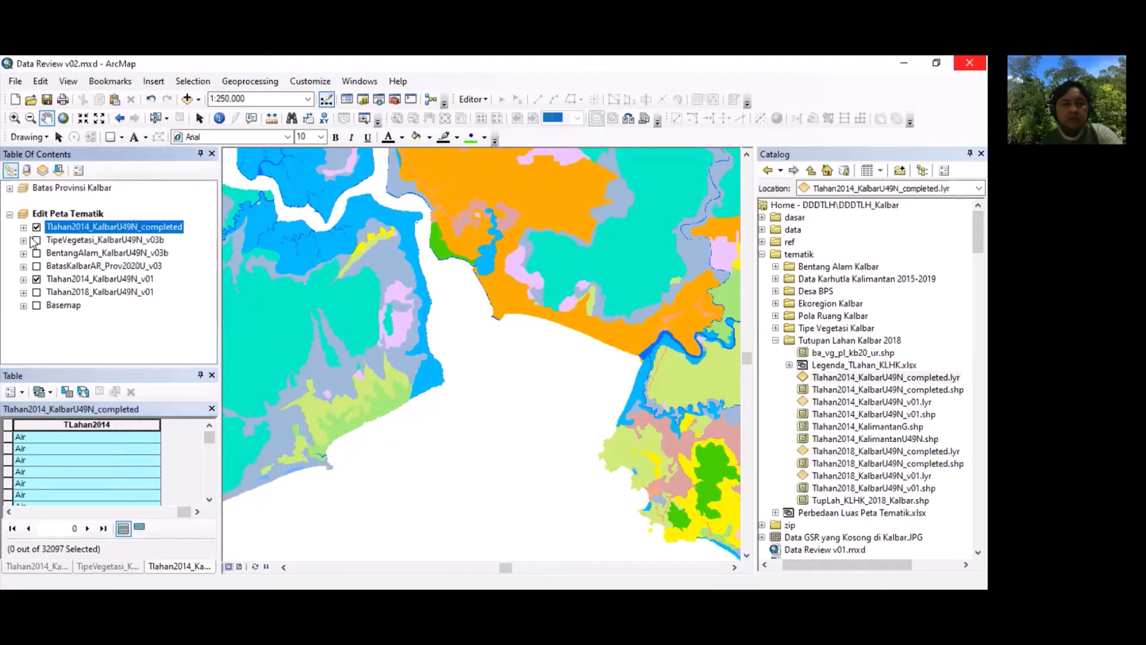
right_click(66, 279)
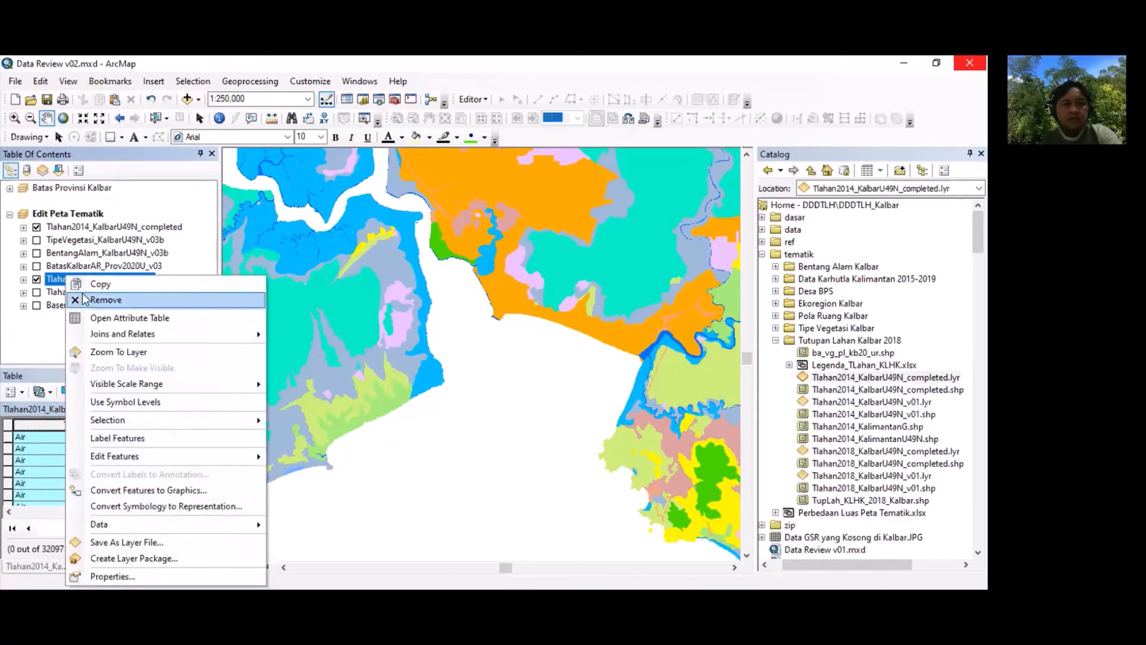
click(110, 300)
right_click(82, 283)
click(113, 300)
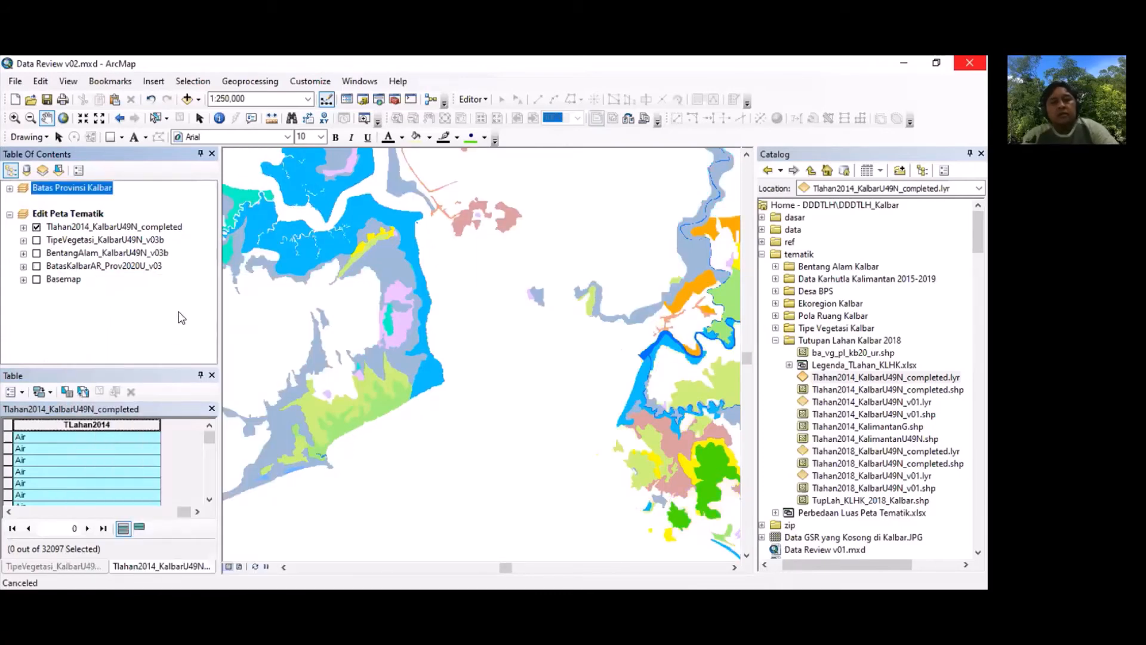
Step: Hide the Tlahan2014_KalbarU49N_completed layer and show the BatasKalbarAR_Prov2020U_v03 boundary at its full layer extent
click(37, 228)
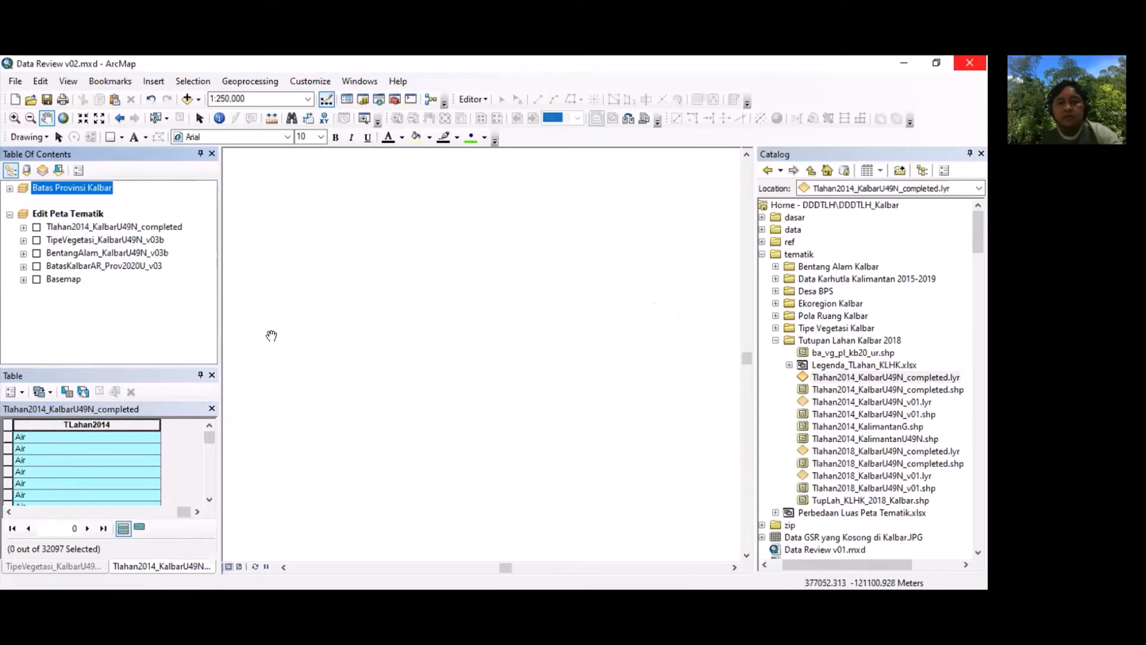
click(37, 267)
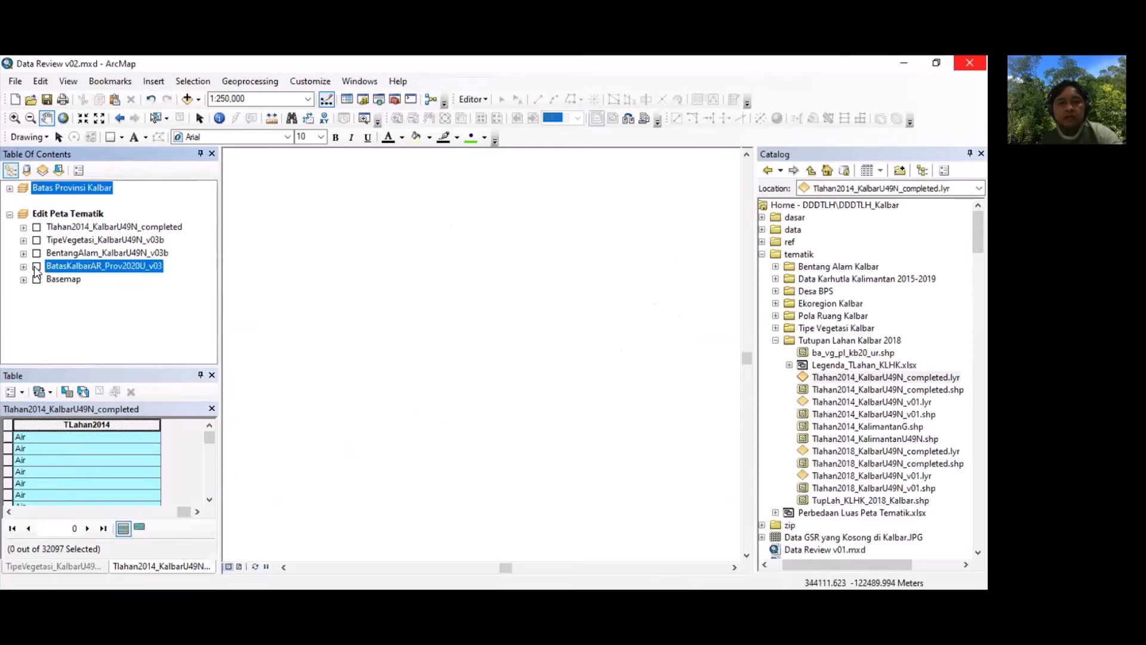
right_click(59, 267)
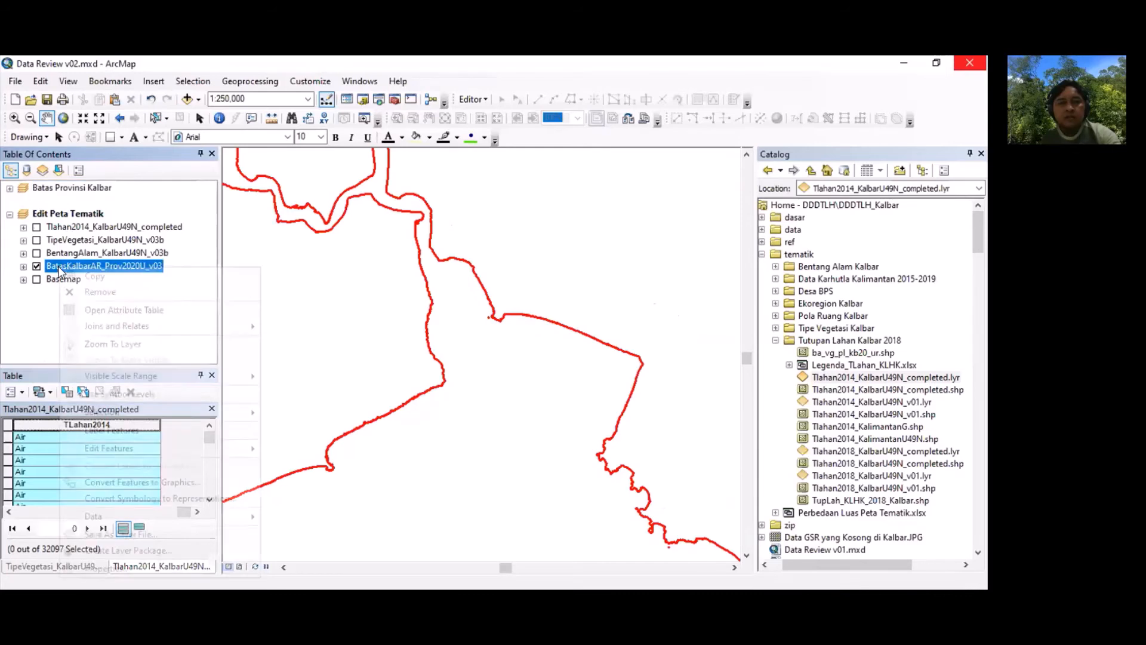
click(95, 342)
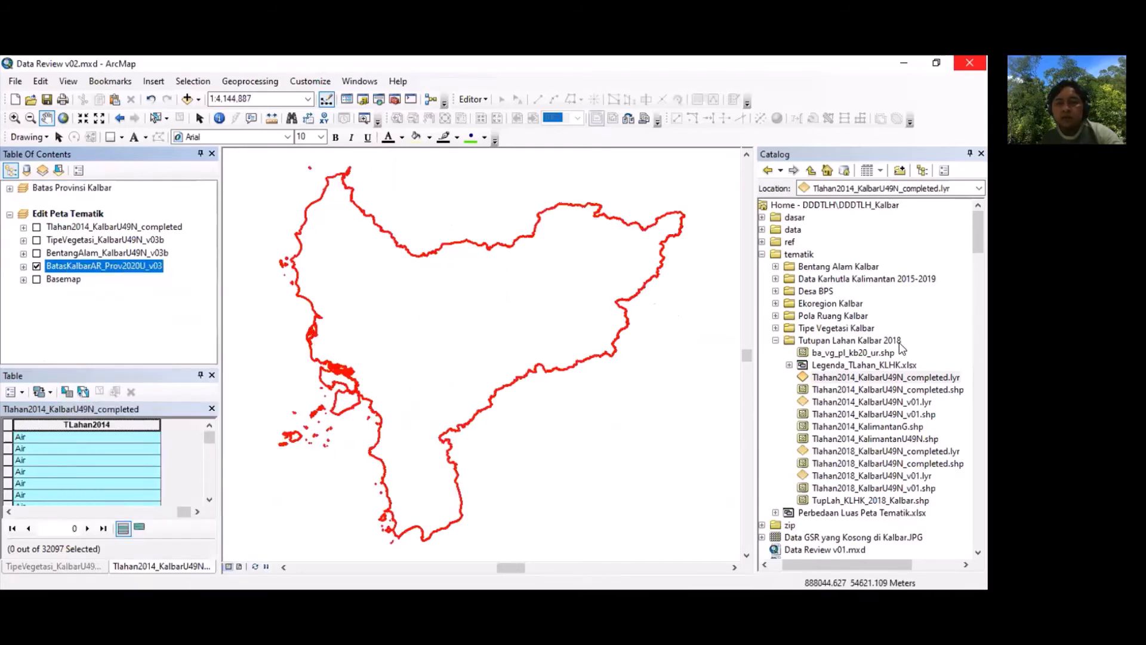
Step: Create a file geodatabase named TopologyPL2014 in the Tutupan Lahan Kalbar 2018 folder
drag(978, 243, 978, 251)
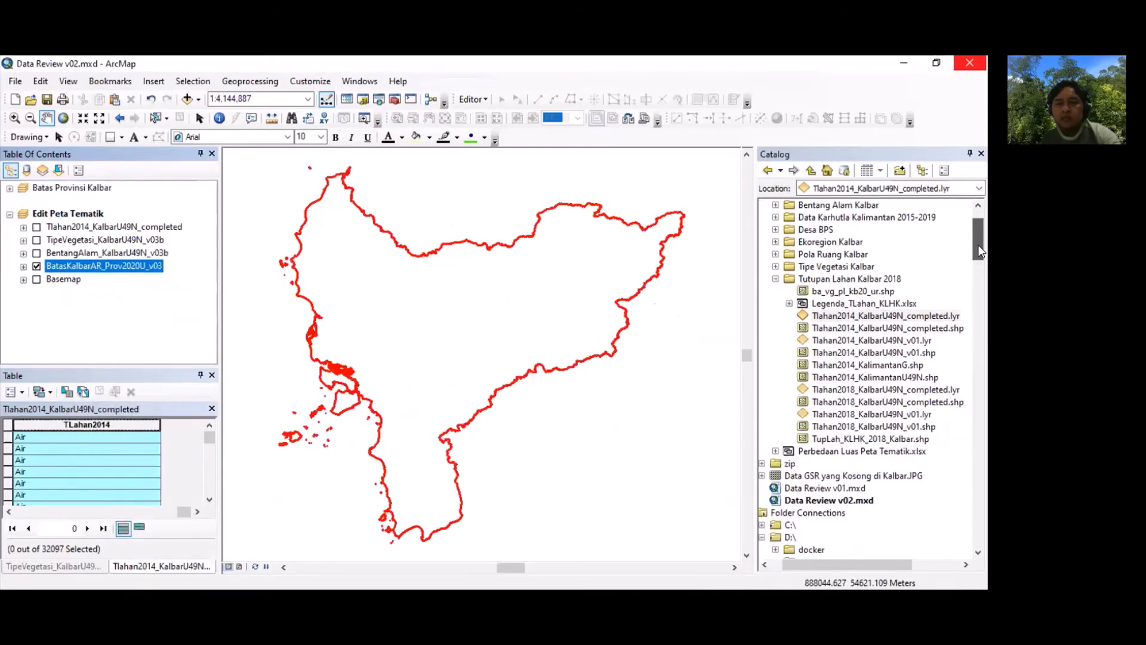
click(868, 279)
scroll(872, 282, up, 2)
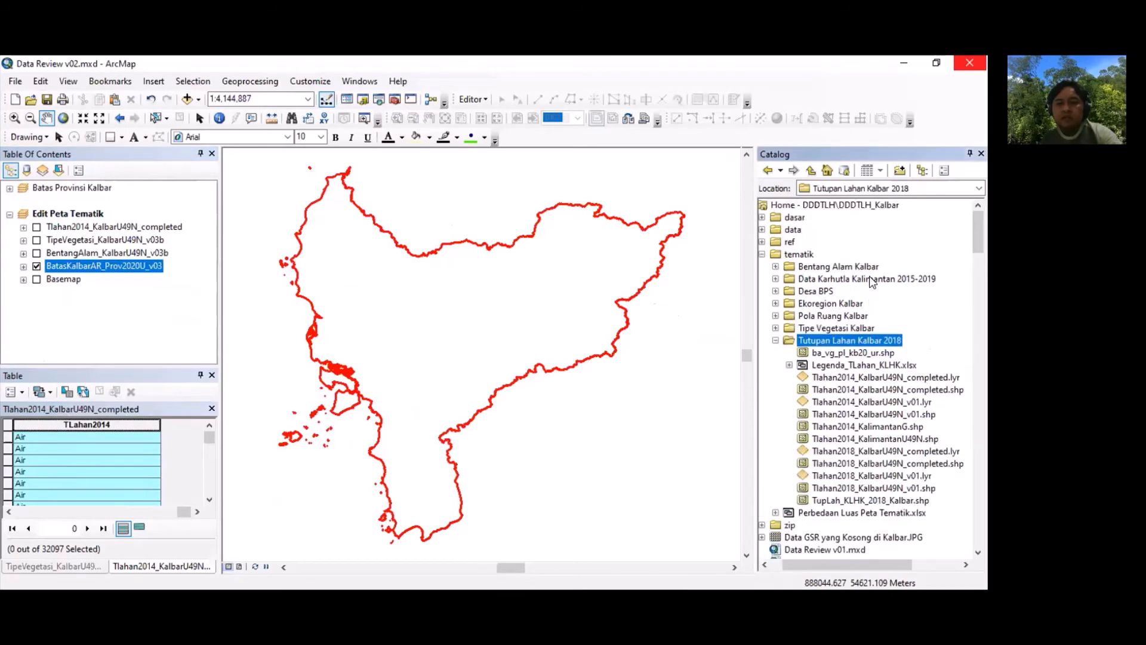
click(776, 267)
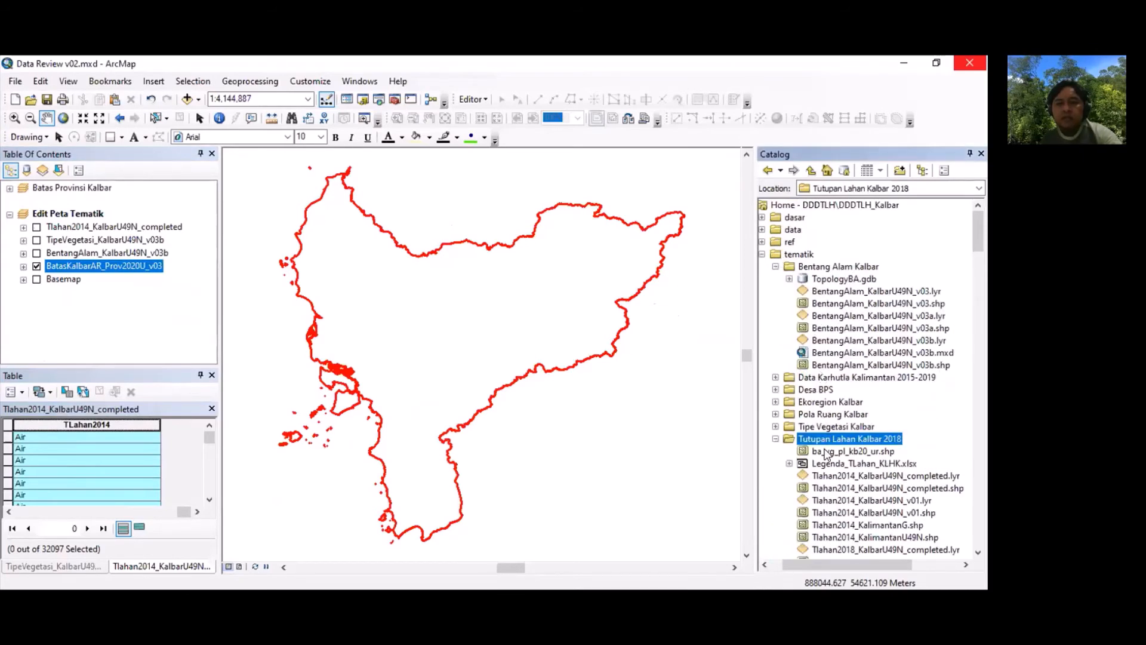
right_click(827, 441)
mouse_move(858, 533)
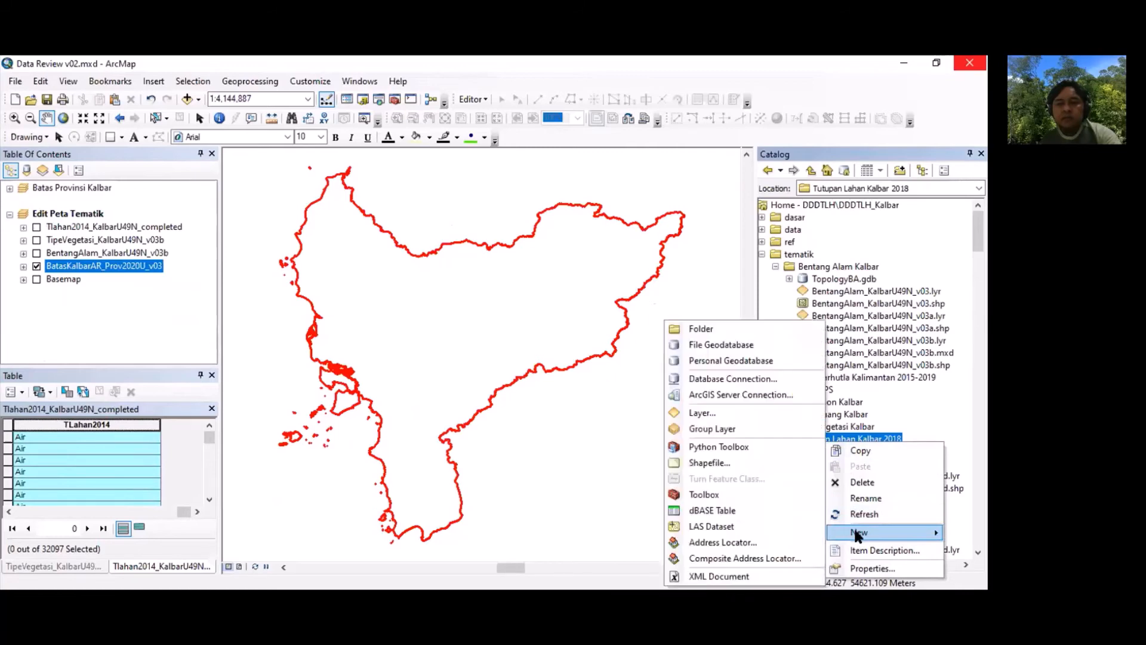
click(752, 345)
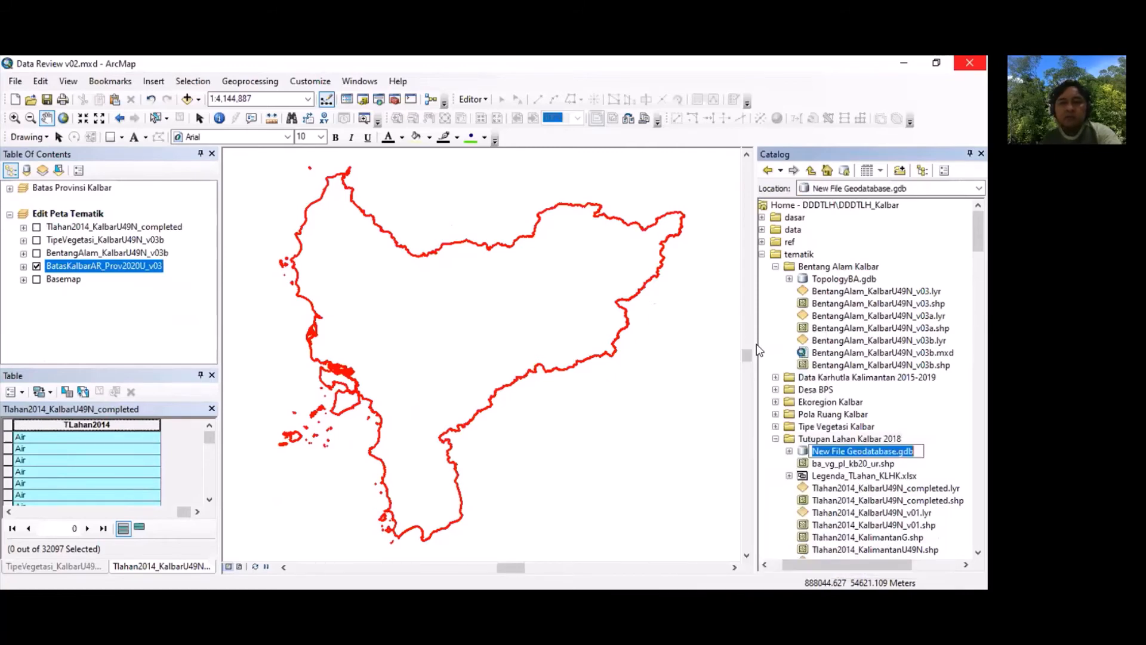
text(TopologyPL)
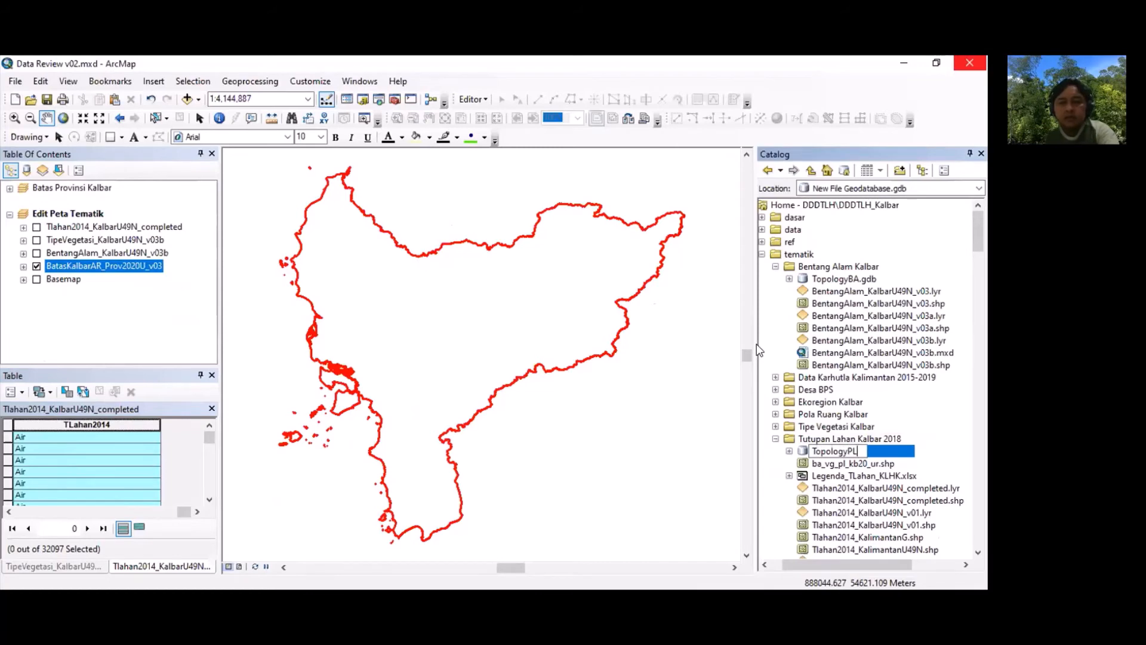
text(2014)
key(Return)
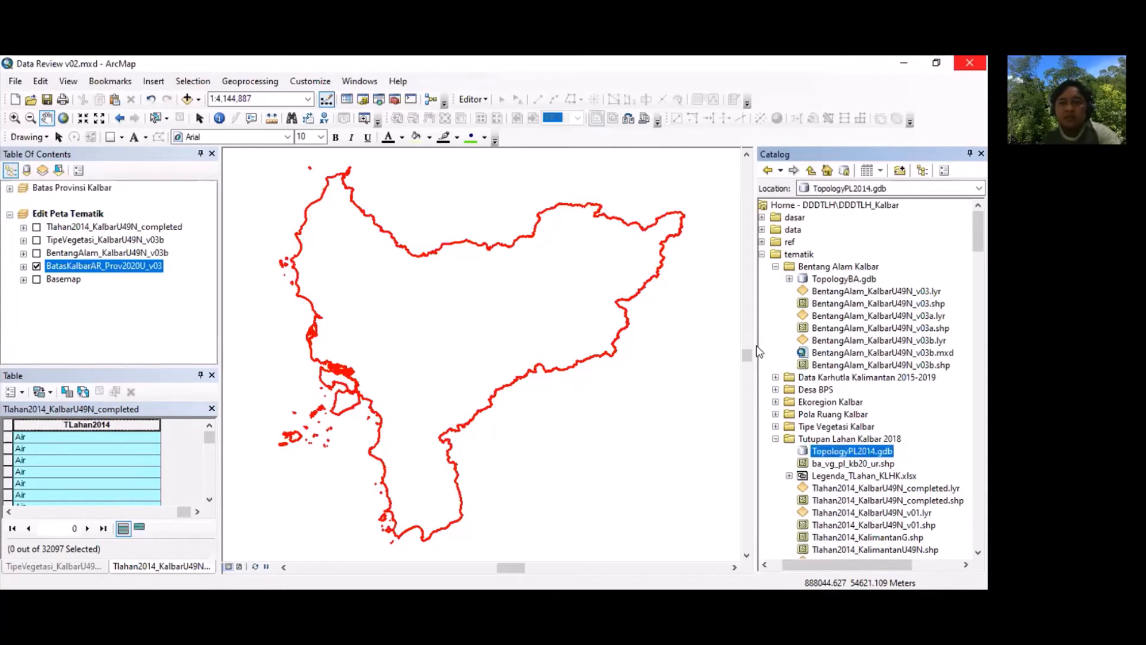
right_click(822, 453)
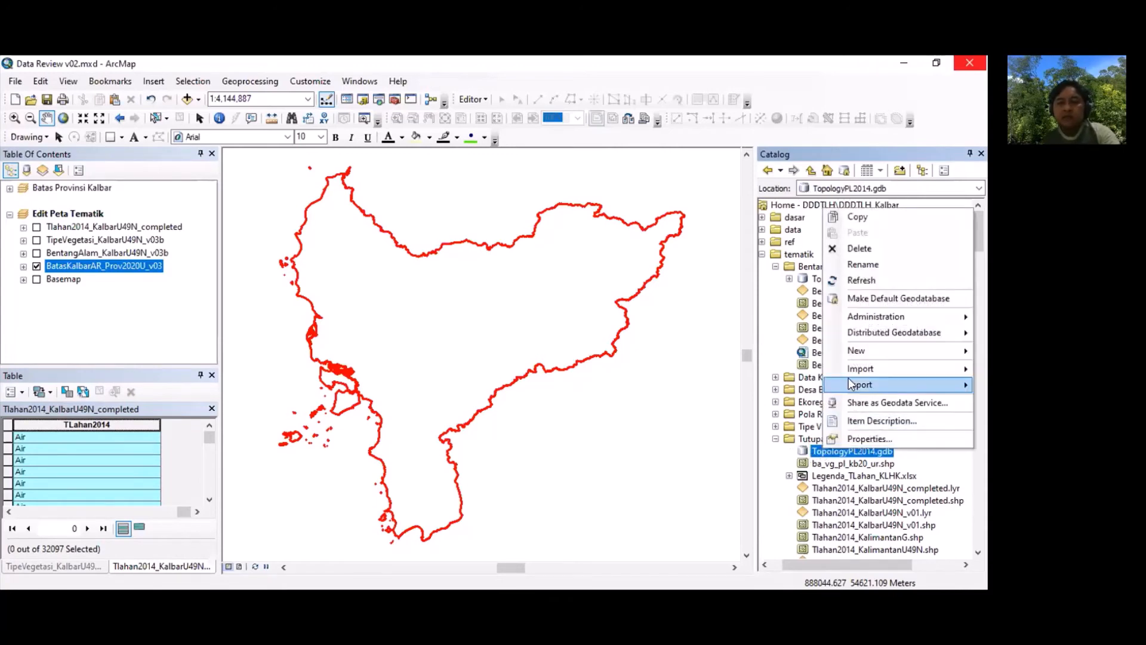
mouse_move(850, 357)
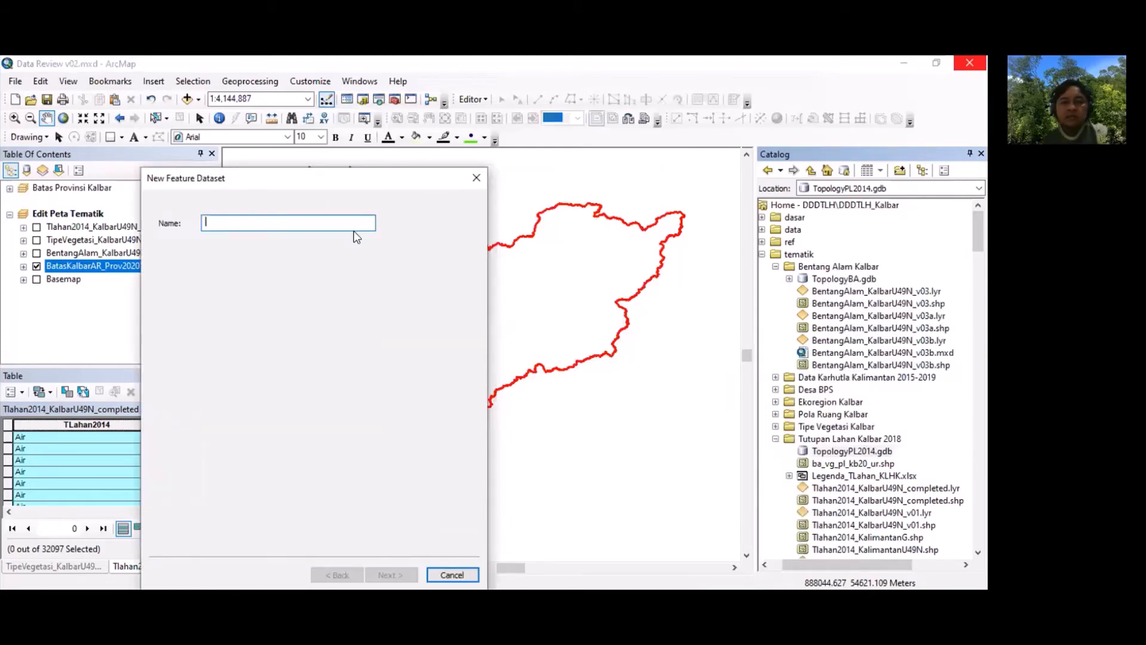
text(TopologyPL2)
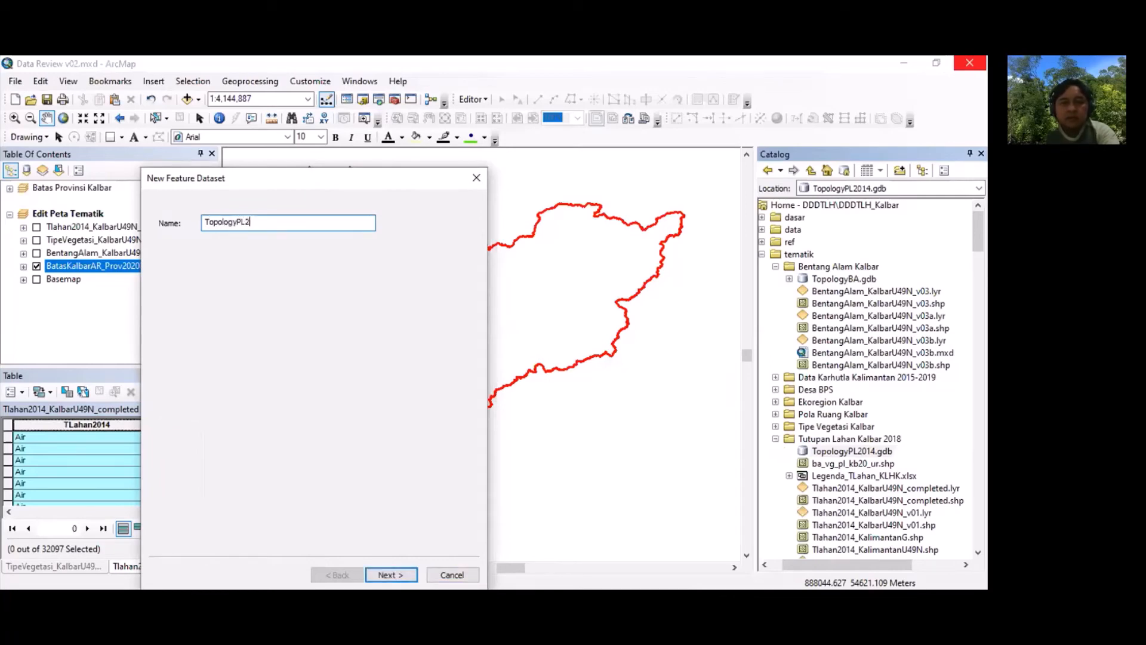
text(014T)
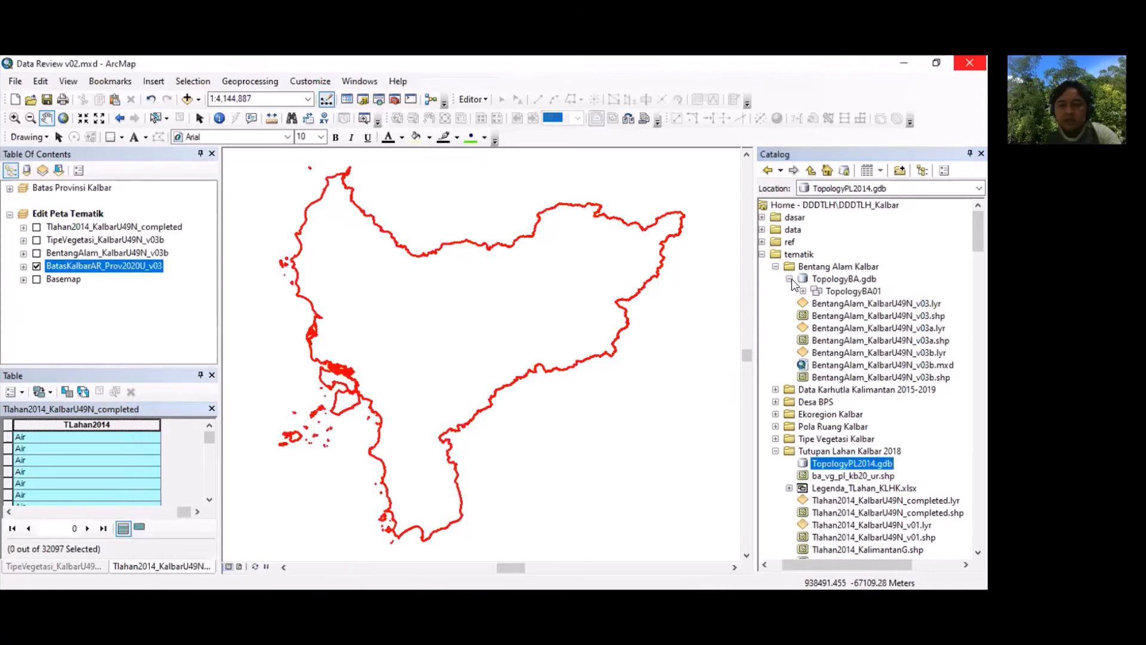
Step: Create a feature dataset named TopologyPL201401 in TopologyPL2014.gdb with the WGS 1984 UTM Zone 49N coordinate system and default tolerances
click(857, 465)
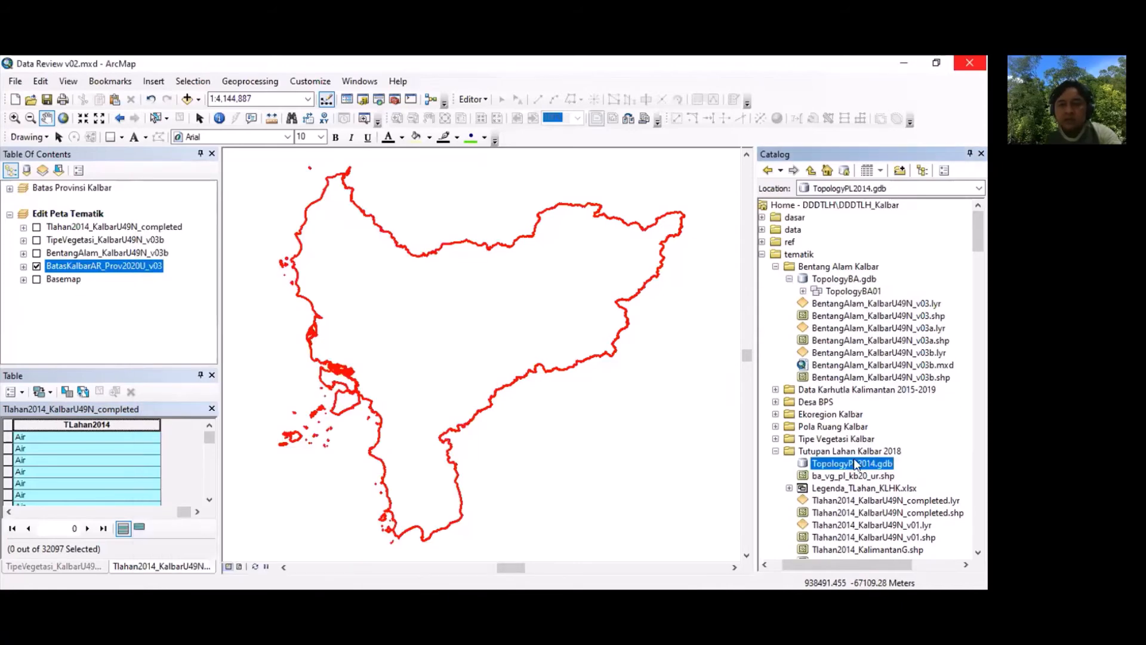
right_click(852, 461)
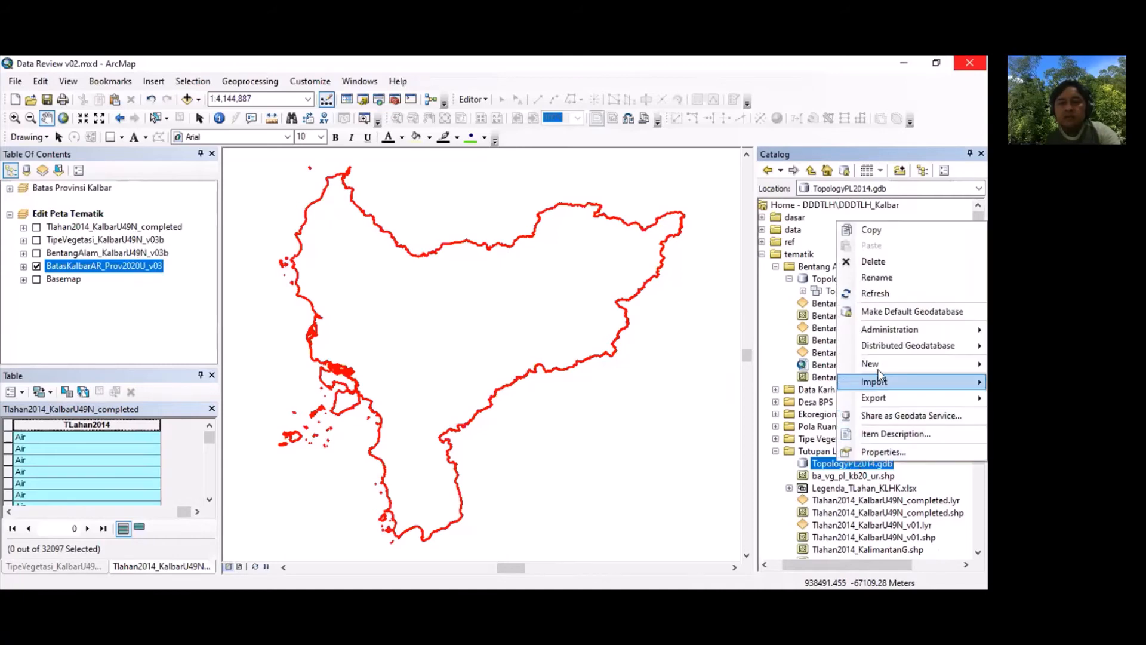
mouse_move(874, 364)
click(802, 363)
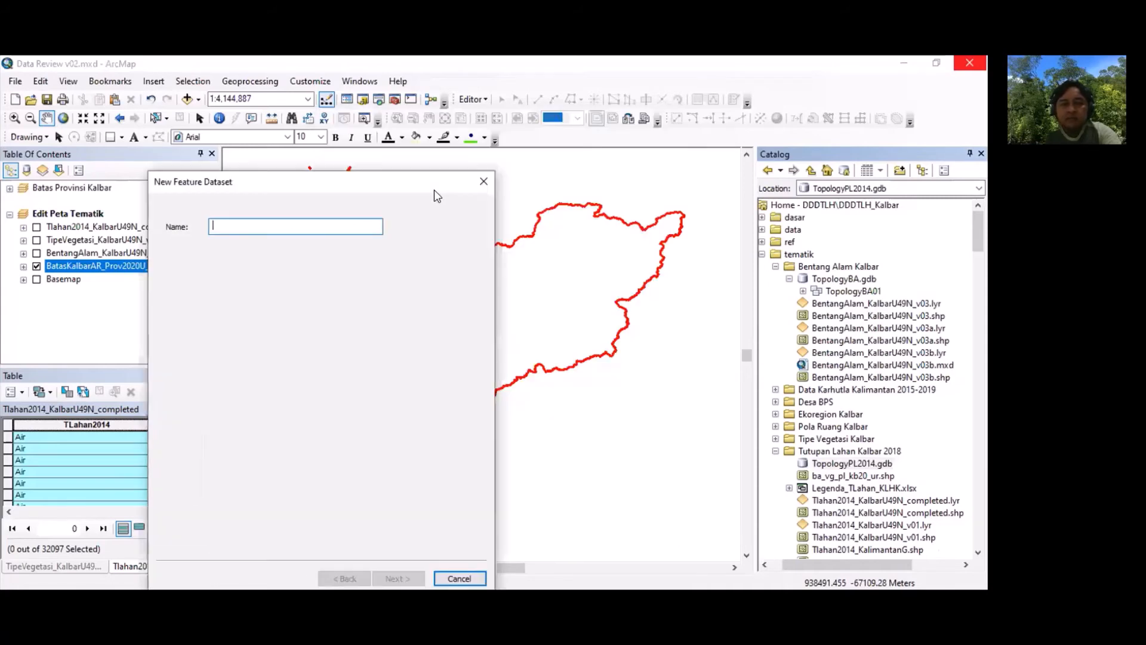
text(TopologyPL2014)
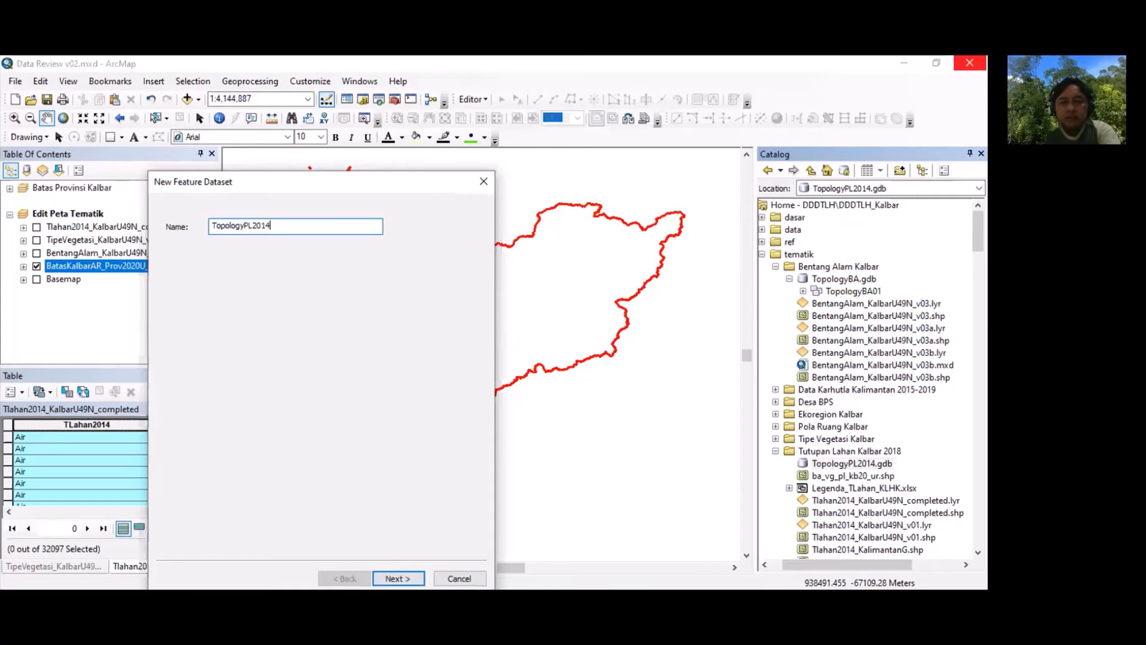
text(01)
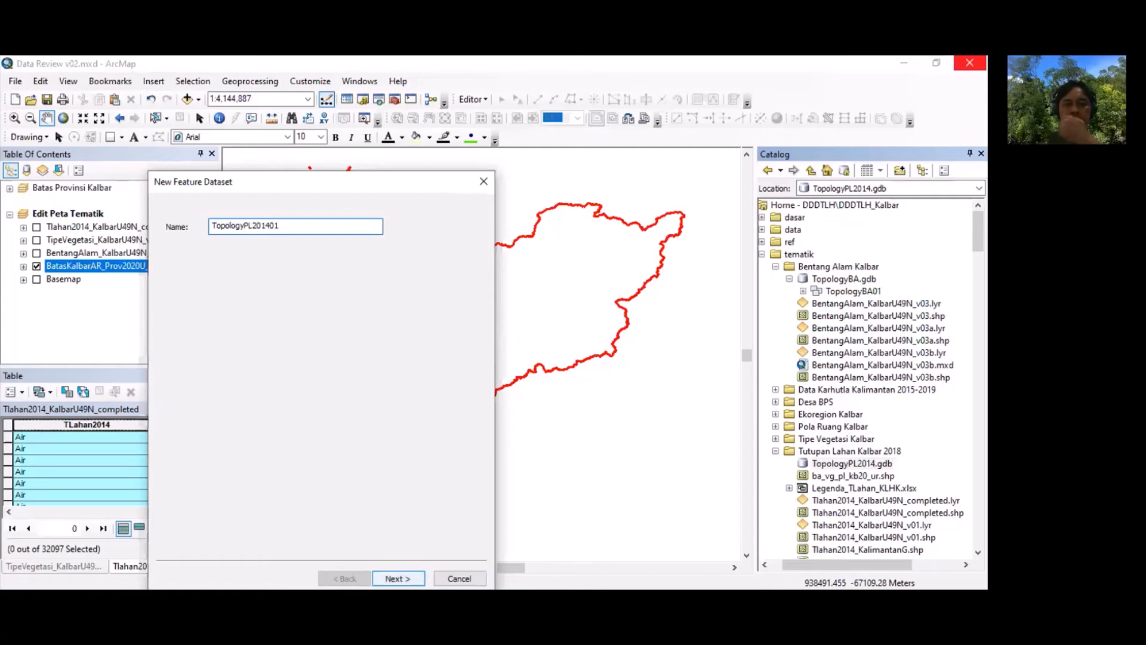
click(398, 578)
click(293, 334)
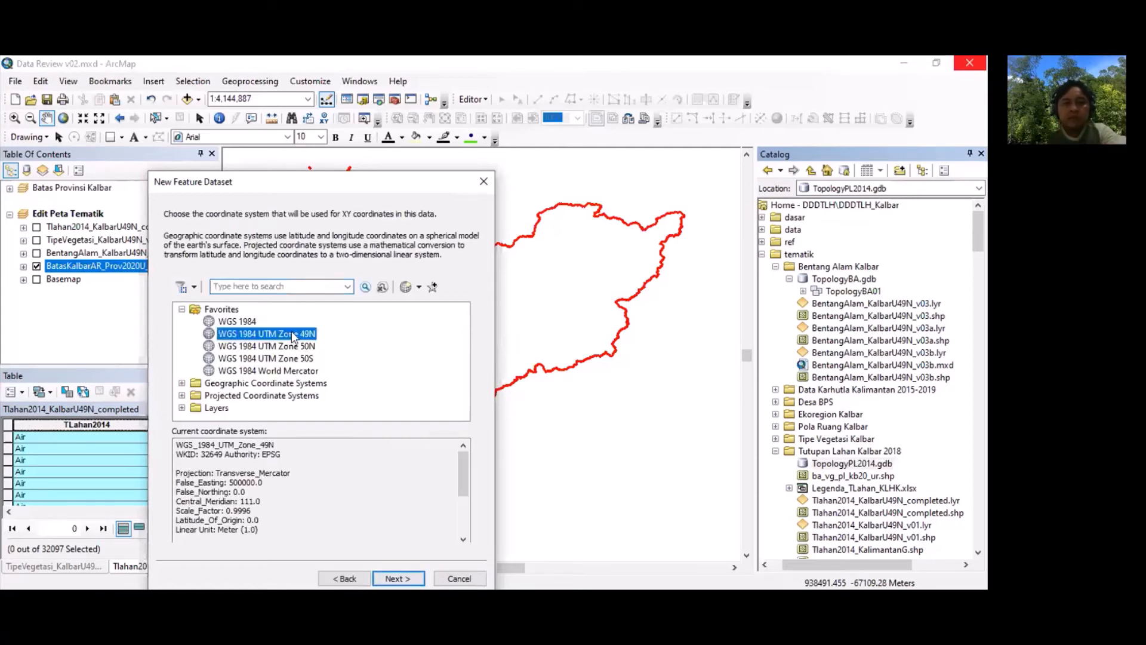
click(398, 578)
click(398, 579)
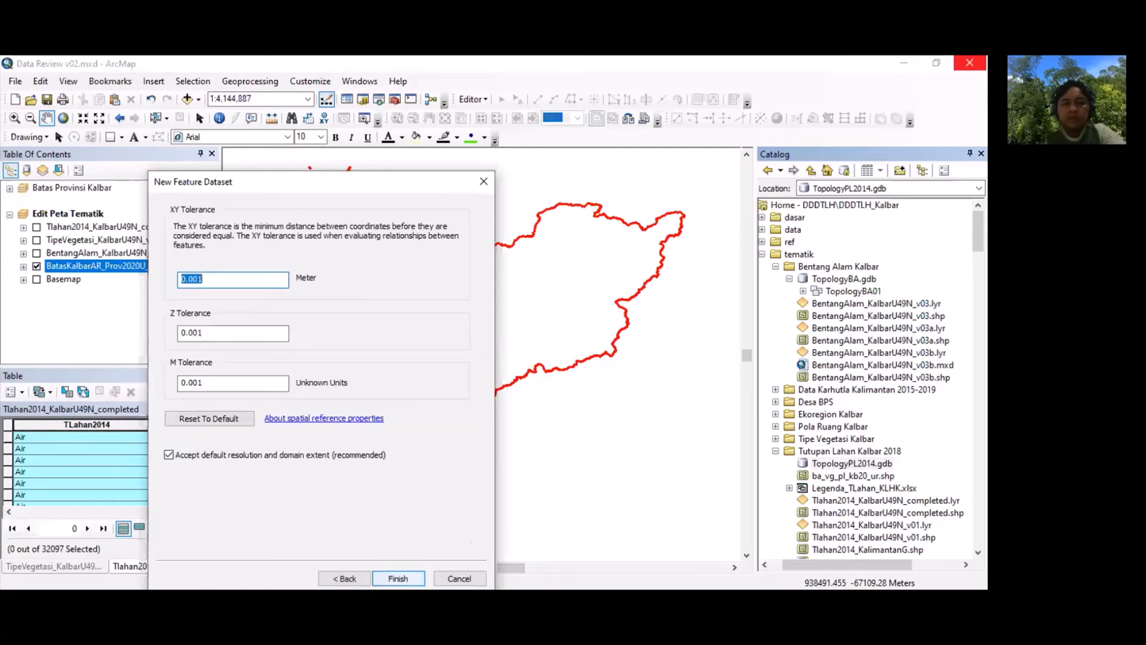
click(398, 578)
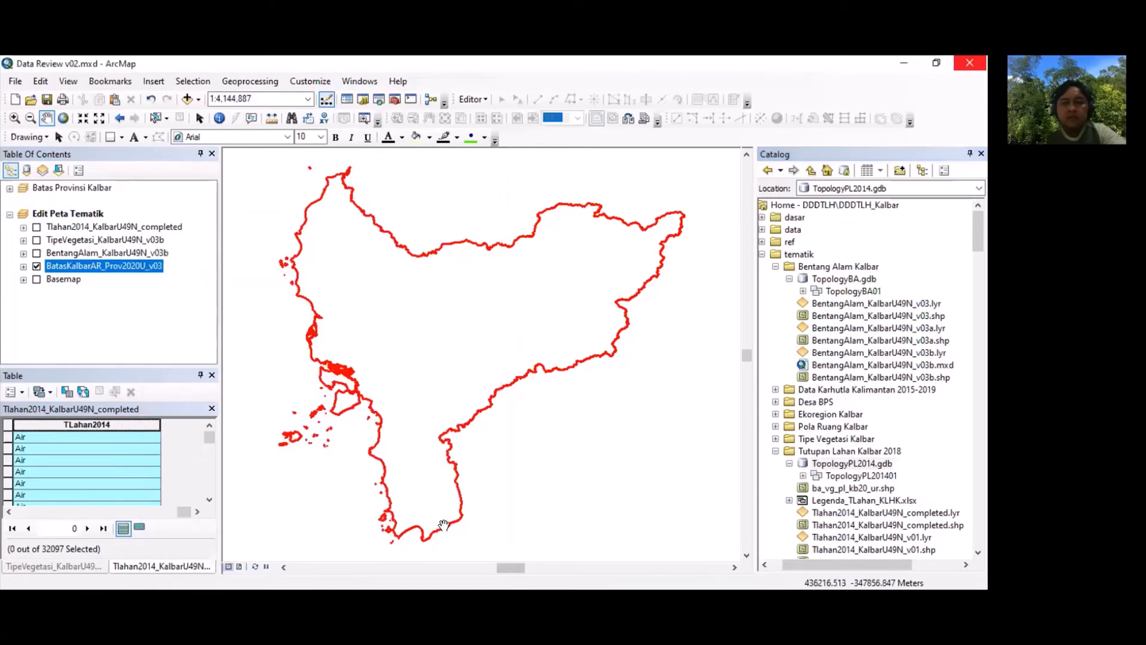
Step: Start a single feature class import into the TopologyPL201401 dataset with Tlahan2014_KalbarU49N_completed as the input features
click(803, 475)
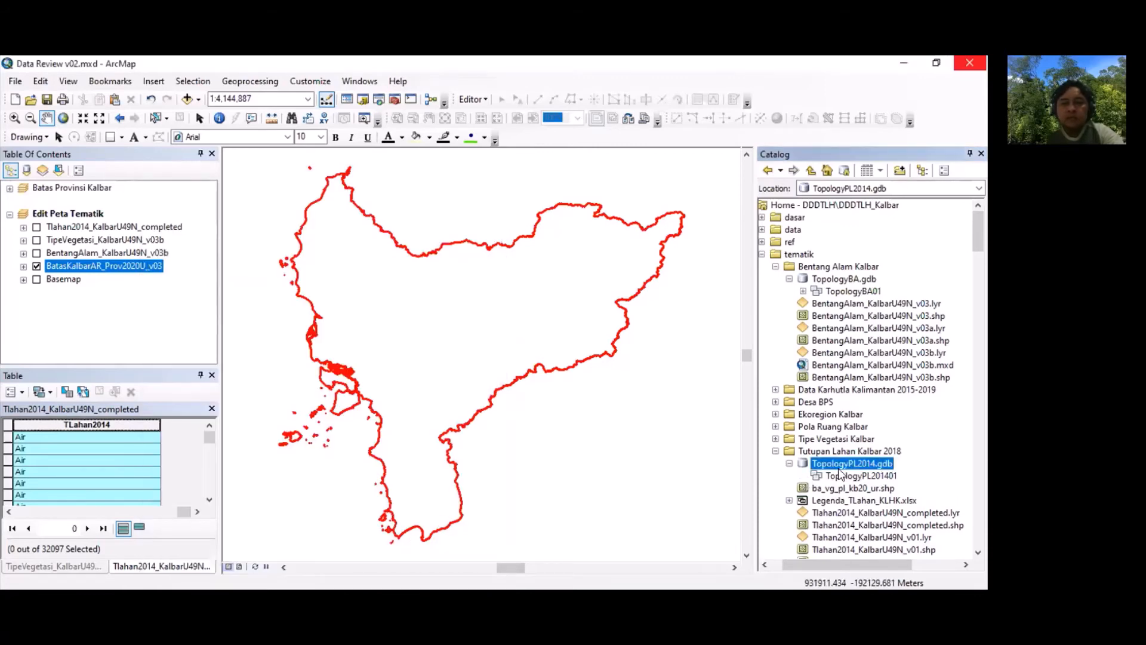
scroll(842, 475, down, 1)
click(845, 439)
right_click(846, 441)
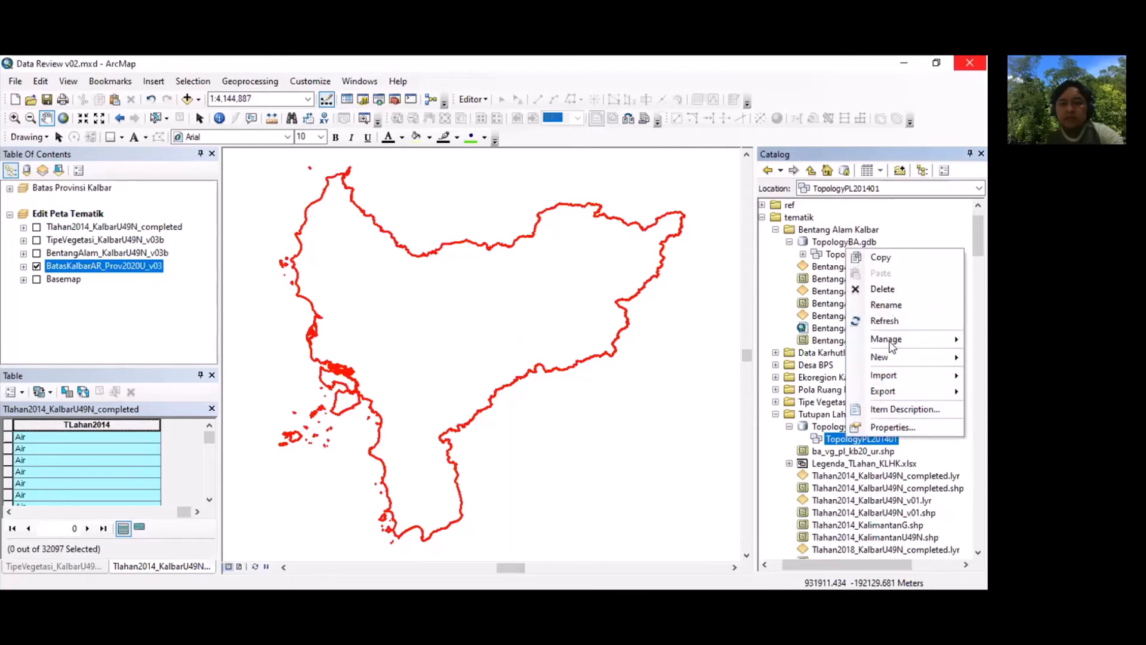
mouse_move(891, 377)
click(770, 375)
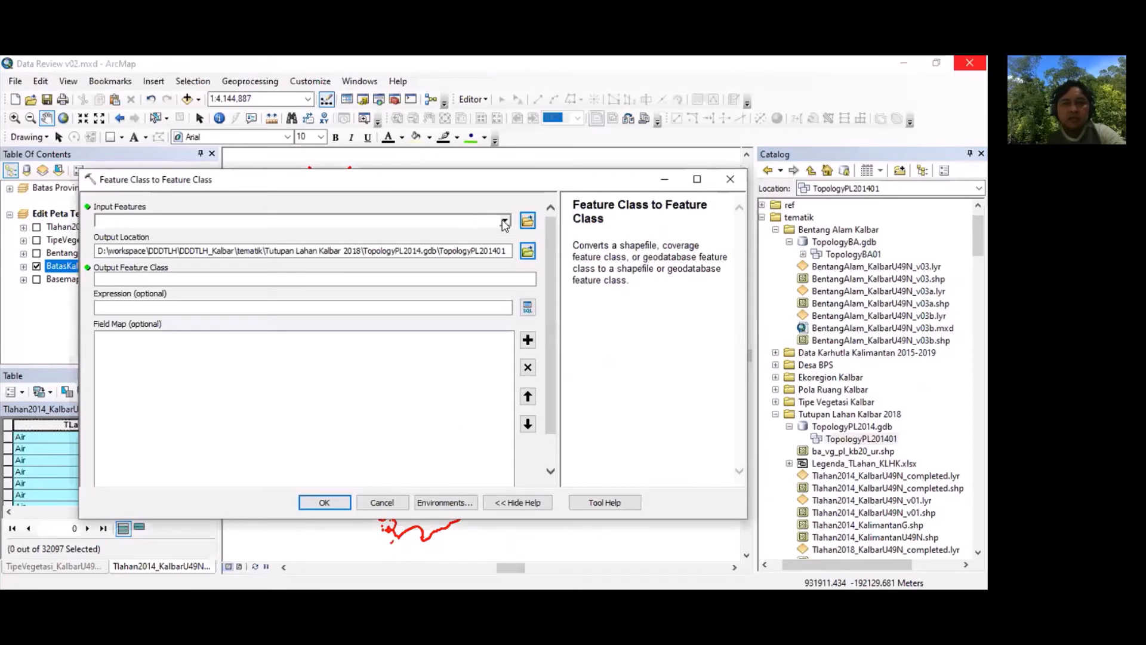
click(505, 221)
click(218, 234)
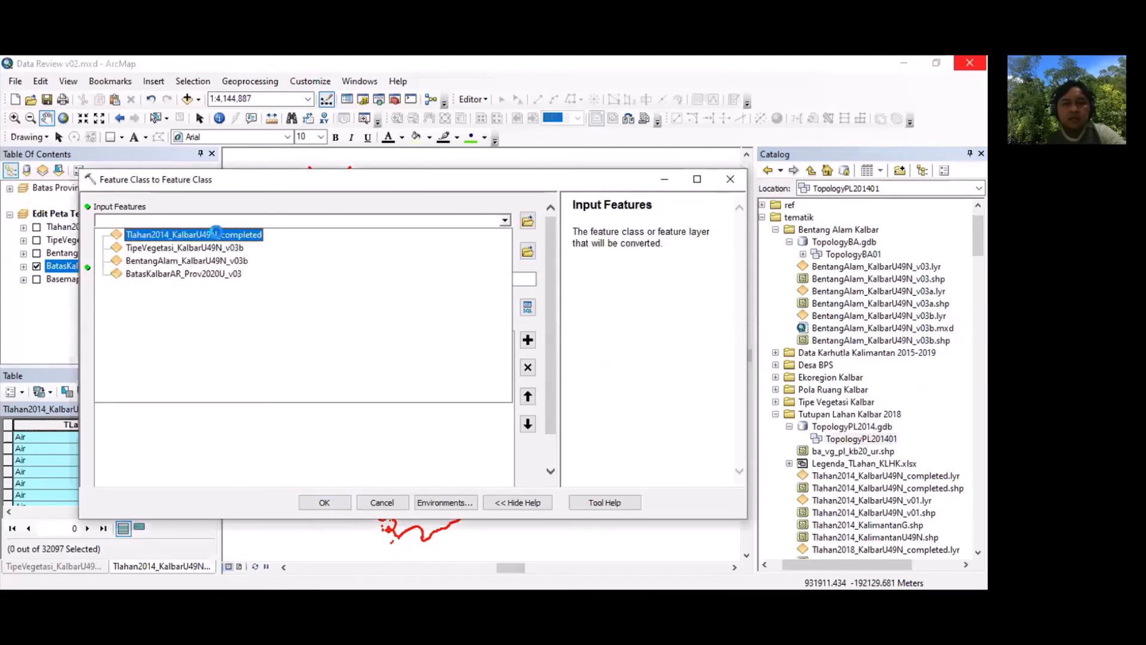
Step: Set the import's output location to TopologyPL201401 inside TopologyPL2014.gdb in the Tutupan Lahan Kalbar 2018 folder
click(527, 250)
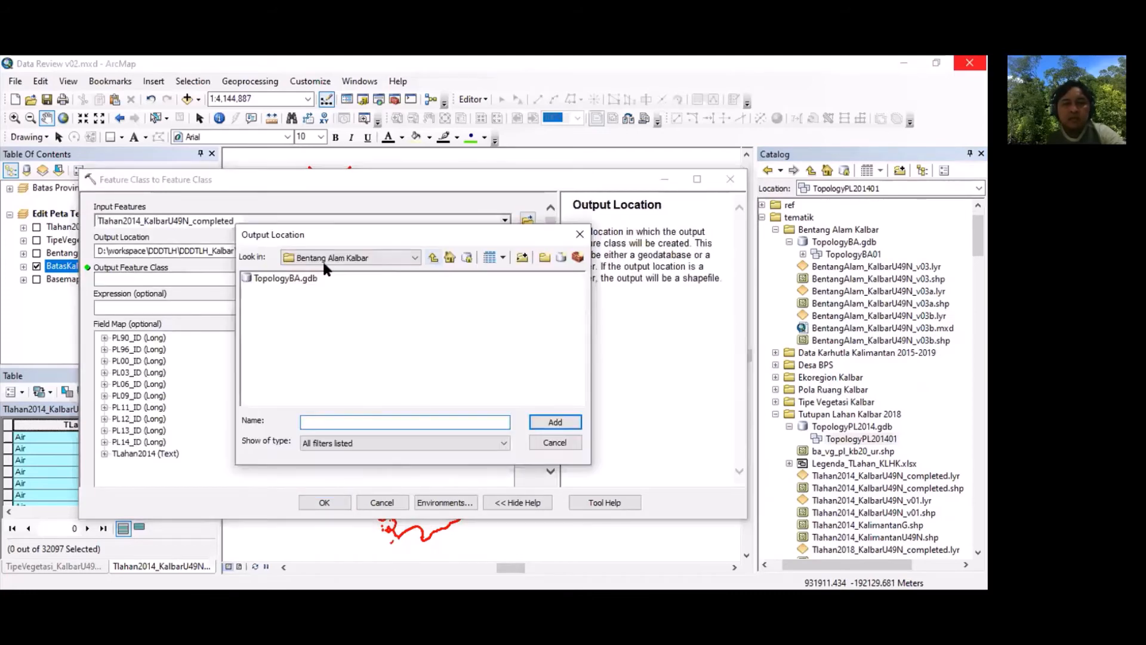
click(322, 259)
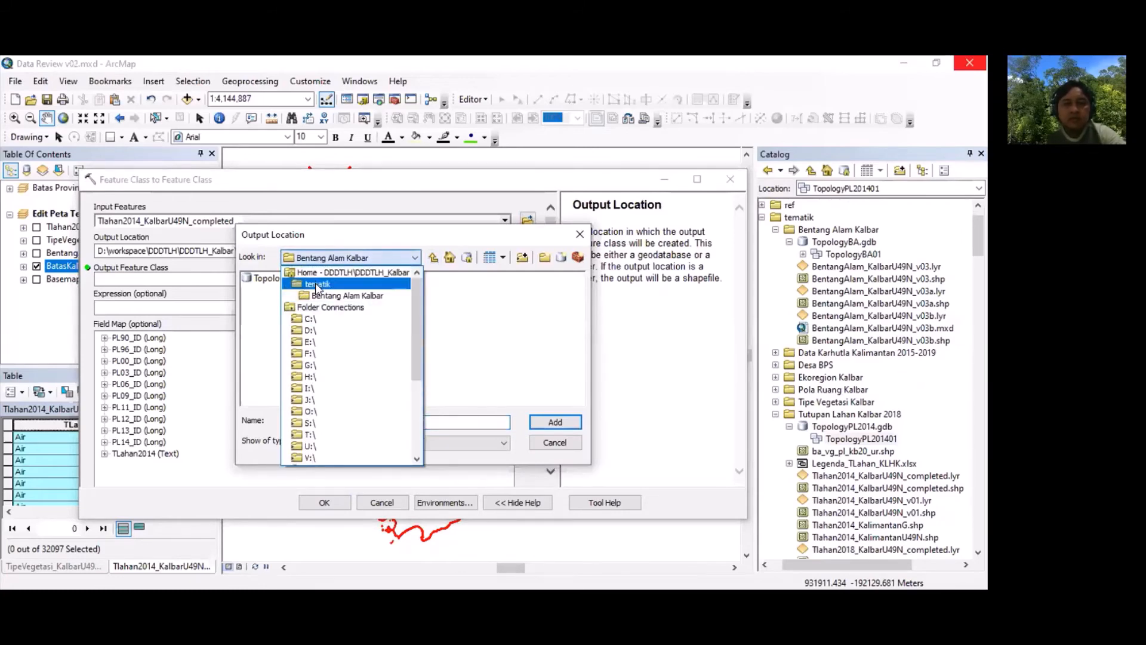
click(316, 283)
click(302, 340)
double_click(303, 340)
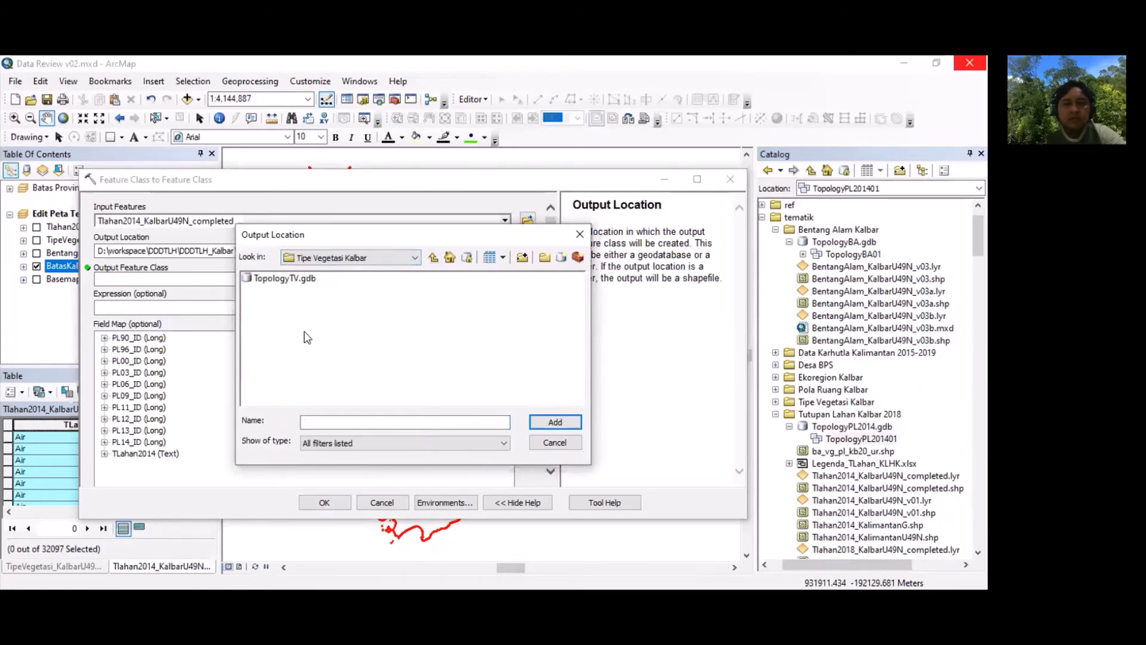
click(433, 257)
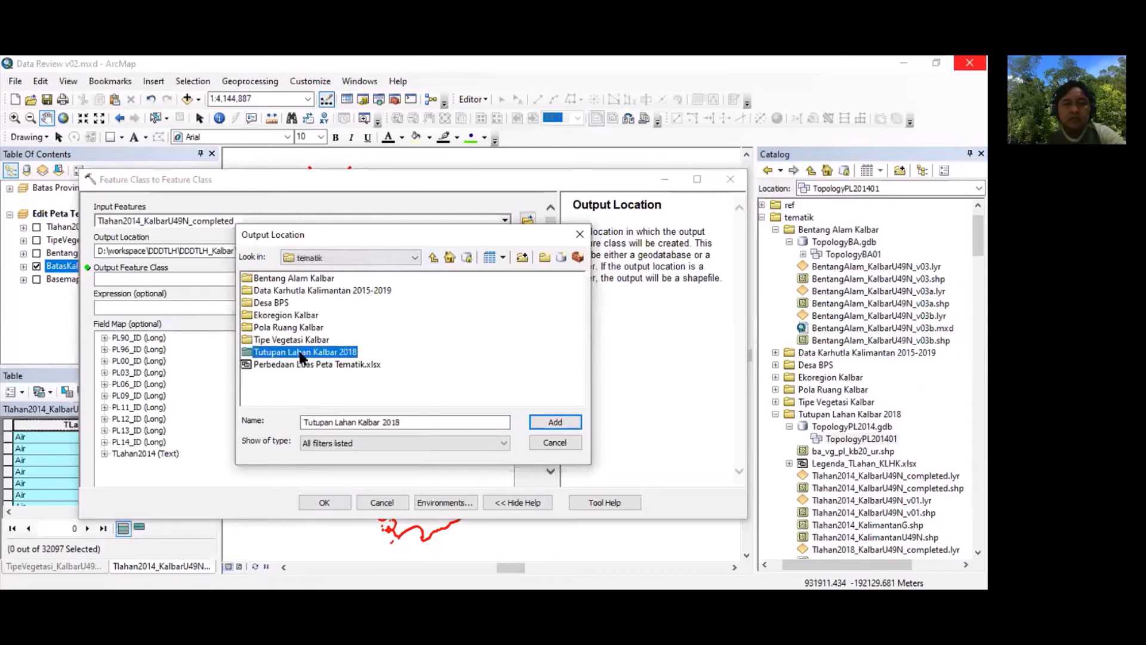
double_click(304, 353)
double_click(294, 279)
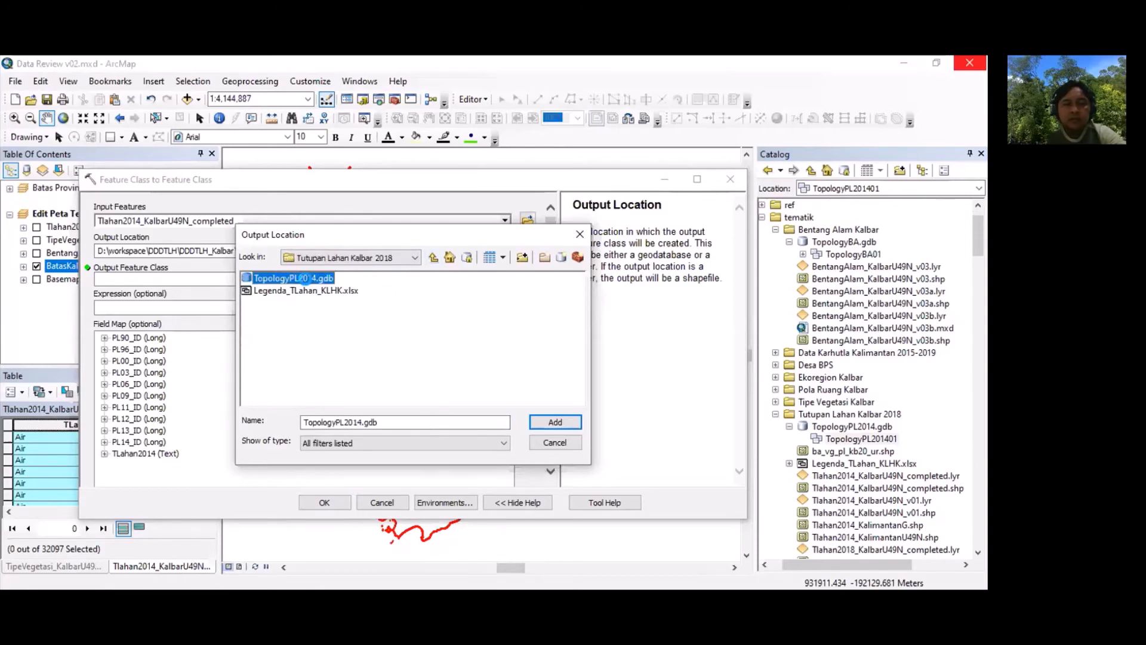
click(289, 280)
click(553, 424)
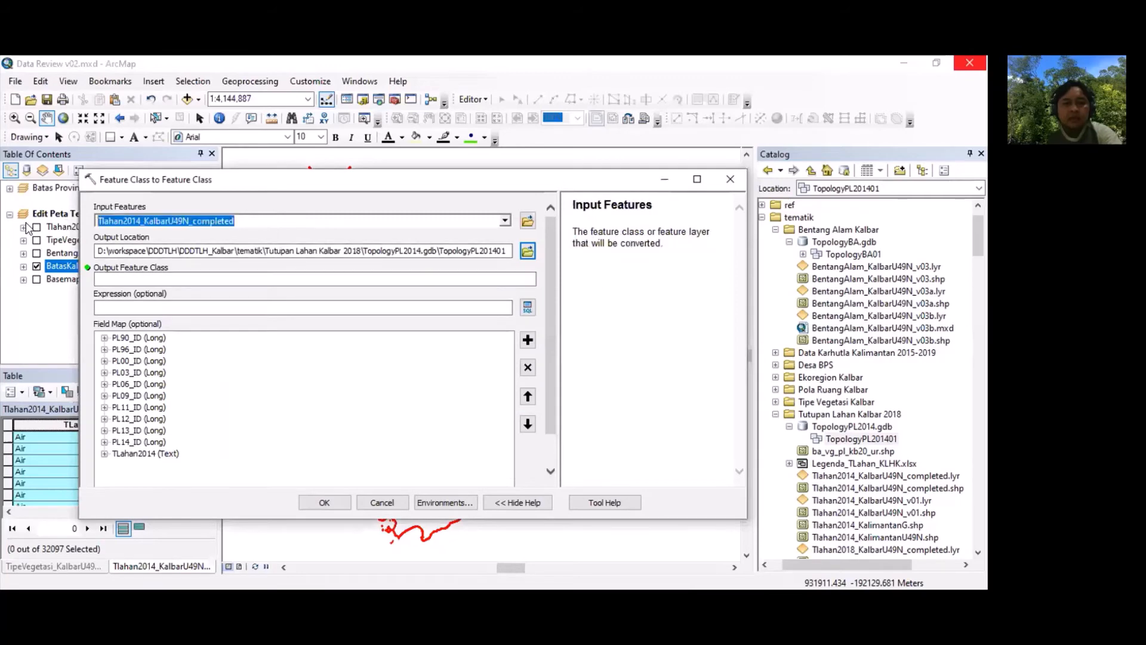
Step: Name the output feature class Tlahan2014_KalbarU49N_completedT and run the conversion
click(208, 279)
text(Tlahan2014_KalbarU49N_completed)
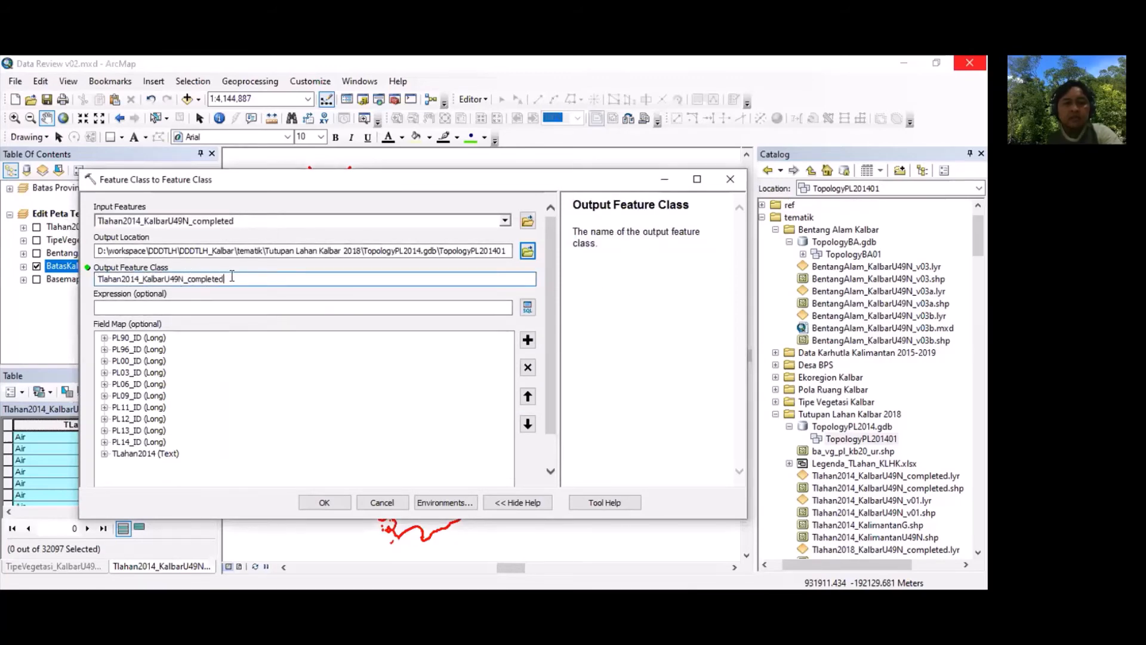
click(353, 308)
click(324, 501)
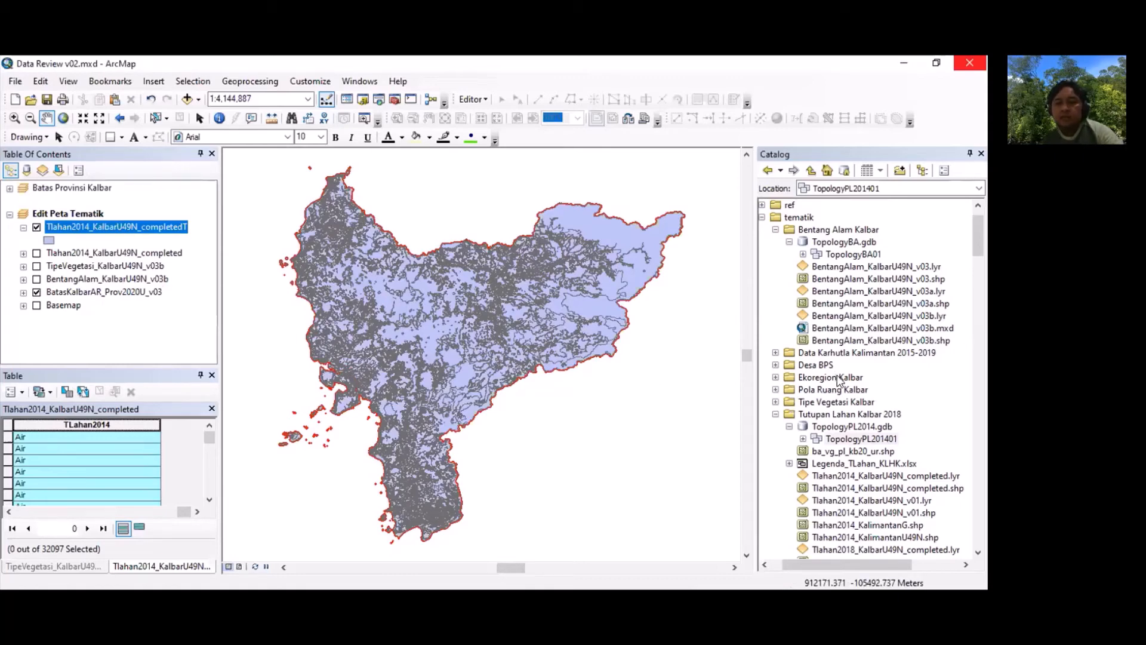
Step: Start a new topology in the TopologyPL201401 dataset, naming it TopologyPL201401T and keeping the 0.001 m cluster tolerance
scroll(868, 352, down, 2)
click(804, 366)
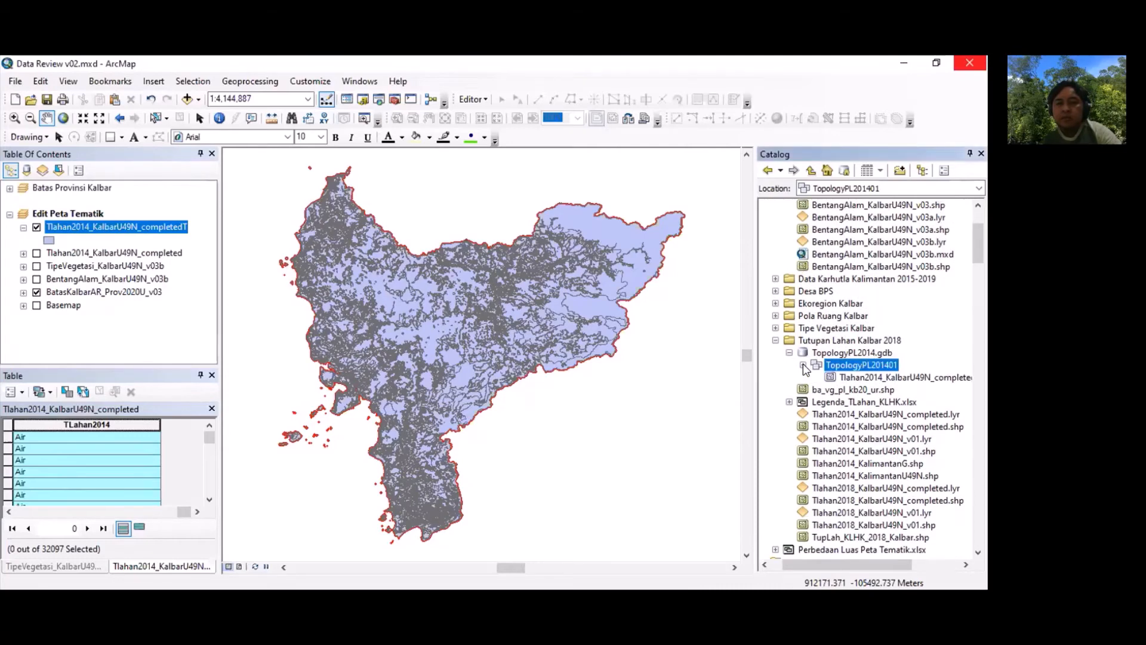
right_click(863, 367)
mouse_move(889, 474)
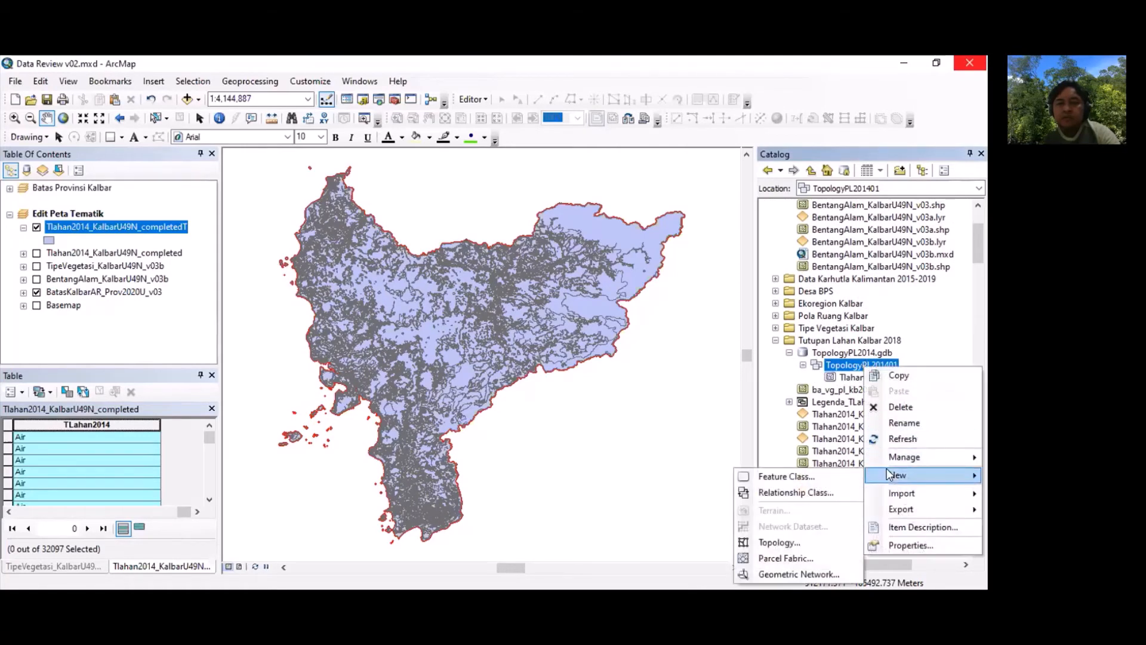
click(826, 543)
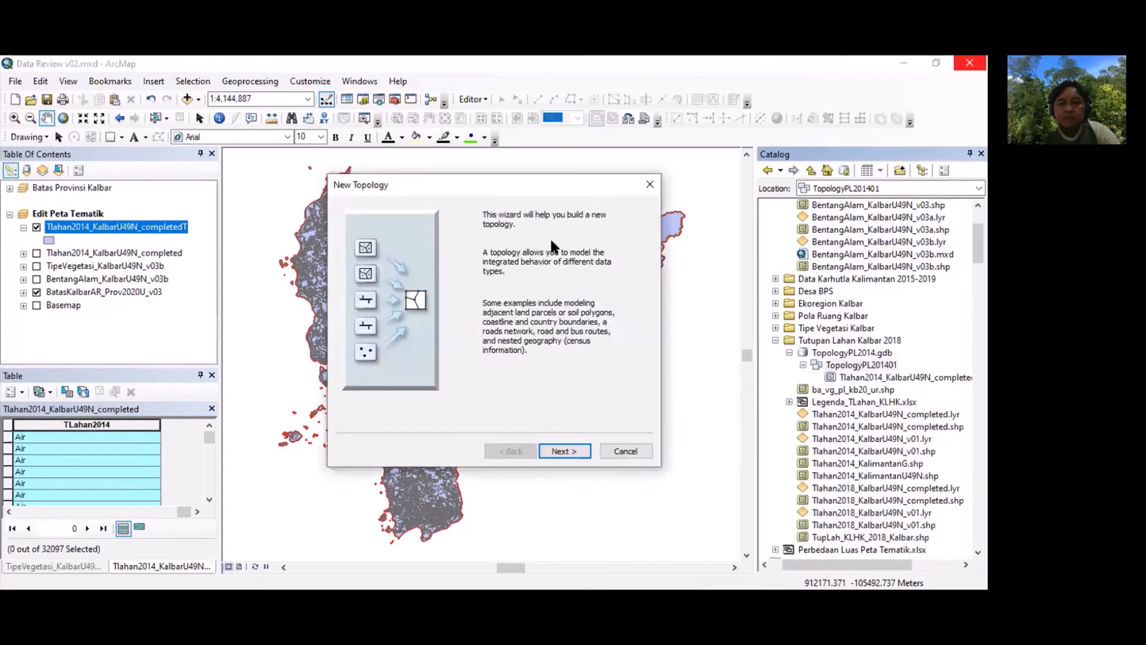
drag(525, 183, 382, 184)
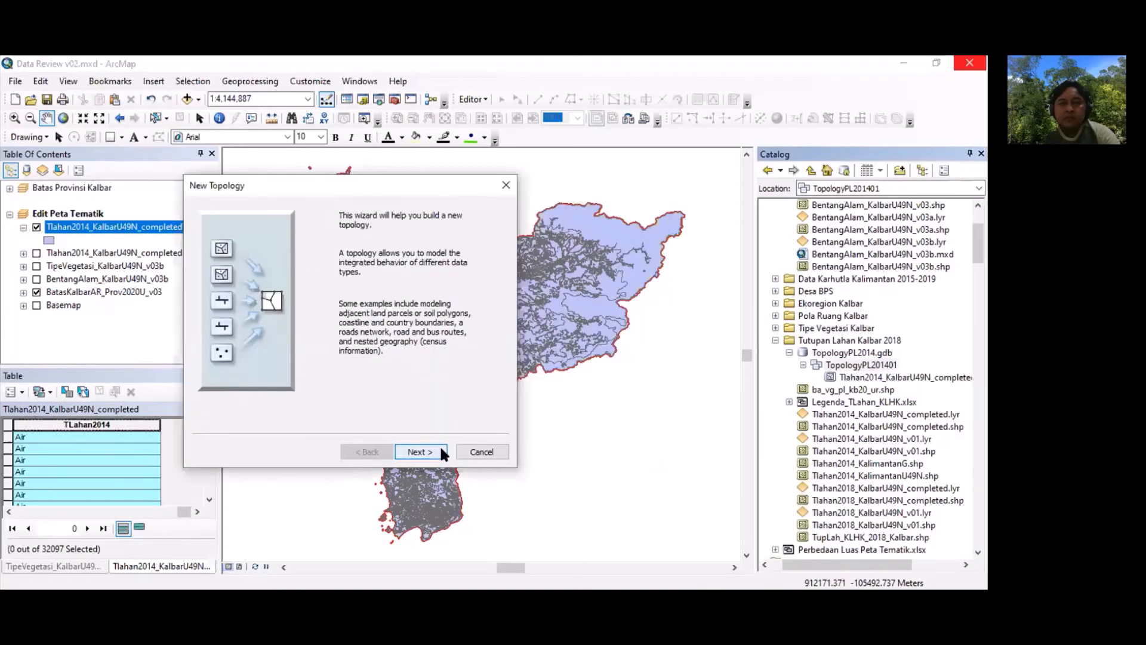
click(420, 452)
drag(272, 229, 389, 233)
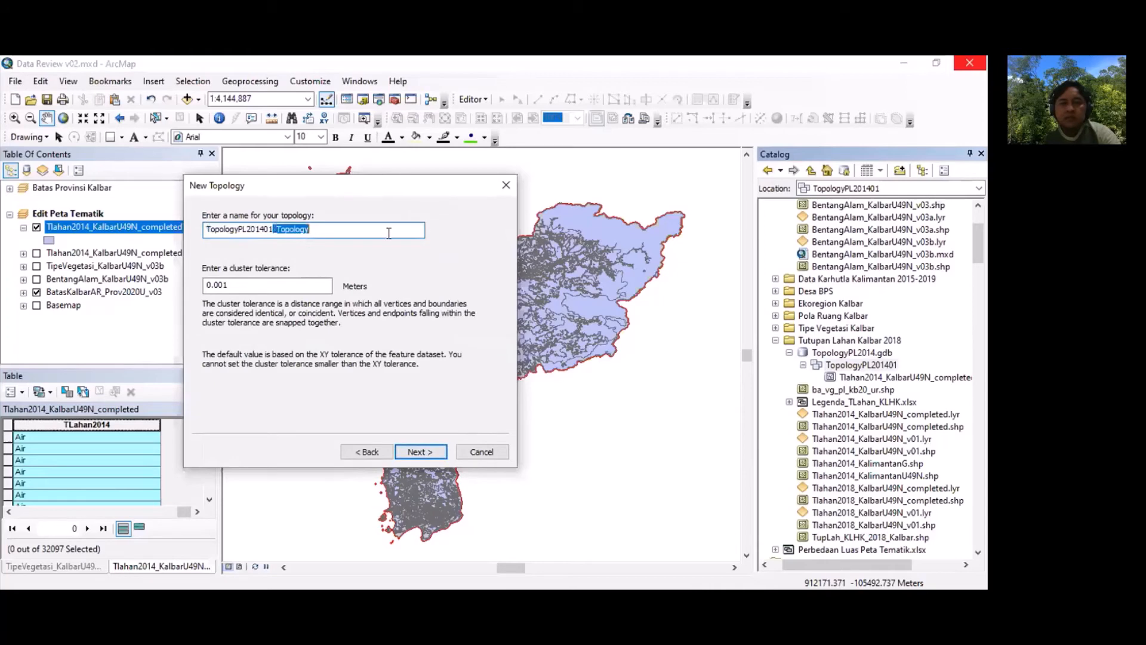
key(BackSpace)
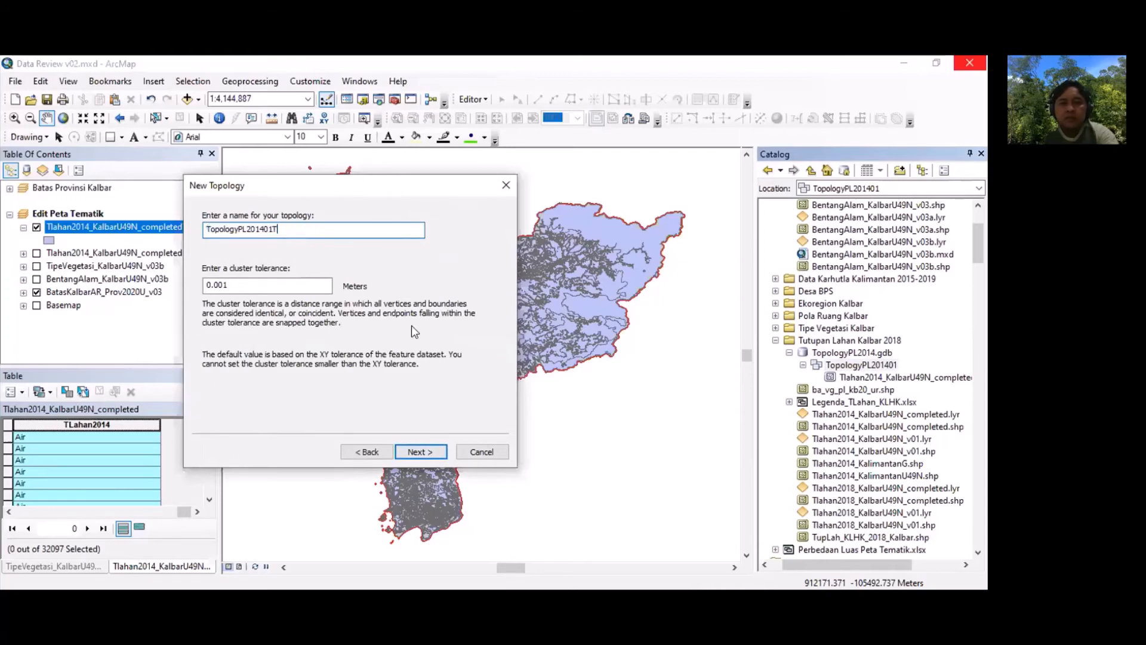
click(421, 452)
Step: Include Tlahan2014_KalbarU49N_completedT in the topology, keeping five ranks and rank 1 for the feature class
click(211, 243)
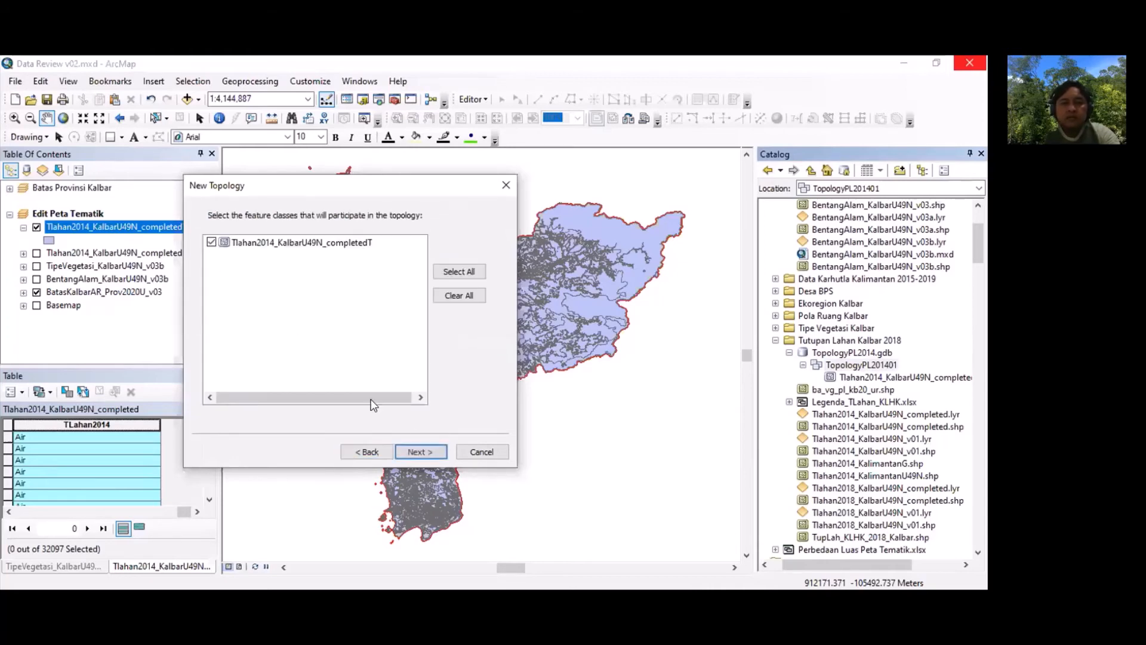
click(425, 452)
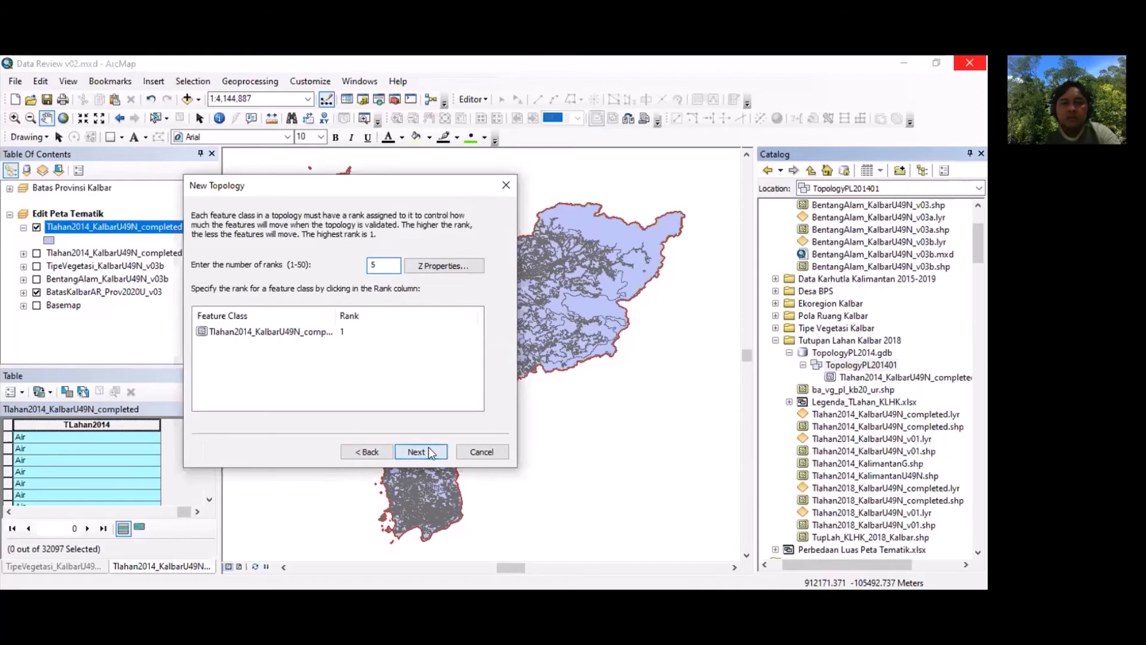
click(430, 451)
Step: Add the Must Not Overlap and Must Not Have Gaps rules for Tlahan2014_KalbarU49N_completedT
click(457, 244)
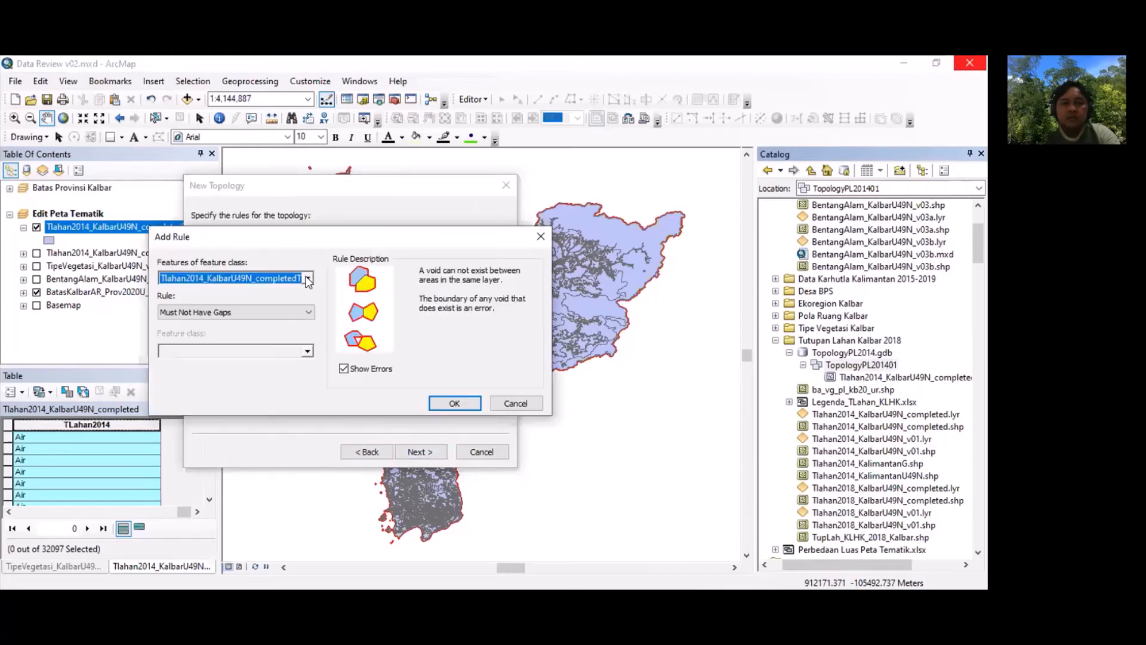
click(292, 312)
click(293, 325)
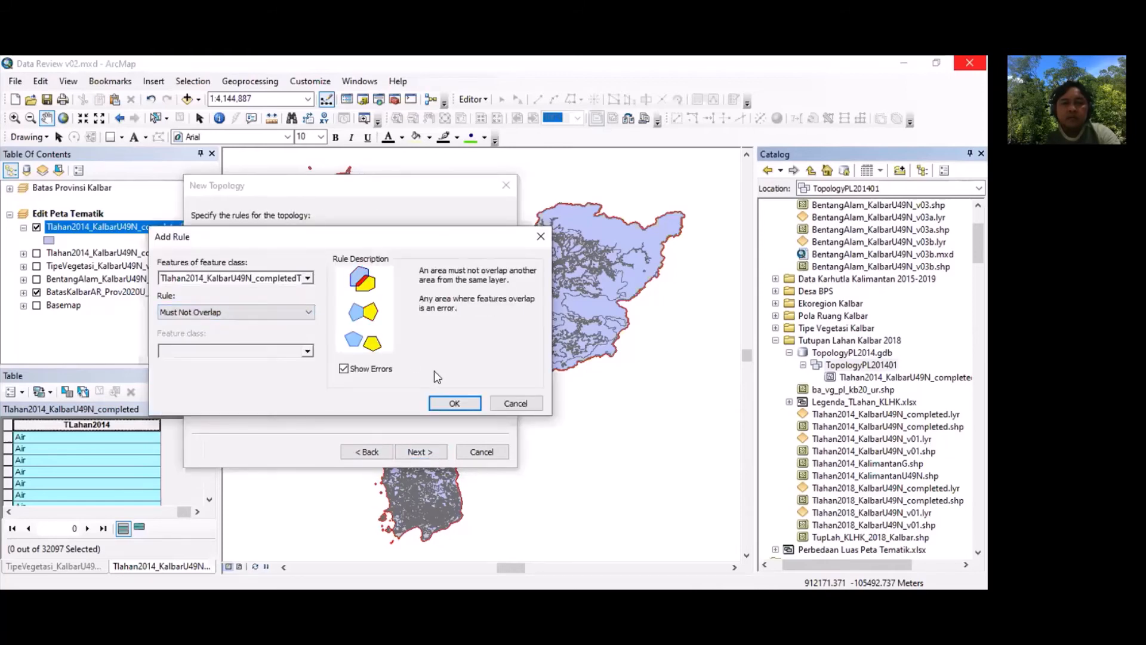
click(457, 403)
click(466, 244)
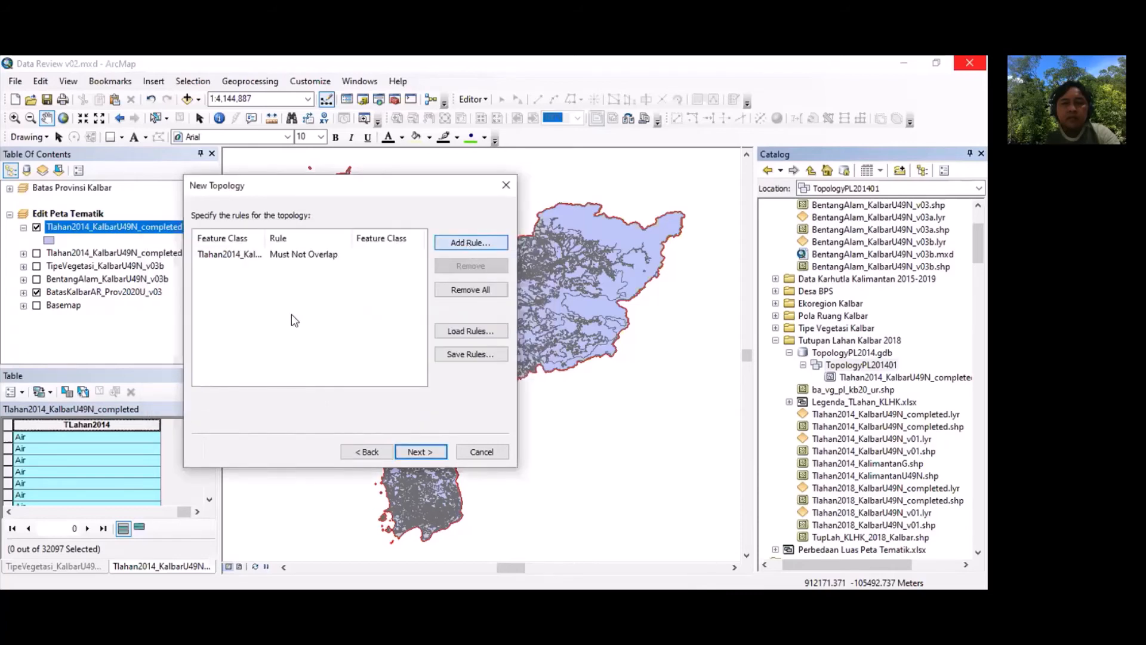
click(291, 311)
click(281, 335)
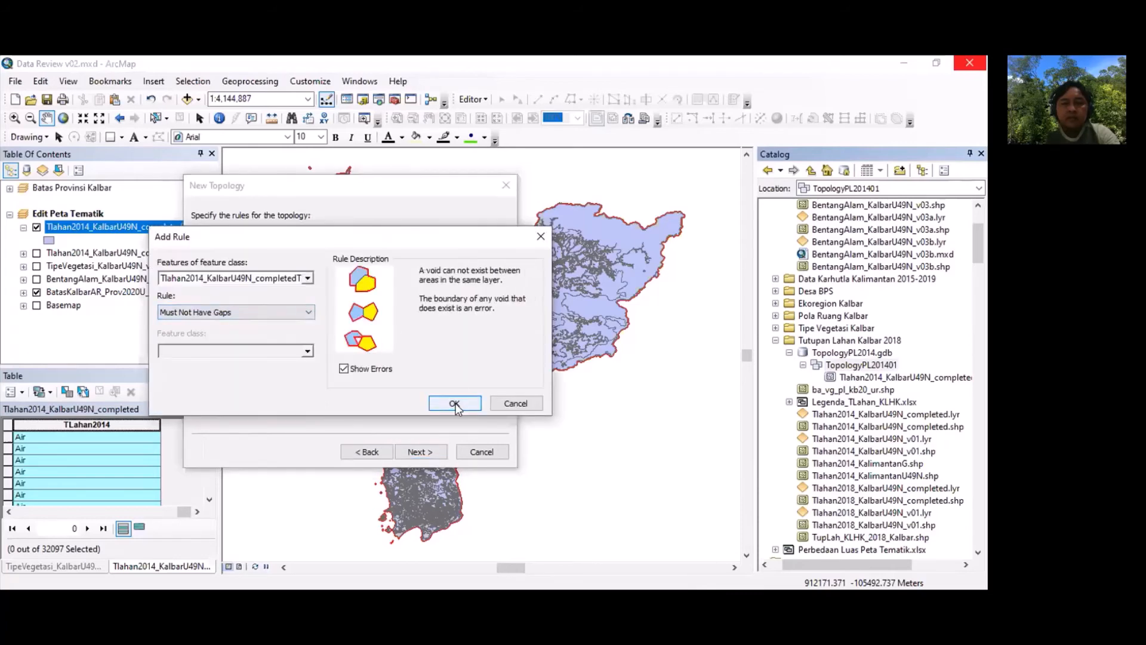
click(455, 404)
Step: Finish creating the TopologyPL201401T topology and validate it
click(436, 453)
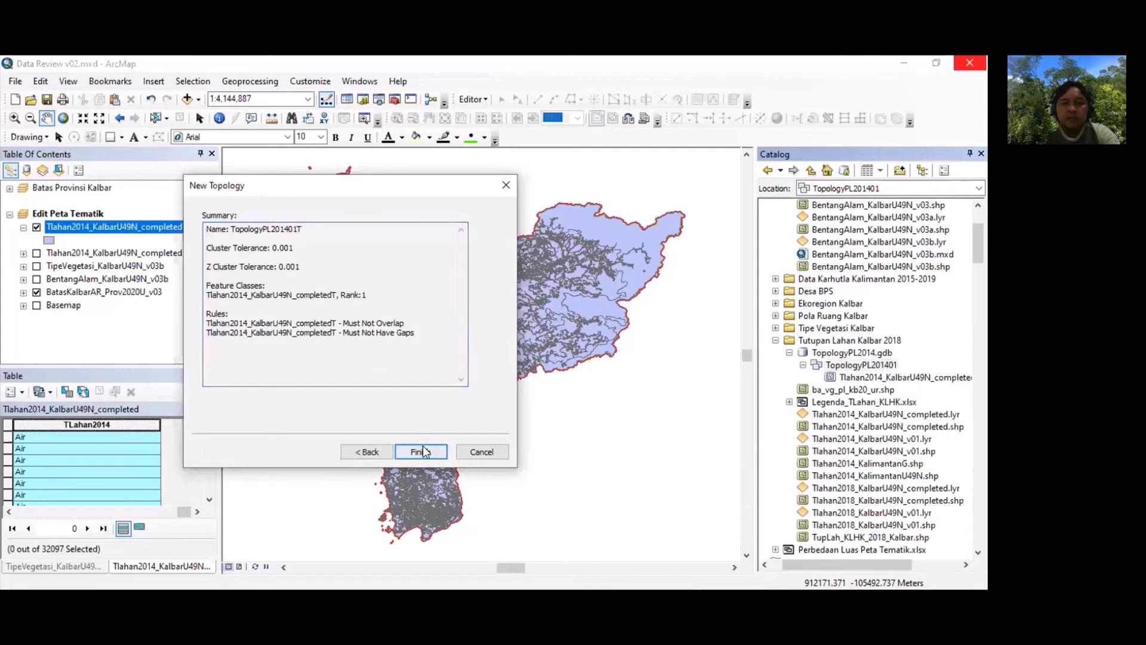
click(422, 451)
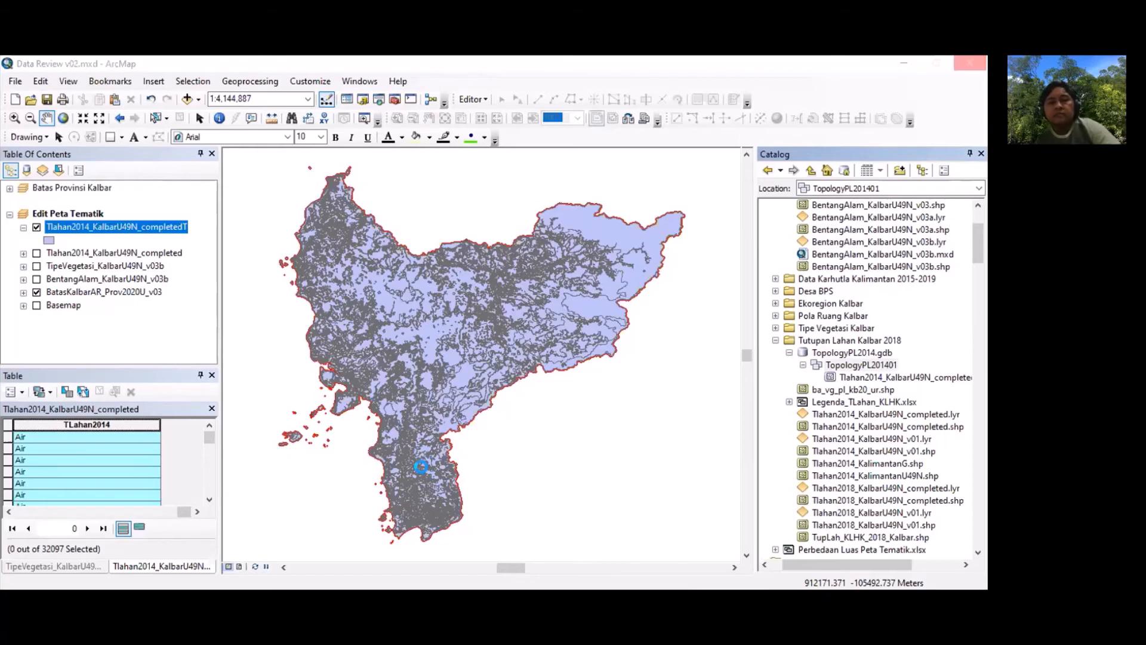
click(545, 373)
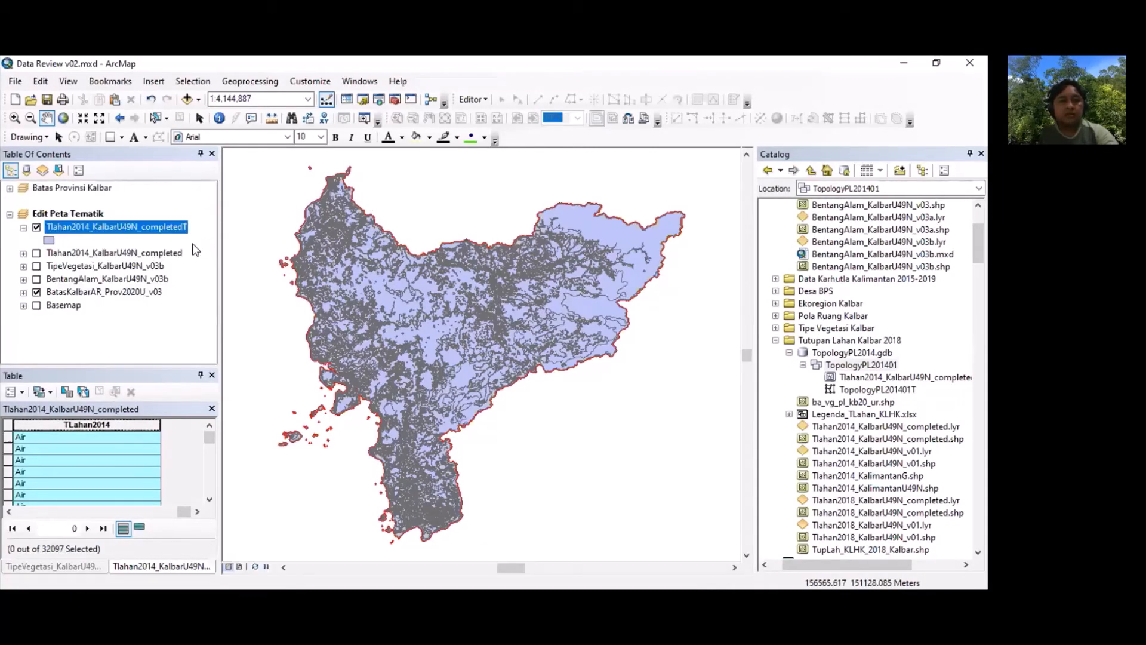
Step: Add TopologyPL201401T to the map without its feature classes, and hide the BatasKalbarAR_Prov2020U_v03 and Tlahan2014_KalbarU49N_completedT layers
click(37, 293)
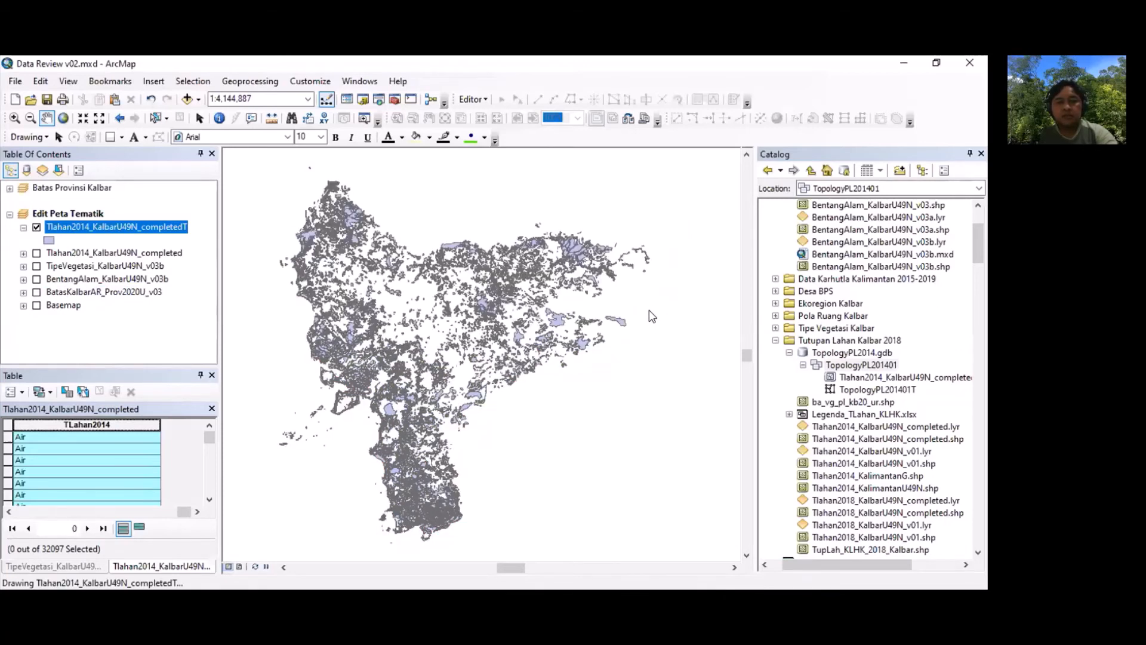
click(863, 390)
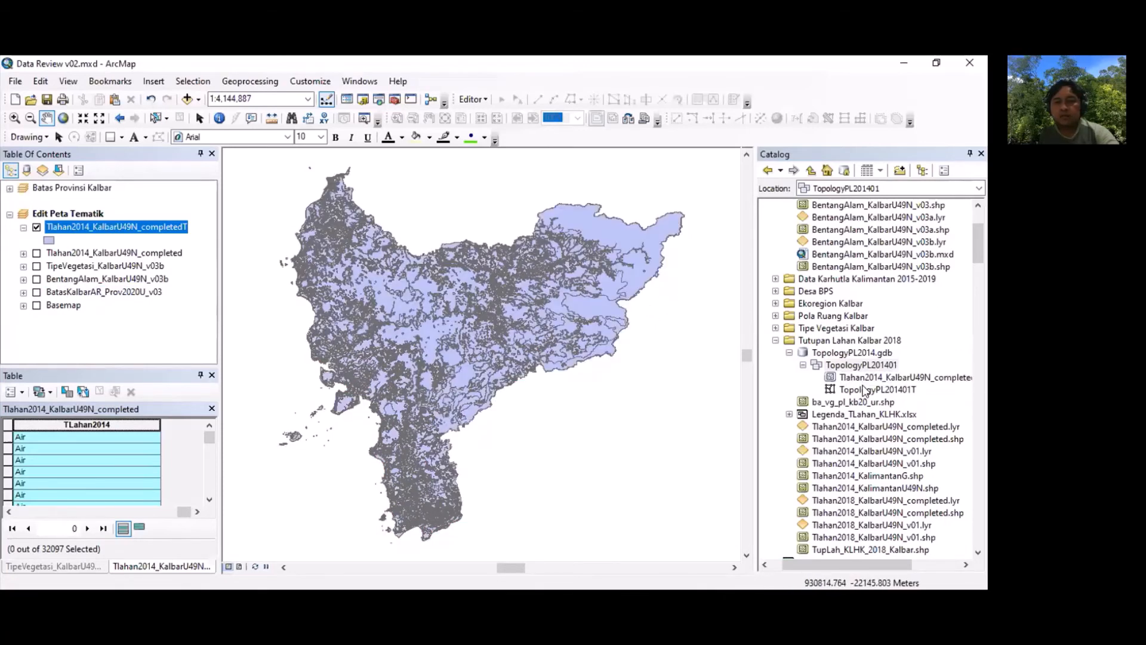
drag(862, 387, 626, 370)
click(583, 359)
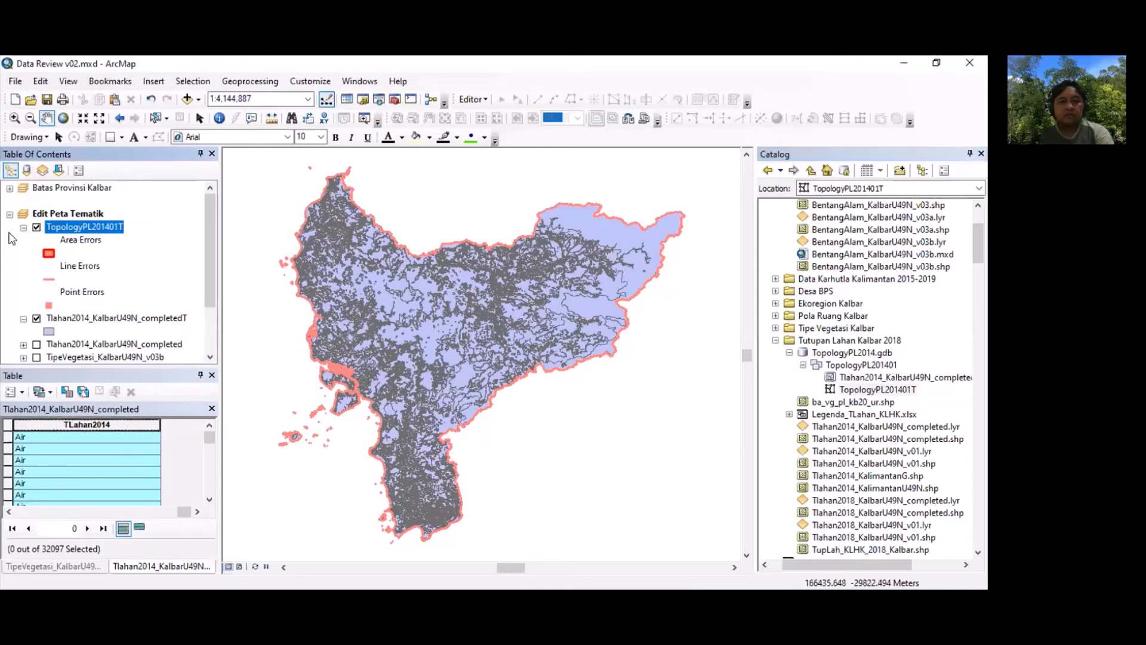
click(36, 319)
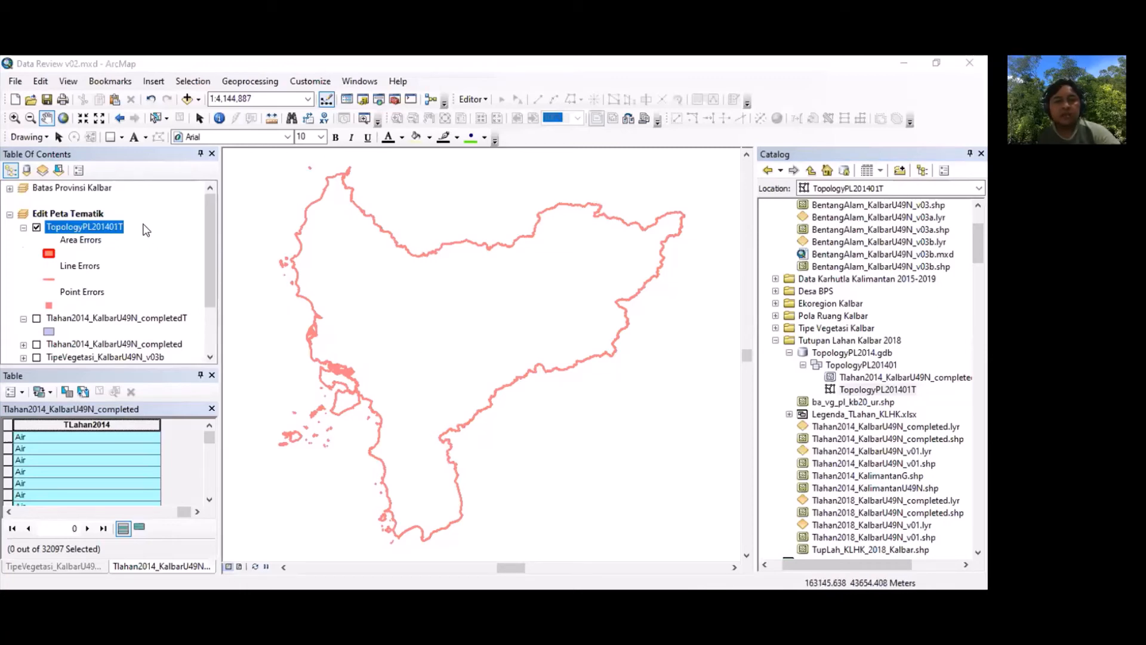
Step: Zoom in on the topology errors around the west-coast river delta and set the map scale to 1:250,000
click(15, 118)
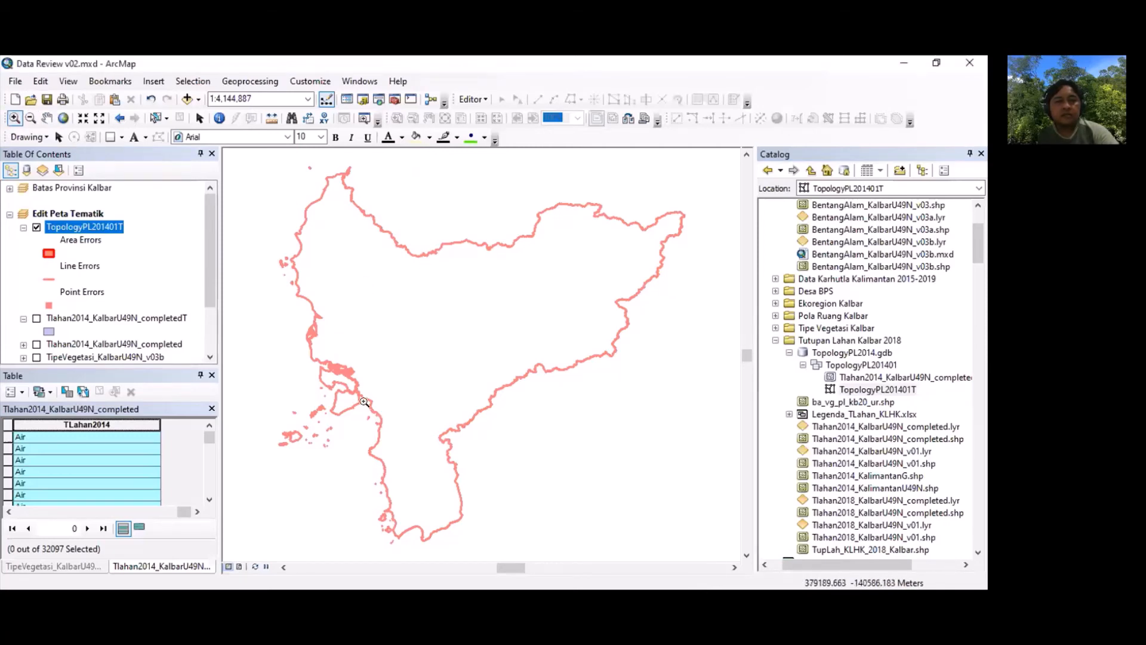
drag(323, 351, 364, 391)
click(308, 99)
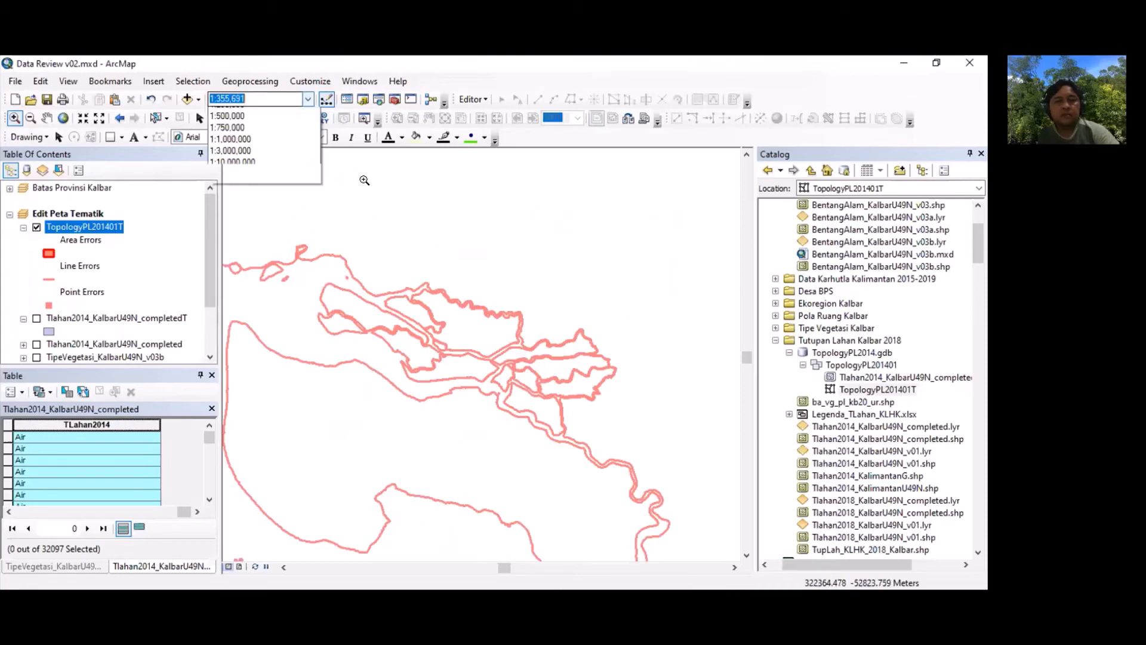
click(232, 228)
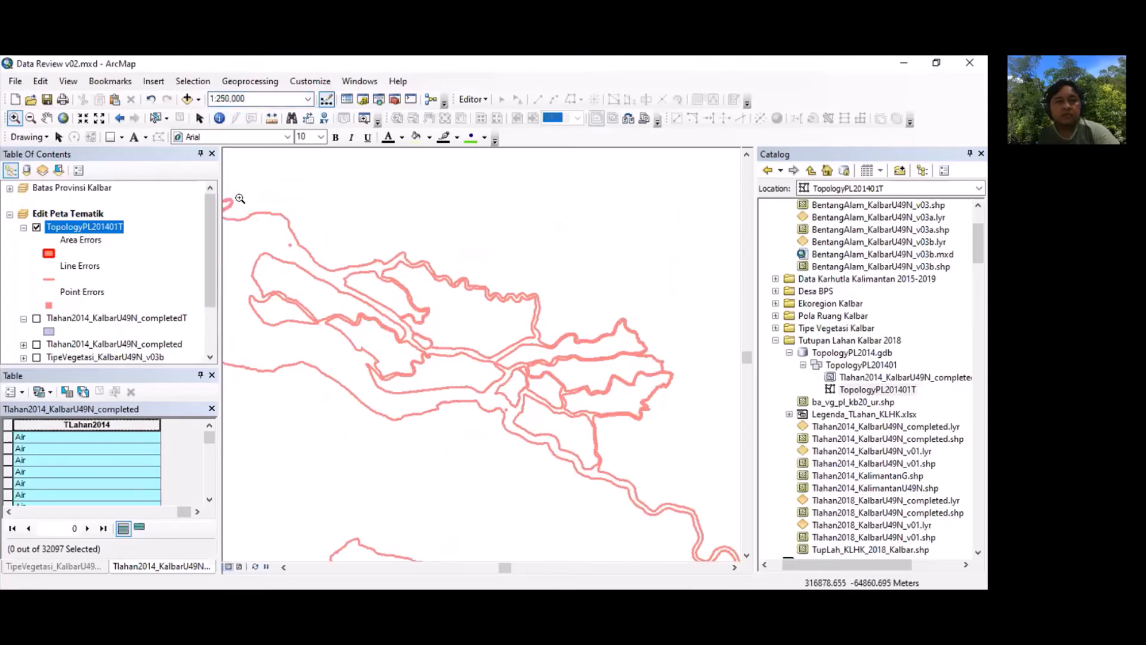
click(47, 118)
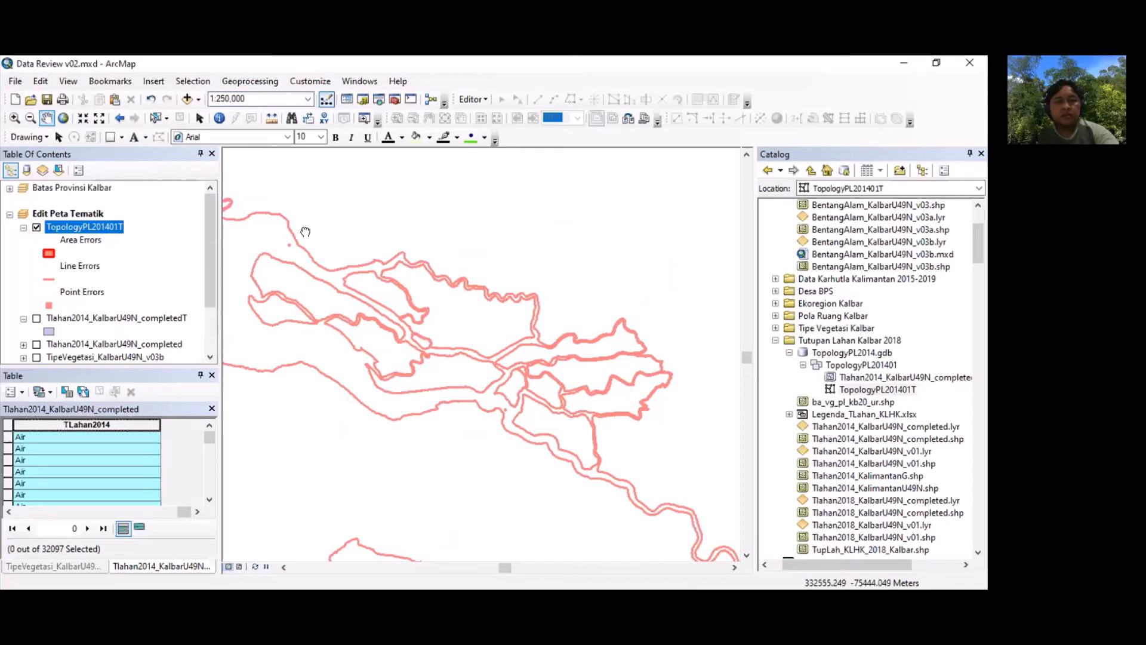
Step: Examine the topology line errors from the river delta southward along the west coast
drag(614, 447, 466, 325)
drag(589, 481, 430, 330)
drag(449, 437, 324, 186)
drag(429, 368, 380, 157)
drag(419, 265, 409, 205)
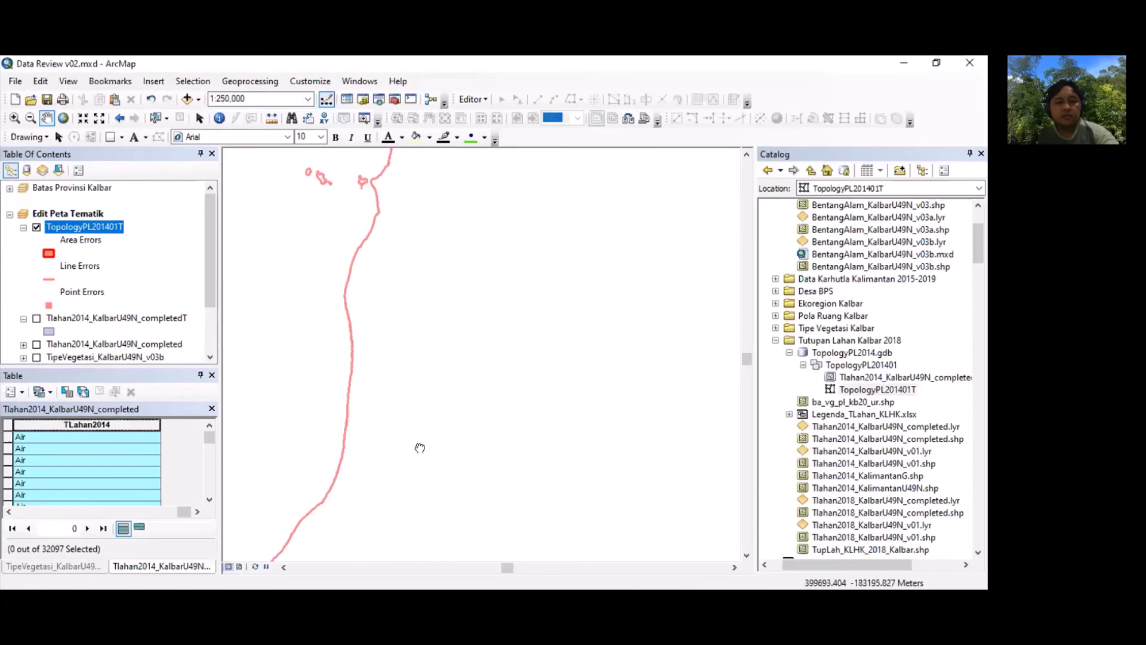
drag(417, 447, 388, 206)
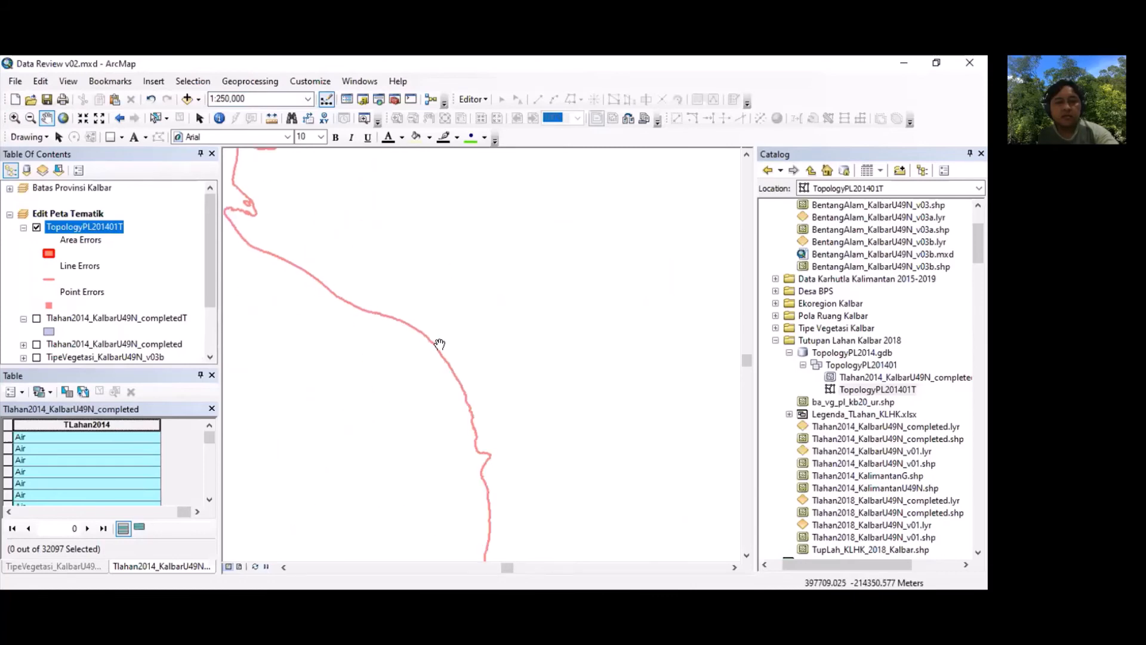
drag(353, 279, 406, 286)
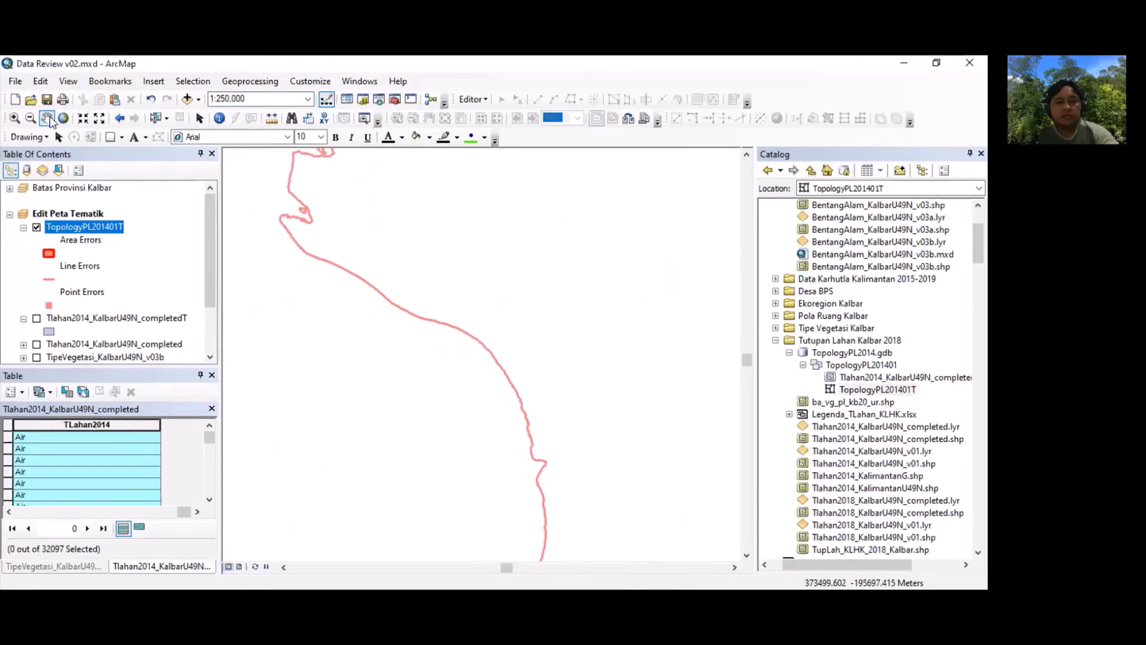
Step: Examine the small closed error loops at the hooked coastal inlet up close and return to the previous extent
click(16, 120)
drag(279, 193, 323, 237)
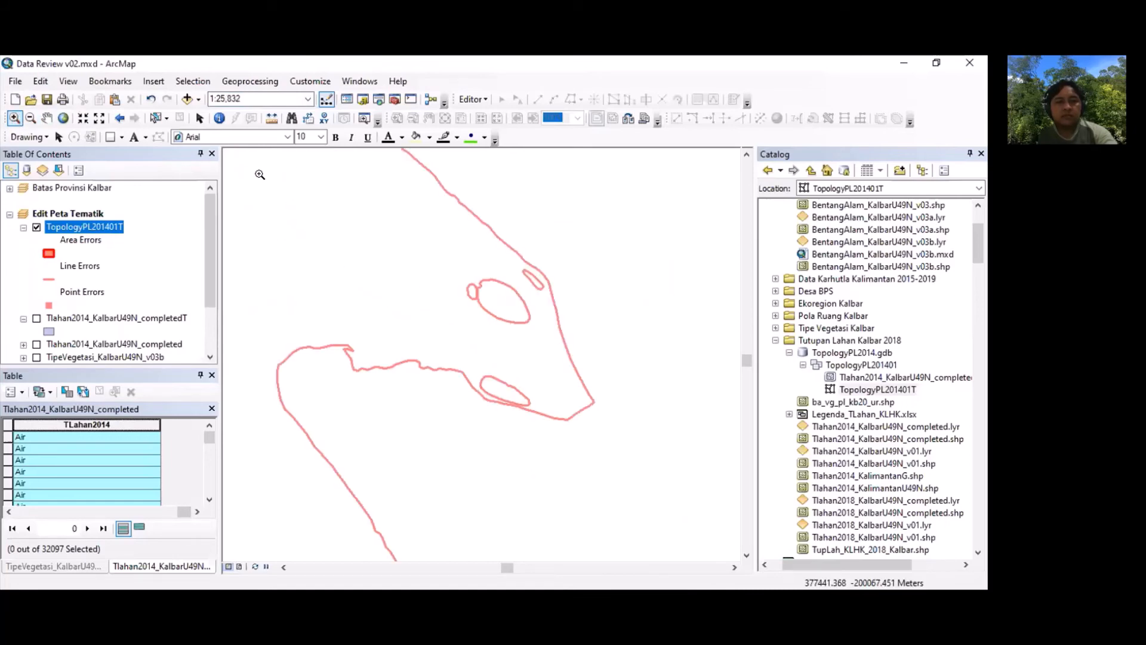
click(122, 117)
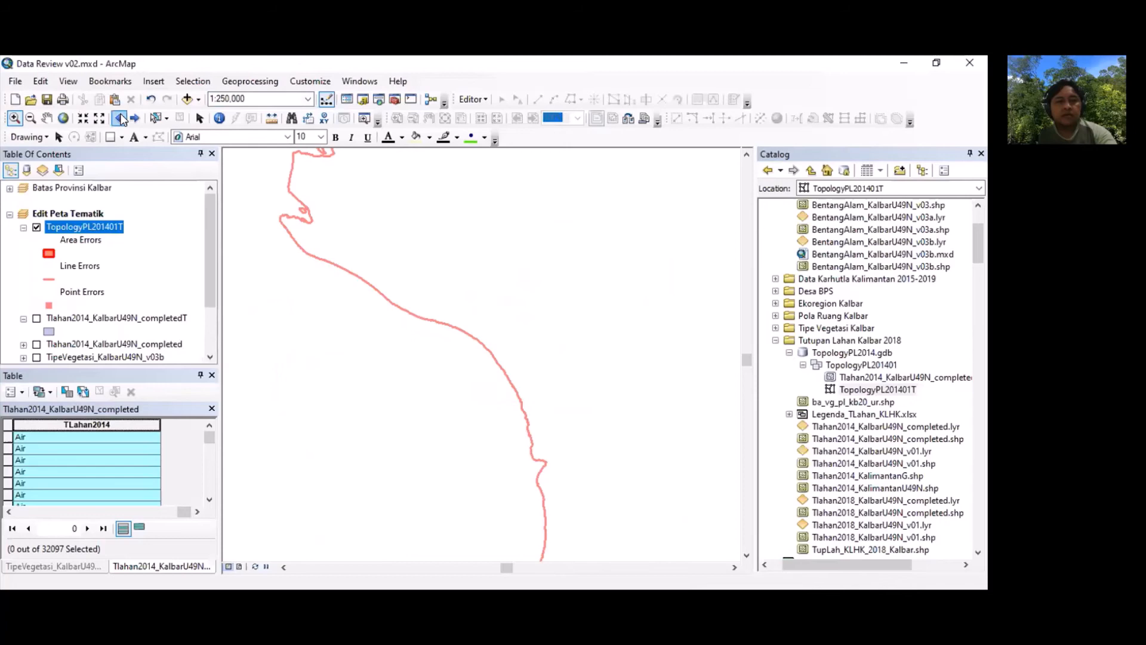
Step: Examine the line errors down the south-west coast and around the southern end of the province
click(47, 117)
drag(450, 373, 329, 173)
drag(432, 380, 388, 186)
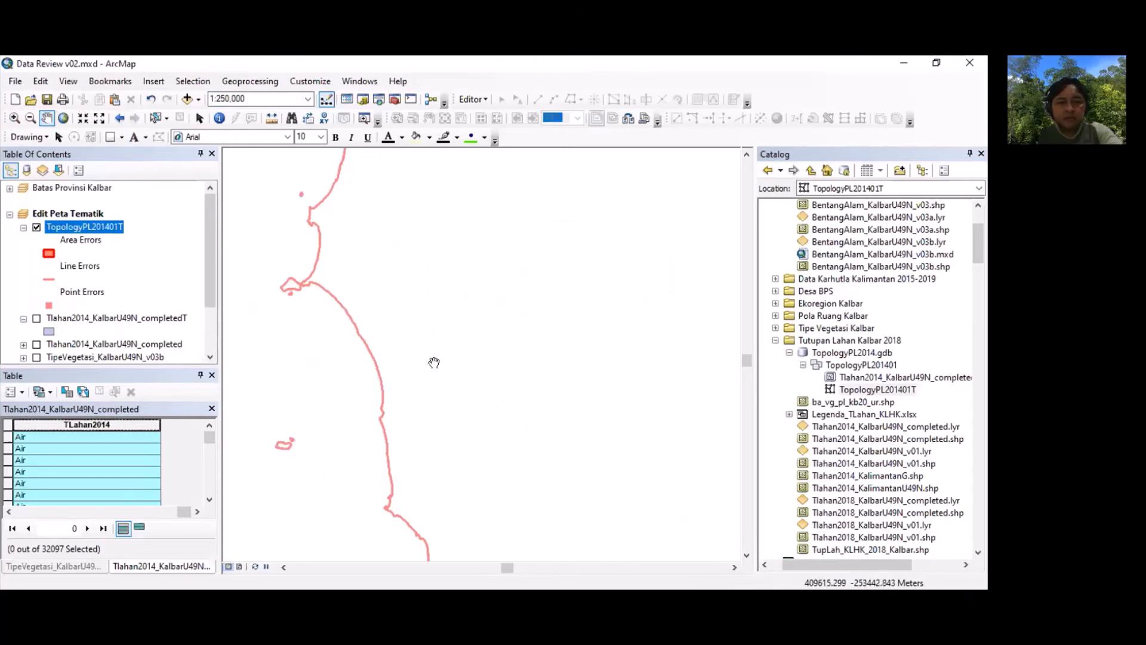
drag(433, 360, 414, 179)
drag(493, 368, 473, 219)
drag(610, 273, 371, 245)
drag(570, 315, 321, 328)
drag(559, 292, 322, 426)
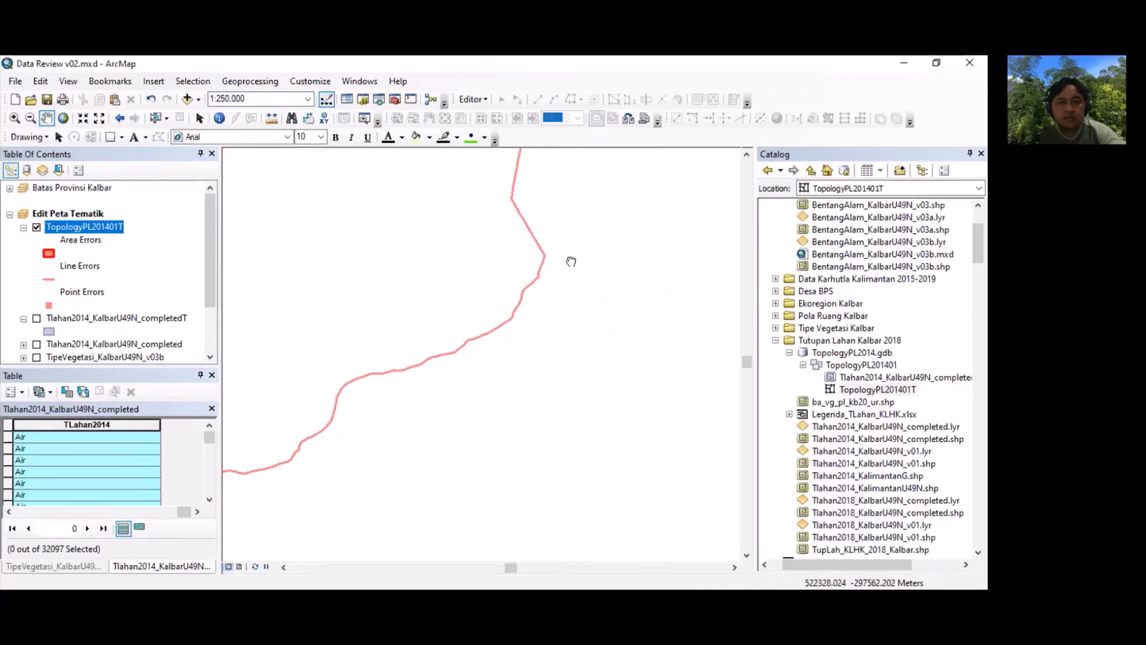
Step: Examine the line errors northward along the province's south-eastern border
drag(571, 261, 409, 492)
drag(422, 241, 467, 485)
drag(419, 275, 467, 500)
drag(470, 249, 473, 500)
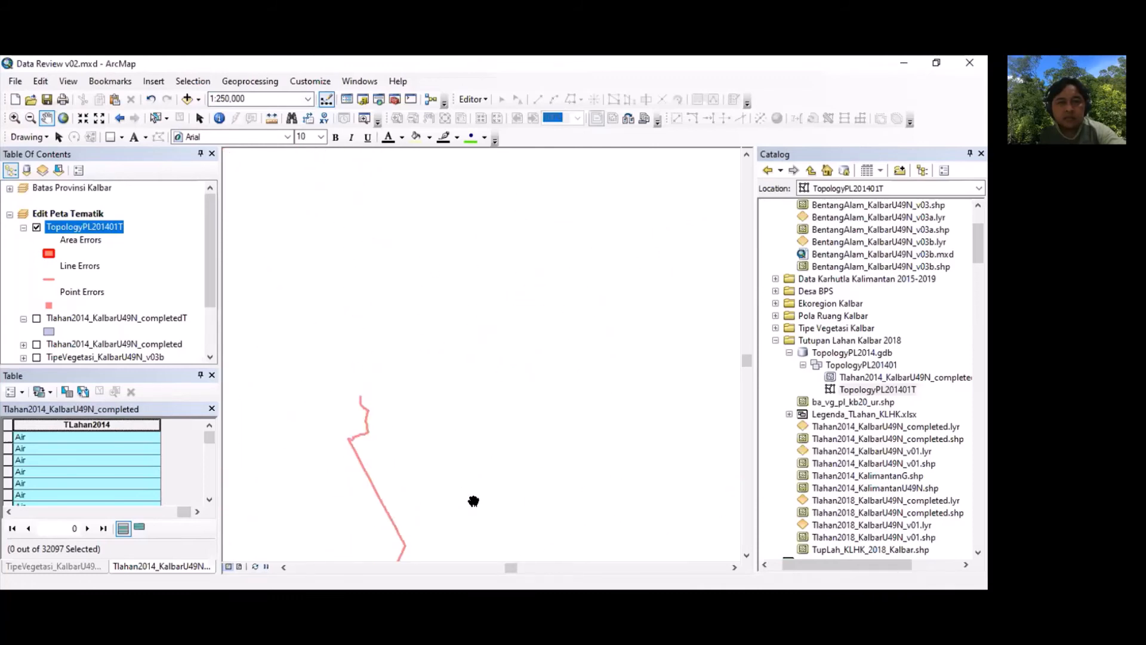
drag(402, 206, 519, 421)
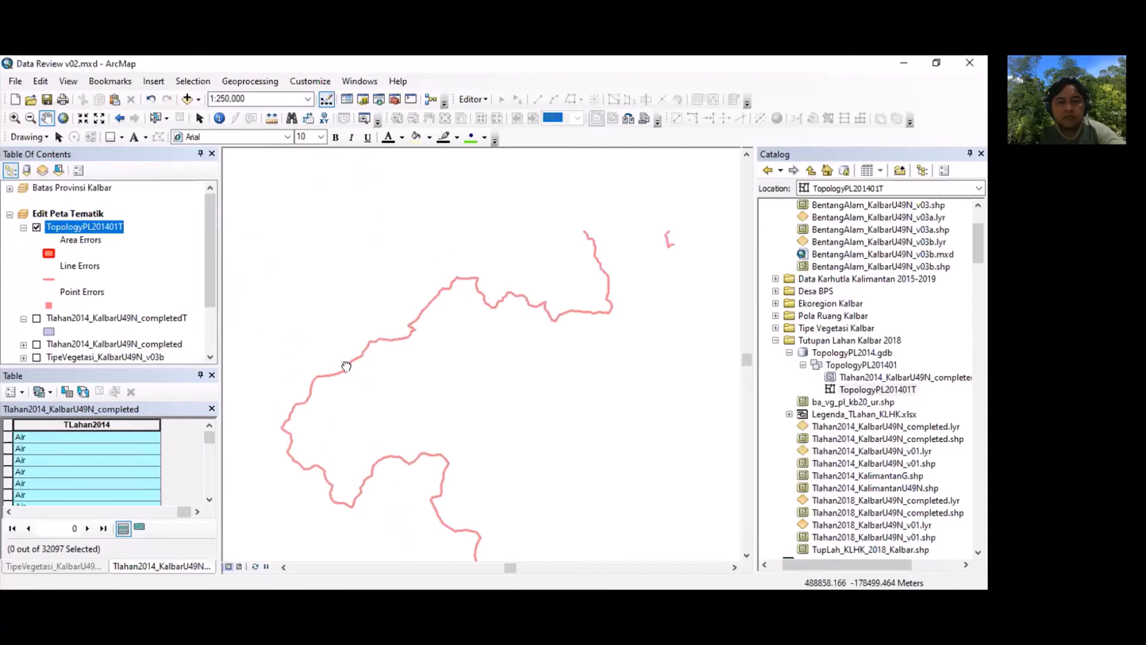
drag(668, 239, 347, 350)
drag(495, 269, 333, 399)
drag(686, 229, 439, 385)
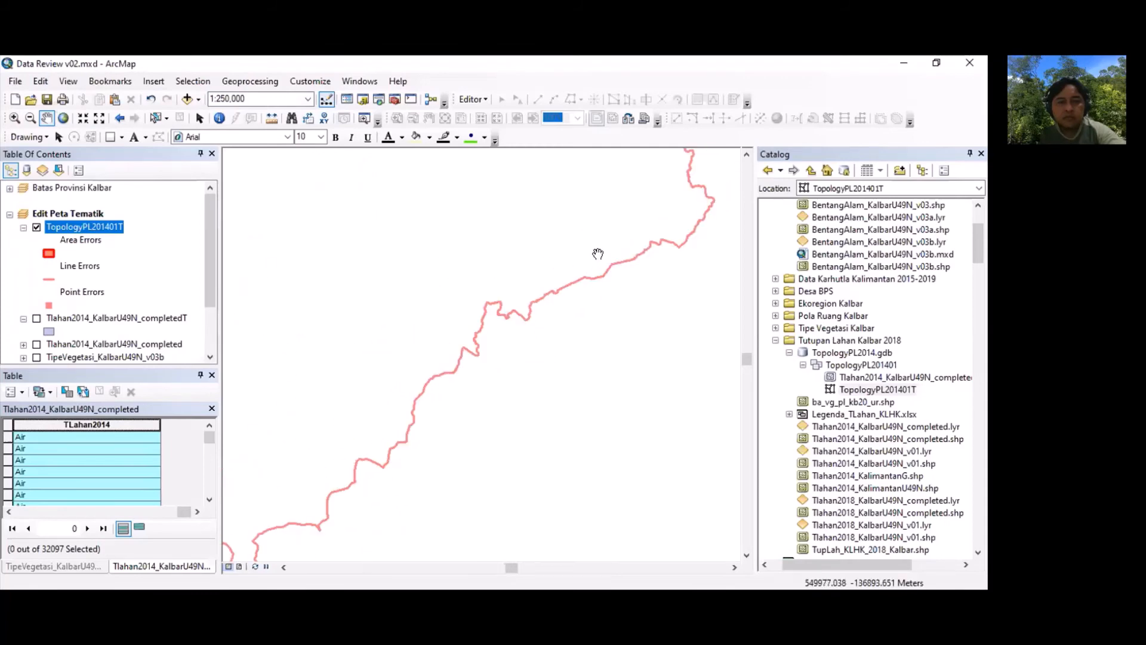
Step: Examine the line errors along the north-east-trending stretch of the southern inland border
drag(623, 215, 438, 403)
drag(546, 181, 388, 400)
drag(576, 238, 404, 366)
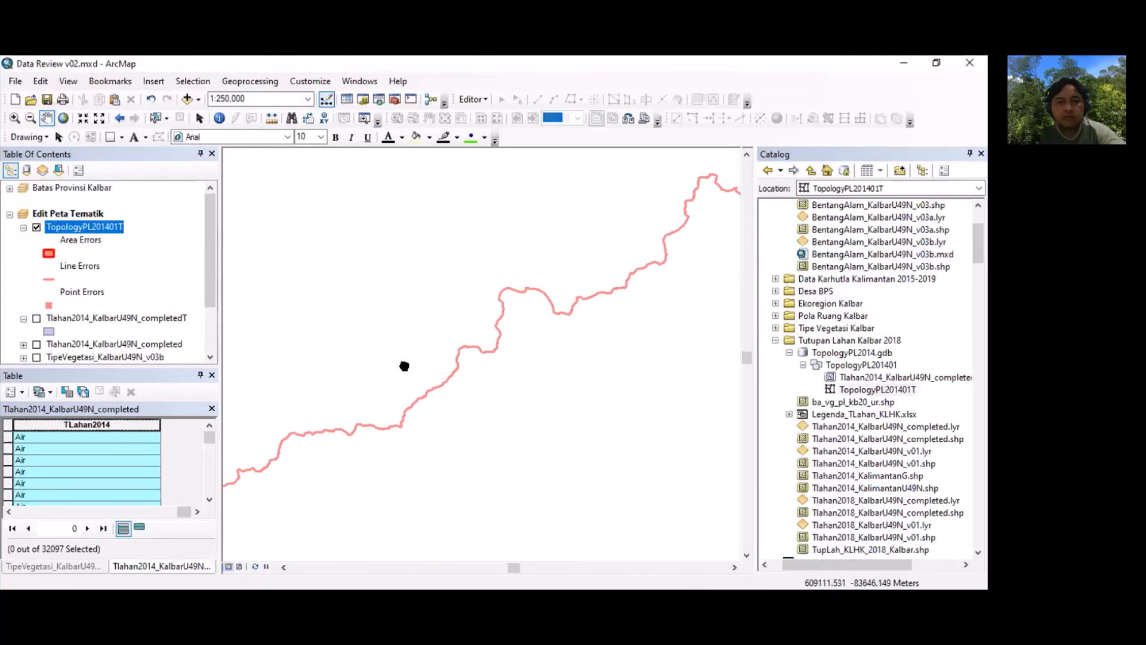
drag(604, 274, 248, 410)
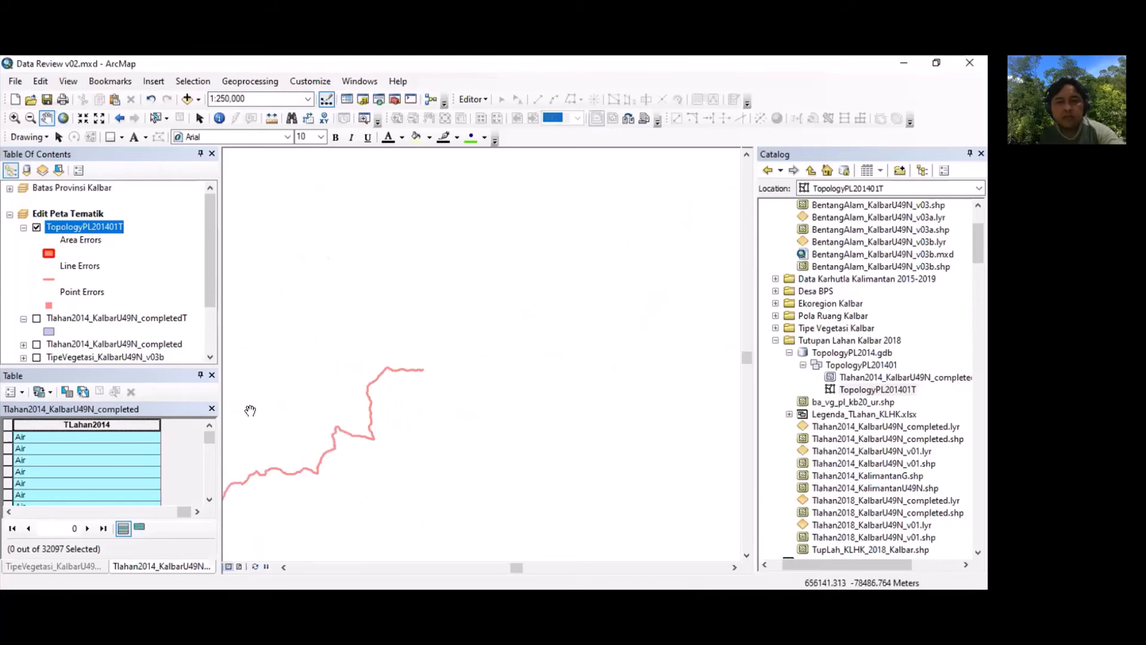
drag(530, 293, 309, 374)
drag(583, 338, 310, 424)
drag(462, 270, 451, 455)
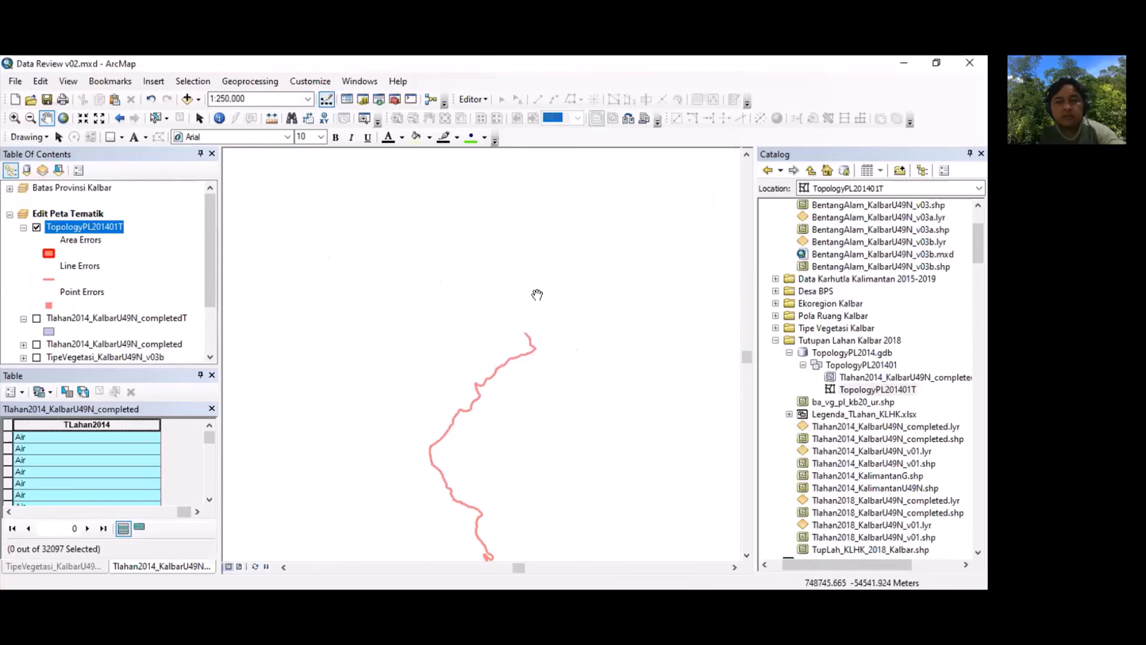
Step: Examine the line errors along the eastern border up to the province's north-east corner
drag(531, 260, 422, 412)
drag(506, 275, 454, 454)
drag(457, 235, 487, 431)
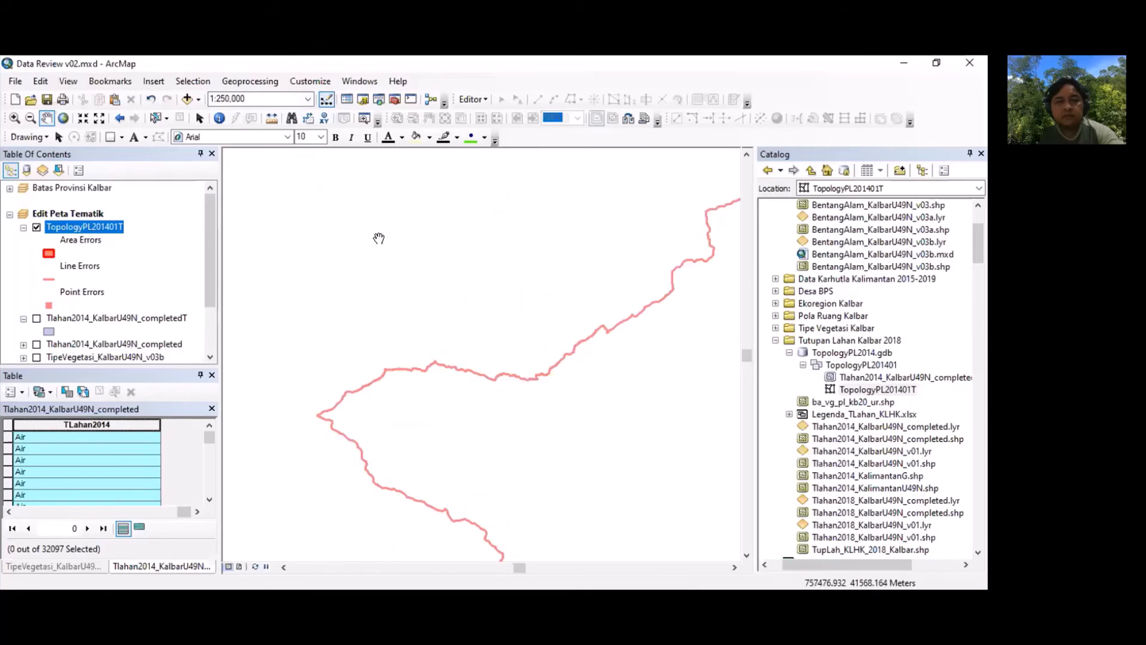
drag(469, 267, 242, 419)
drag(589, 231, 409, 425)
drag(521, 262, 415, 457)
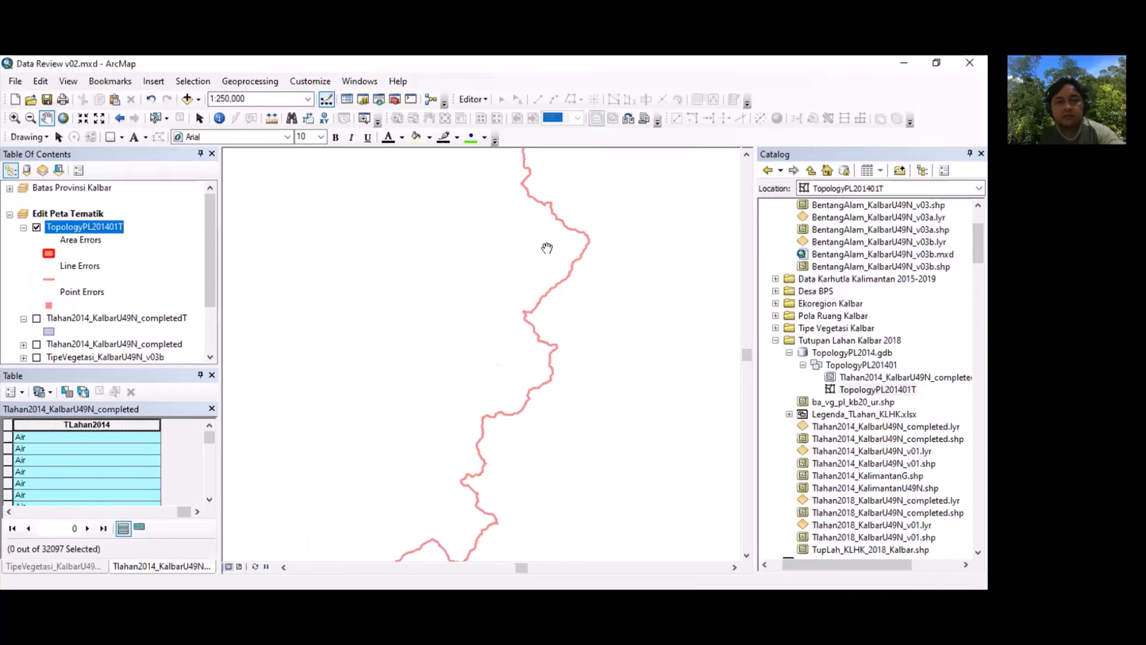
drag(547, 248, 477, 504)
drag(428, 286, 385, 513)
drag(570, 275, 404, 419)
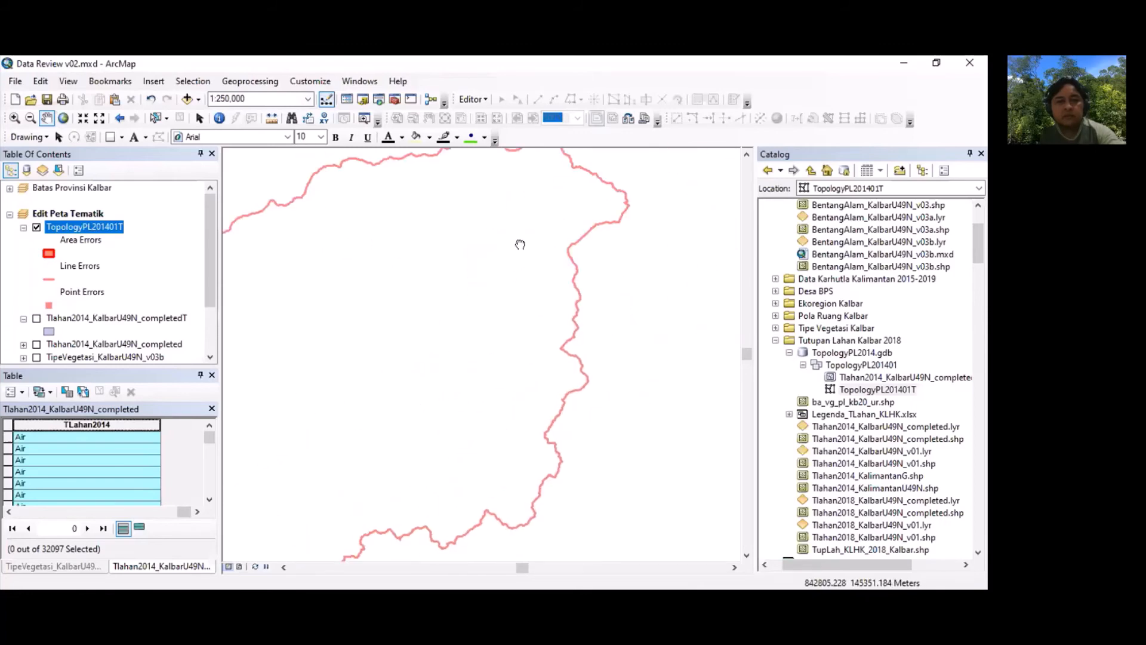
Step: Examine the line errors westward from the north-east corner along the northern border
drag(519, 245, 447, 311)
drag(360, 415, 599, 310)
drag(290, 497, 473, 401)
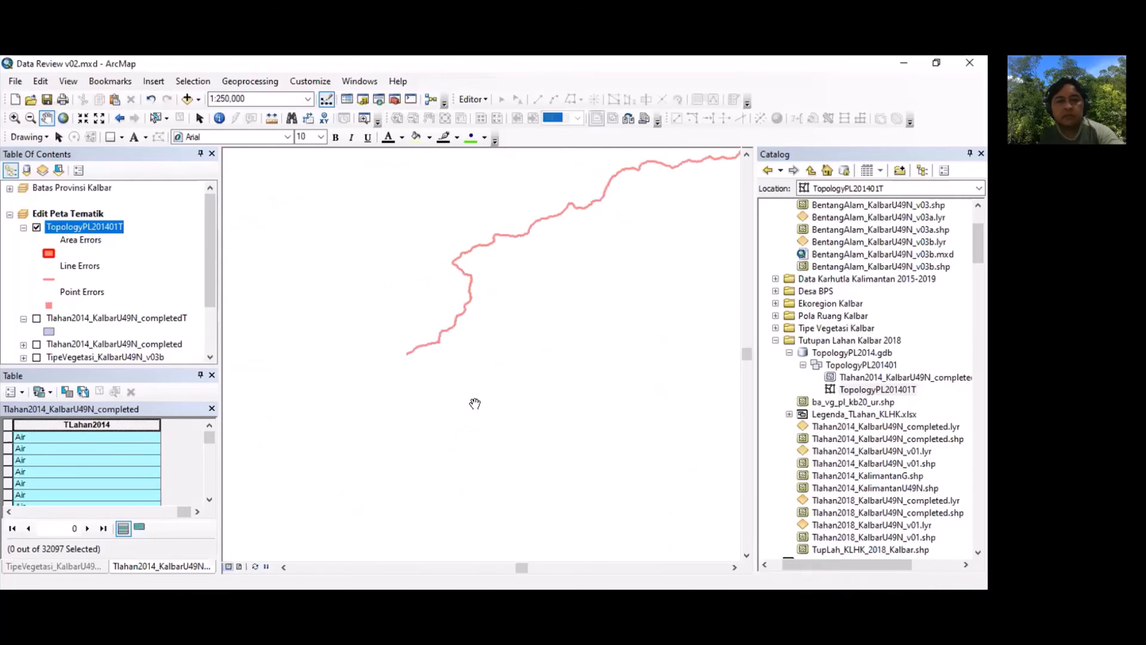
drag(283, 520, 453, 348)
drag(386, 321, 476, 398)
drag(292, 353, 555, 383)
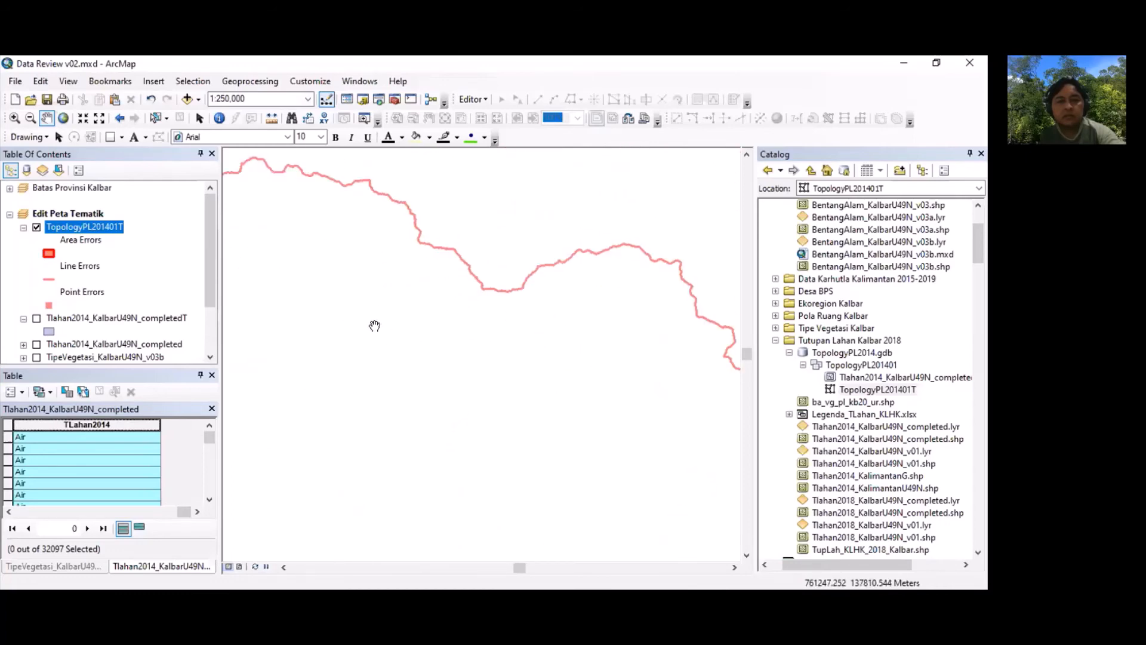
drag(296, 292, 527, 414)
drag(278, 316, 482, 371)
drag(469, 292, 435, 481)
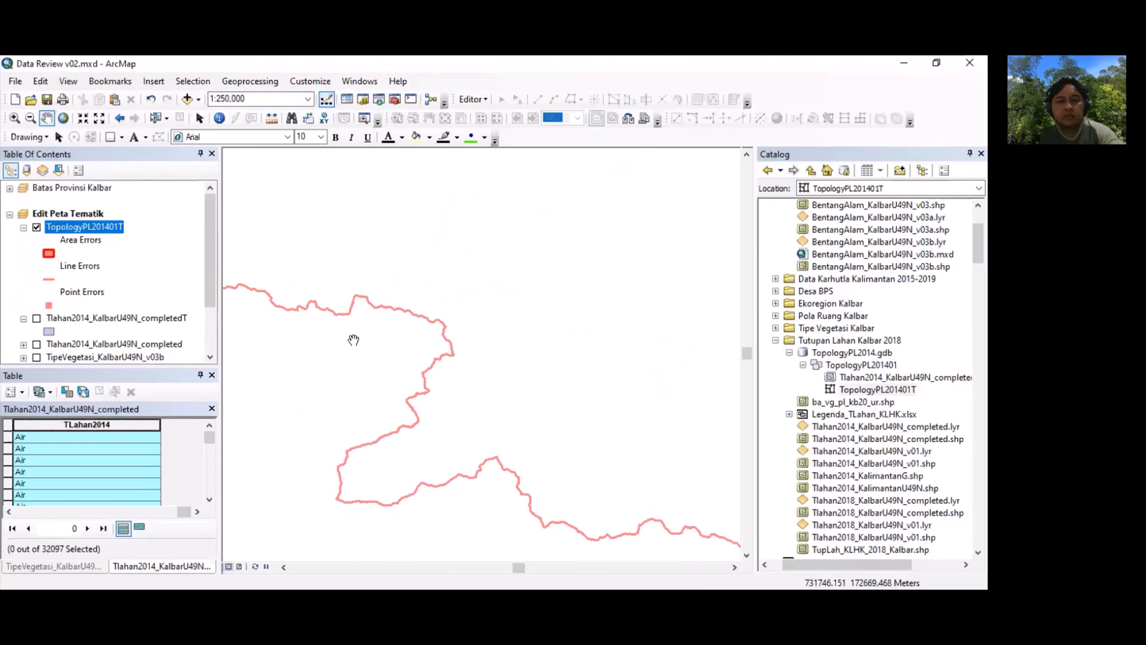
Step: Examine the line errors along the central stretch of the northern border
drag(353, 339, 560, 315)
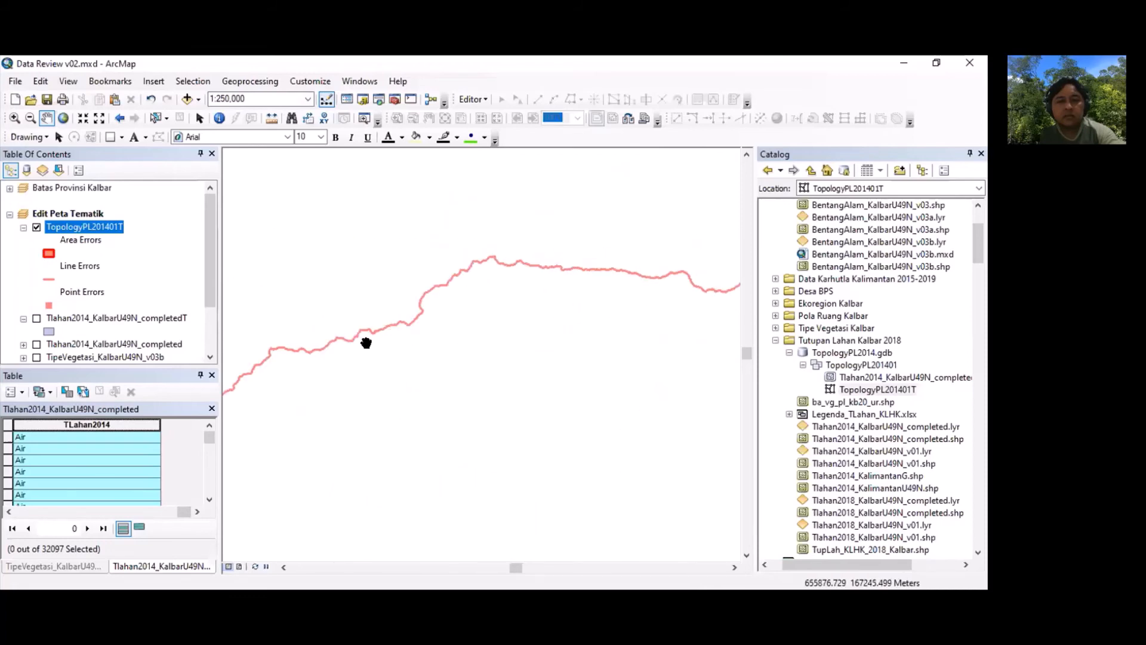
drag(366, 340, 604, 220)
drag(456, 355, 526, 233)
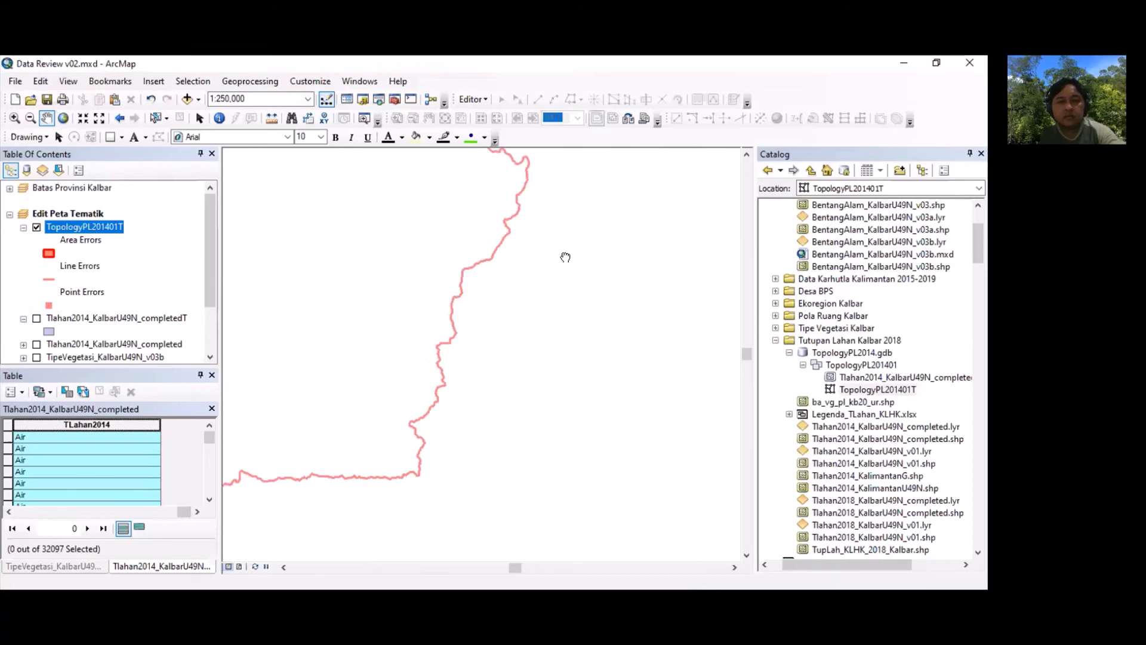
drag(482, 408, 632, 263)
drag(385, 360, 591, 299)
drag(380, 318, 670, 310)
drag(438, 348, 573, 442)
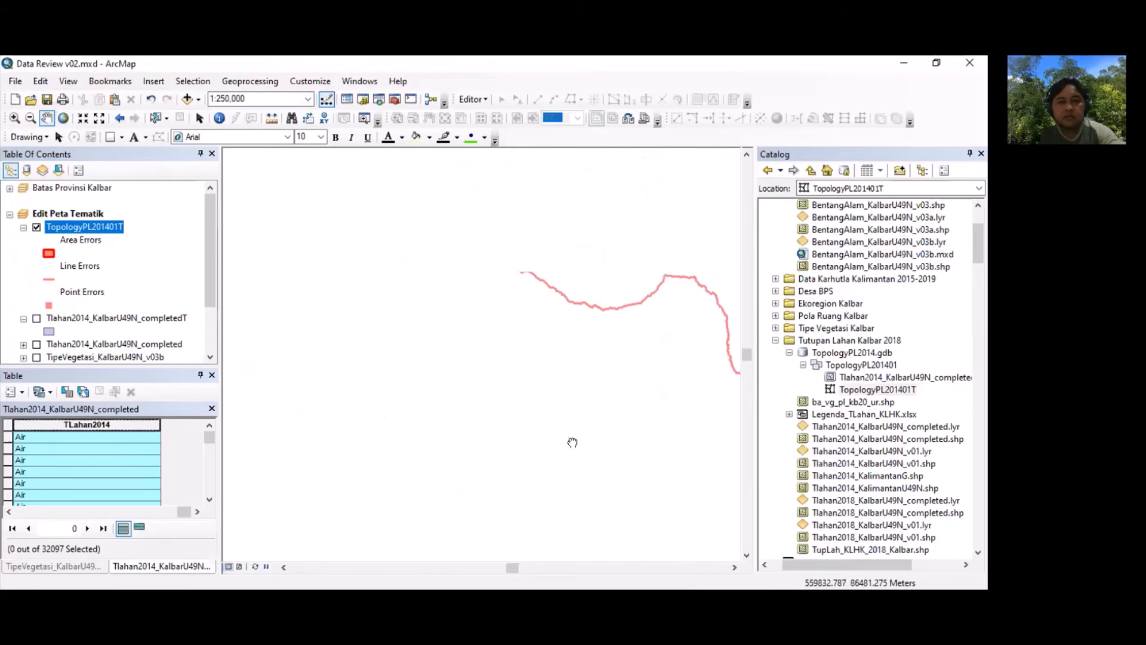
drag(393, 322, 710, 321)
Step: Examine the winding part of the northern border, inspecting its tight bend up close before restoring the previous extent
drag(574, 278, 459, 305)
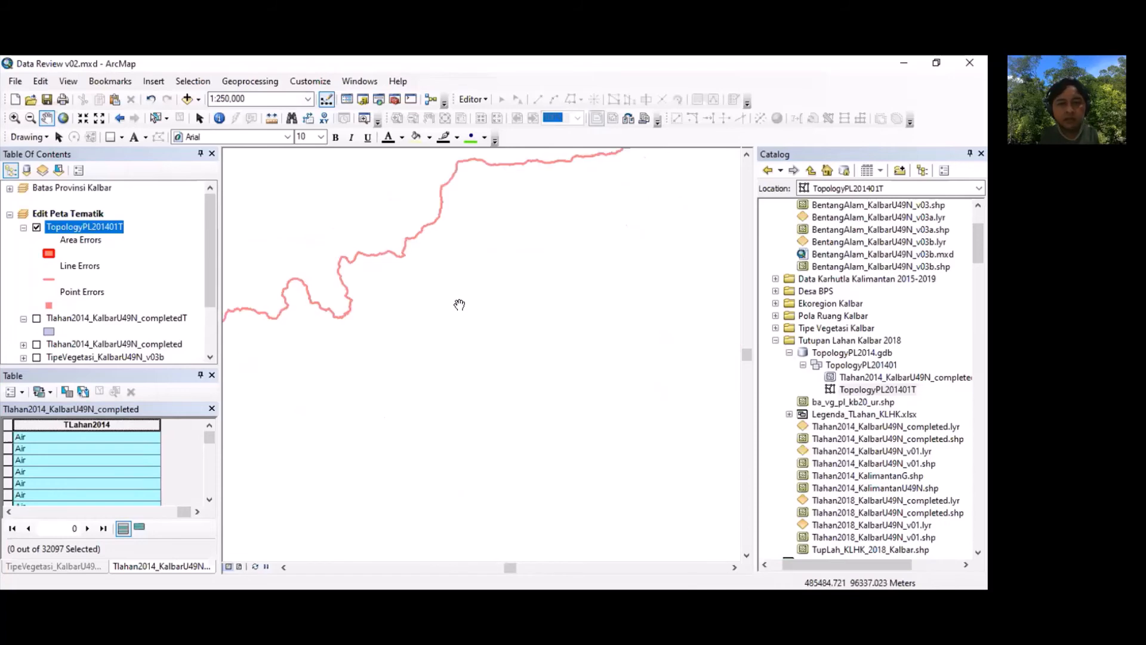
drag(275, 371, 436, 298)
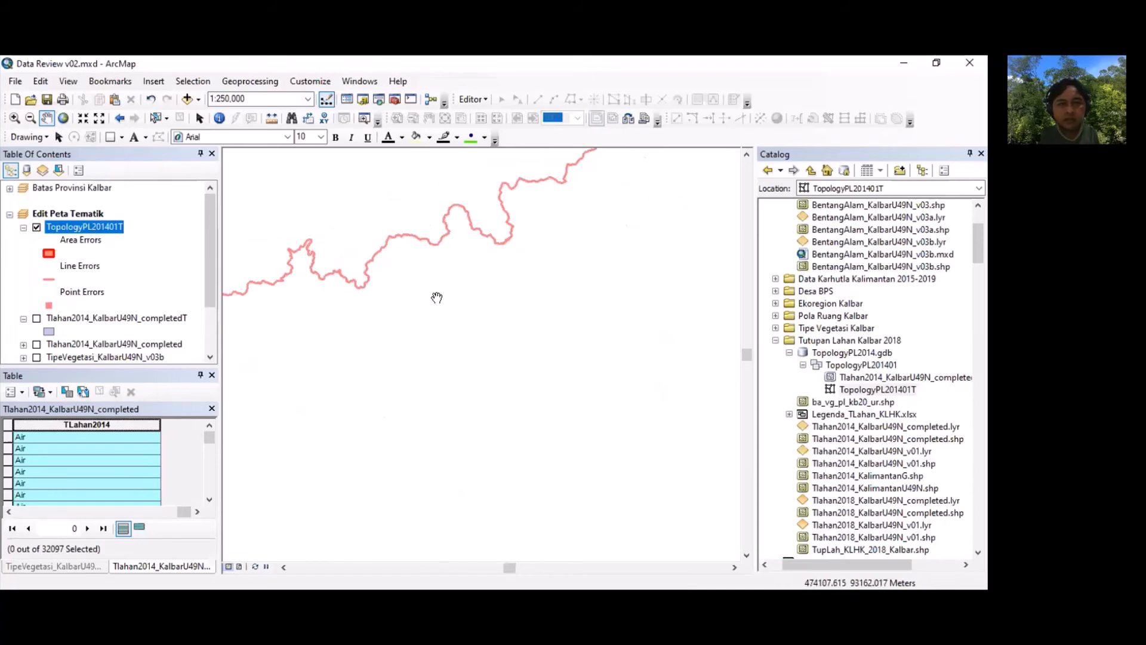
click(15, 118)
drag(476, 222, 536, 247)
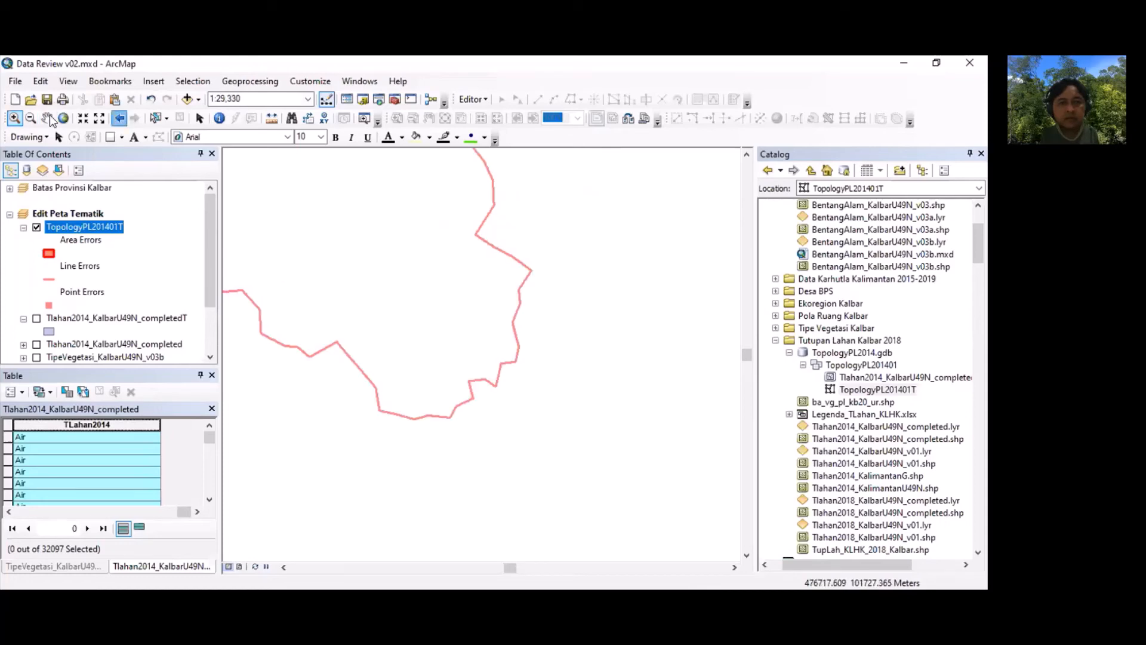
Step: Examine the line errors along the north-western border up to the province's northern tip
drag(296, 389, 662, 333)
drag(307, 253, 406, 419)
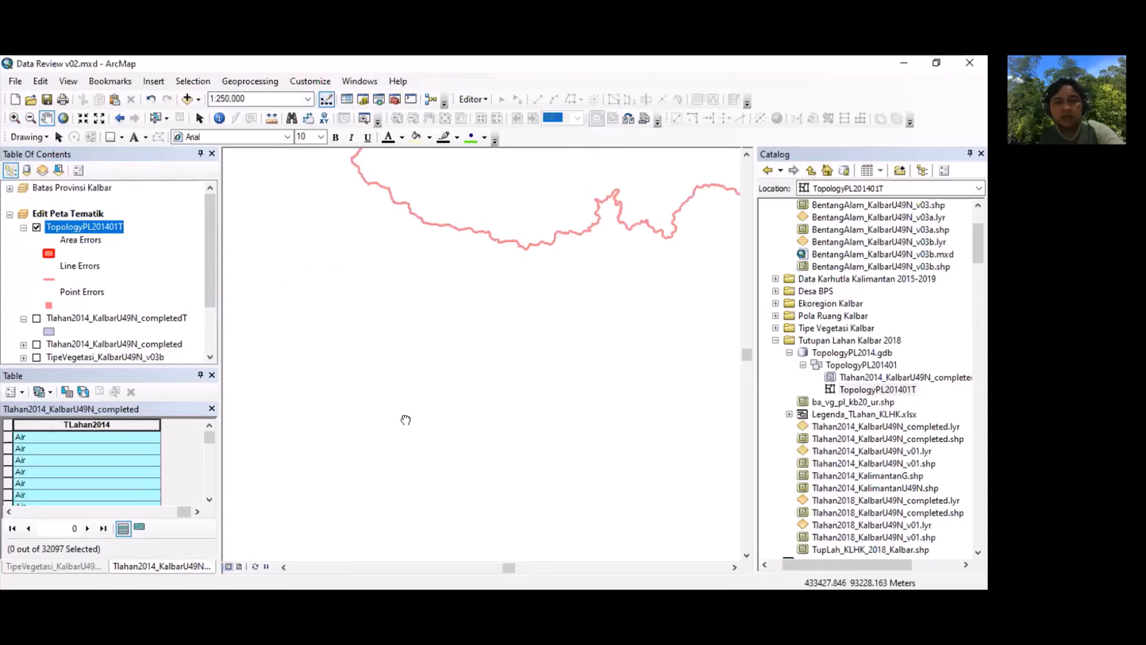
drag(322, 257, 421, 427)
drag(449, 261, 534, 374)
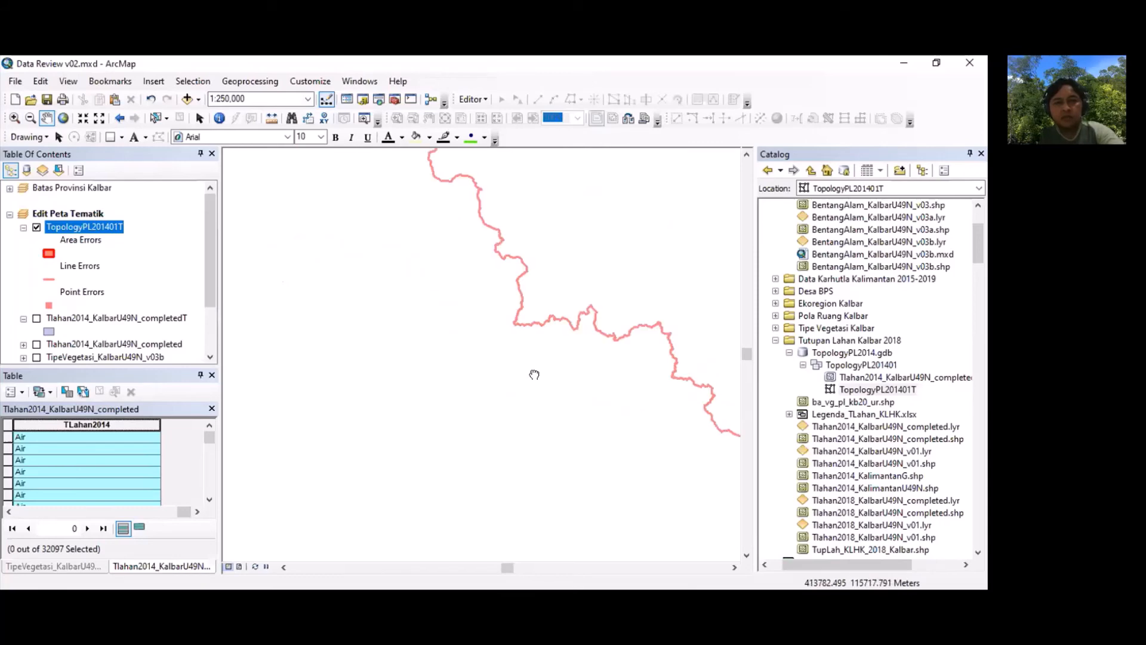
drag(522, 209, 501, 391)
drag(408, 262, 624, 340)
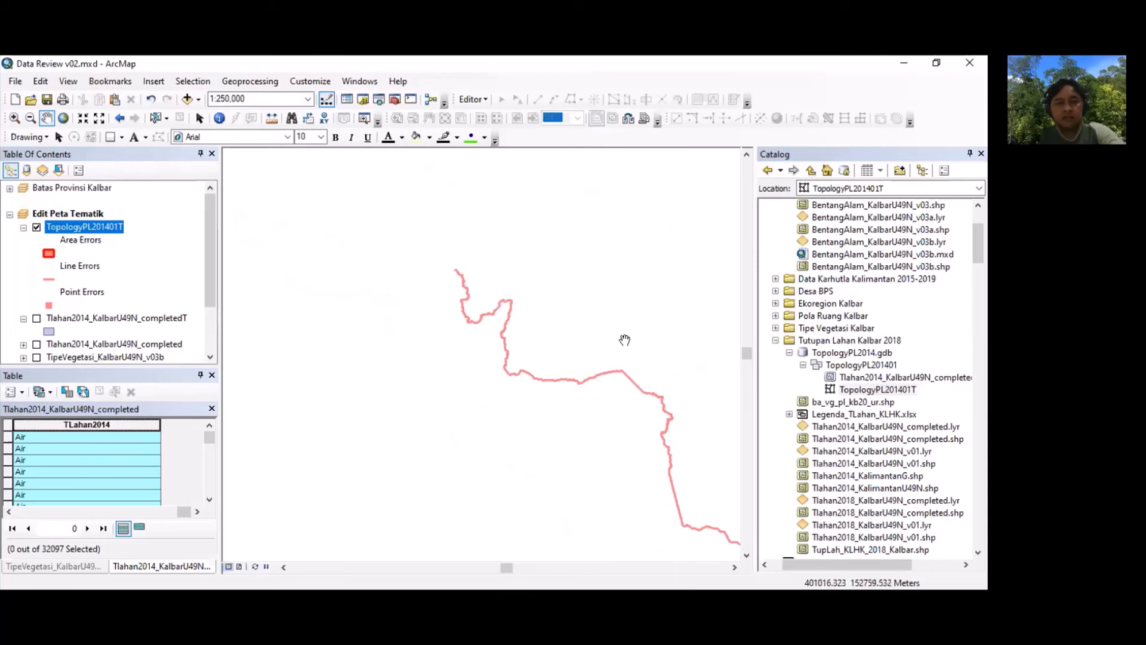
drag(376, 224, 414, 409)
drag(431, 249, 463, 356)
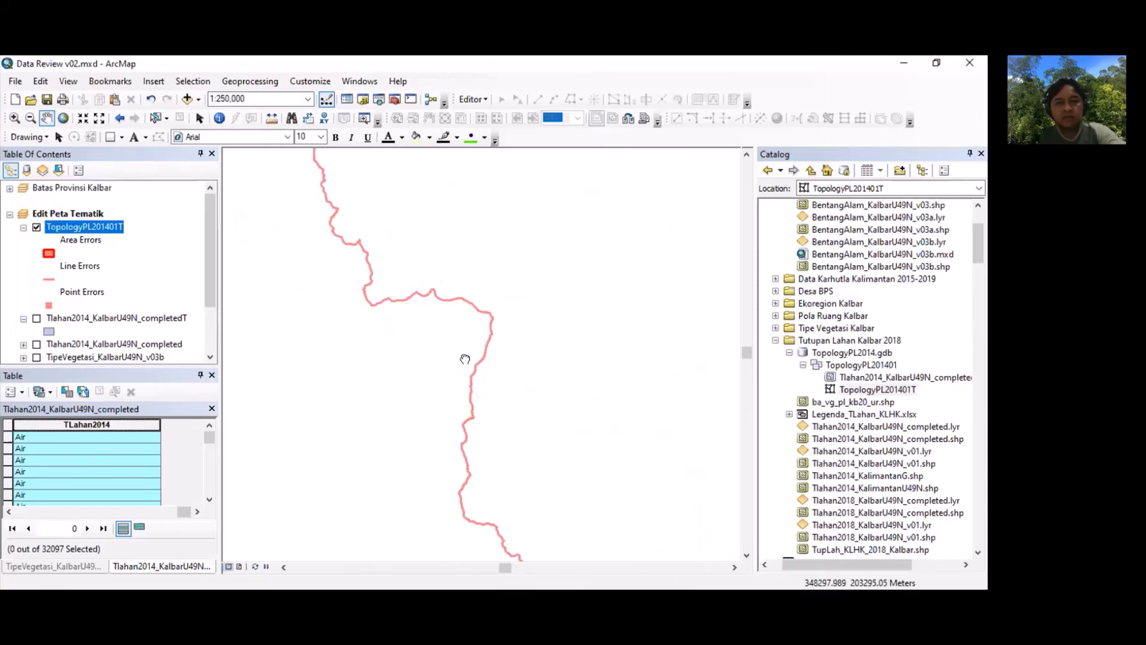
drag(372, 238, 373, 361)
drag(632, 194, 440, 335)
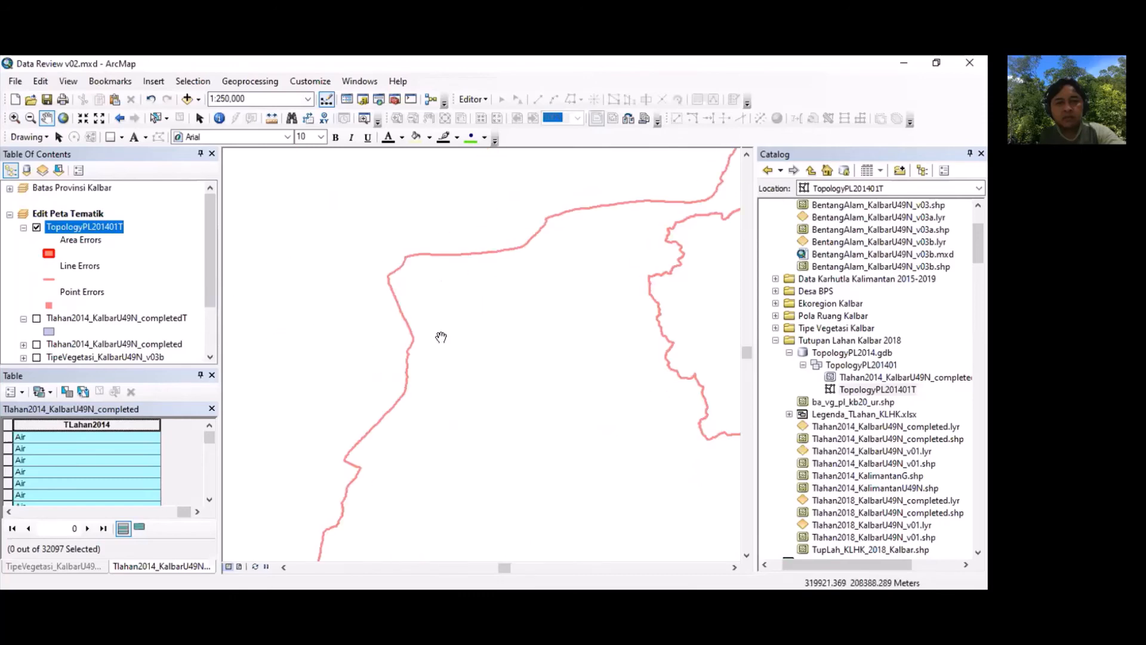
Step: Examine the line errors from the northern tip southward along the upper west coast to the small offshore islands
drag(552, 200, 498, 382)
drag(417, 459, 576, 263)
drag(516, 419, 537, 328)
drag(512, 414, 513, 192)
drag(516, 367, 560, 174)
drag(488, 386, 510, 233)
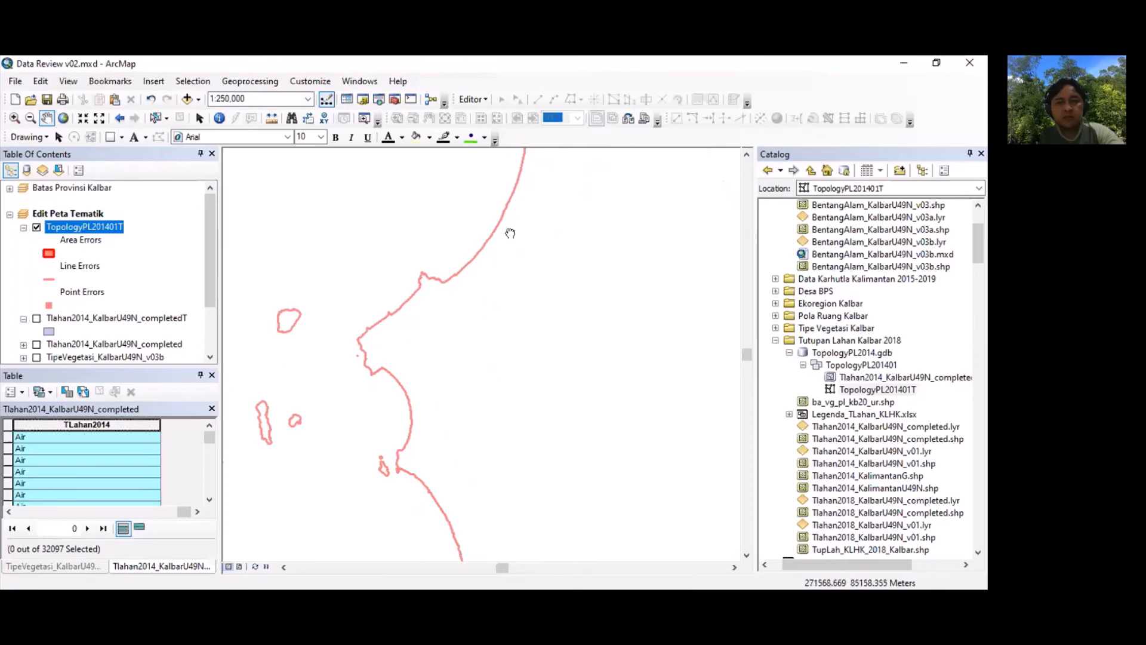
Step: Examine the line errors southward along the central west coast, past the narrow inlet and the river delta
drag(518, 395, 518, 236)
drag(542, 355, 529, 221)
drag(545, 382, 515, 205)
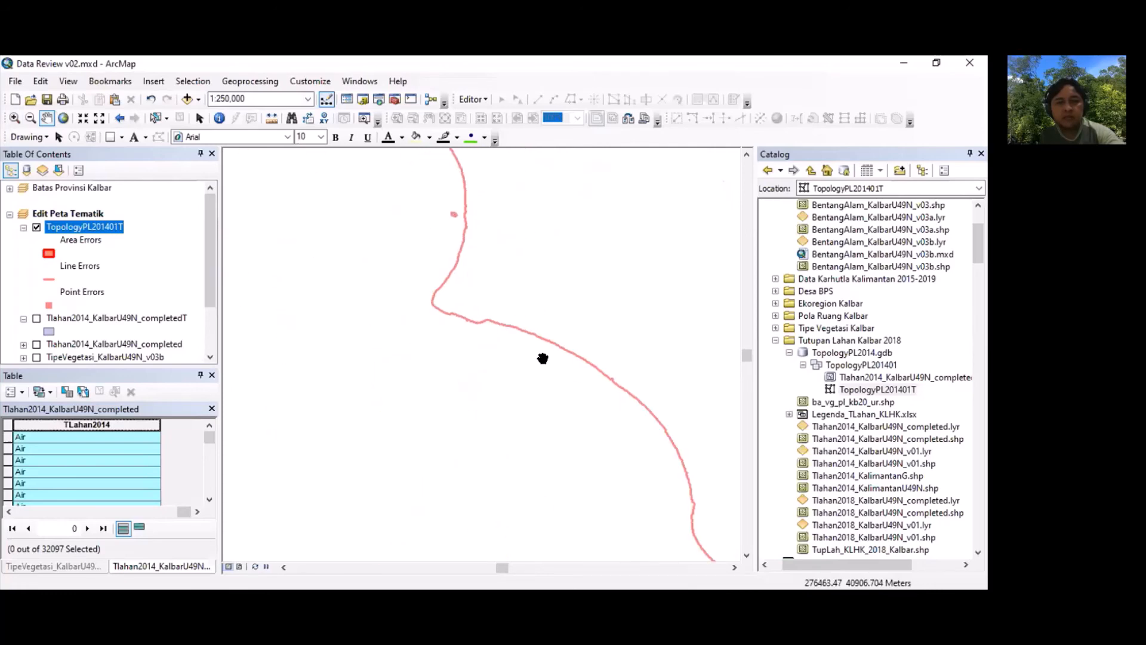
drag(542, 358, 460, 220)
drag(579, 326, 445, 266)
drag(530, 350, 481, 217)
drag(520, 326, 514, 218)
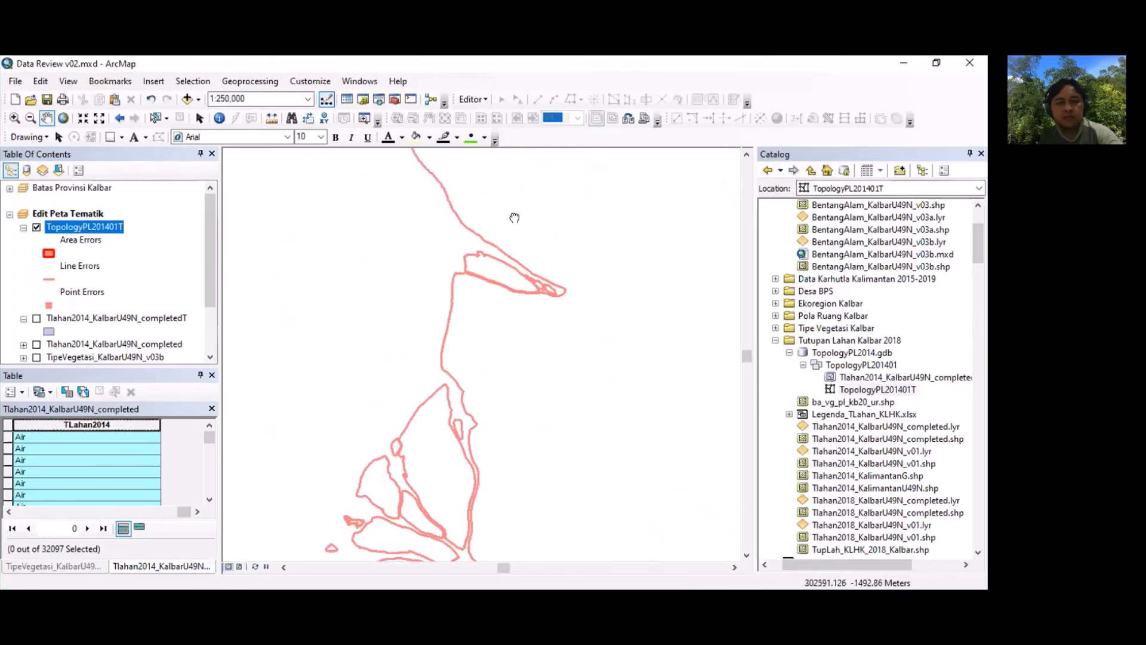
drag(534, 386, 569, 193)
drag(545, 334, 573, 221)
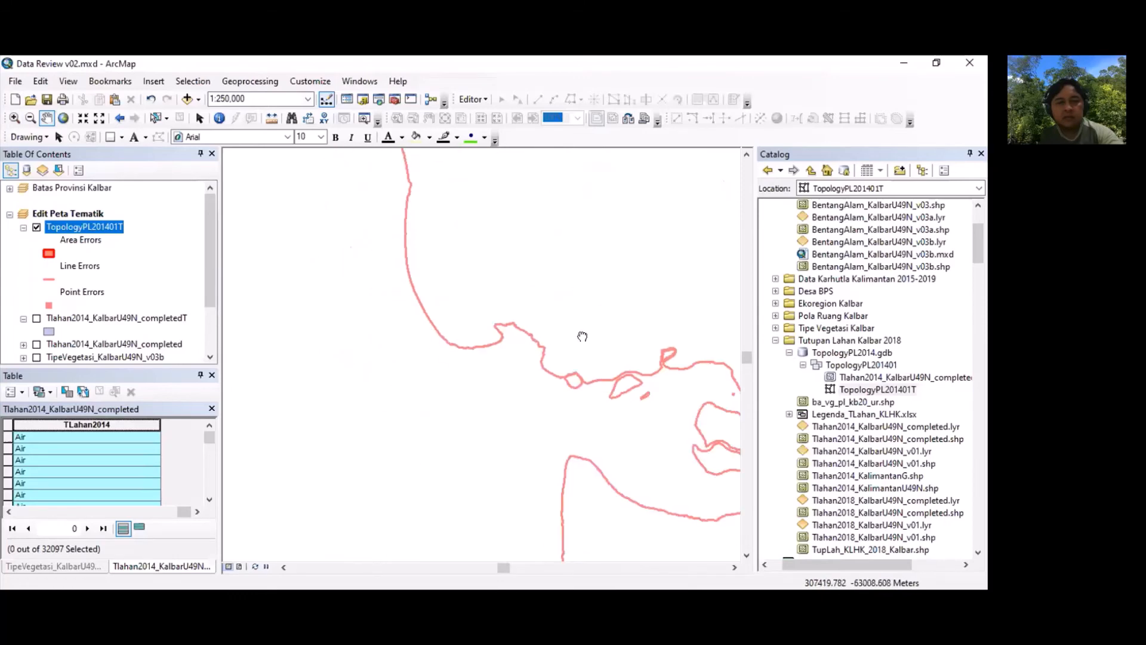
Step: Examine the line errors eastward into the branching river network, inspecting one river spur up close before restoring the 1:250,000 extent
drag(584, 332, 539, 276)
drag(465, 293, 270, 235)
drag(563, 312, 334, 274)
drag(580, 343, 527, 300)
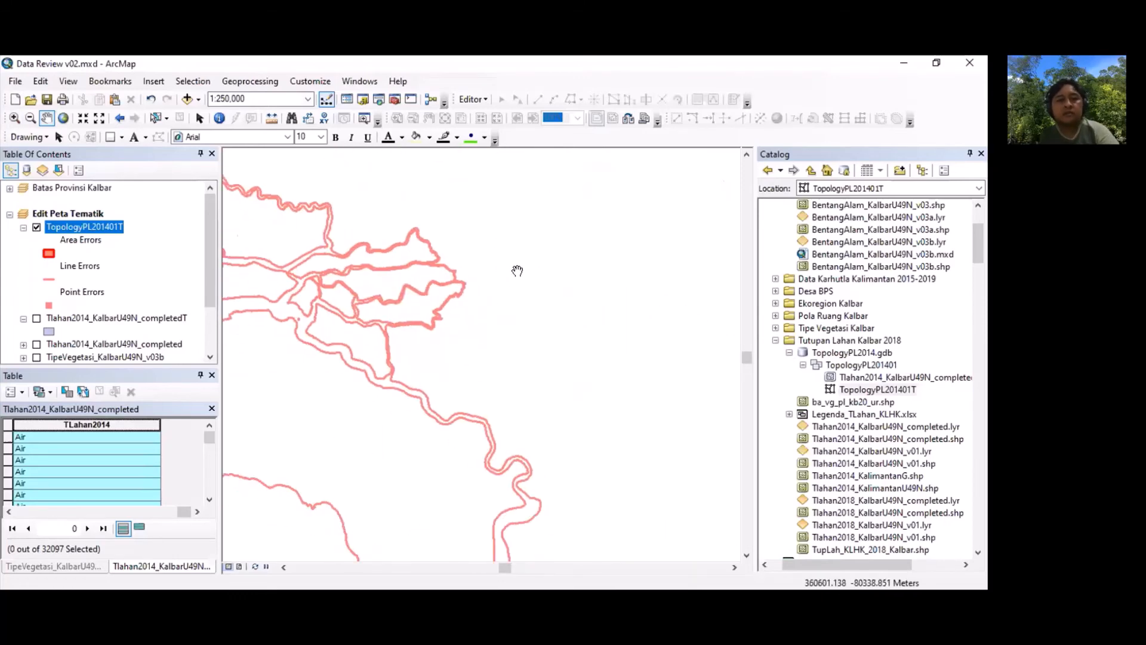
click(15, 117)
drag(410, 238, 469, 308)
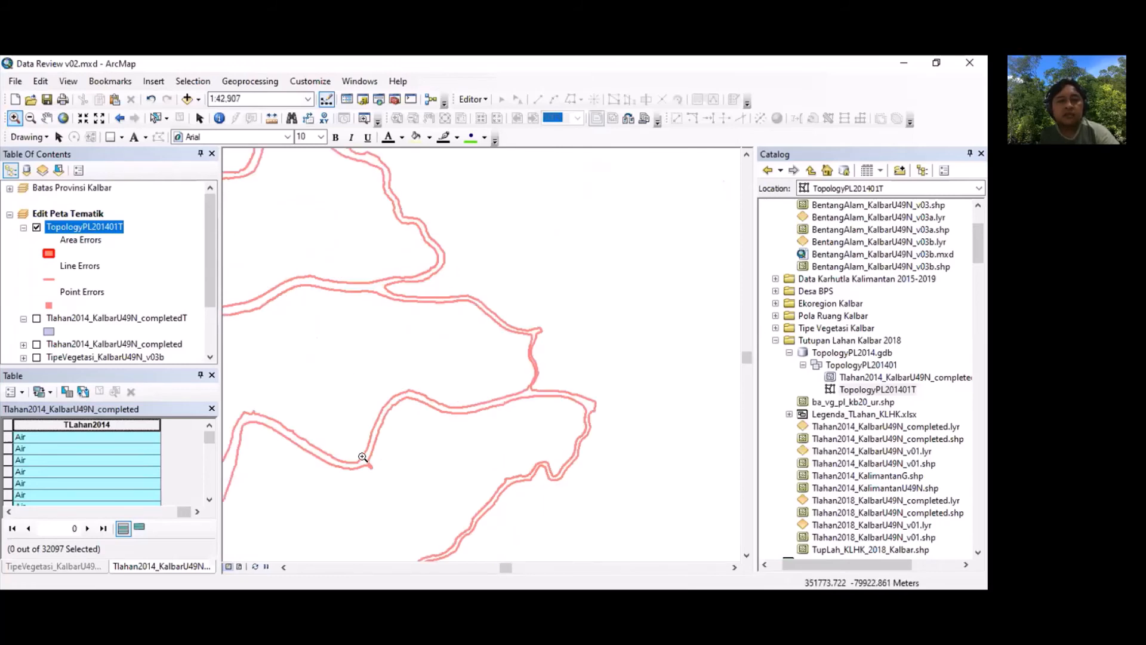
drag(355, 446, 390, 481)
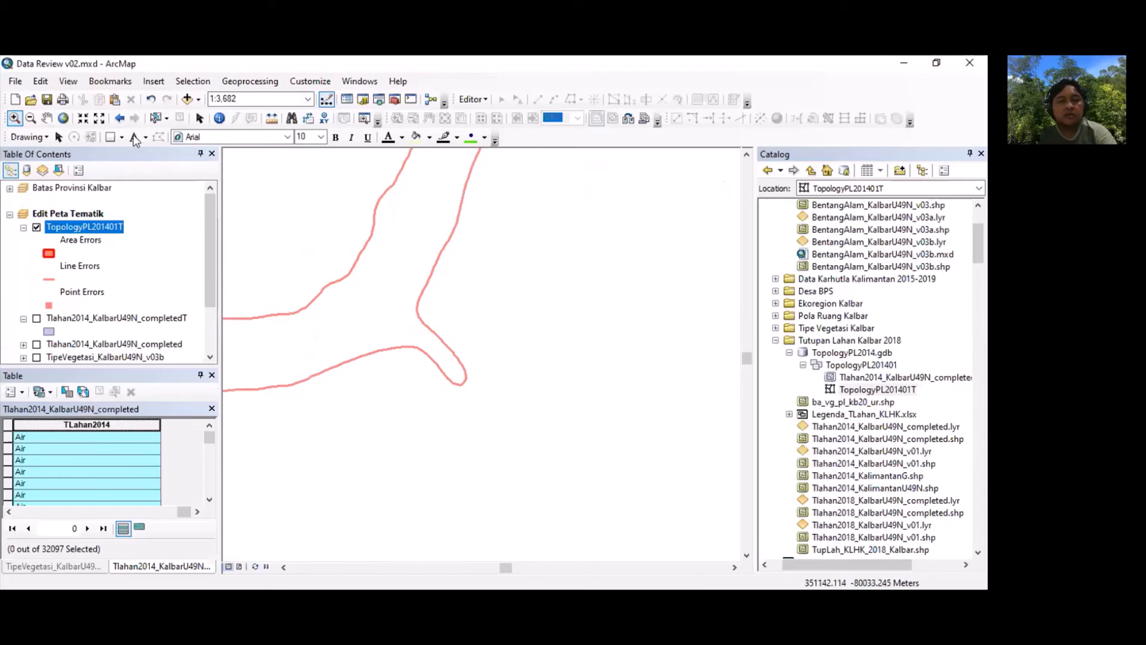
click(120, 118)
click(120, 118)
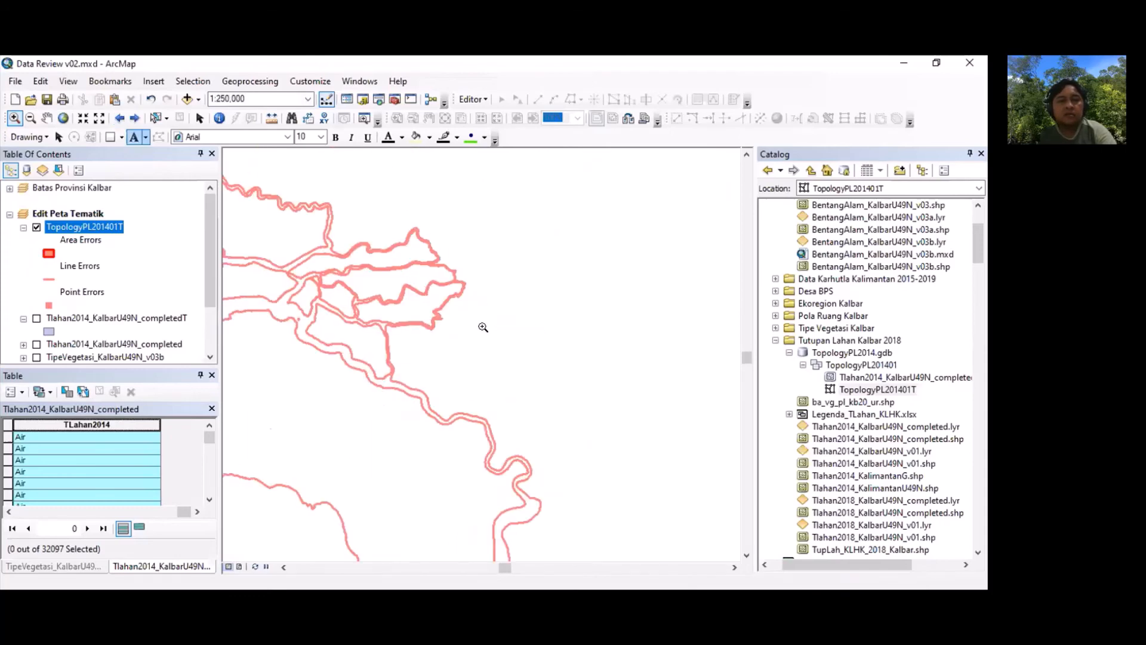
Step: Remove the TopologyPL201401T topology and the Tlahan2014_KalbarU49N_completedT layer from the Edit Peta Tematik data frame
click(24, 229)
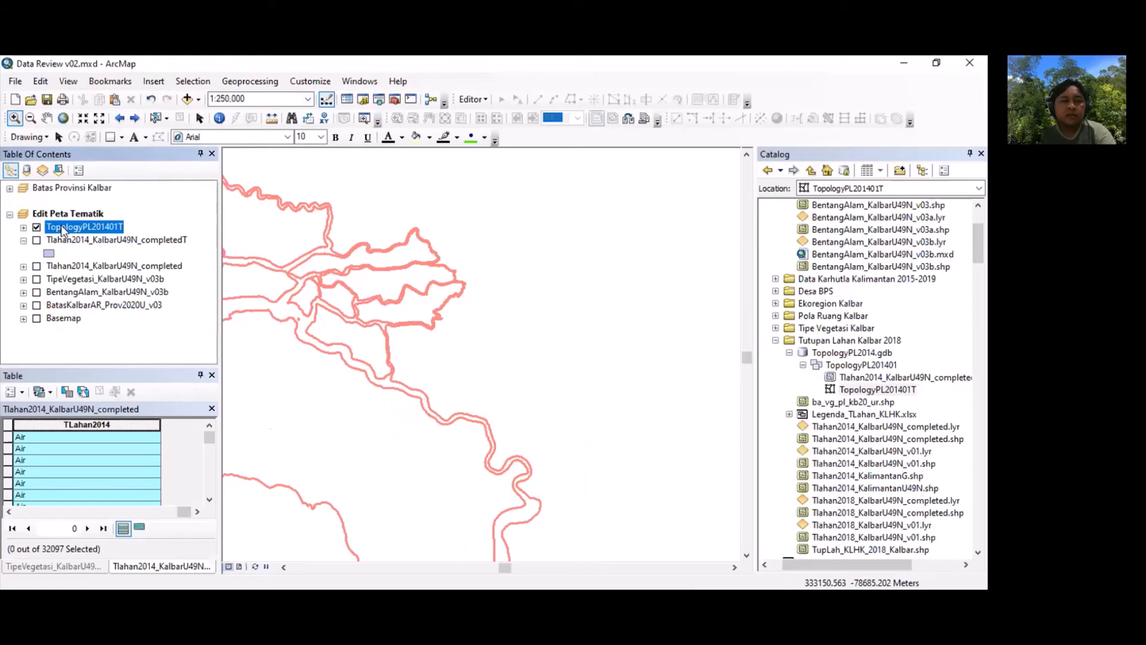
right_click(61, 224)
click(102, 251)
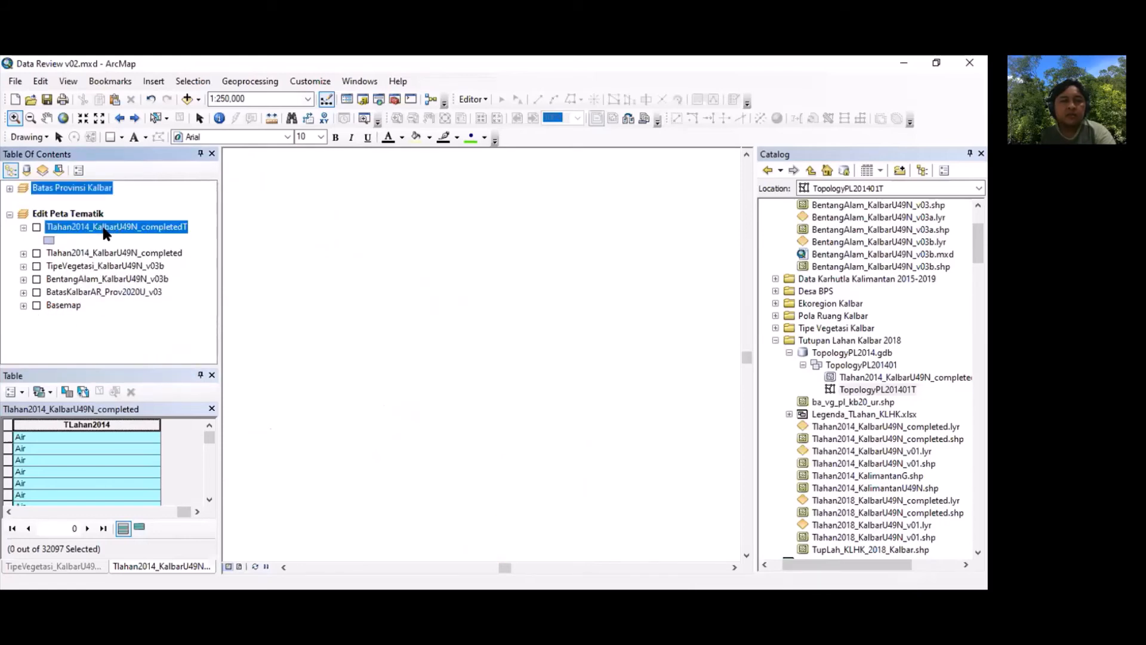
right_click(103, 232)
click(142, 250)
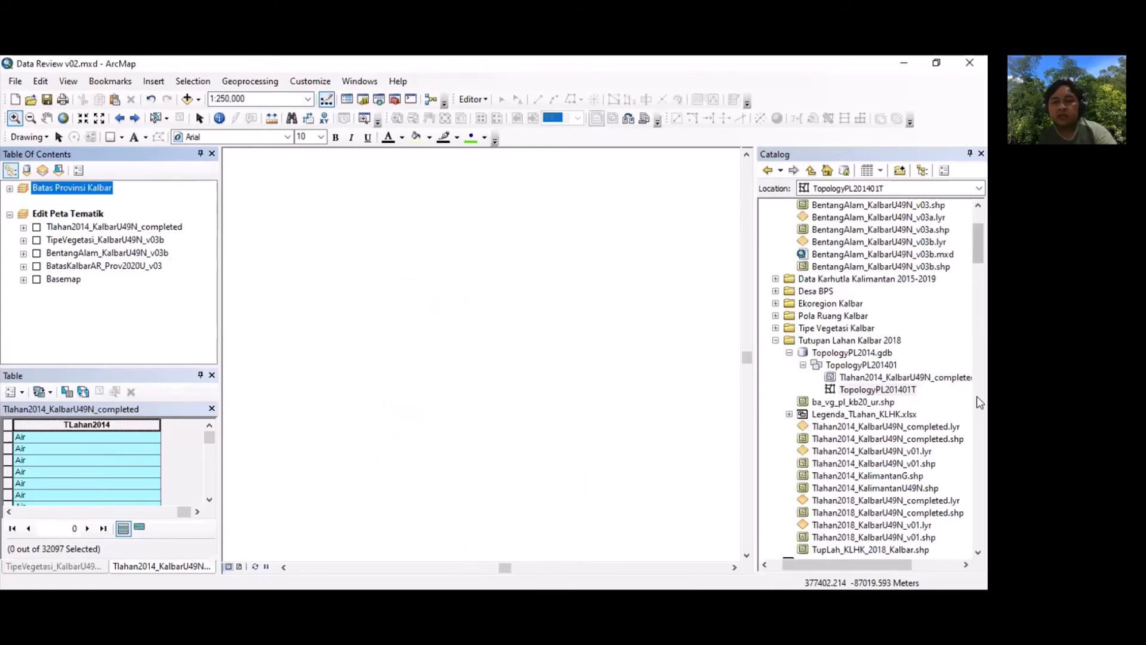
Step: Try to rename the TopologyPL2014.gdb geodatabase by deleting 2014 from its name
click(886, 389)
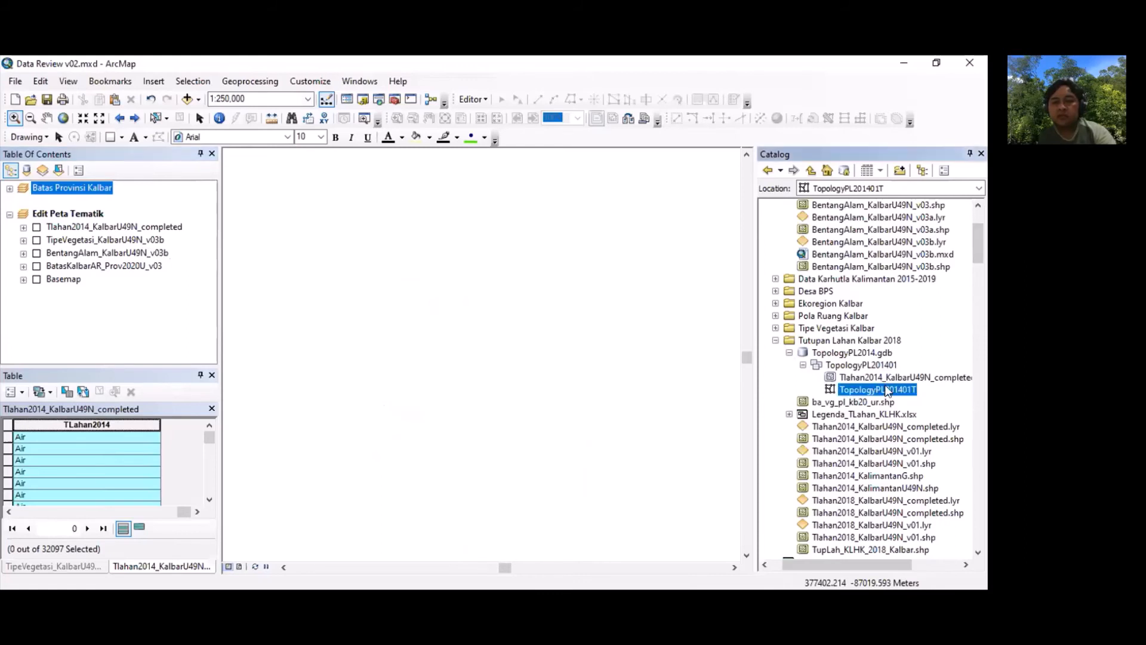
scroll(891, 389, down, 1)
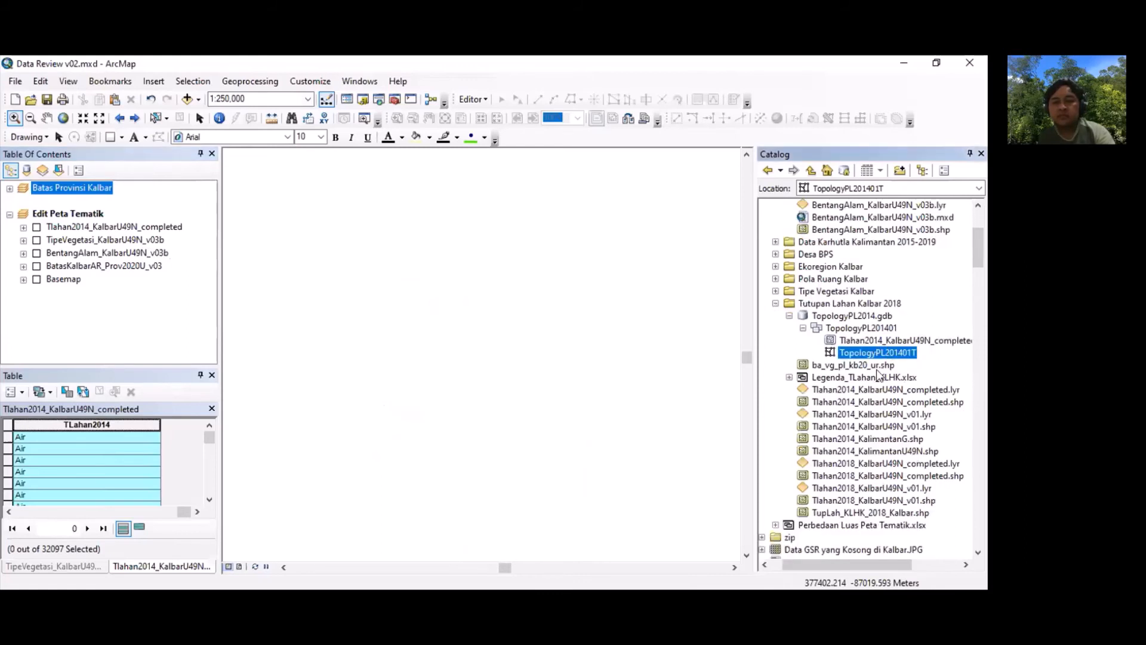
click(857, 316)
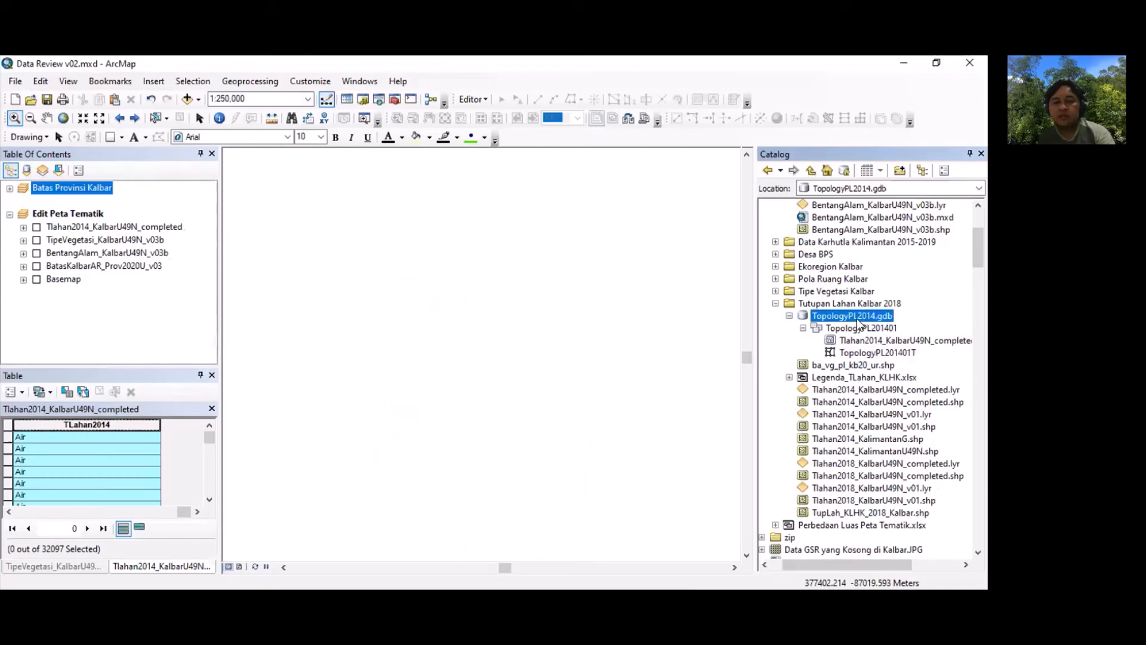
click(861, 315)
click(858, 315)
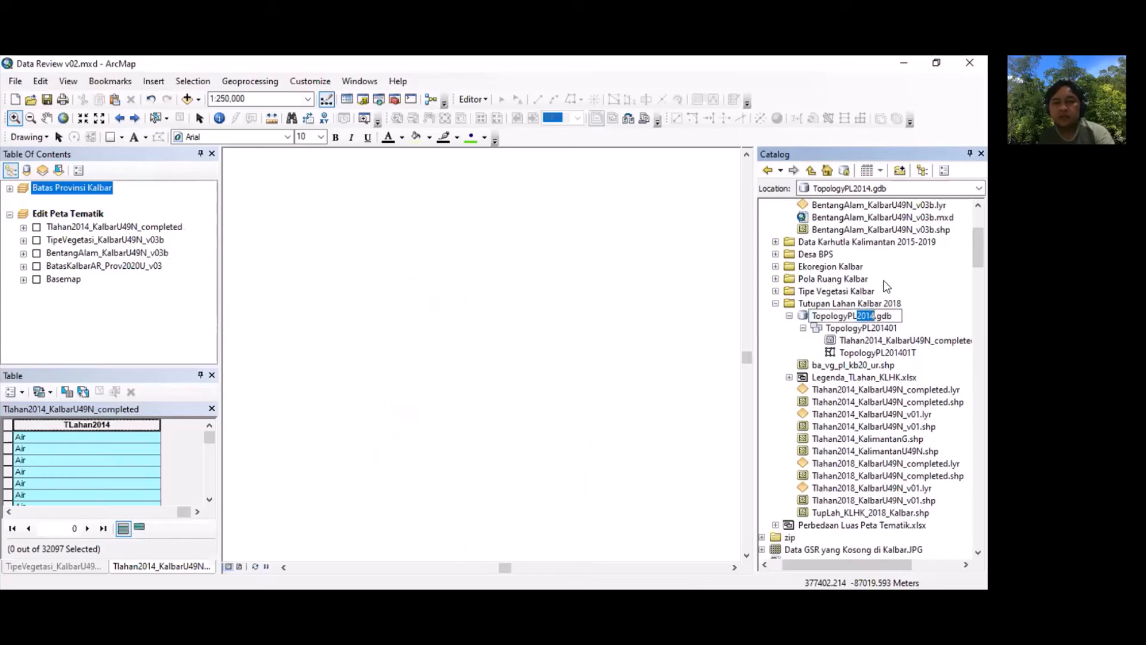
key(BackSpace)
click(871, 329)
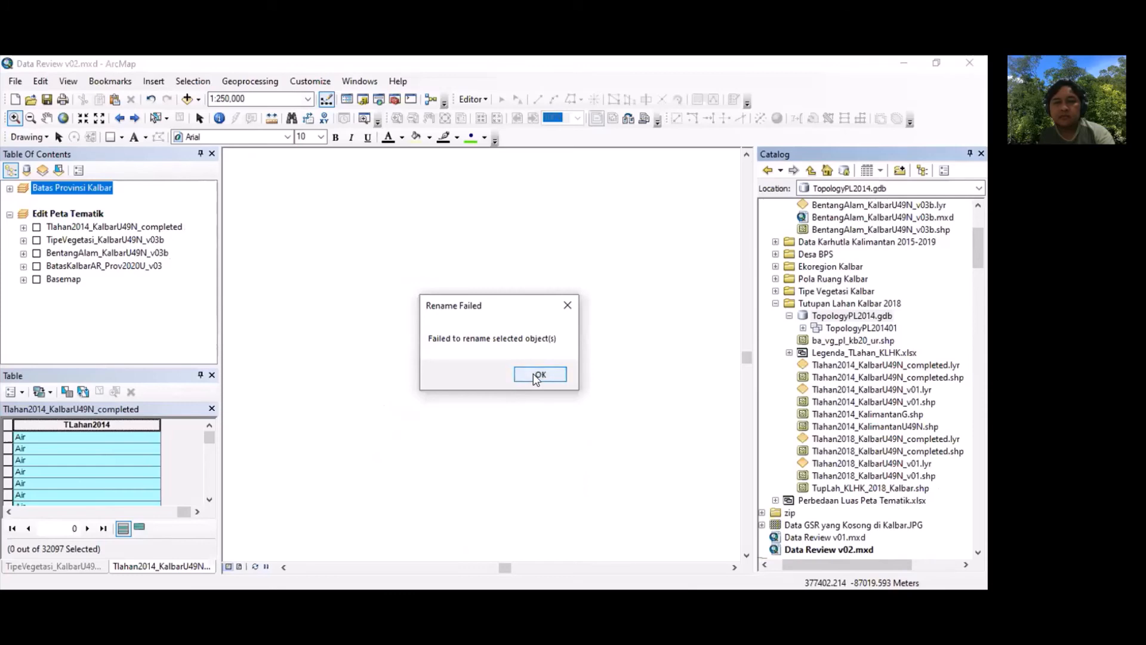
click(537, 376)
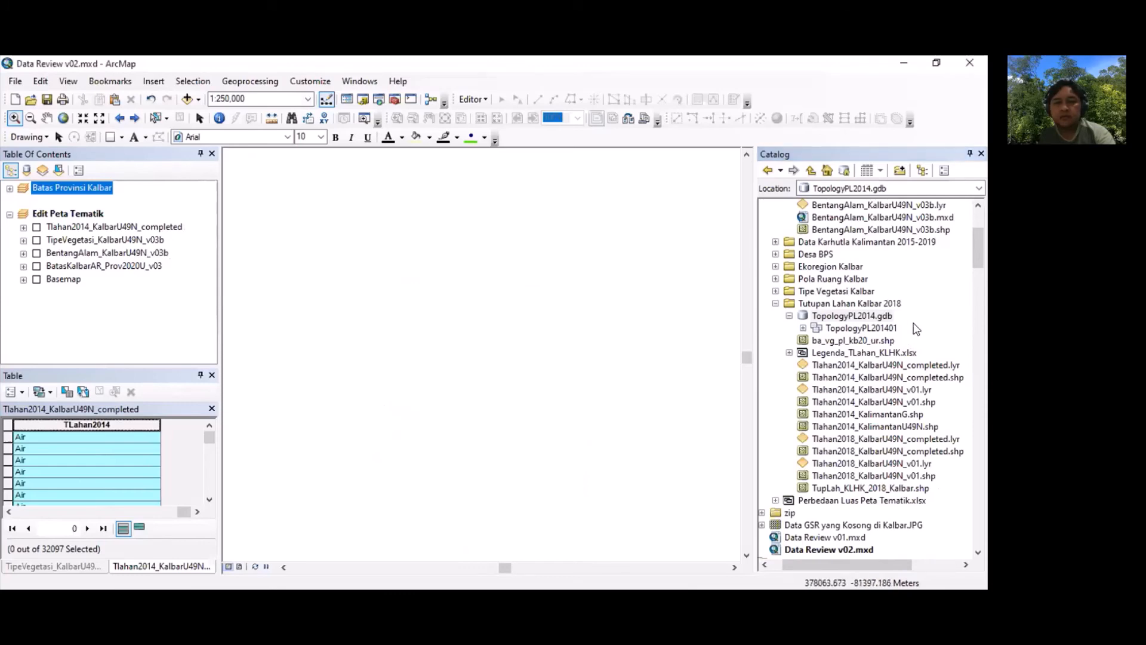
Step: Create a file geodatabase in the Tutupan Lahan Kalbar 2018 folder and try to name it TopologyPL2018
click(877, 305)
right_click(875, 302)
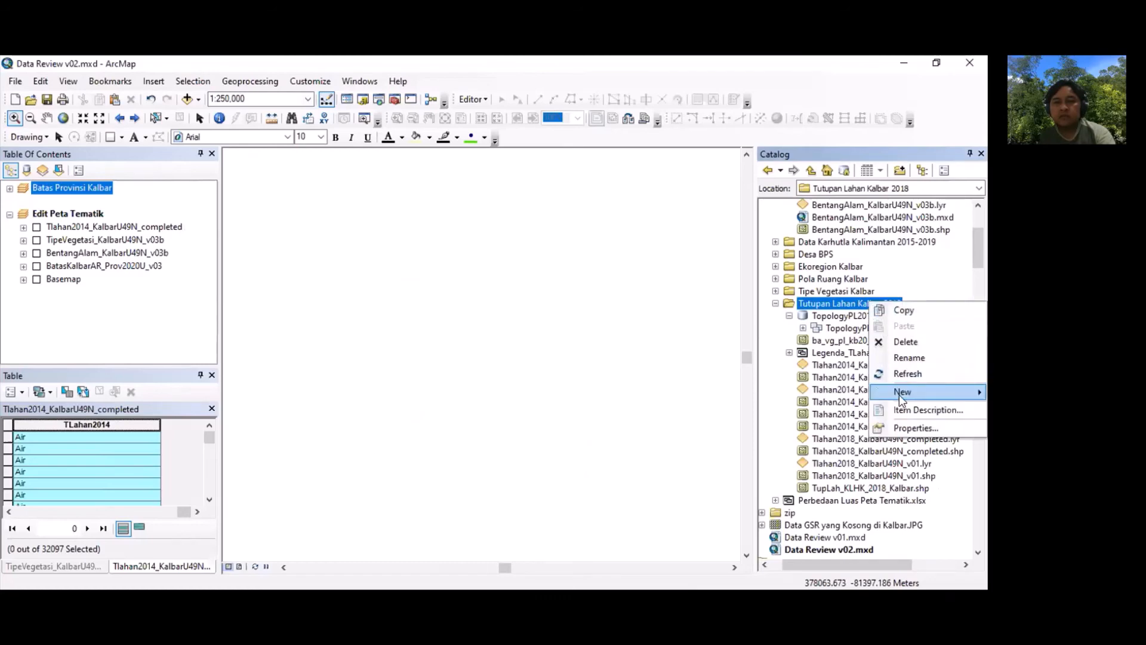
mouse_move(899, 394)
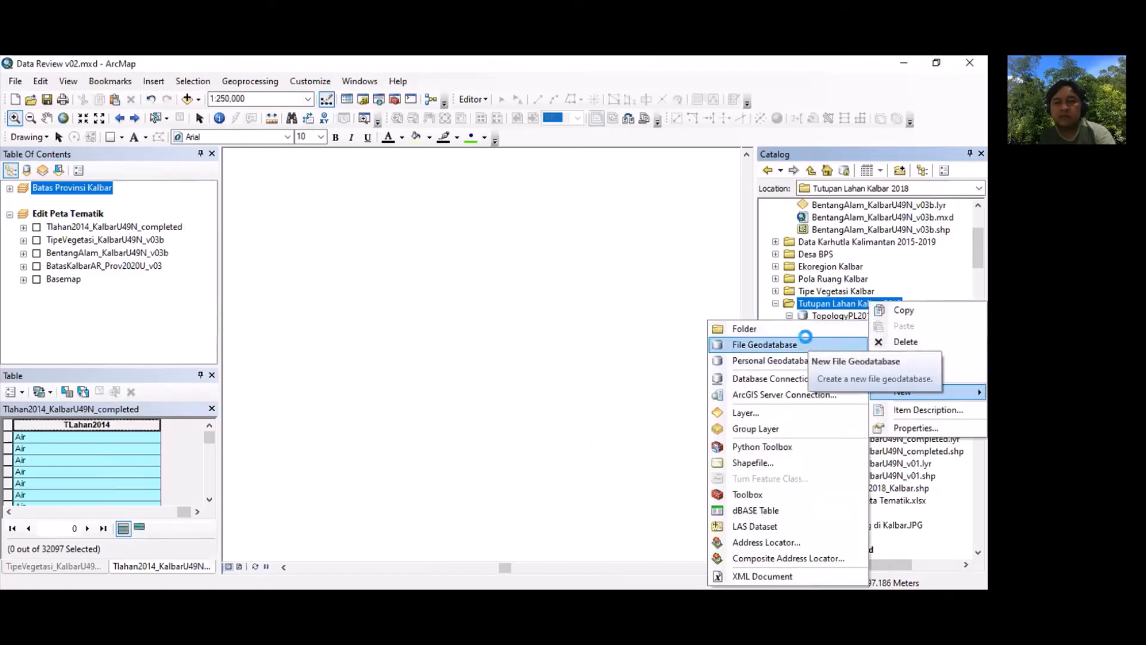
click(806, 345)
text(Topo)
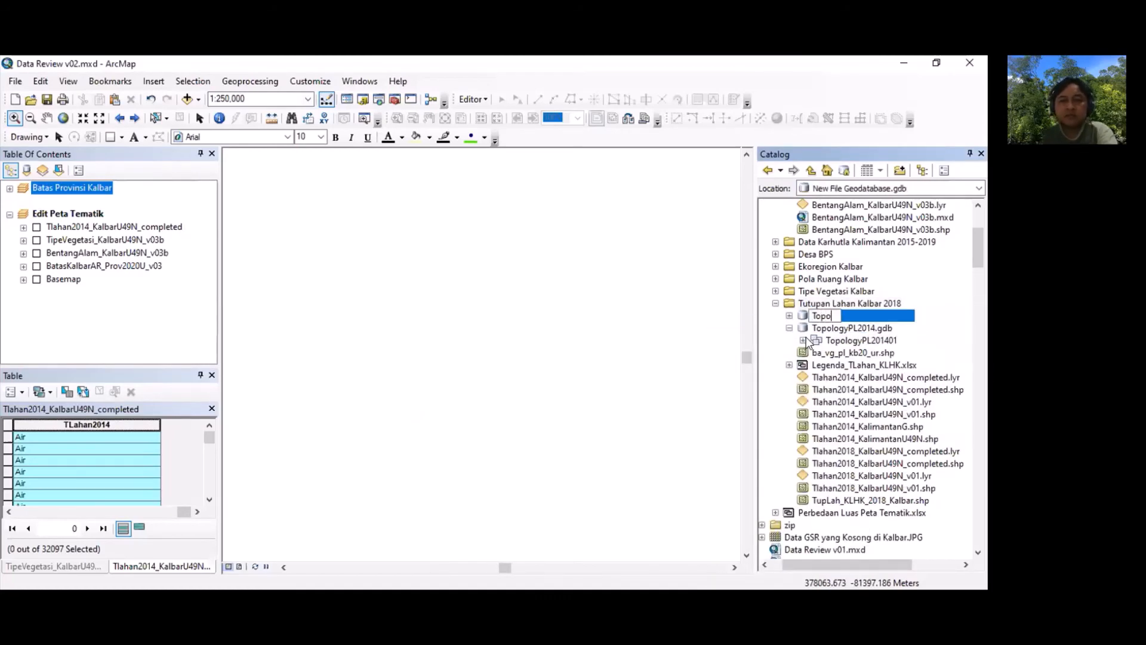
text(logyPL2018)
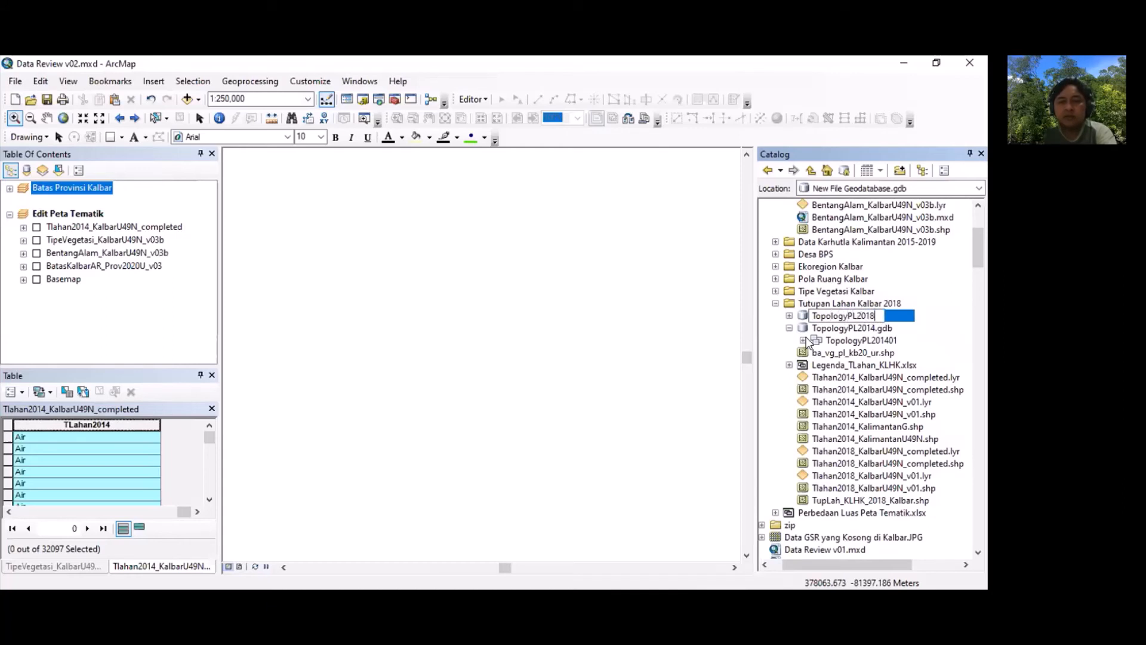
key(Return)
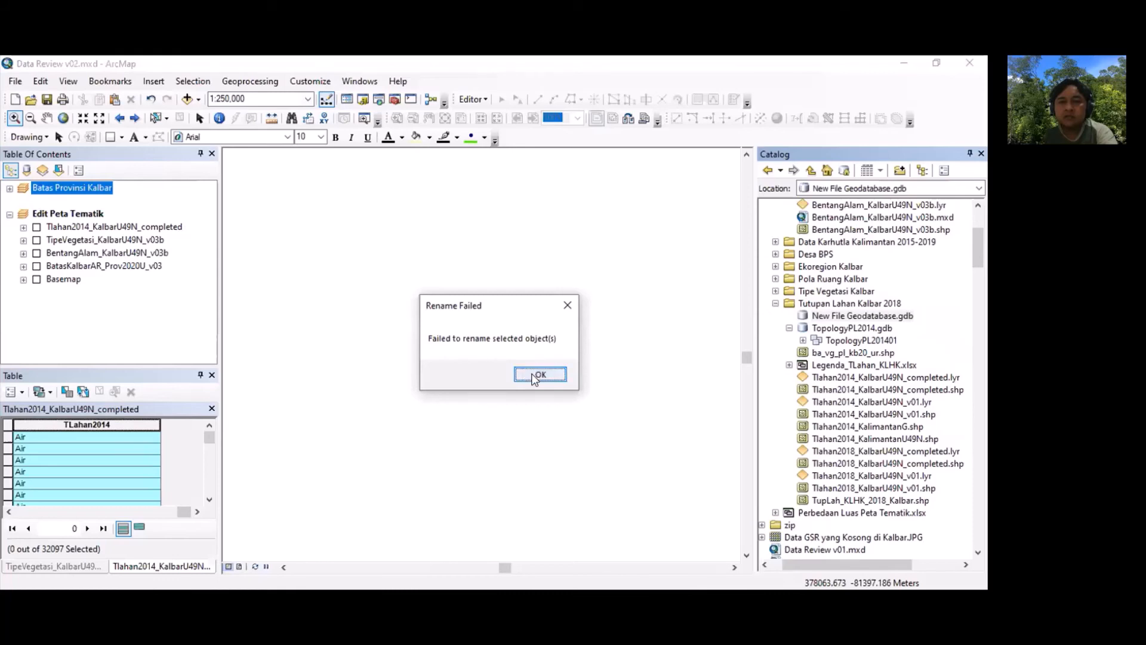
click(536, 376)
Step: Rename the new file geodatabase to TopologyPL2018.gdb, keeping its extension
click(891, 315)
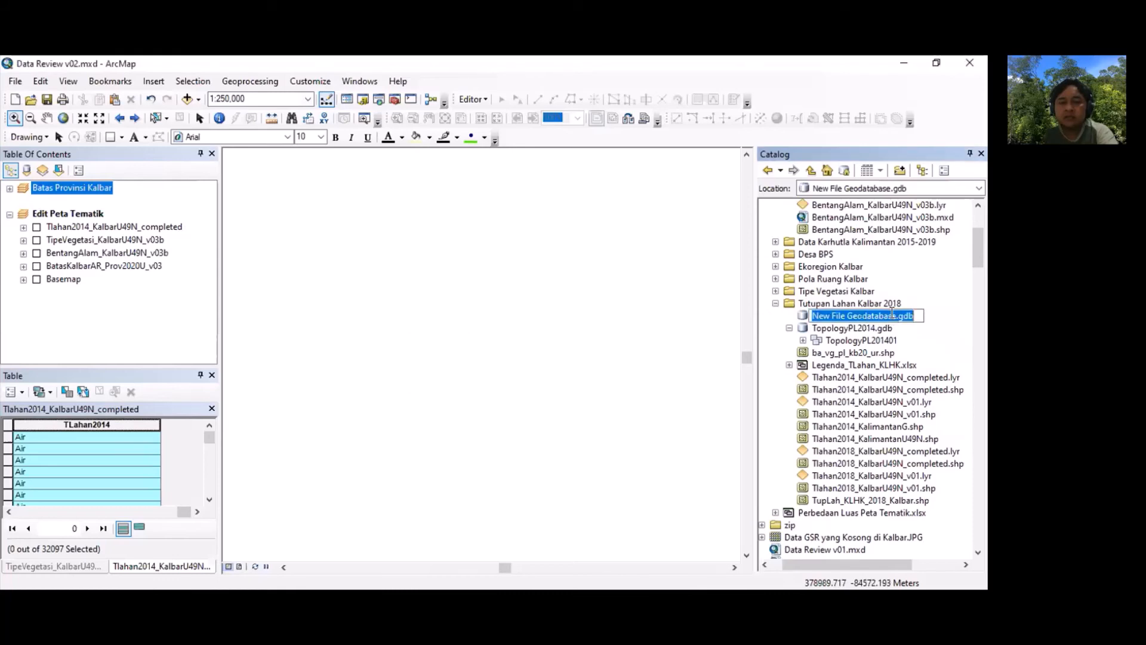
text(Topol)
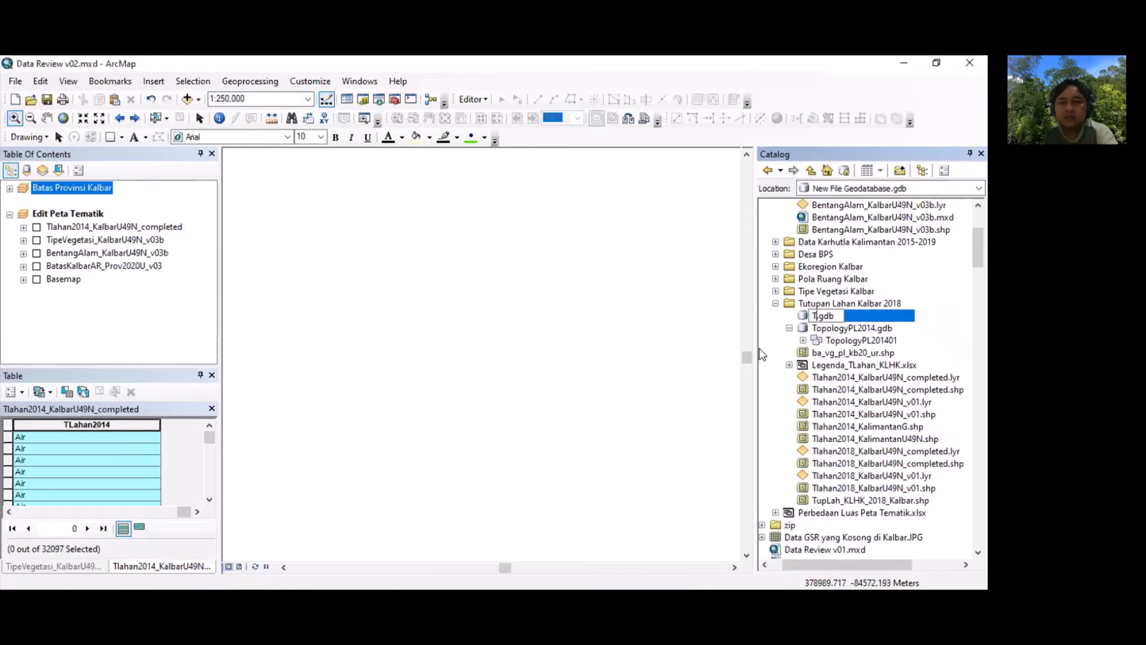
text(ogyPL2018)
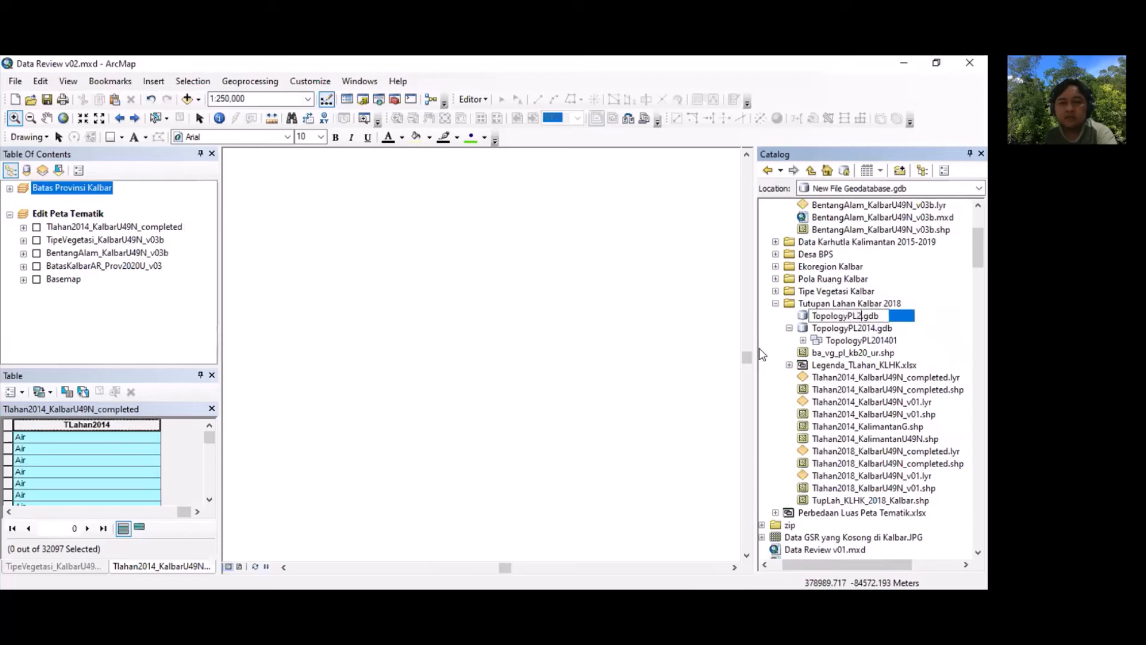
key(Return)
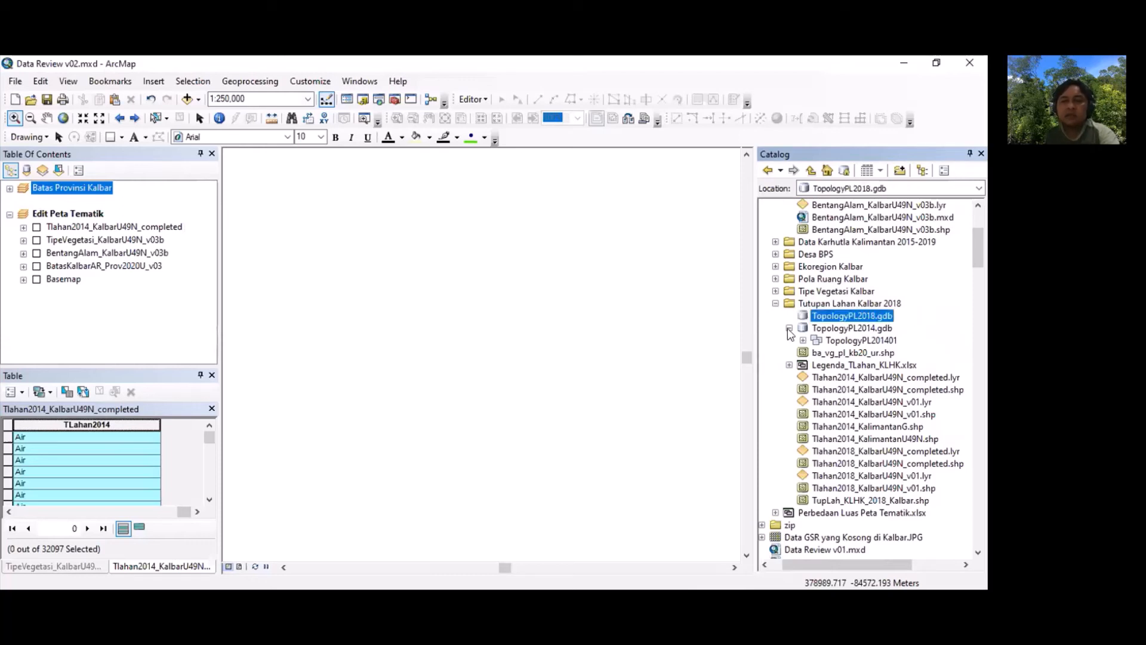
Step: Create feature dataset TopologyPL201801 in TopologyPL2018.gdb with WGS 1984 UTM Zone 49N, no vertical coordinate system and the default tolerances
right_click(841, 321)
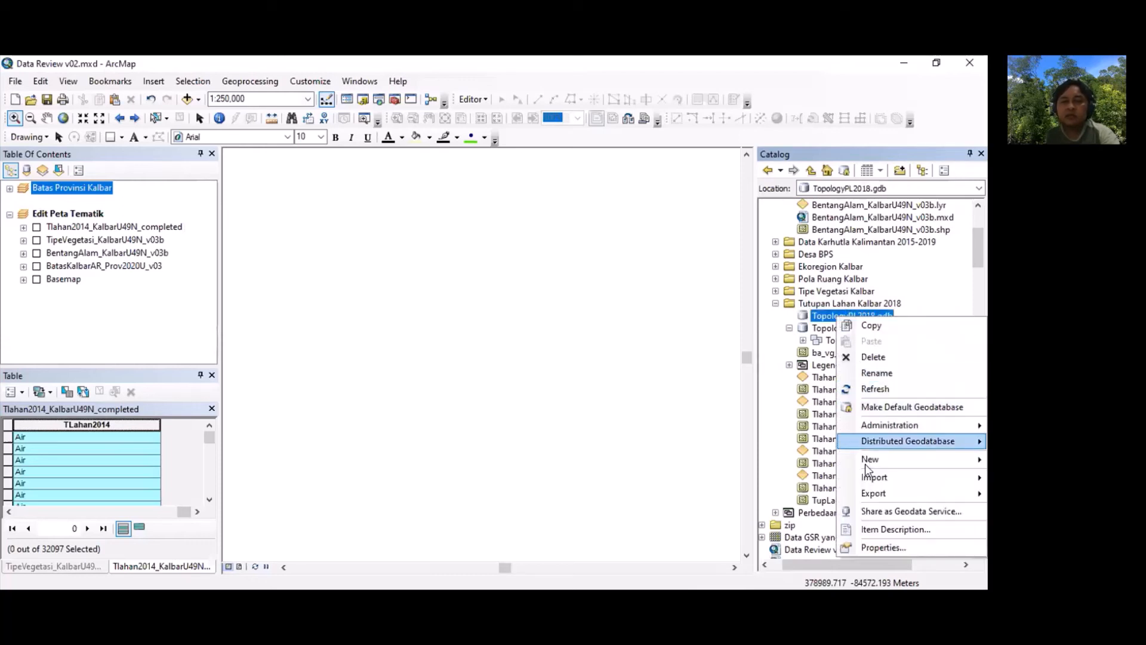
mouse_move(862, 460)
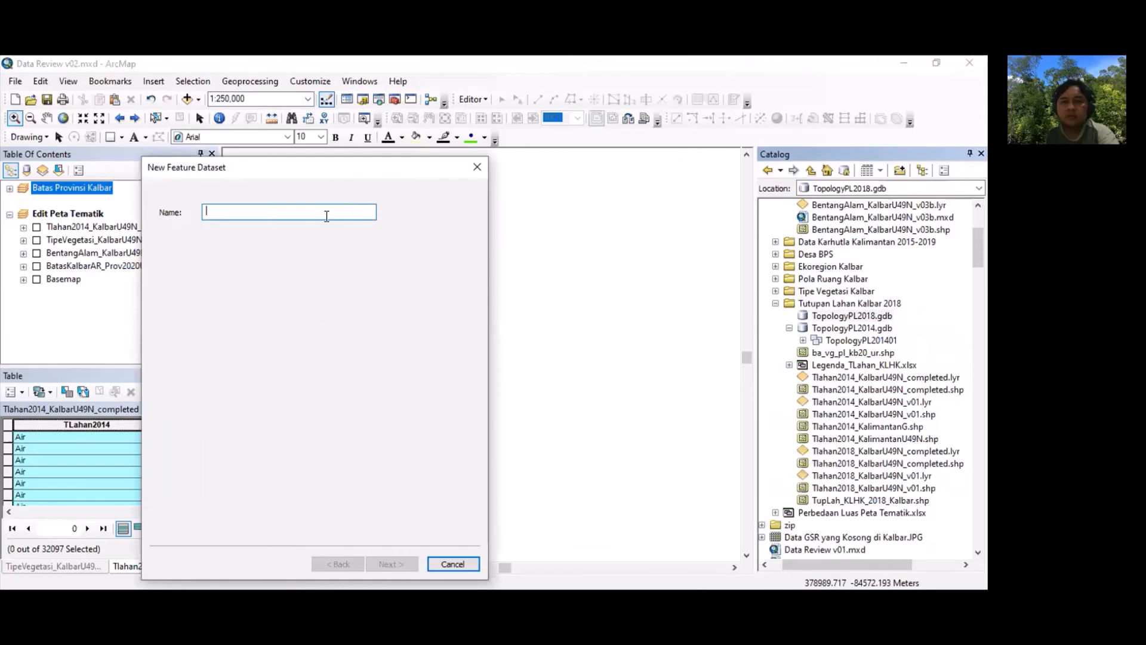
text(Topo)
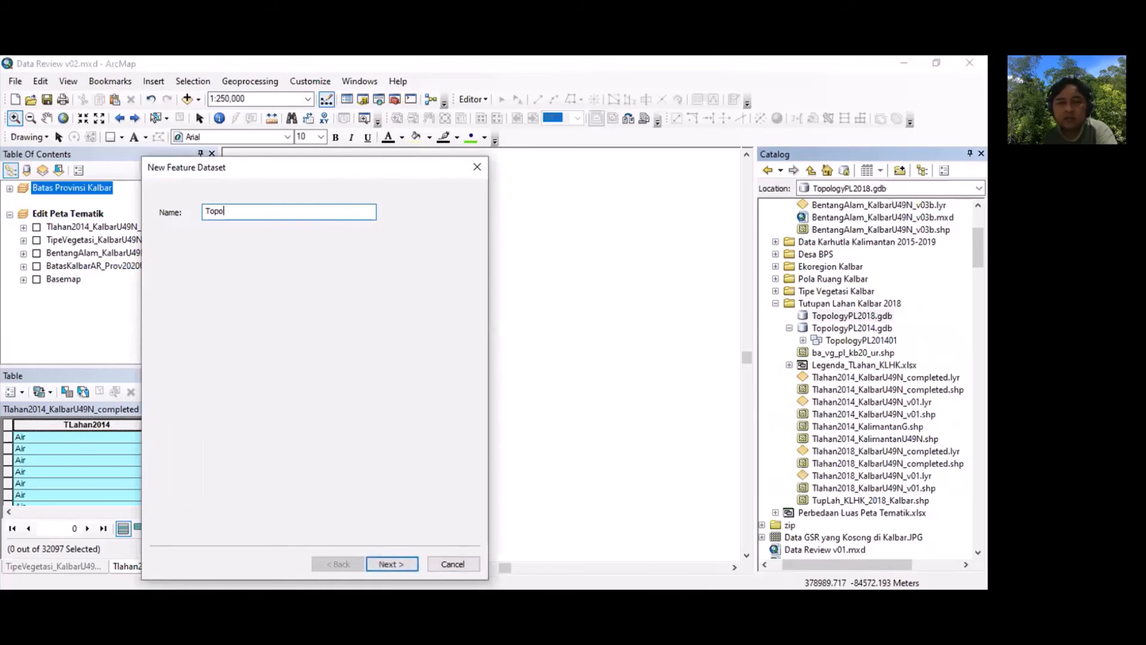
text(logyPL201801)
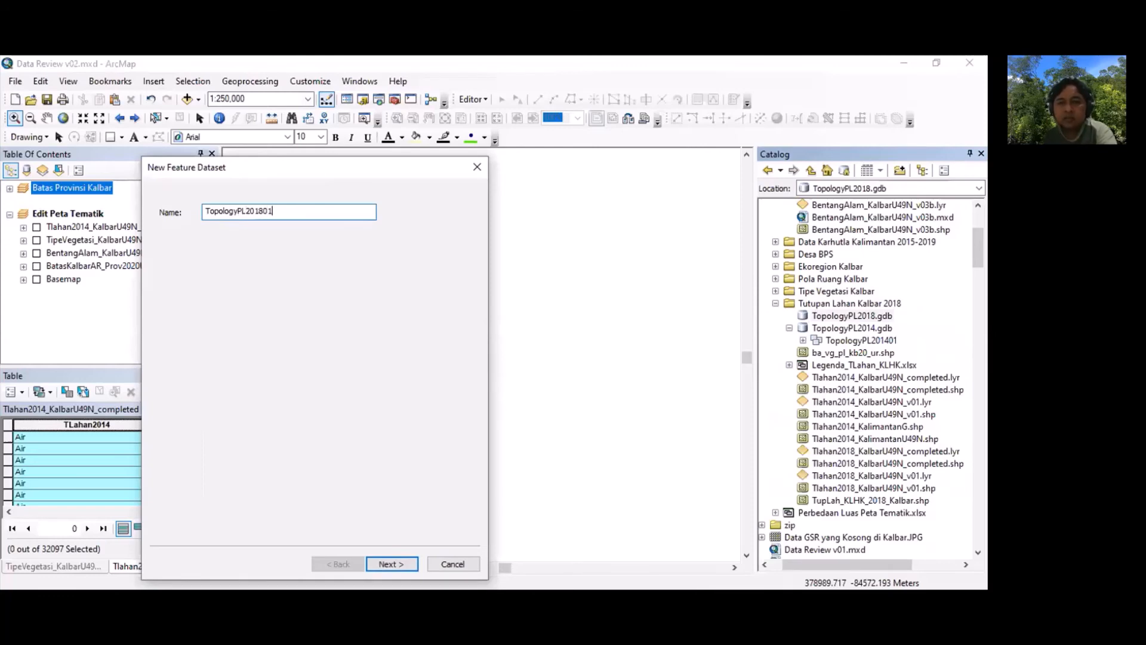
key(Return)
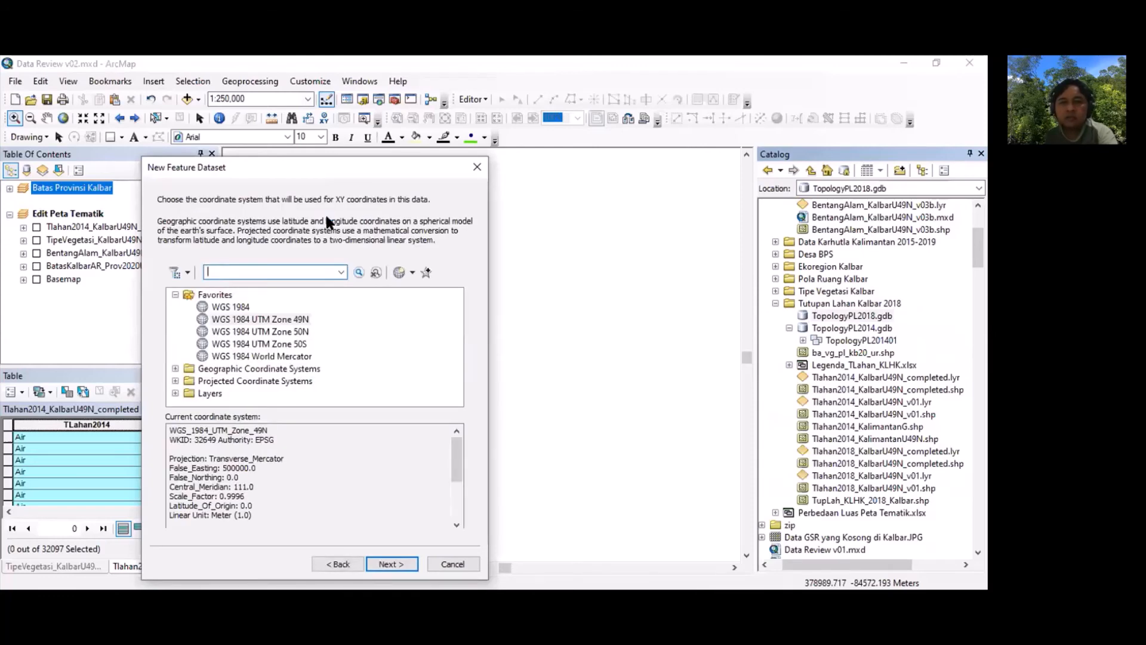
click(300, 320)
click(395, 563)
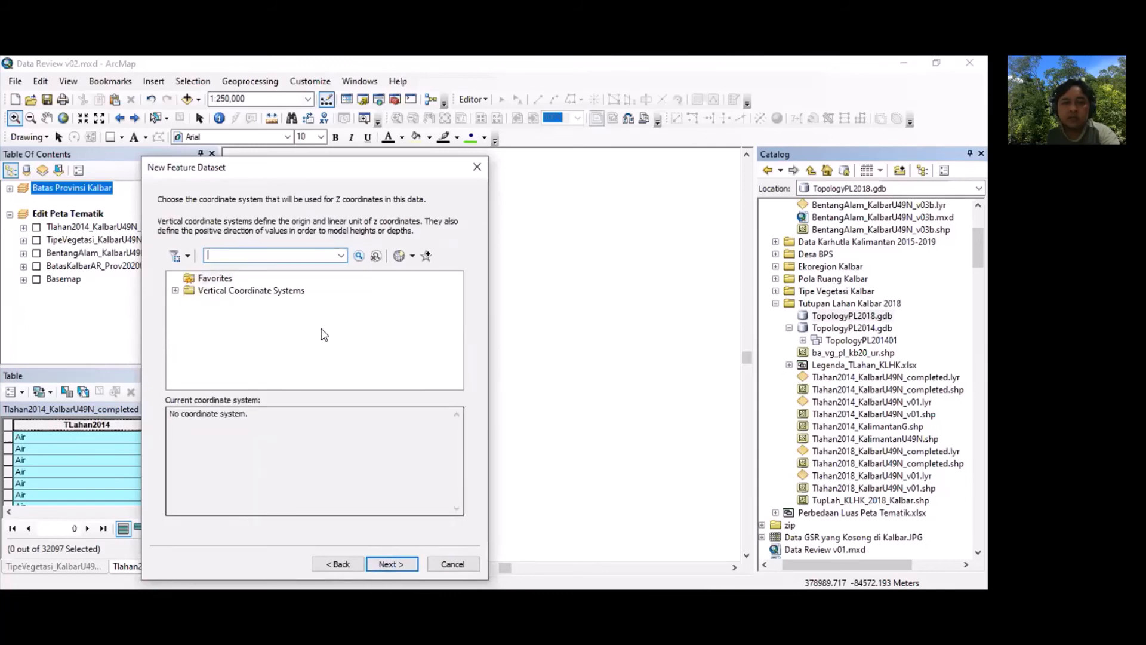
click(389, 564)
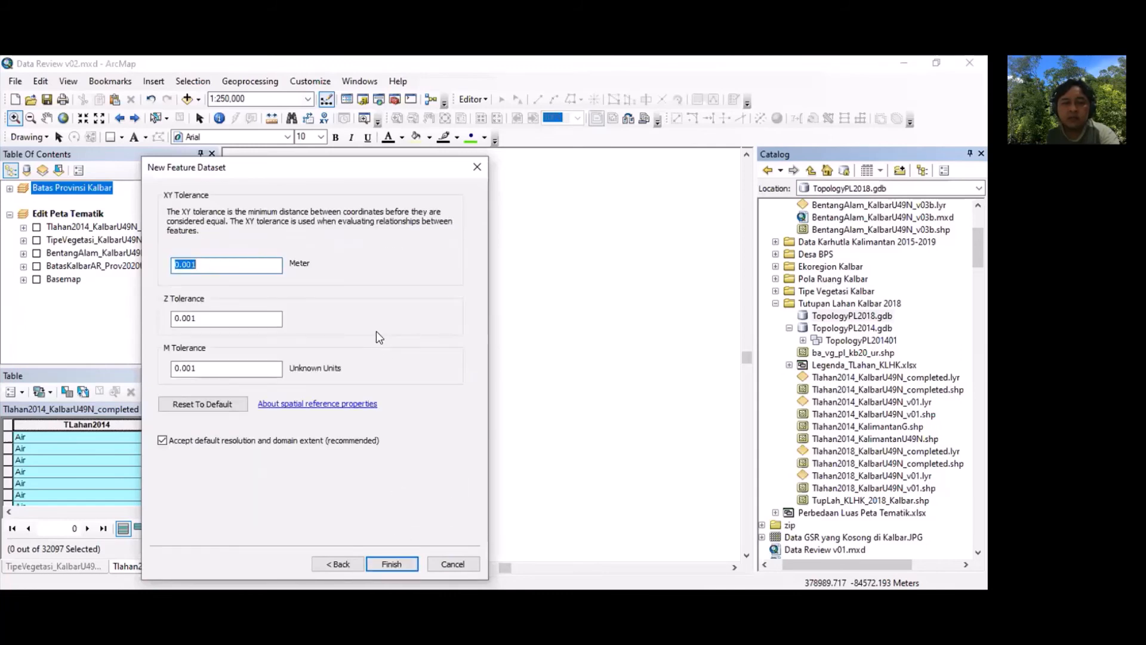
click(385, 560)
Step: Add the Tlahan2018_KalbarU49N_completed.lyr layer from the Tutupan Lahan Kalbar 2018 folder to the map
click(803, 328)
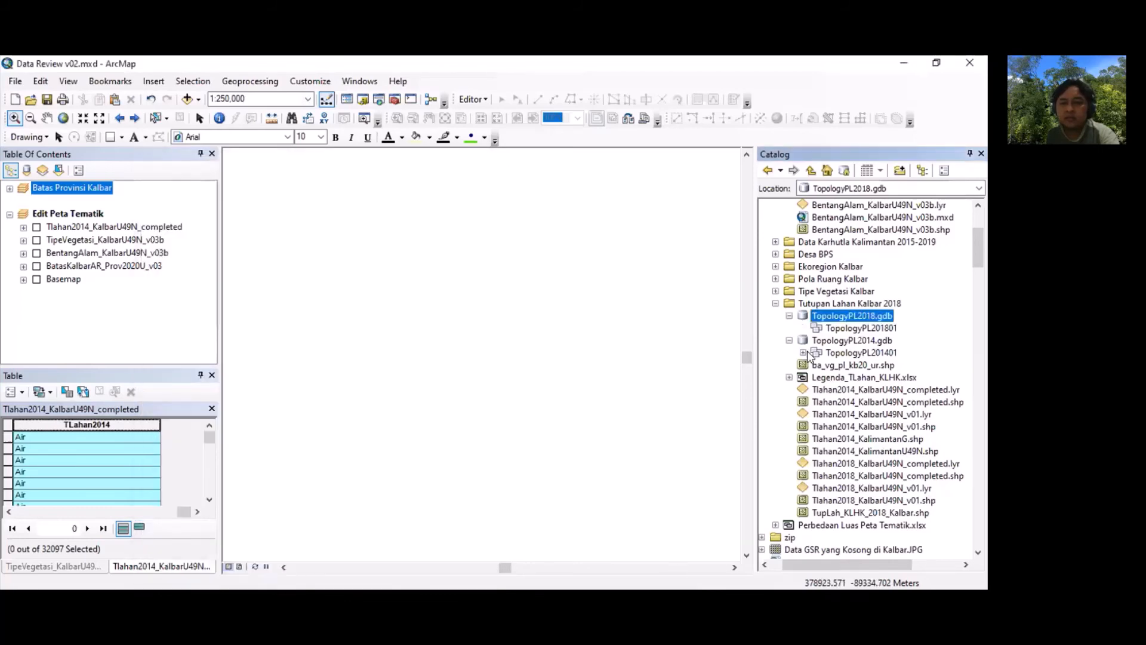
click(803, 353)
click(846, 329)
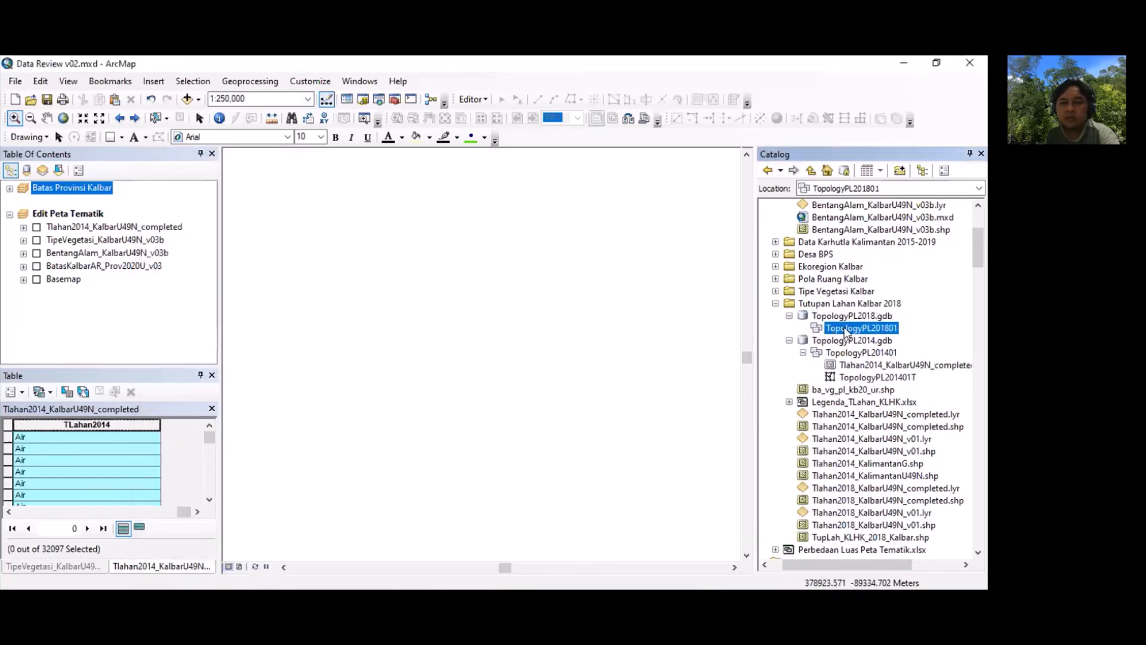
scroll(912, 425, down, 1)
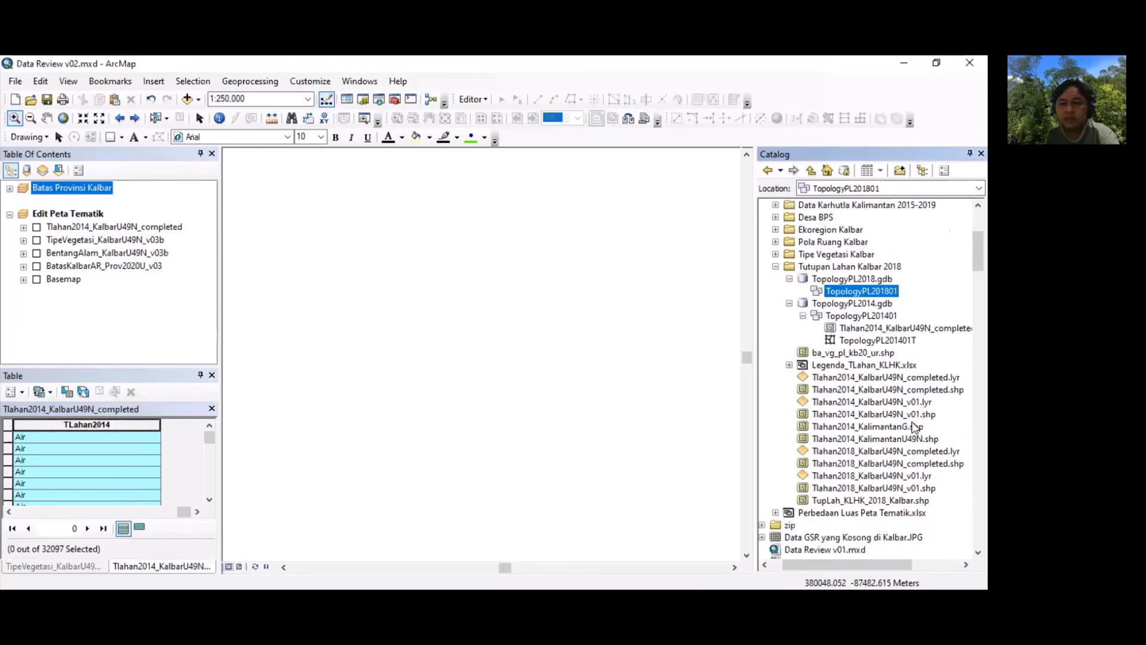
click(896, 465)
click(883, 452)
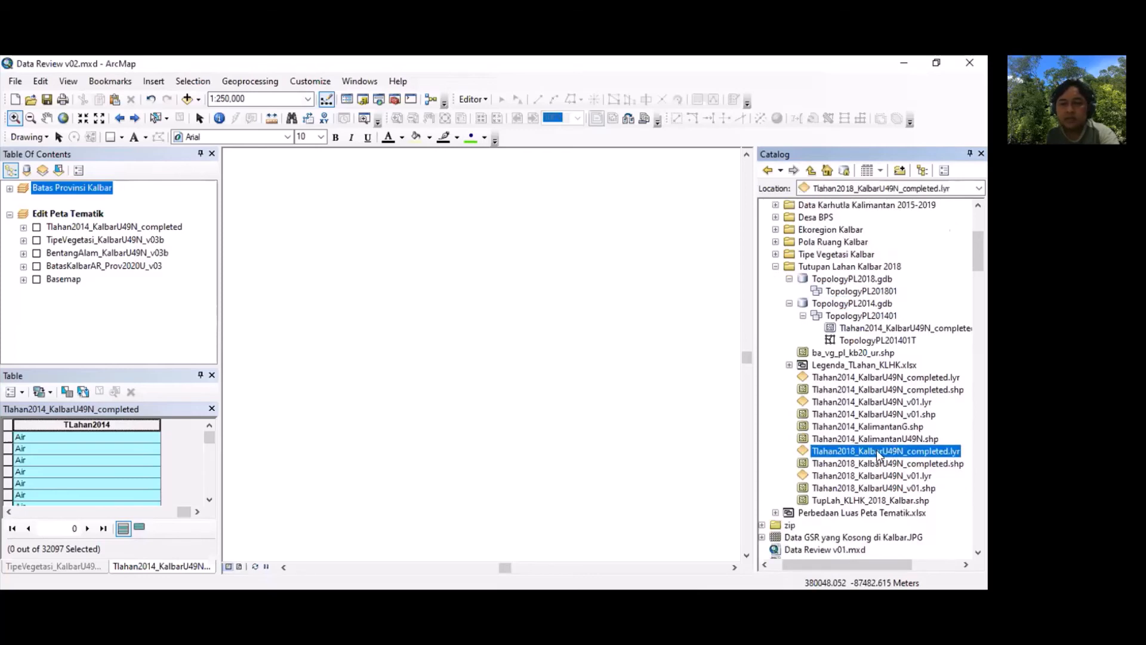
drag(877, 452, 489, 356)
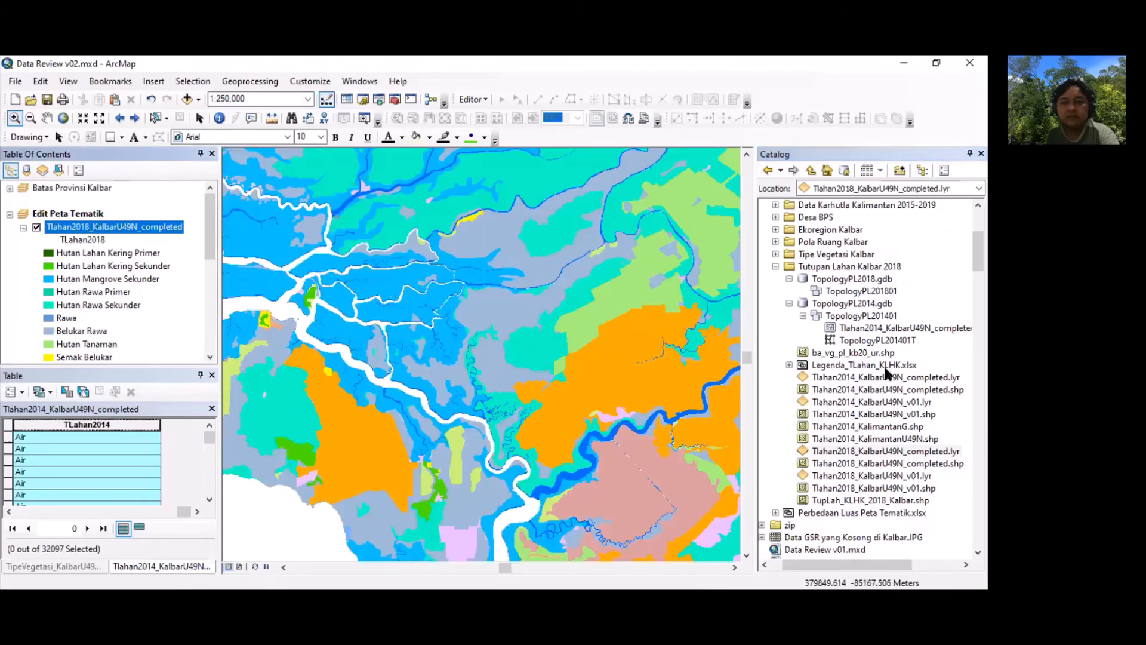
Step: Start a single feature class import into the TopologyPL201801 dataset with Tlahan2018_KalbarU49N_completed as the input features
right_click(860, 335)
right_click(858, 292)
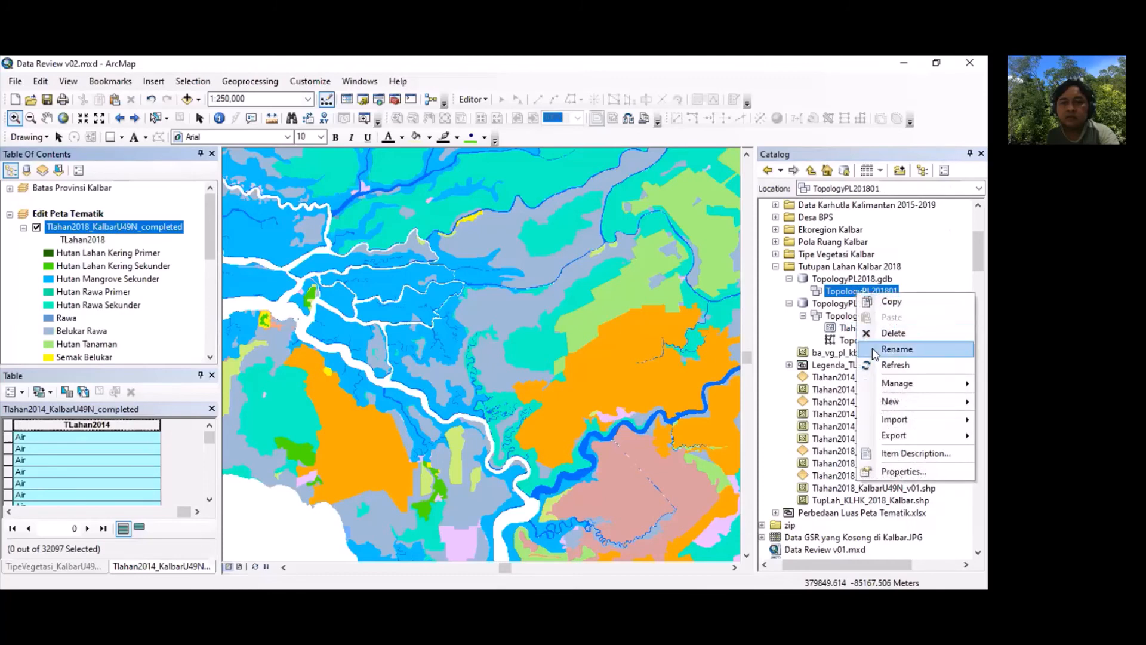
mouse_move(889, 418)
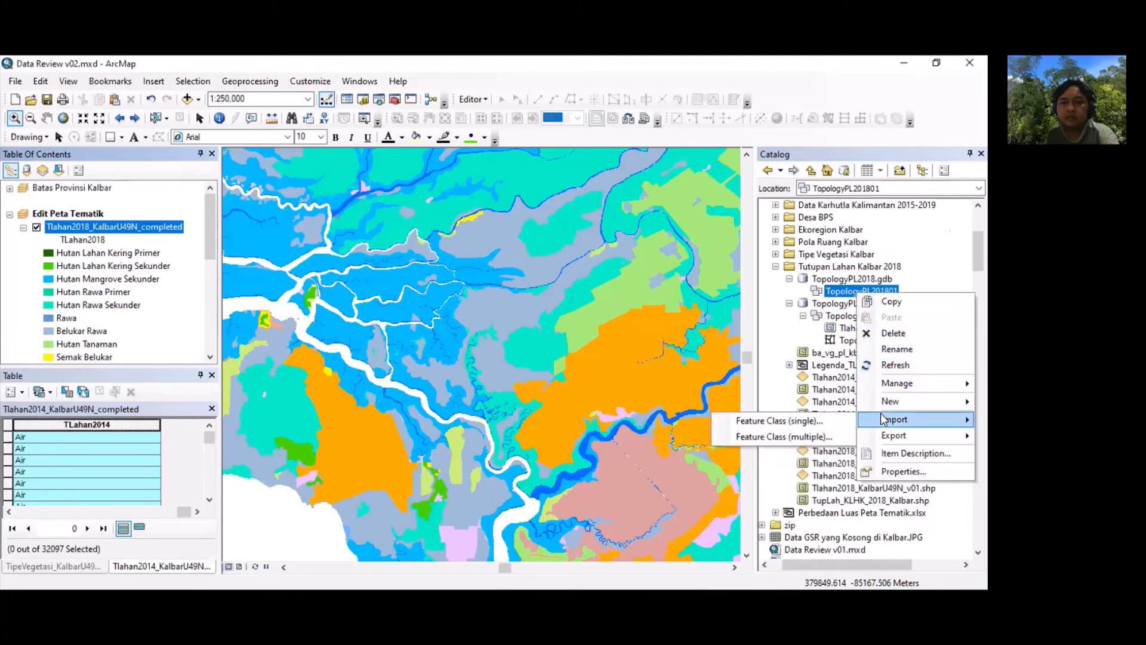
click(830, 418)
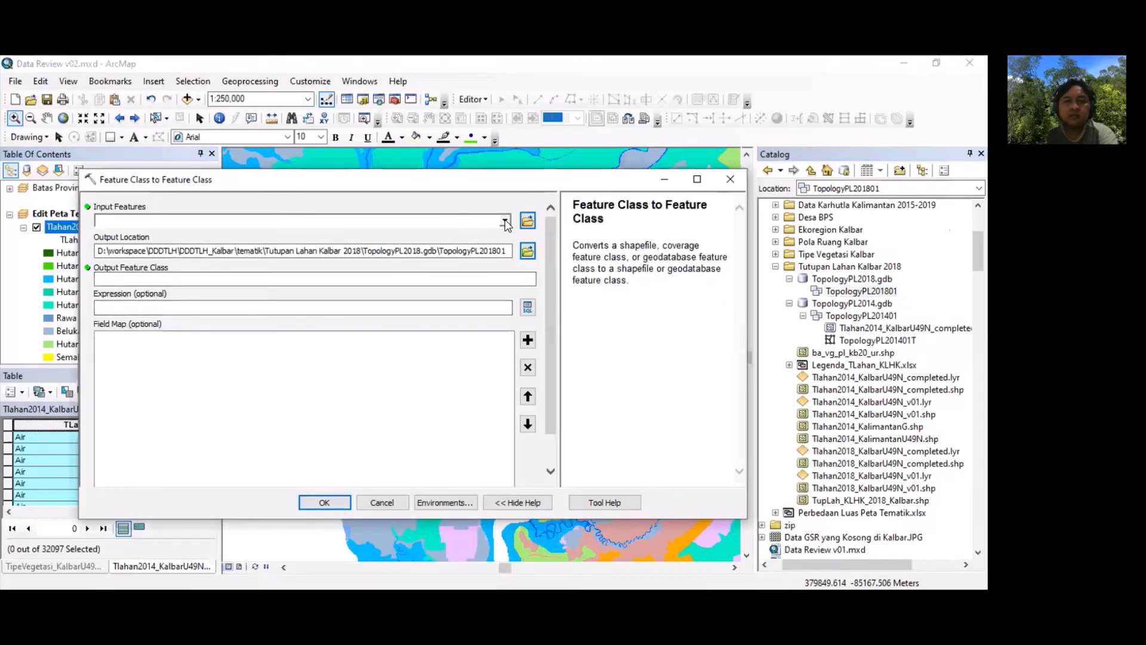
click(505, 220)
click(190, 235)
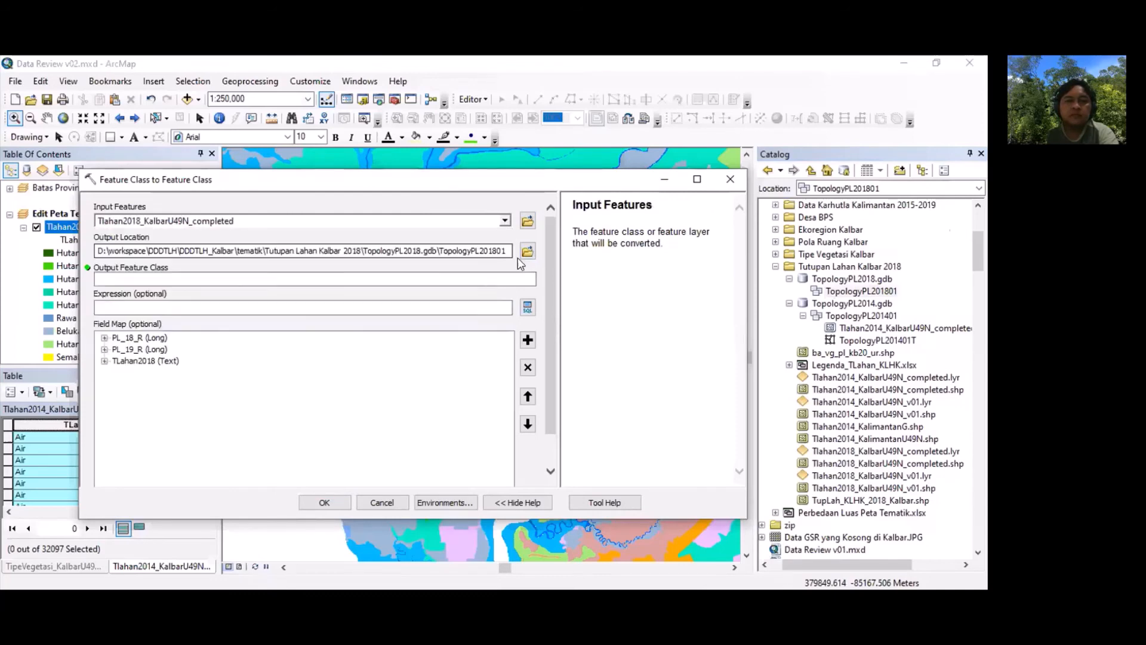
Step: Set the import's output location to the TopologyPL201801 dataset inside TopologyPL2018.gdb
click(527, 253)
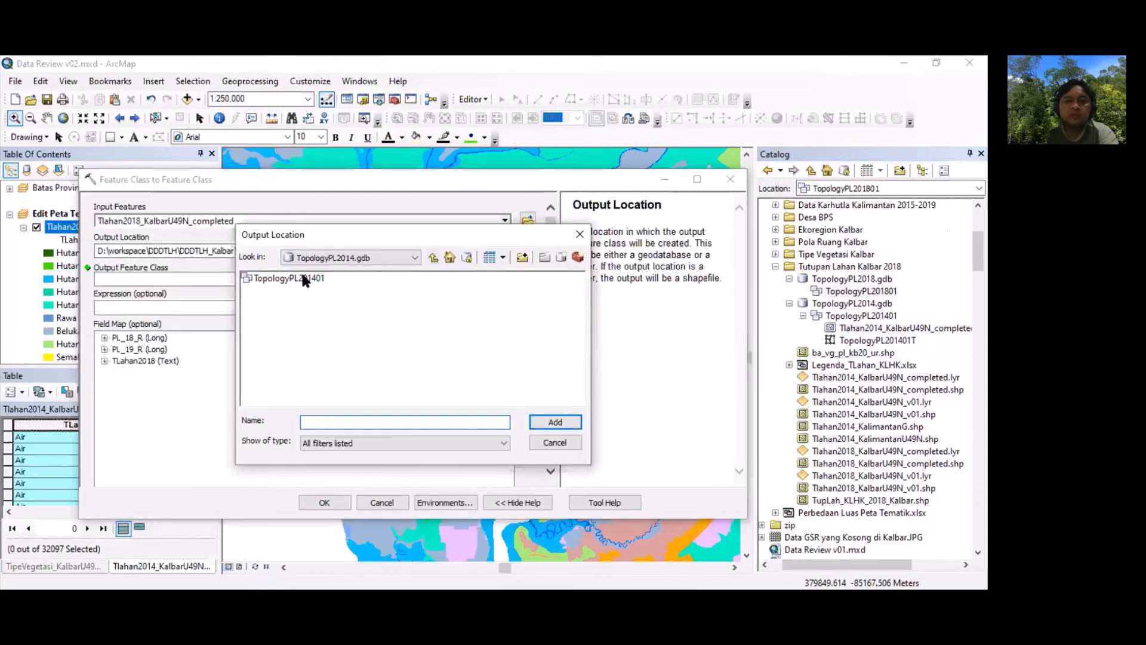
click(434, 257)
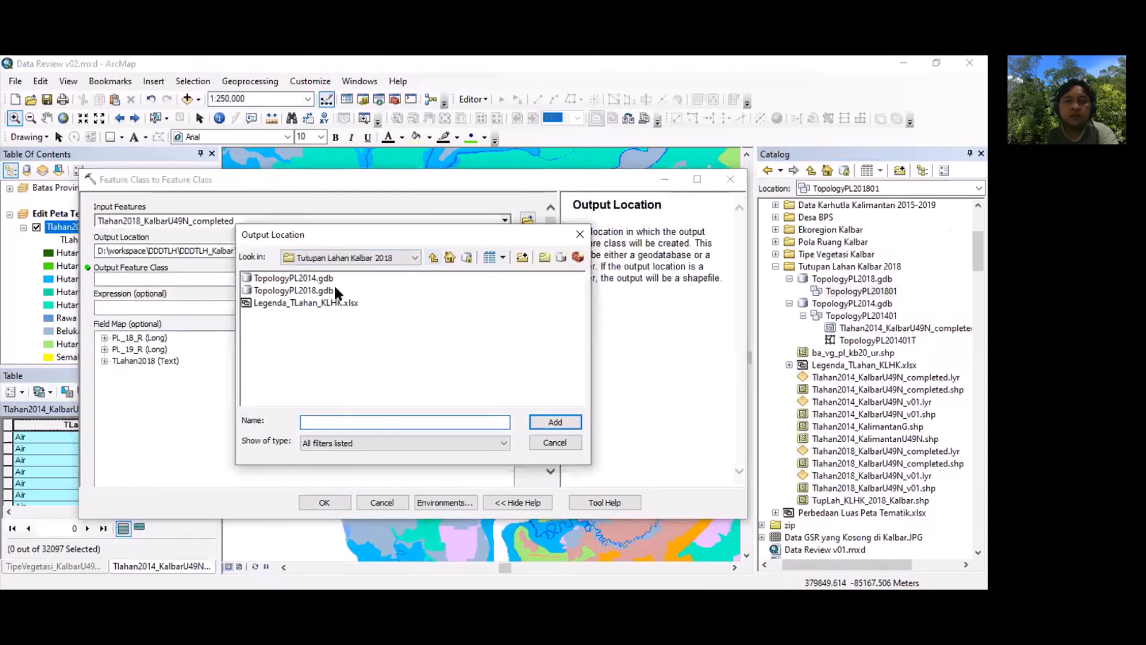
double_click(334, 290)
click(296, 281)
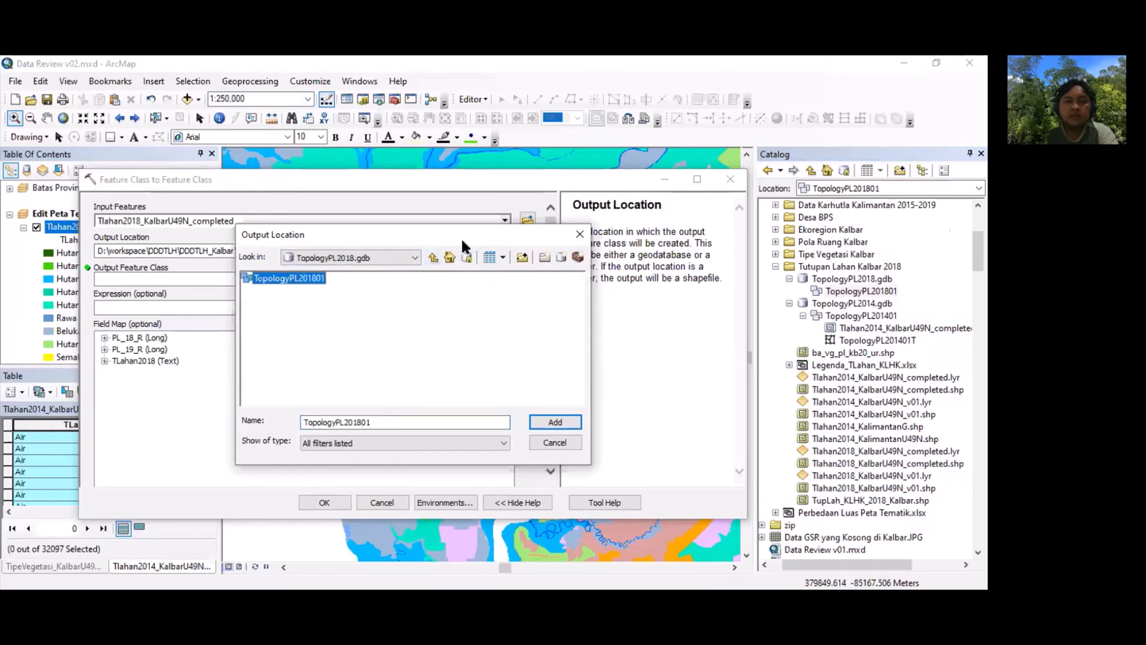
drag(463, 240, 325, 231)
click(417, 413)
Step: Name the output feature class Tlahan2018_KalbarU49N_completedT, reusing the input layer's name with a T appended, and run the conversion
click(221, 278)
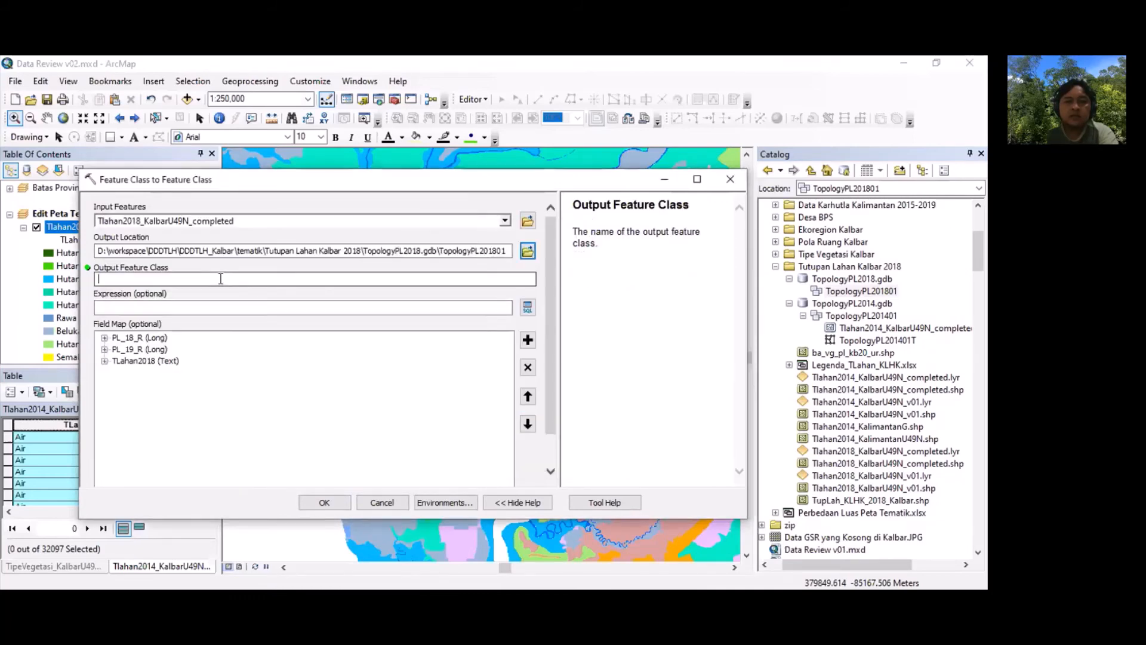
key(shift+Tab)
key(shift+Tab)
key(shift+Tab)
key(shift+Tab)
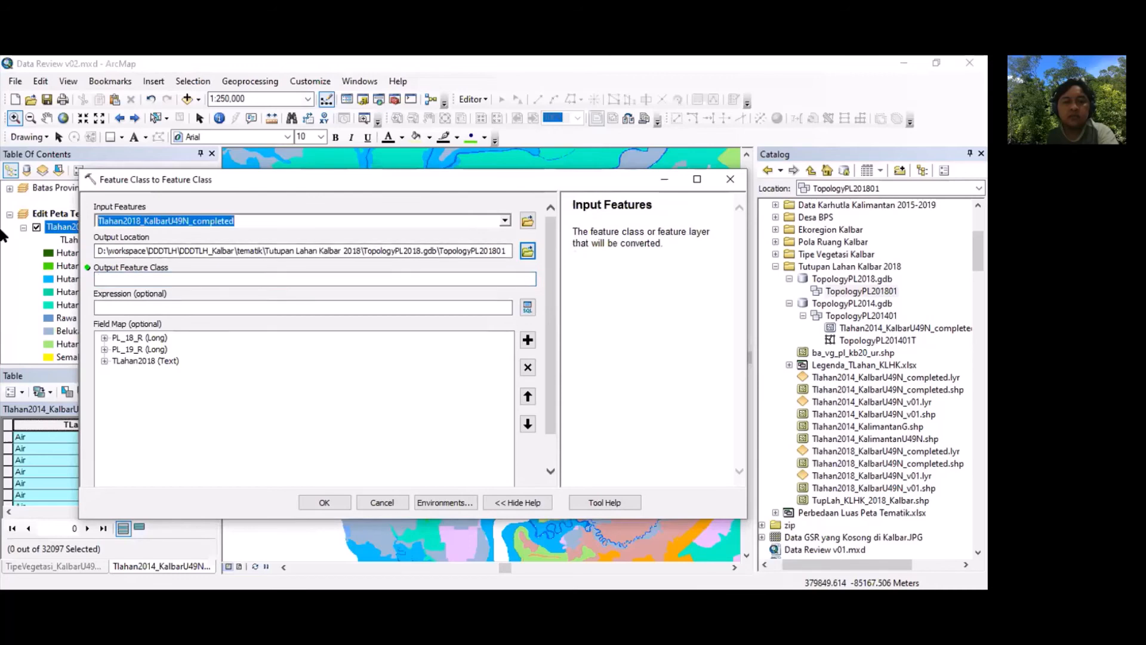
key(ctrl+c)
click(242, 278)
key(ctrl+v)
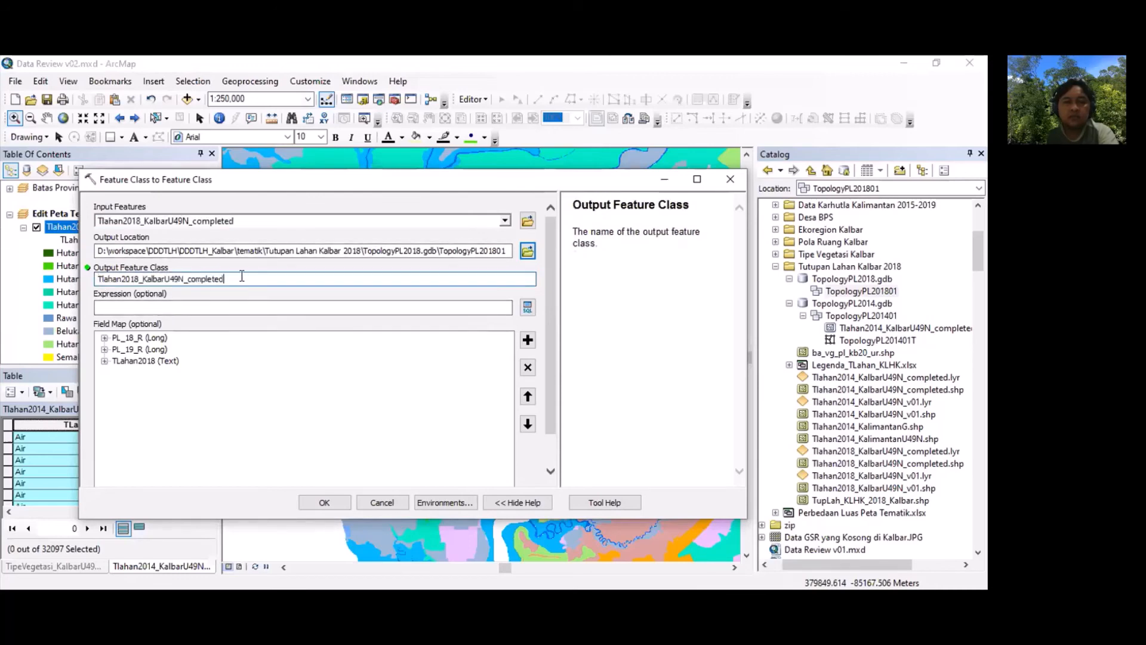
click(339, 306)
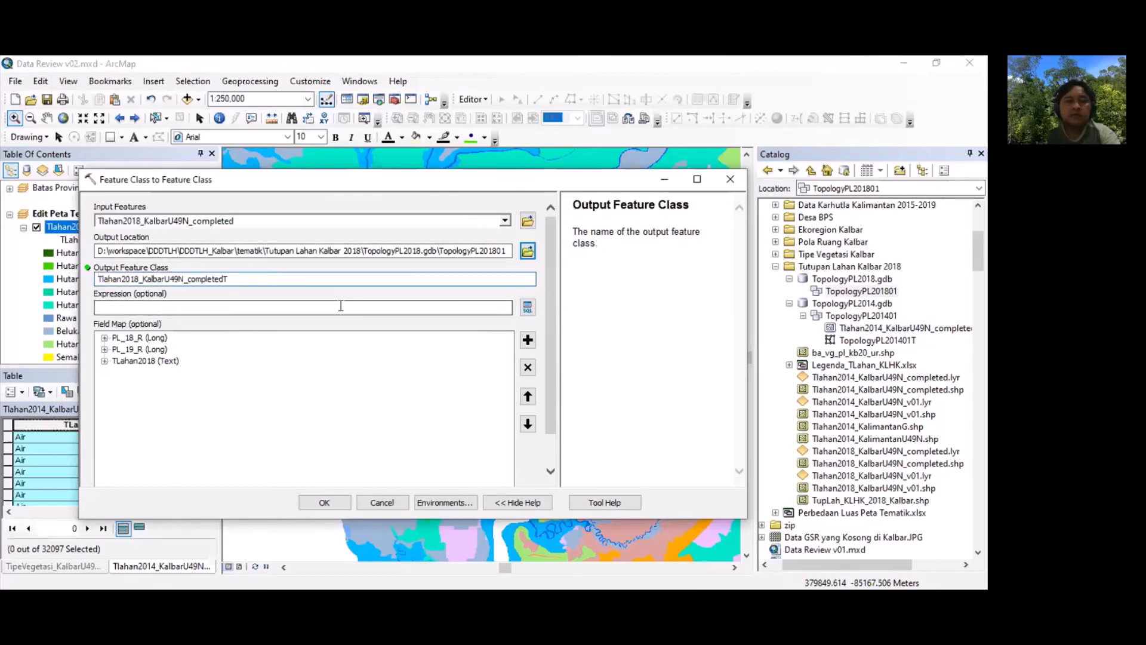
click(343, 507)
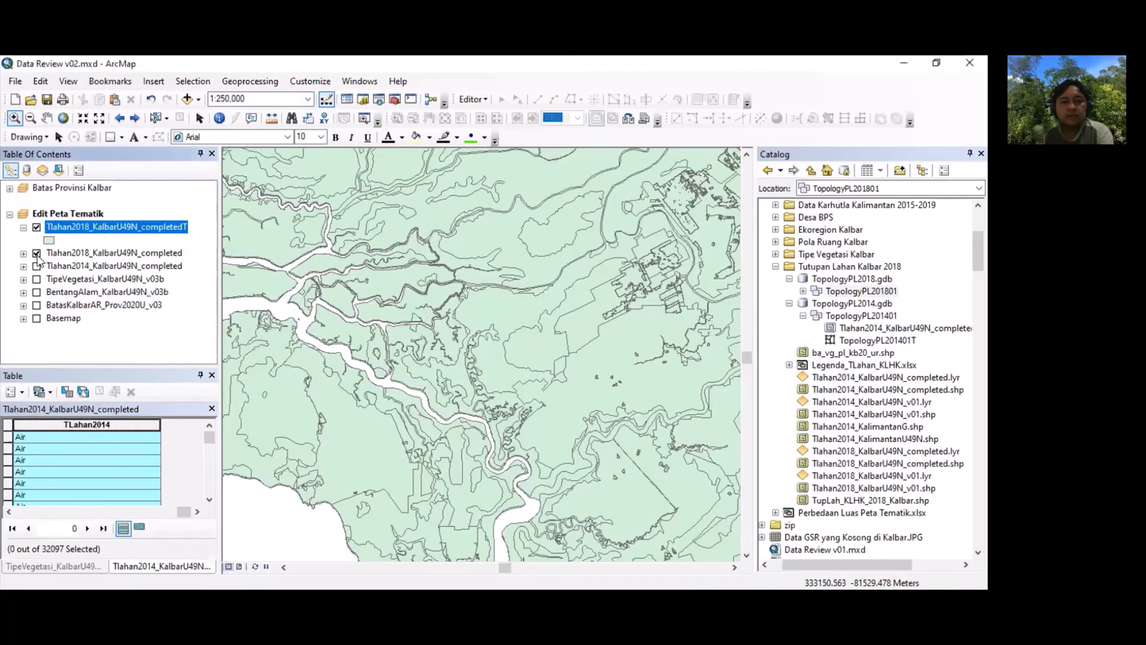
Step: Hide both 2018 land cover layers on the map and expand the TopologyPL201801 dataset to check its imported feature class
click(36, 253)
click(37, 227)
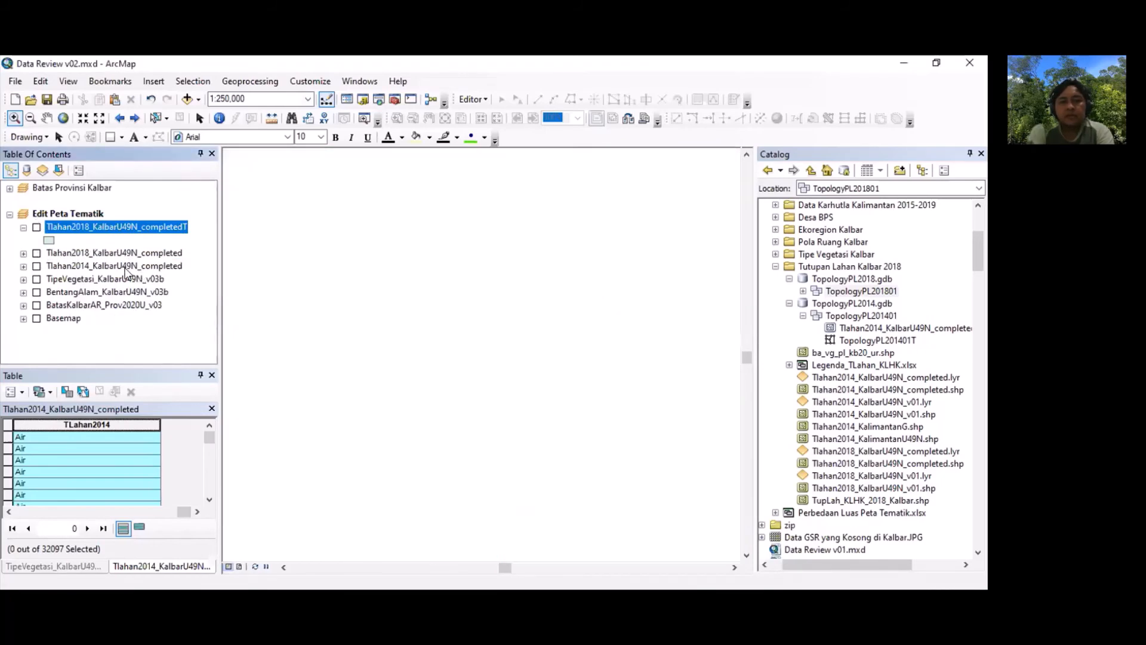
double_click(815, 291)
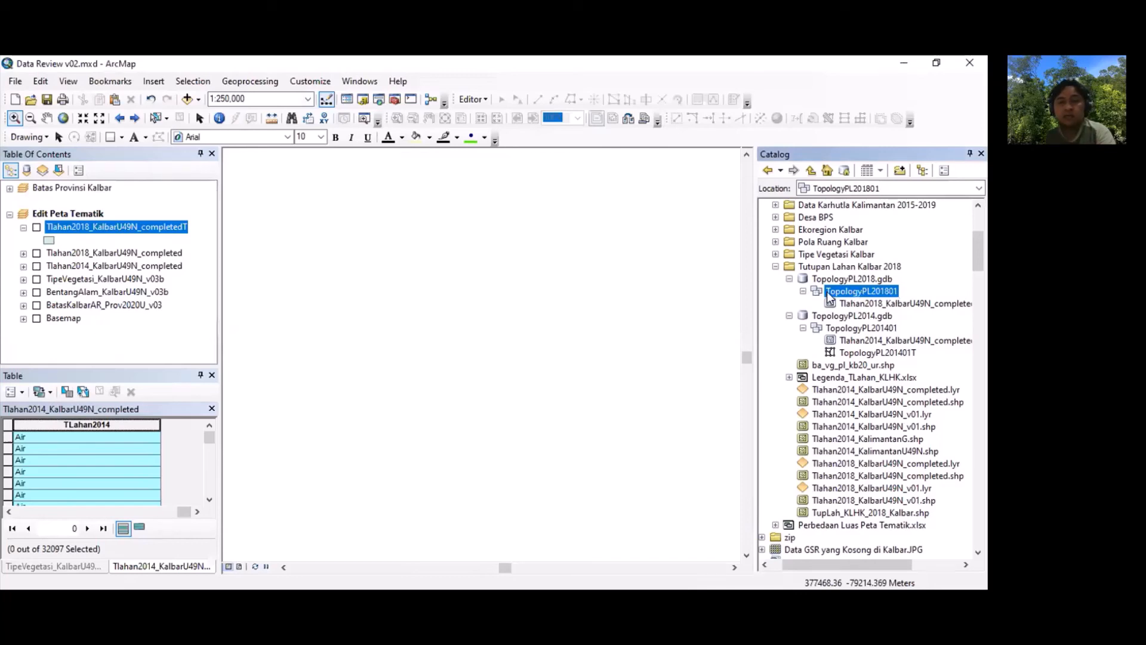
key(Down)
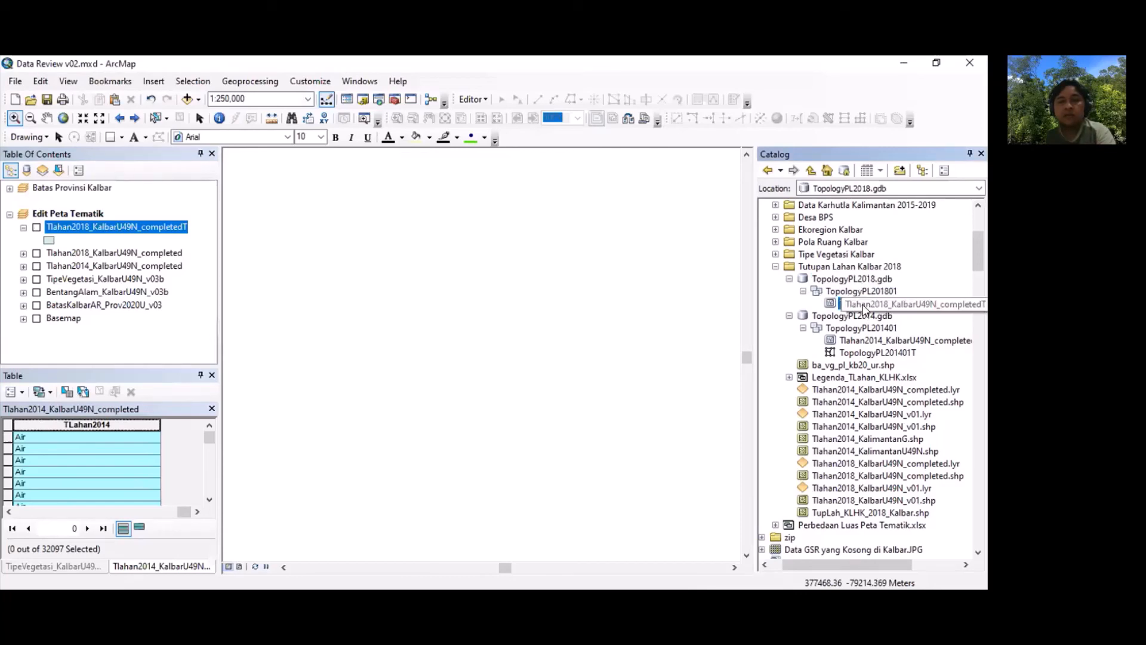
Step: Start a new topology in the TopologyPL201801 dataset, naming it TopologyPL201801T and keeping the default 0.001 m cluster tolerance
click(836, 291)
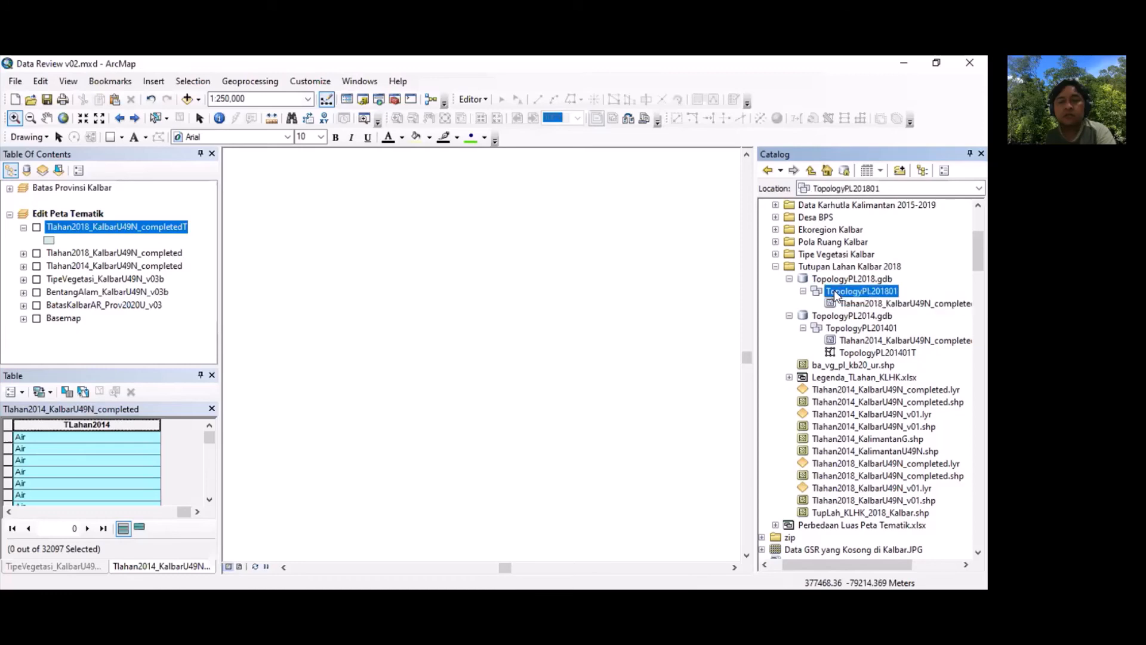
right_click(834, 292)
mouse_move(879, 403)
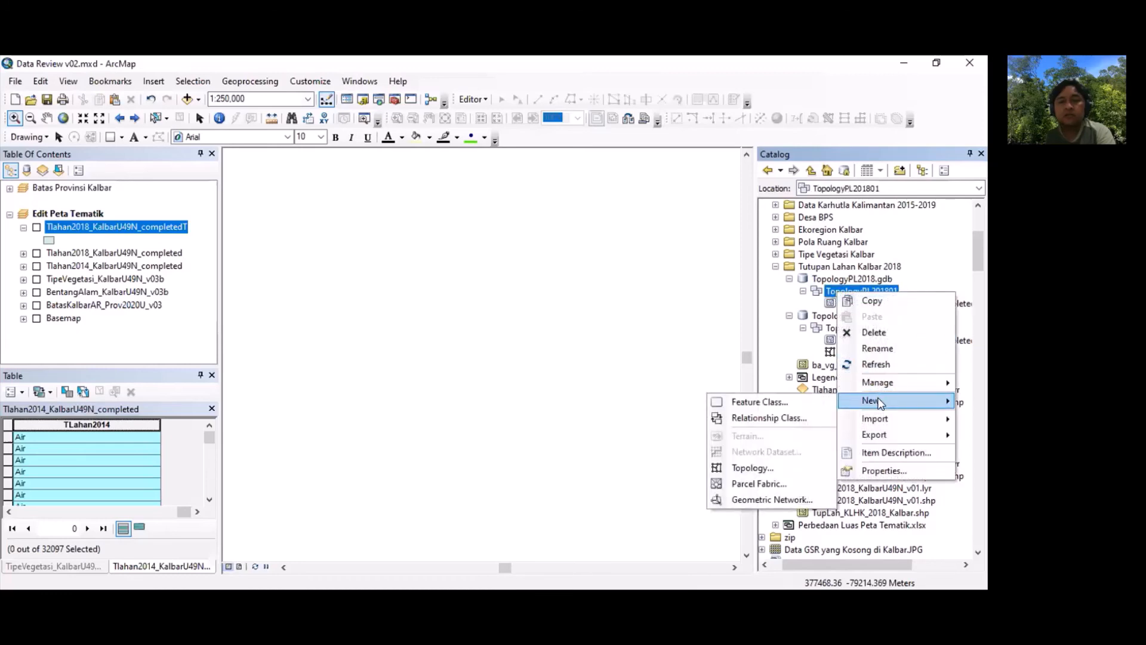
click(768, 466)
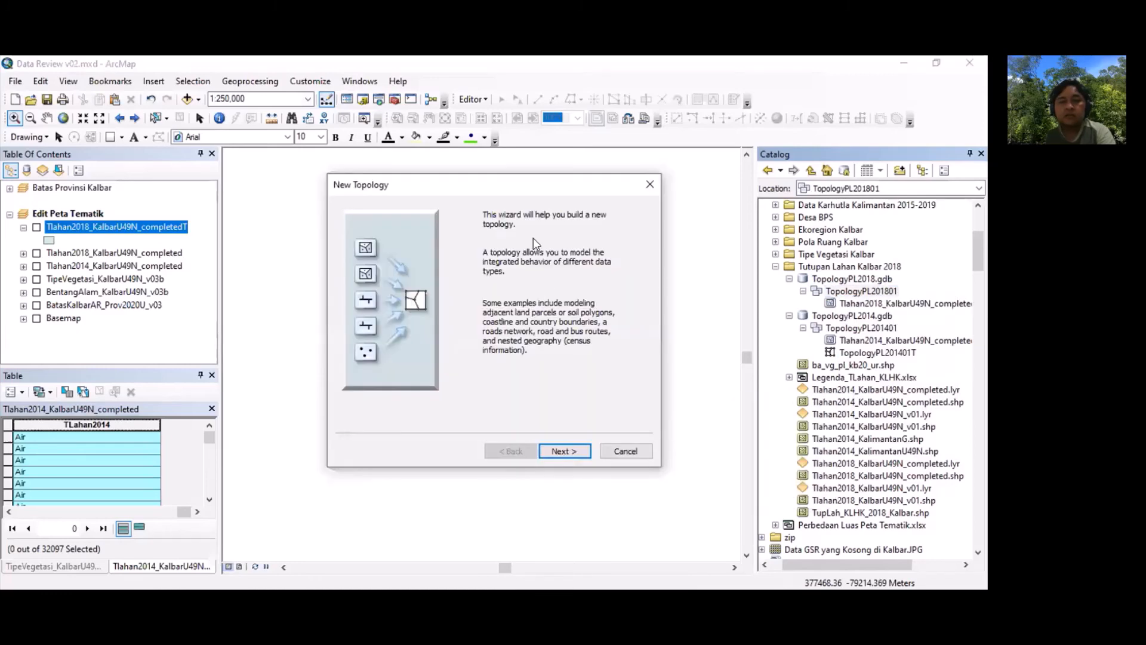
drag(528, 191, 339, 219)
click(375, 478)
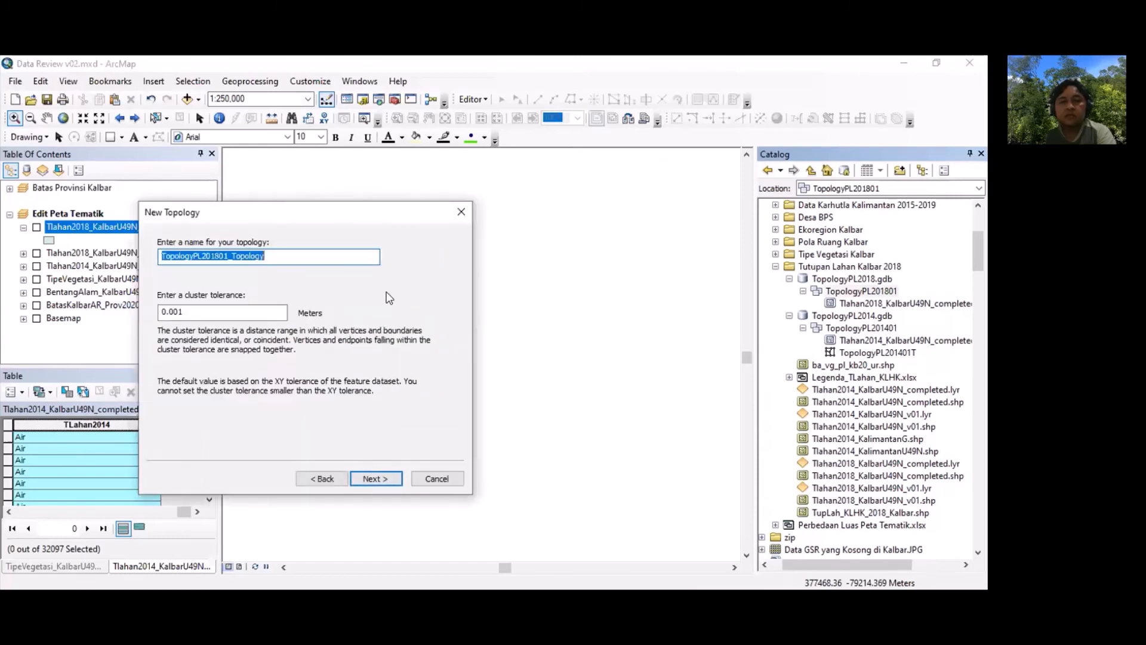
click(237, 254)
drag(229, 255, 328, 258)
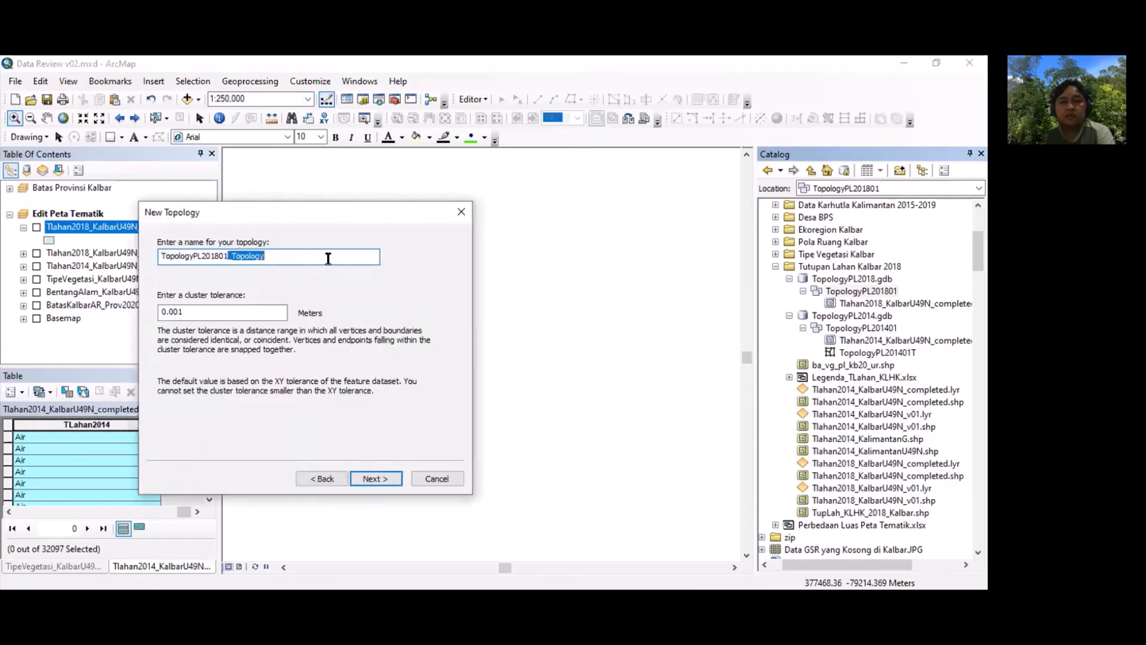
text(T)
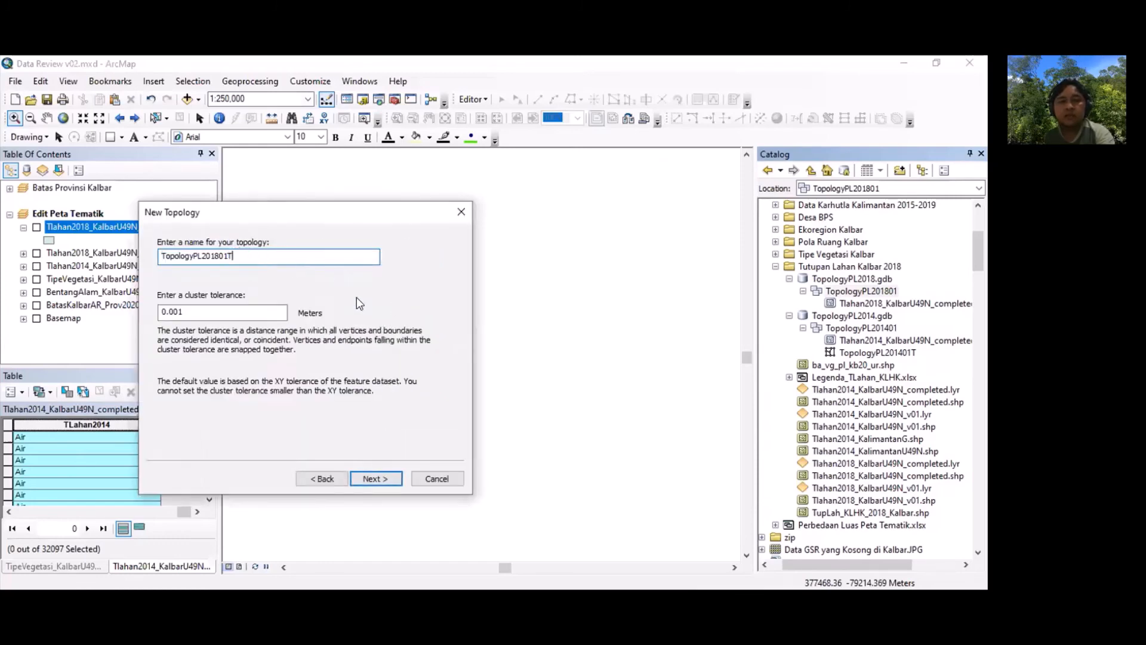
click(380, 480)
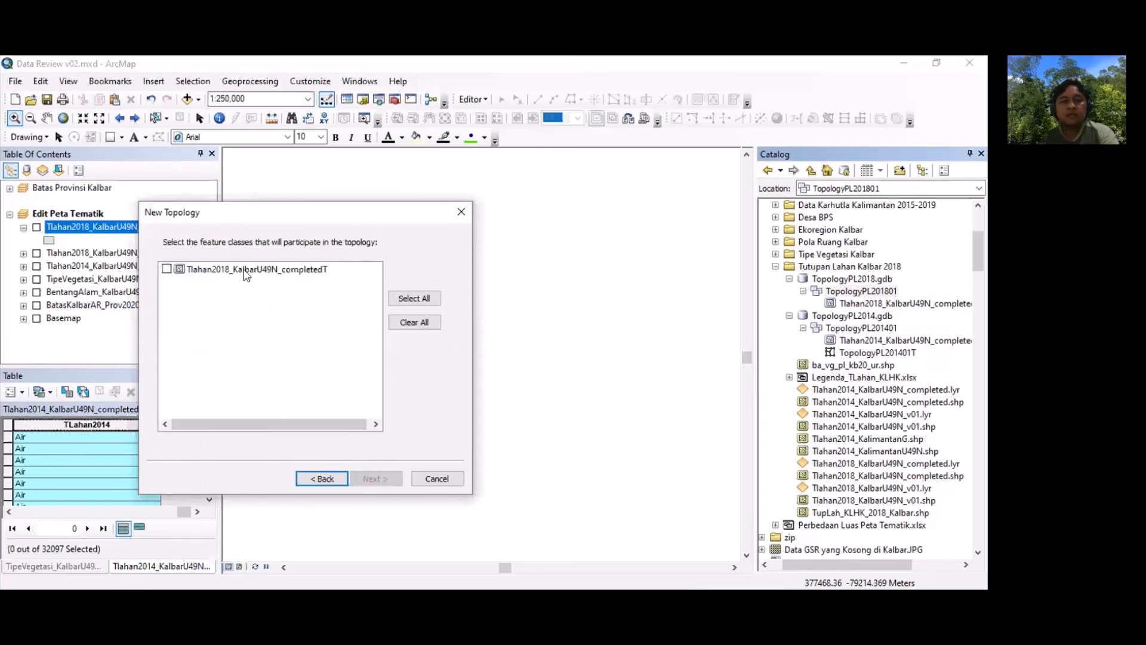
Step: Include the Tlahan2018_KalbarU49N_completedT feature class in the topology and accept the default ranks
click(167, 269)
click(369, 476)
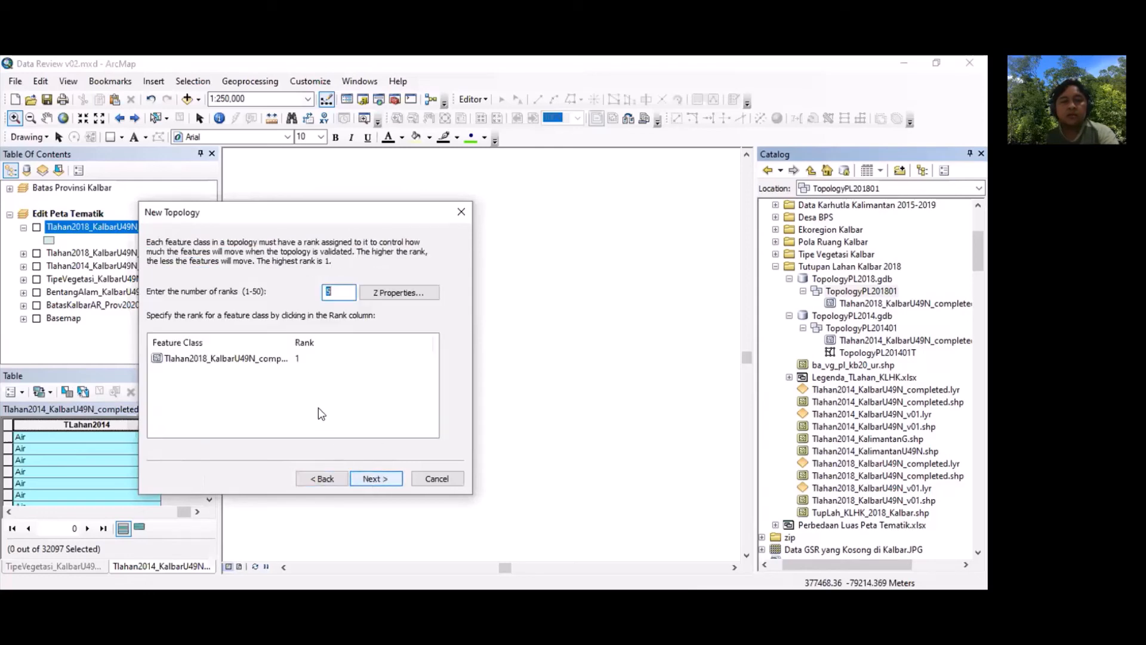
click(376, 477)
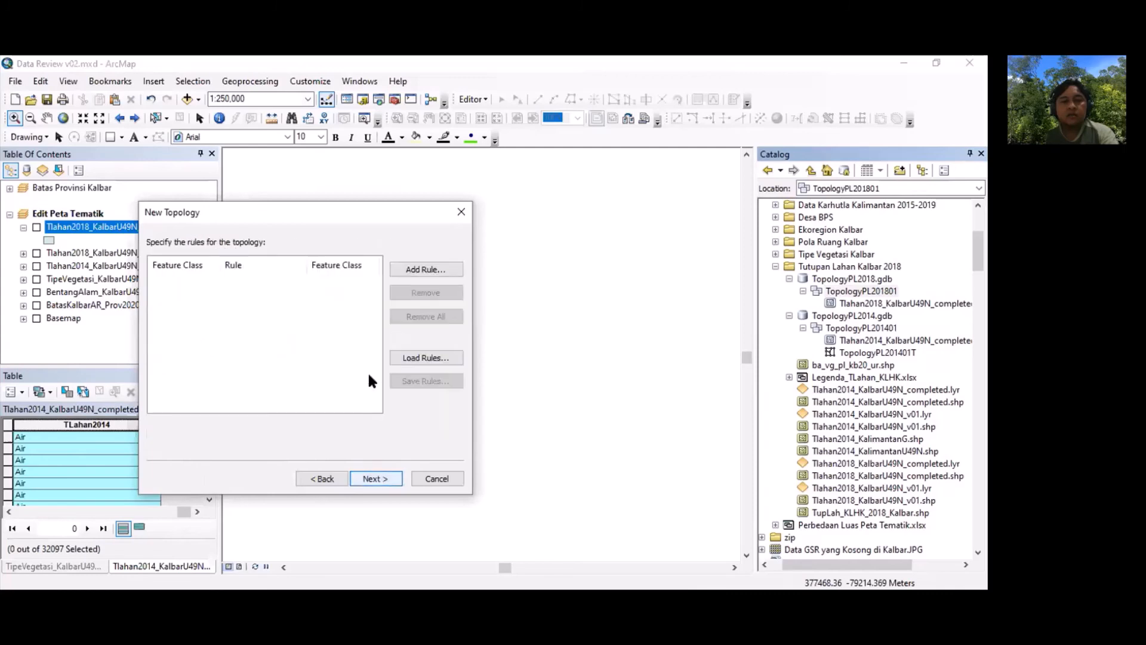
Step: Add a Must Not Overlap rule for Tlahan2018_KalbarU49N_completedT to the new topology
click(417, 264)
click(262, 338)
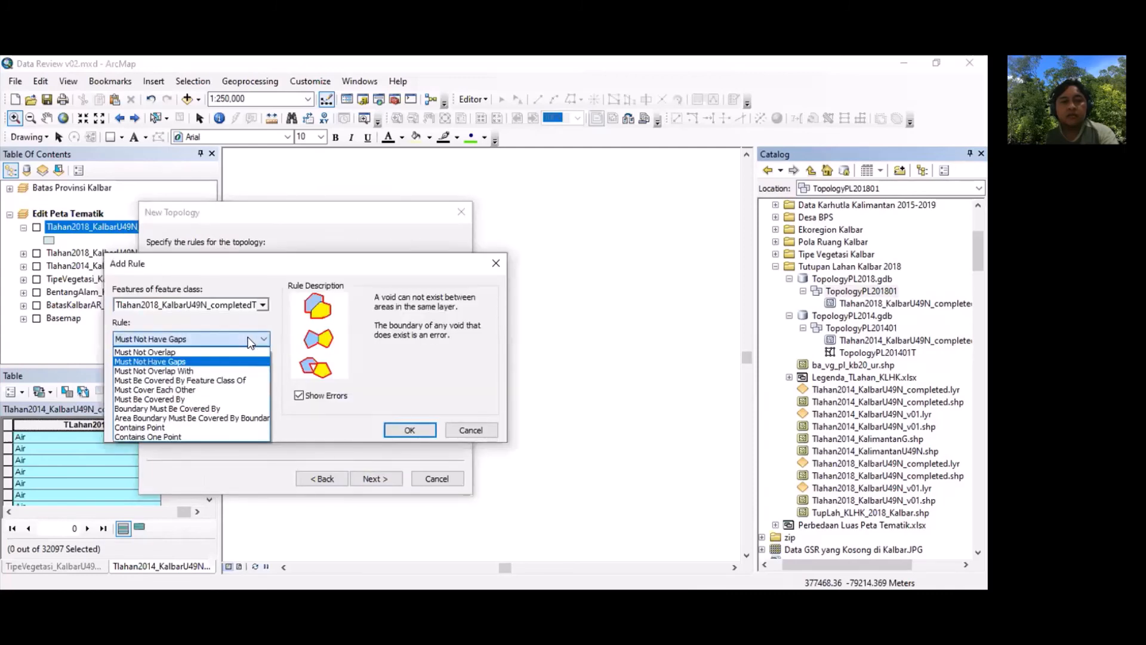
click(268, 359)
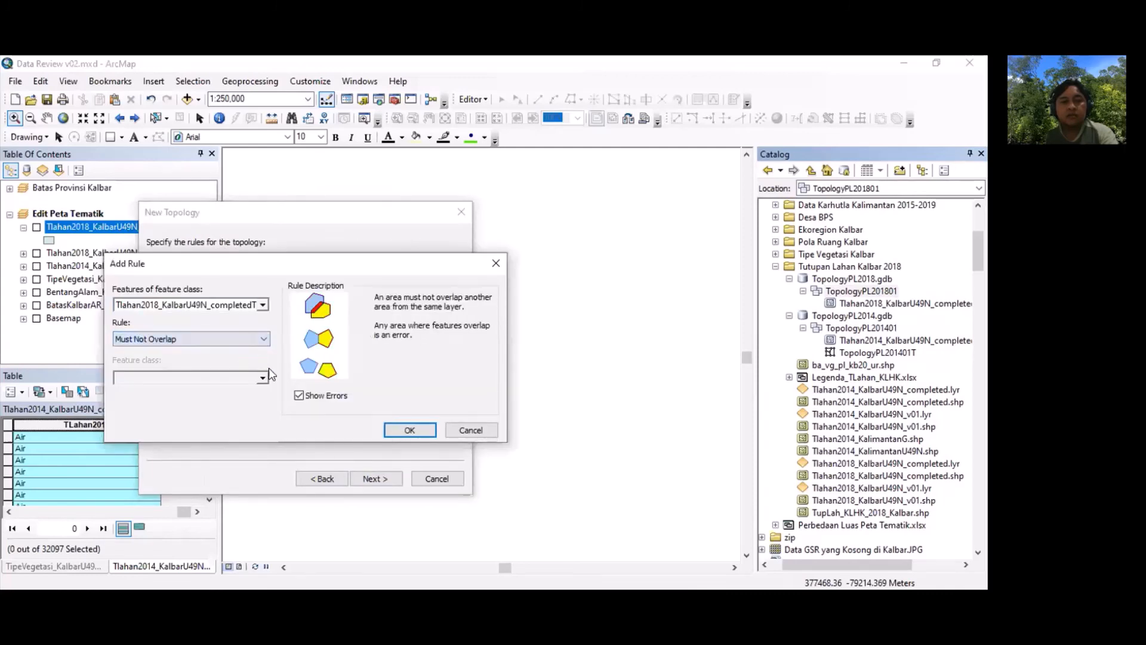
click(408, 430)
Step: Add a Must Not Have Gaps rule for Tlahan2018_KalbarU49N_completedT and proceed to the topology summary
click(419, 271)
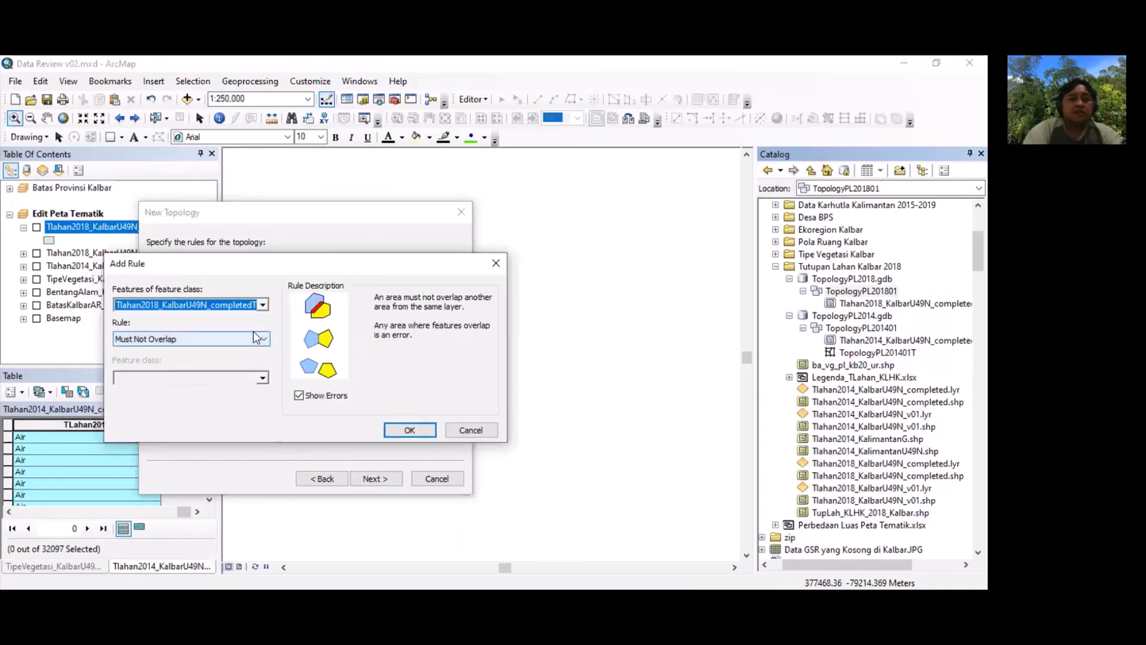
click(257, 338)
click(245, 361)
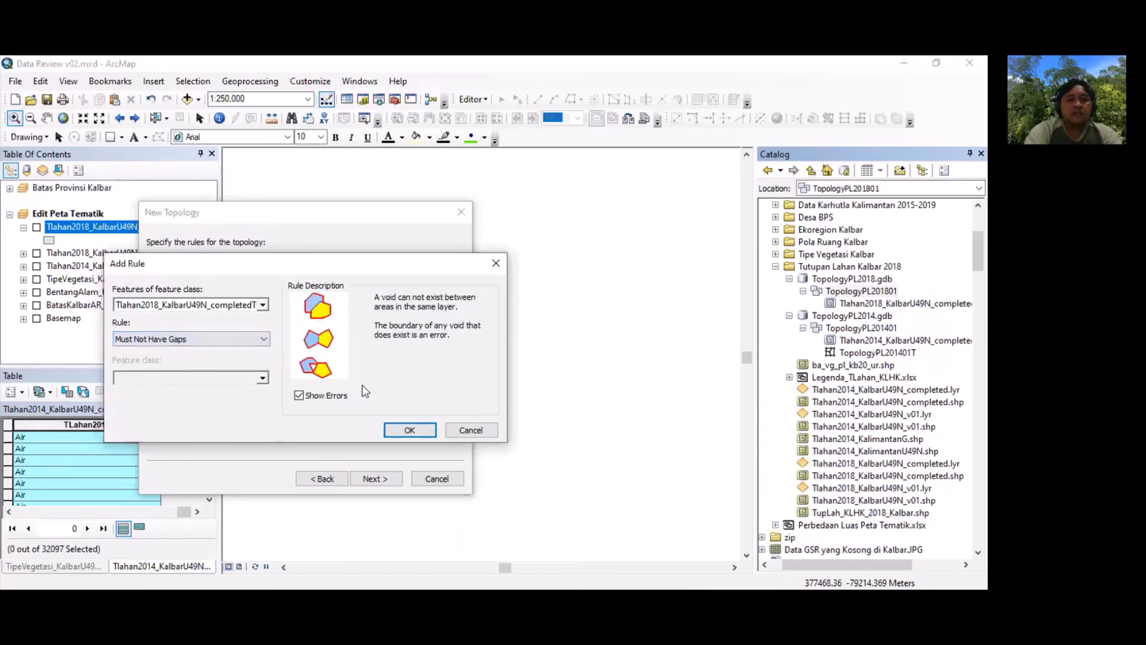
click(404, 428)
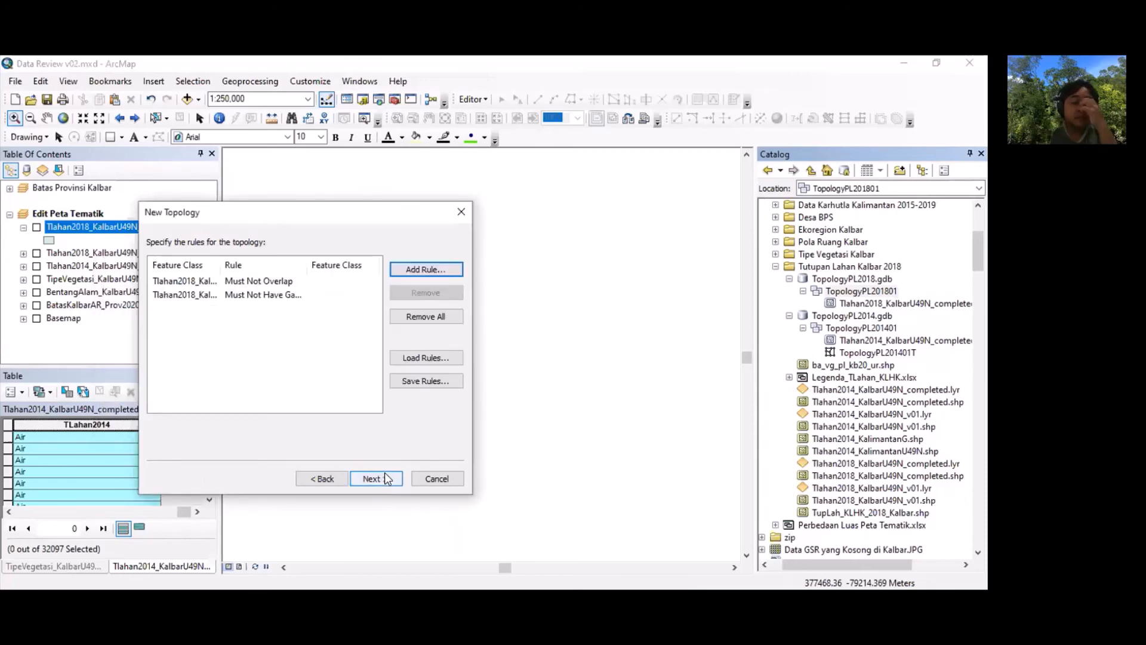
click(384, 478)
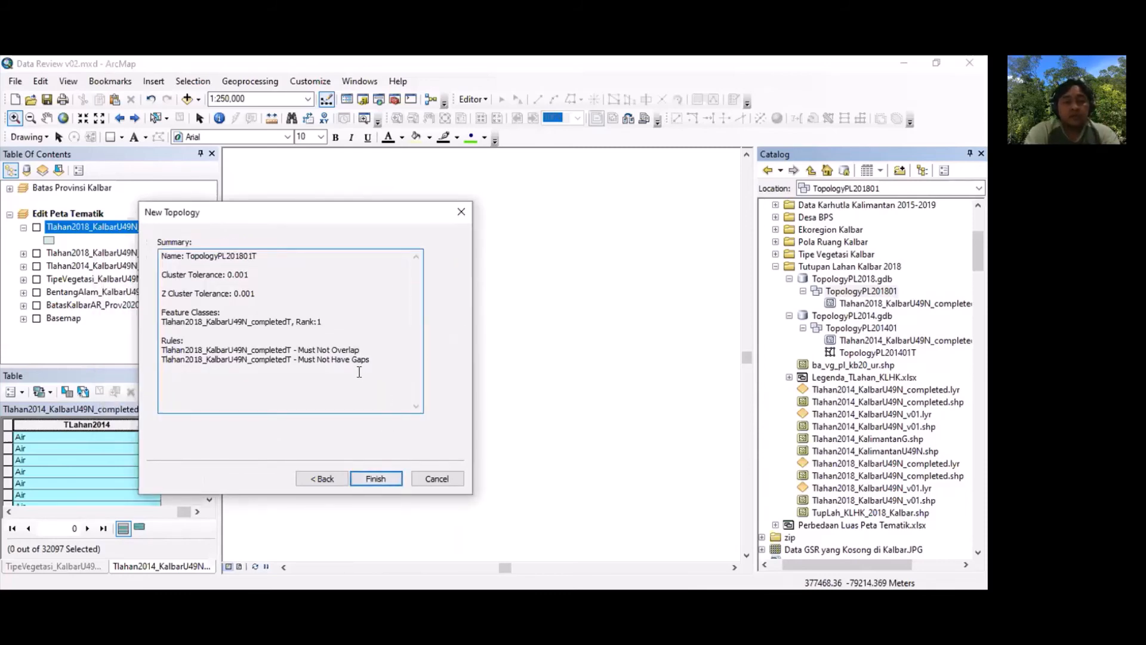
Step: Create and validate the TopologyPL201801T topology, and add it to the map without its participating feature classes
click(384, 478)
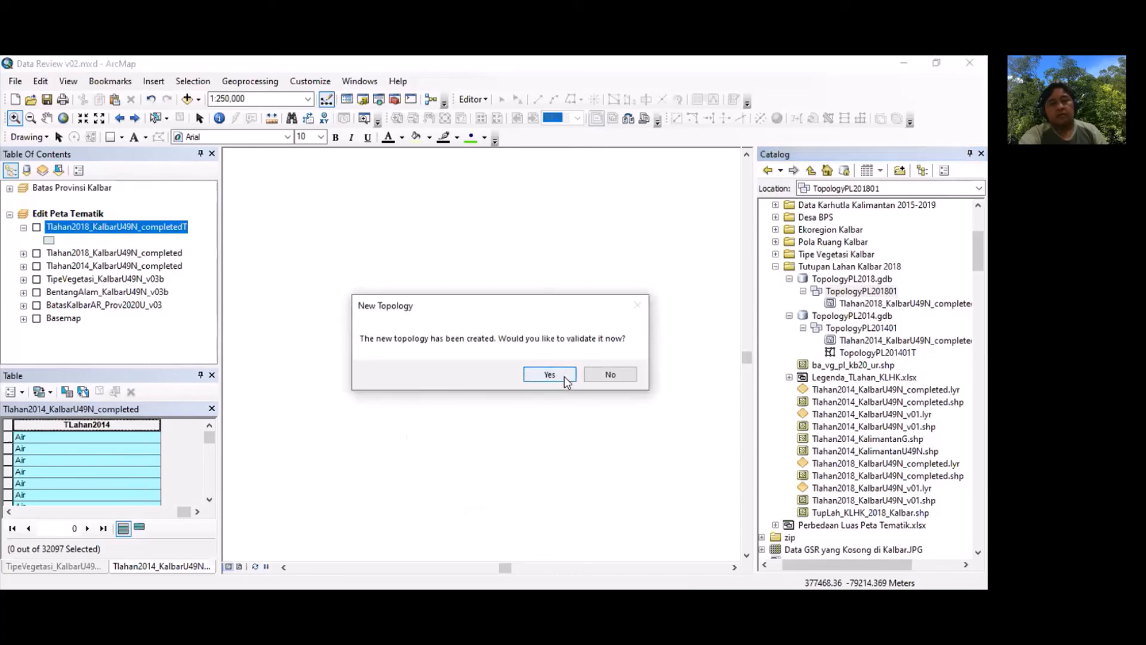
click(549, 374)
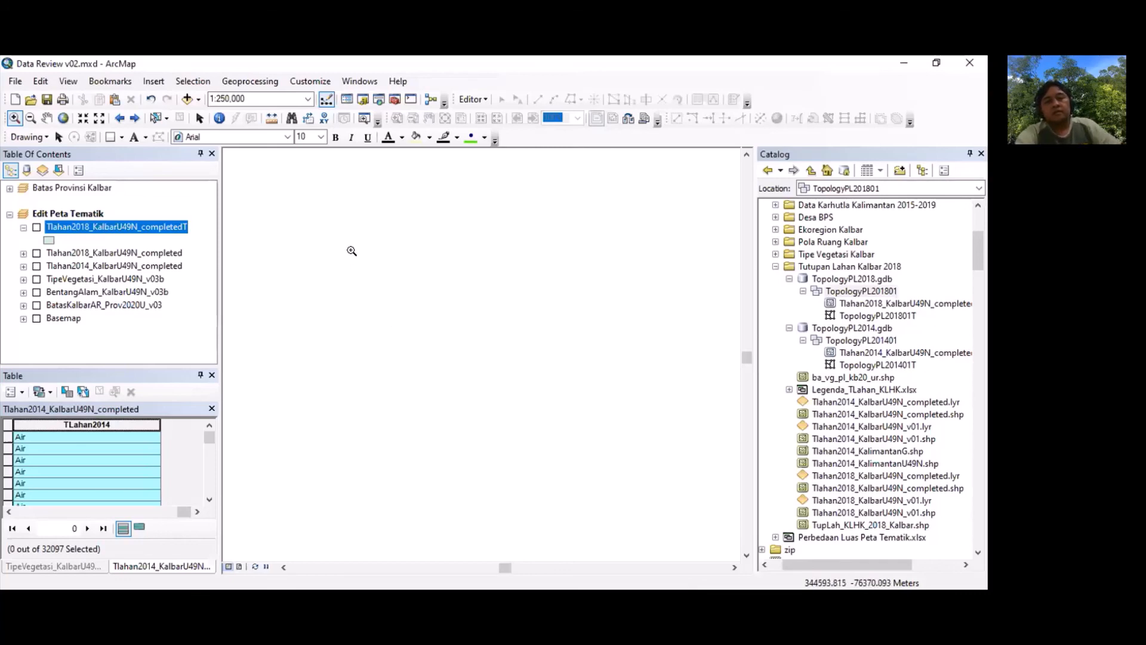
click(880, 315)
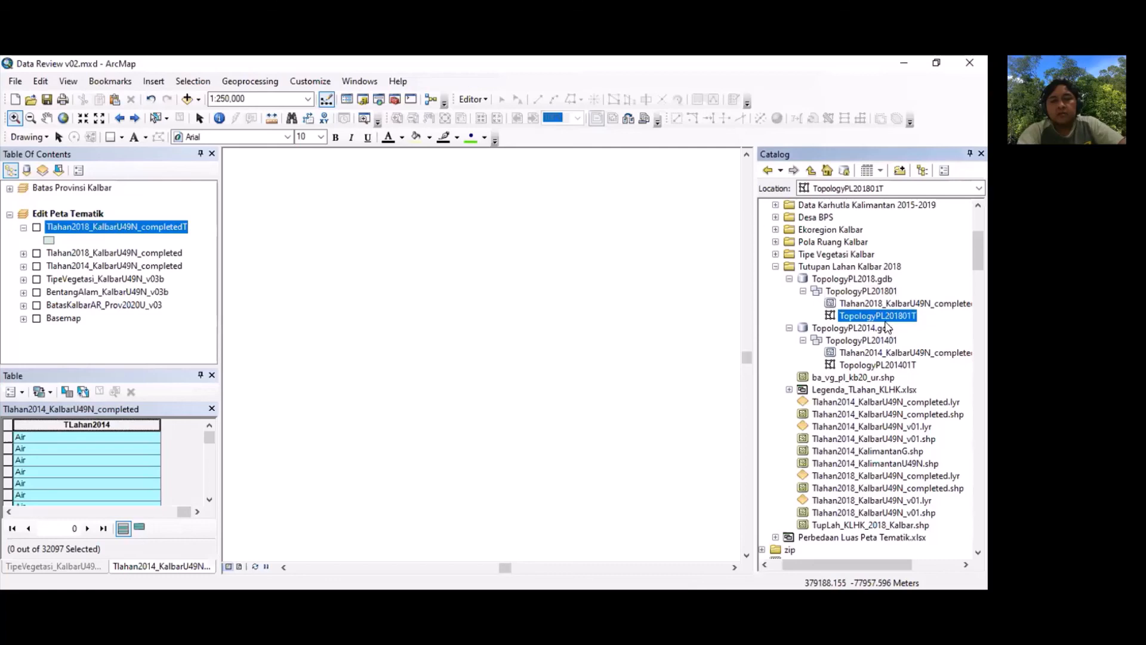
drag(885, 316, 617, 339)
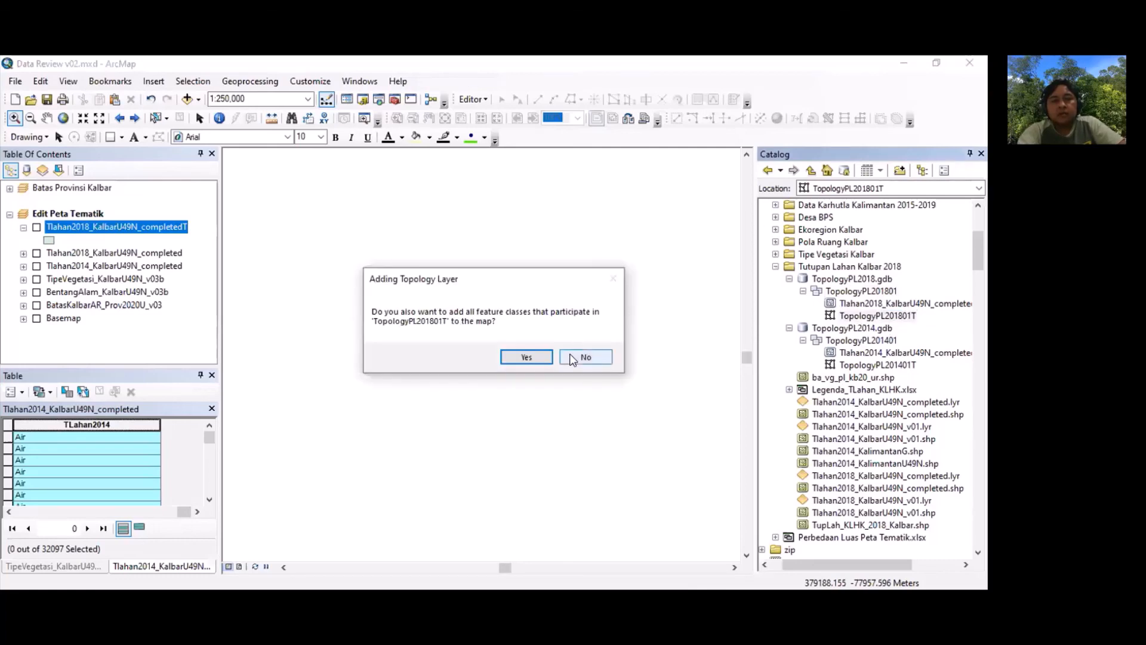
click(571, 354)
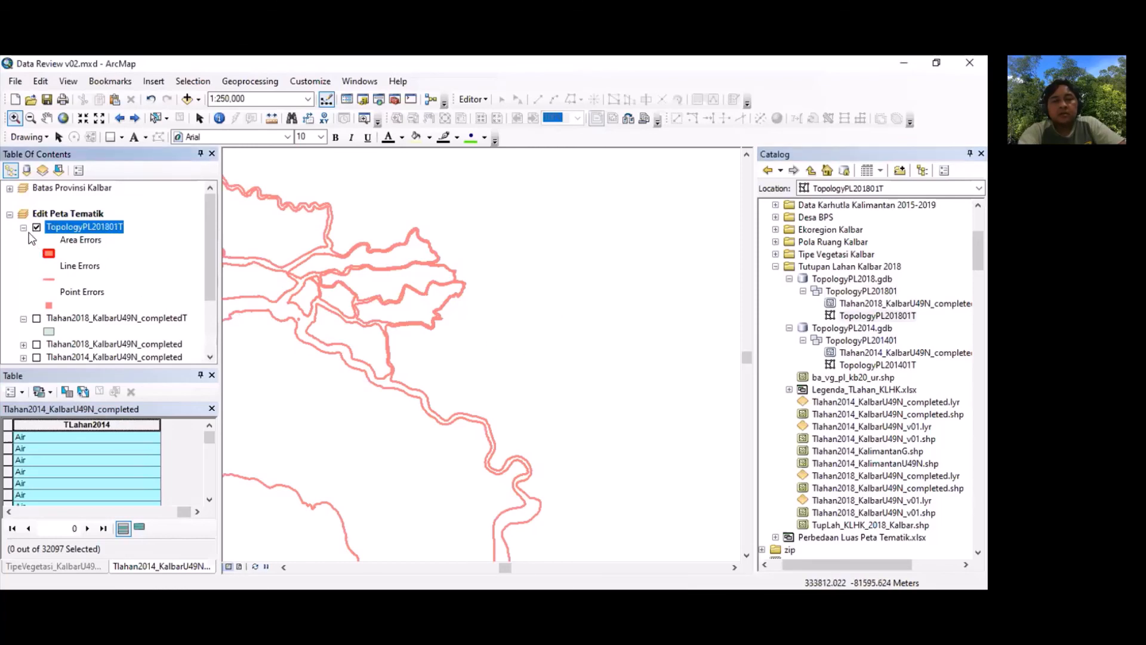
Step: Compare the full extent of TopologyPL201801T with and without the Tlahan2018_KalbarU49N_completedT polygons to examine the error distribution
click(23, 228)
click(36, 240)
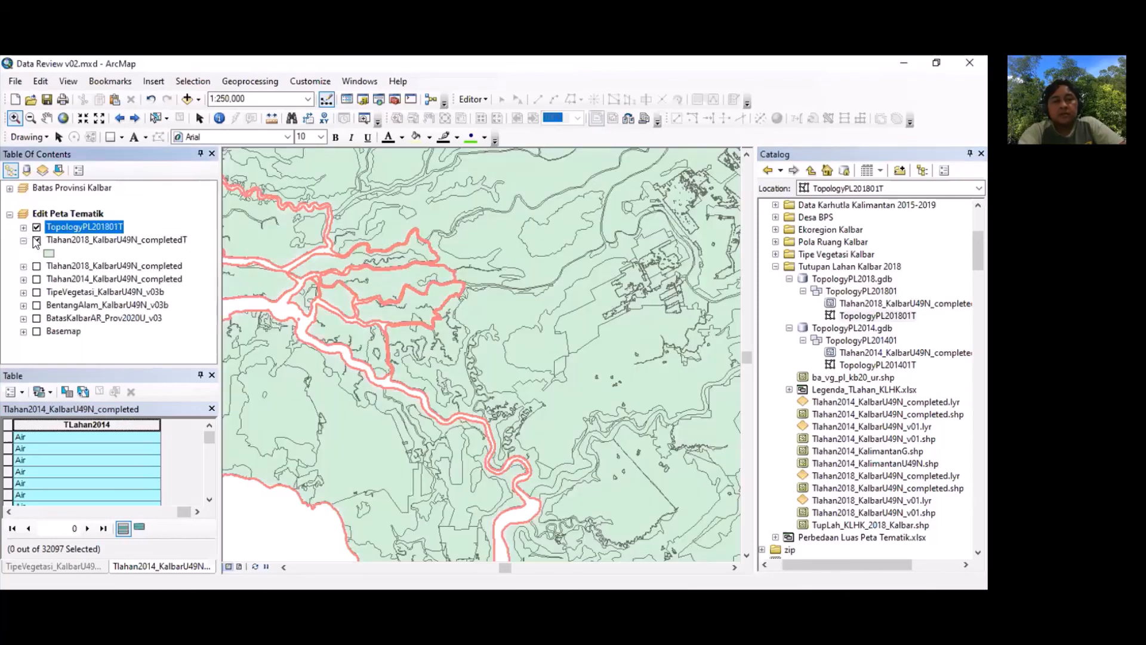
right_click(71, 228)
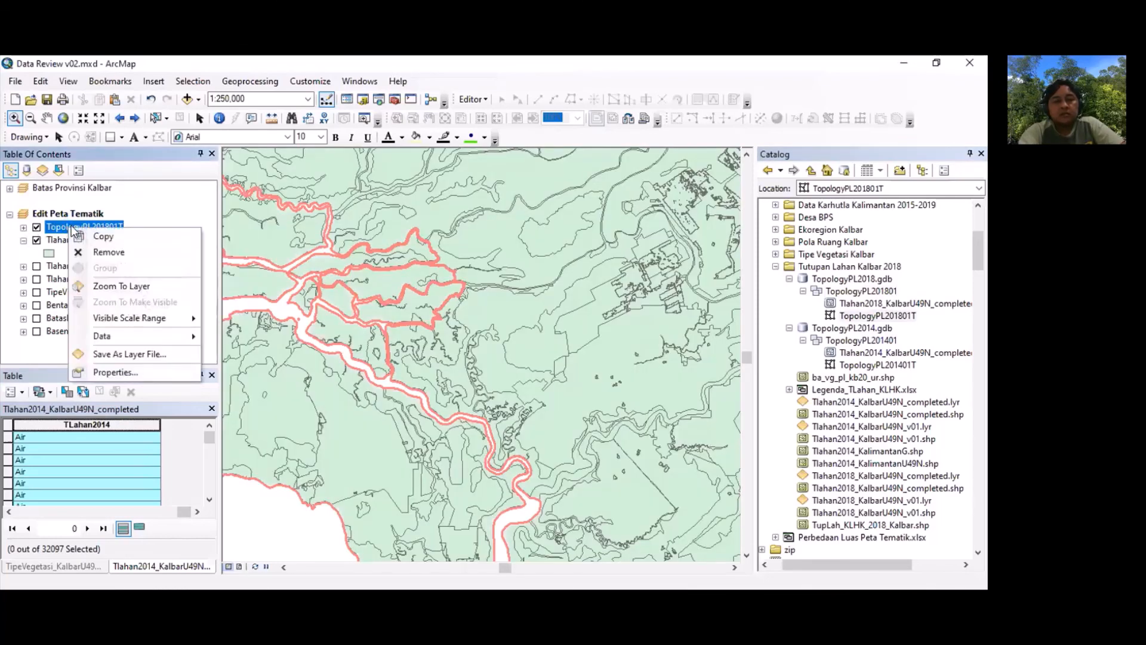
click(118, 287)
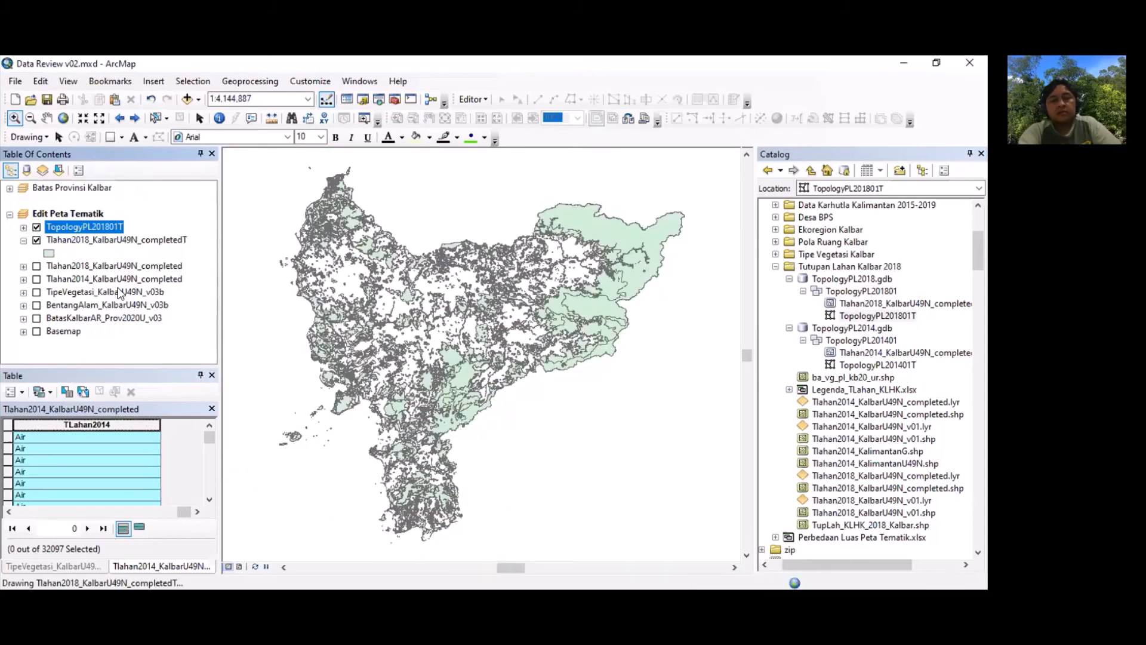
click(37, 240)
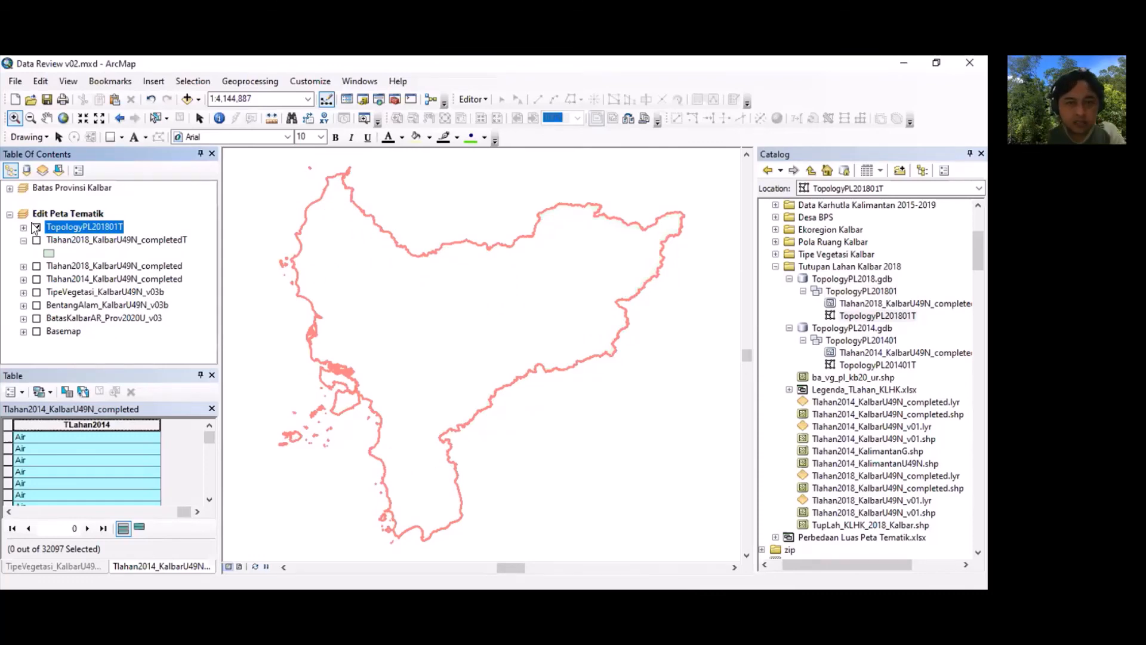
click(36, 226)
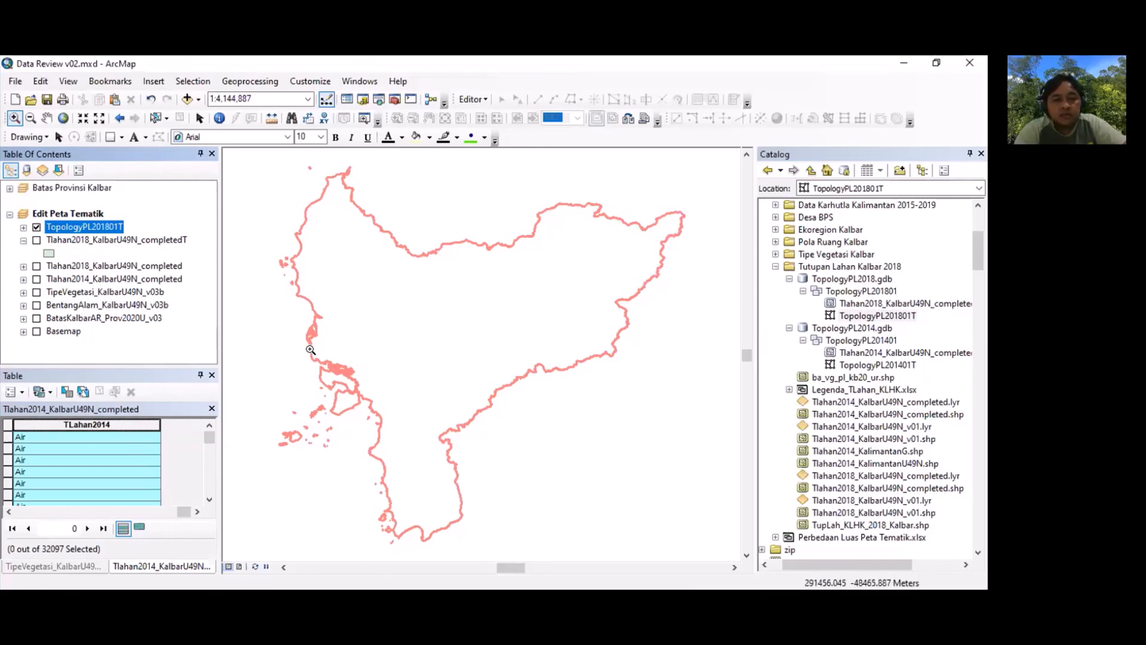
Step: Inspect the topology errors at 1:250,000 from the western river delta along the coast to the province's southern tip
drag(307, 349, 367, 396)
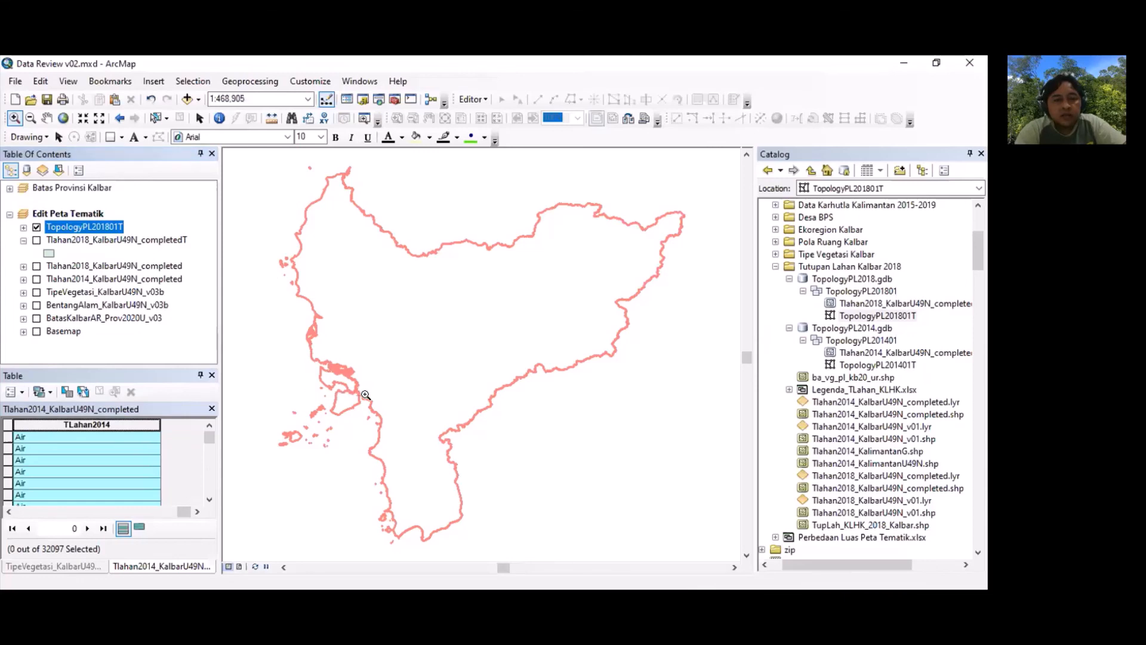
click(308, 98)
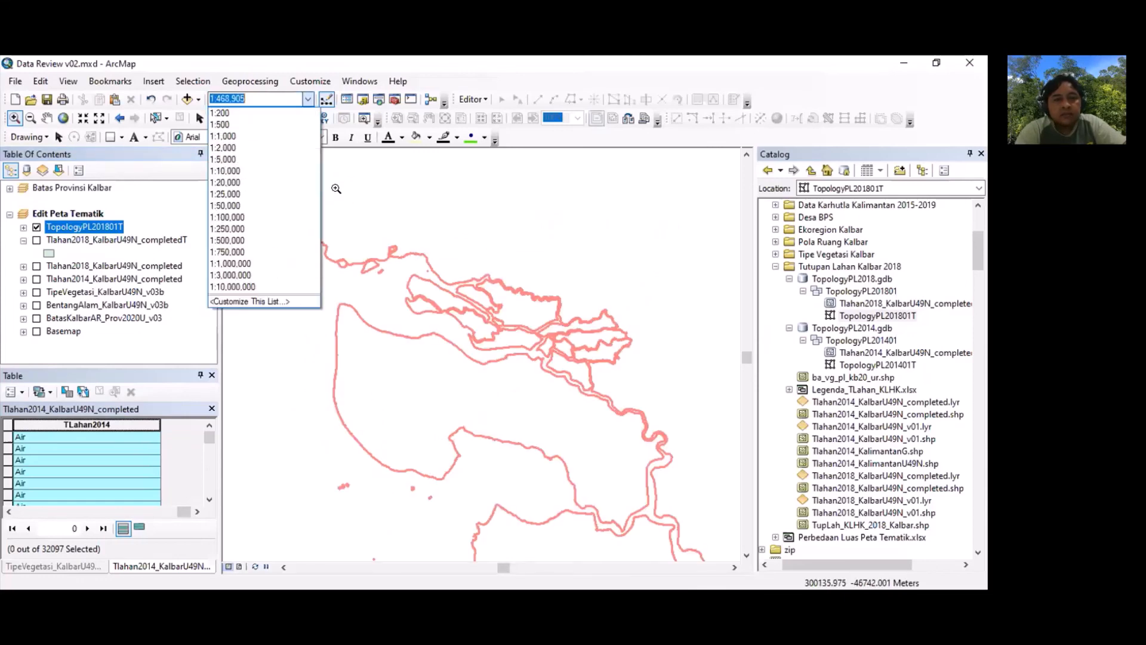
click(261, 229)
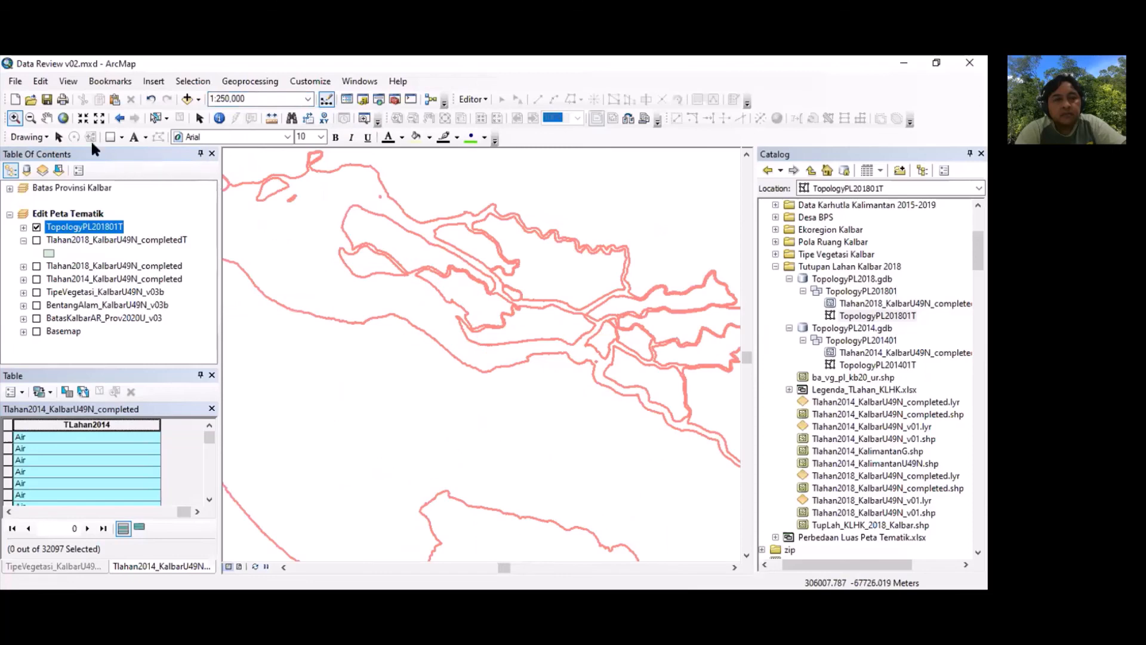
click(51, 120)
drag(663, 343, 407, 316)
drag(524, 372, 435, 243)
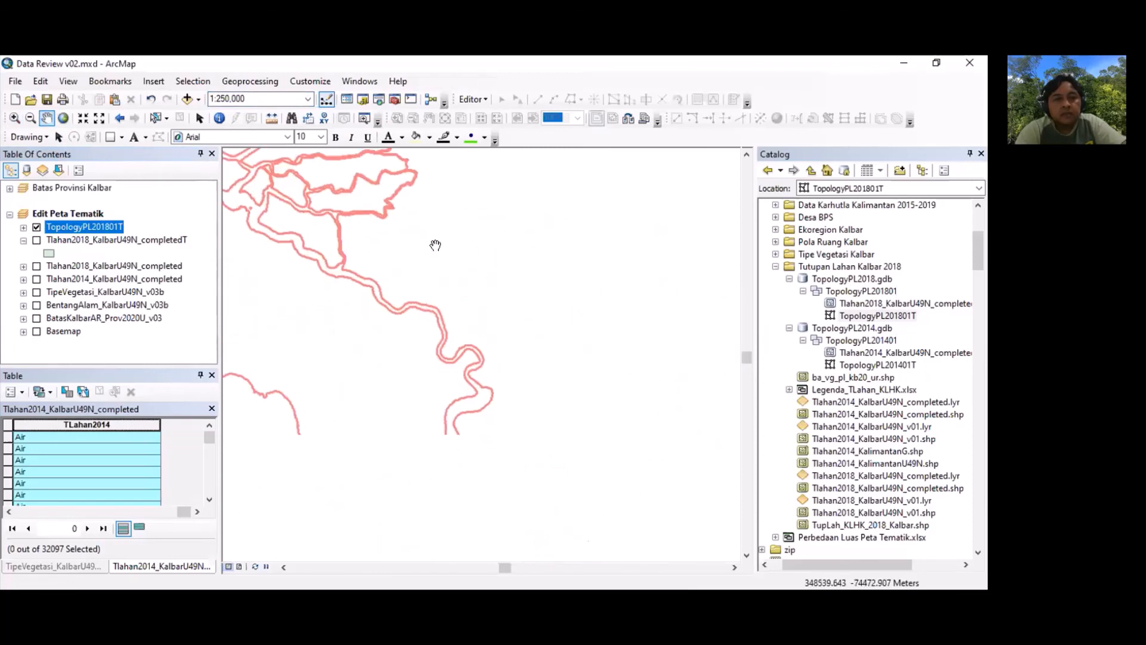
drag(519, 373, 391, 230)
drag(573, 352, 382, 239)
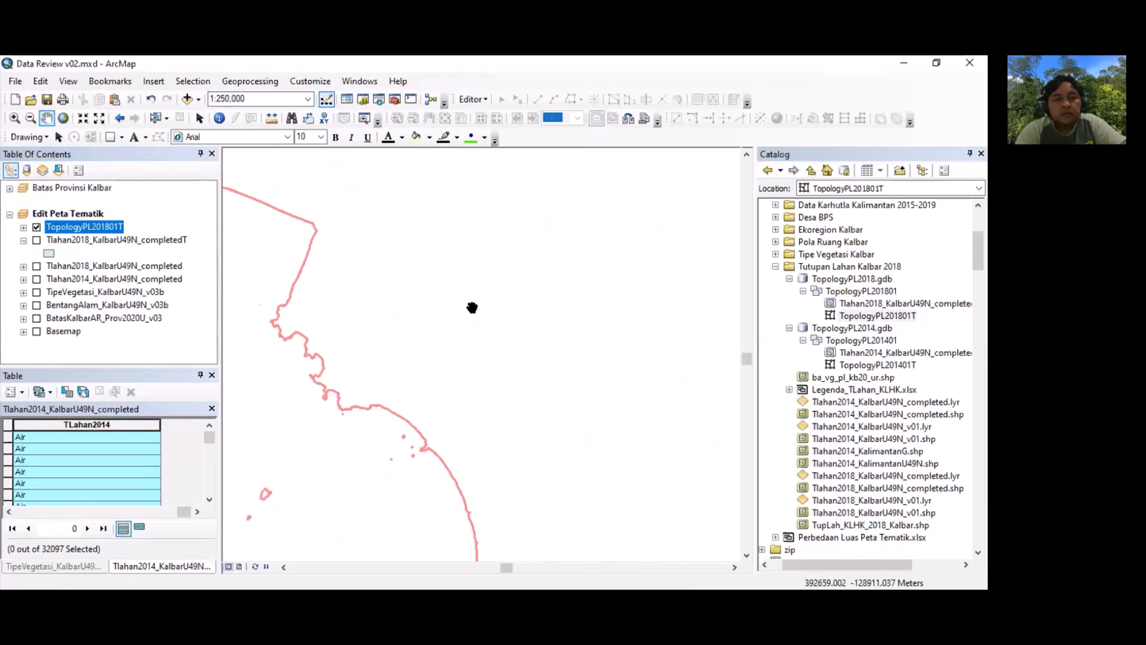
drag(517, 389, 384, 218)
drag(481, 379, 474, 192)
drag(443, 396, 509, 187)
drag(465, 365, 545, 181)
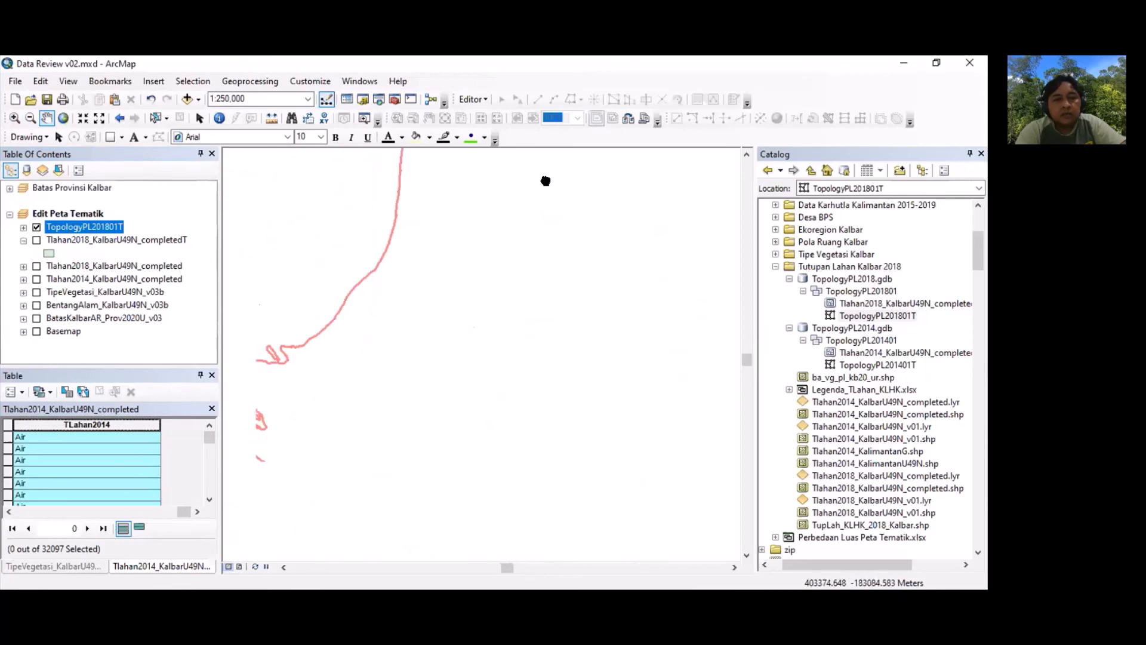
drag(506, 454, 404, 247)
drag(498, 317, 430, 221)
drag(466, 444, 440, 238)
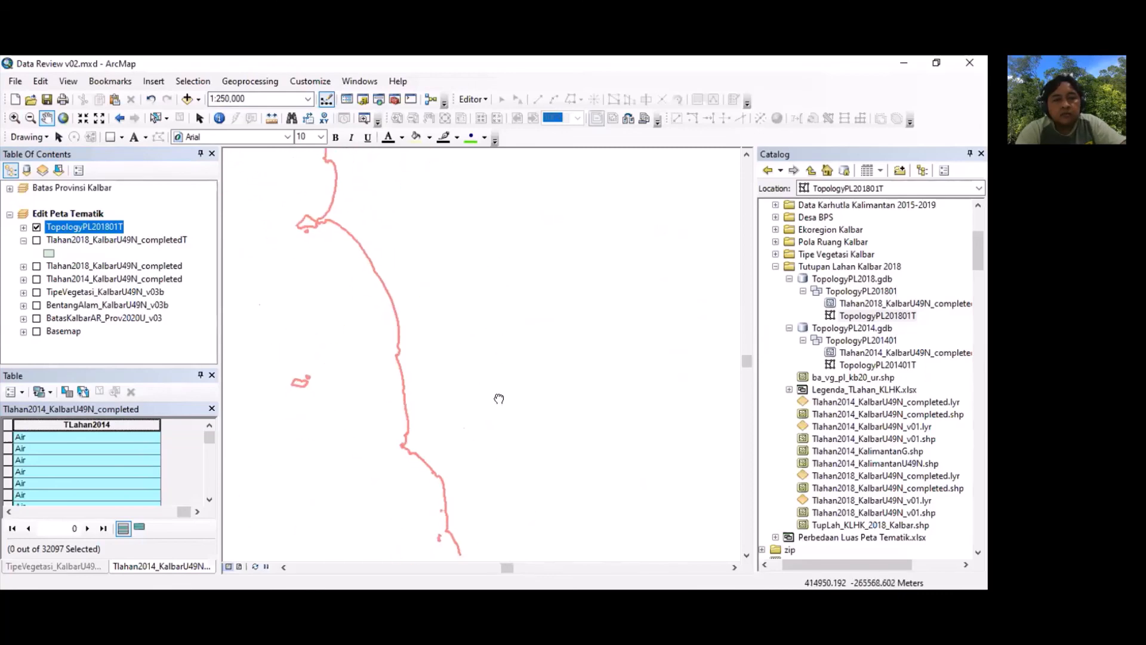
drag(499, 396, 446, 212)
drag(469, 319, 425, 114)
drag(468, 394, 424, 208)
drag(477, 318, 442, 155)
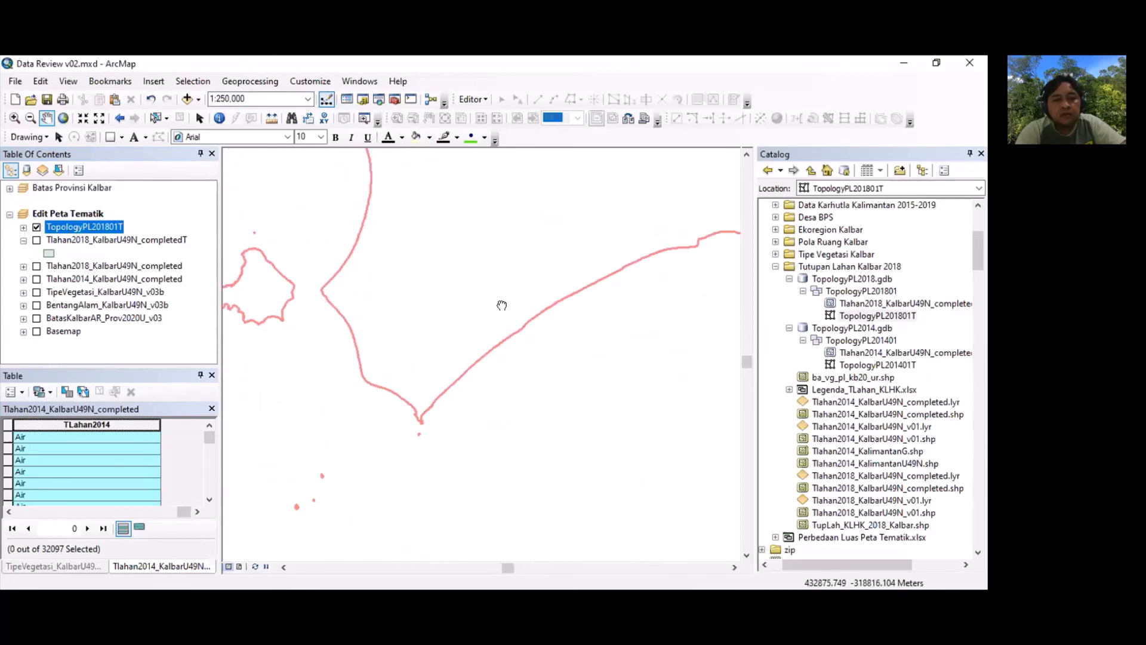
Step: Examine the topology error line along the southern coast and eastern boundary up to the province's northeastern corner
drag(605, 273, 421, 323)
drag(574, 289, 317, 274)
drag(650, 412, 346, 355)
drag(483, 222, 414, 448)
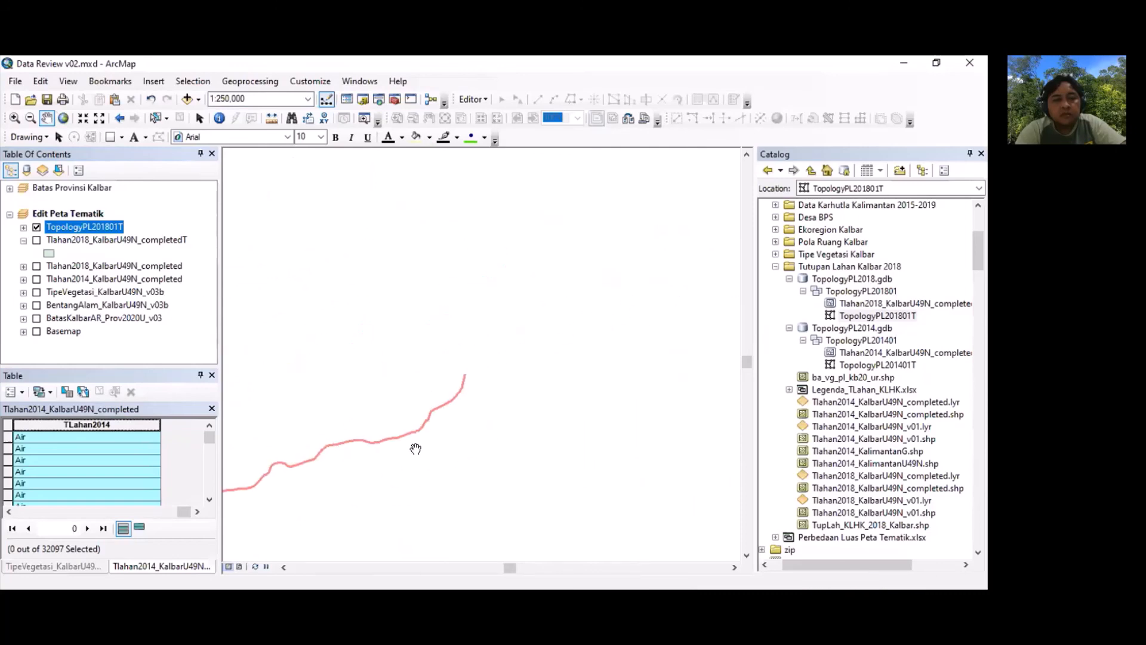
drag(580, 265, 396, 468)
drag(542, 310, 429, 545)
drag(425, 266, 448, 486)
drag(396, 258, 453, 501)
drag(432, 309, 467, 518)
drag(390, 261, 414, 509)
drag(412, 241, 577, 366)
drag(562, 208, 432, 333)
drag(528, 263, 301, 327)
drag(545, 245, 448, 420)
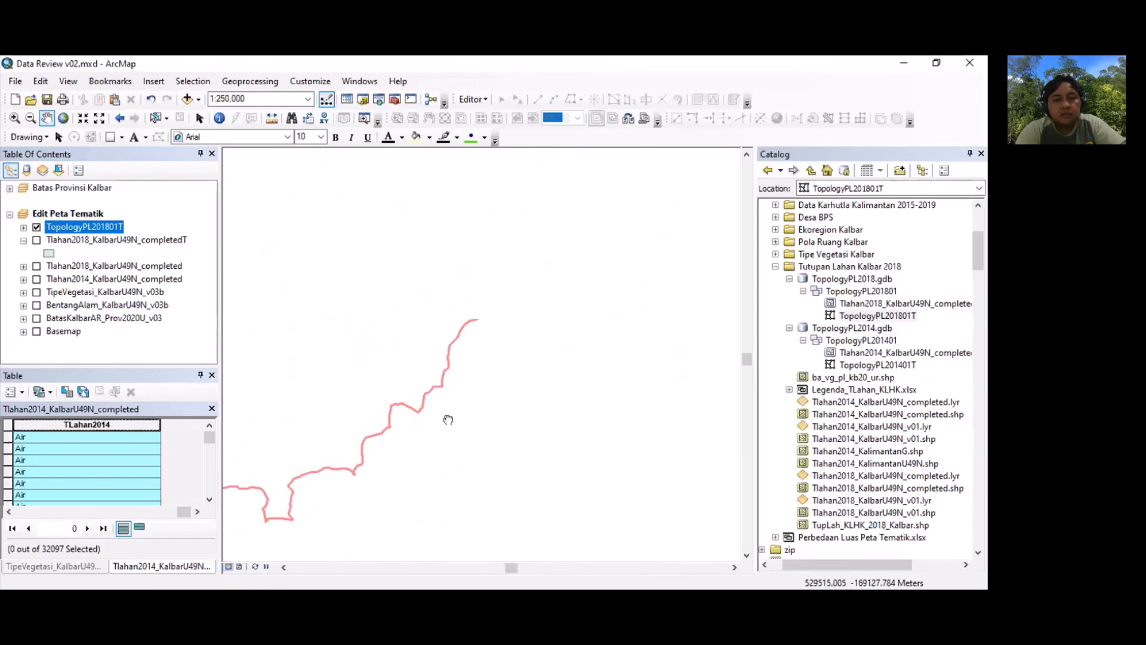
drag(459, 307, 395, 399)
drag(591, 273, 359, 414)
drag(452, 296, 462, 375)
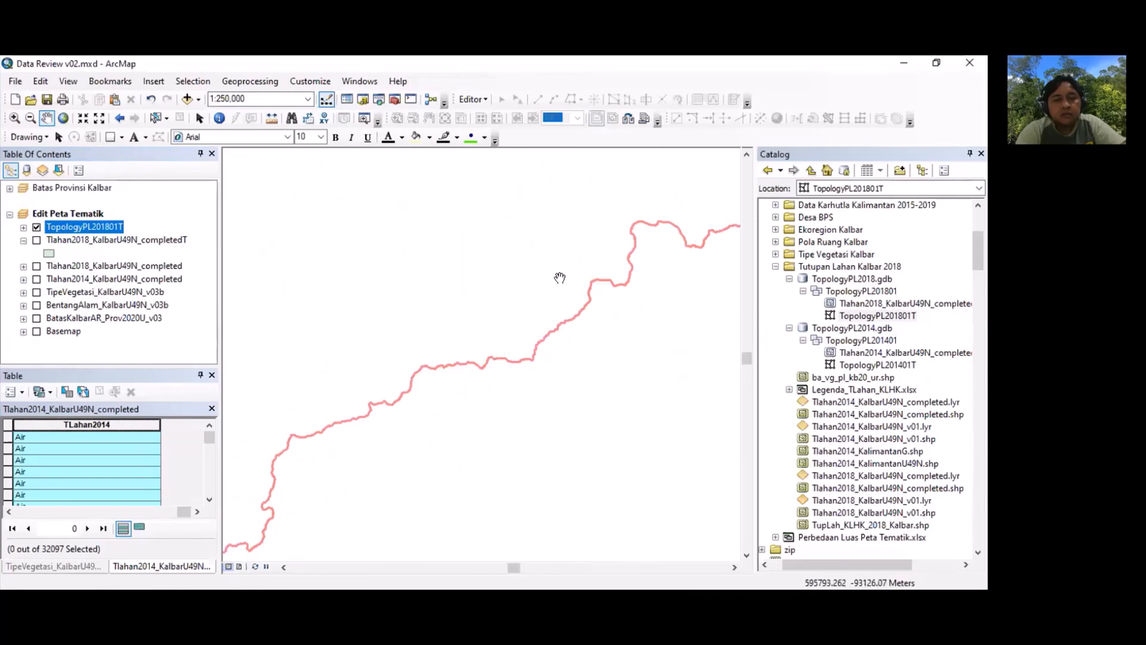
drag(559, 278, 425, 380)
drag(603, 303, 379, 396)
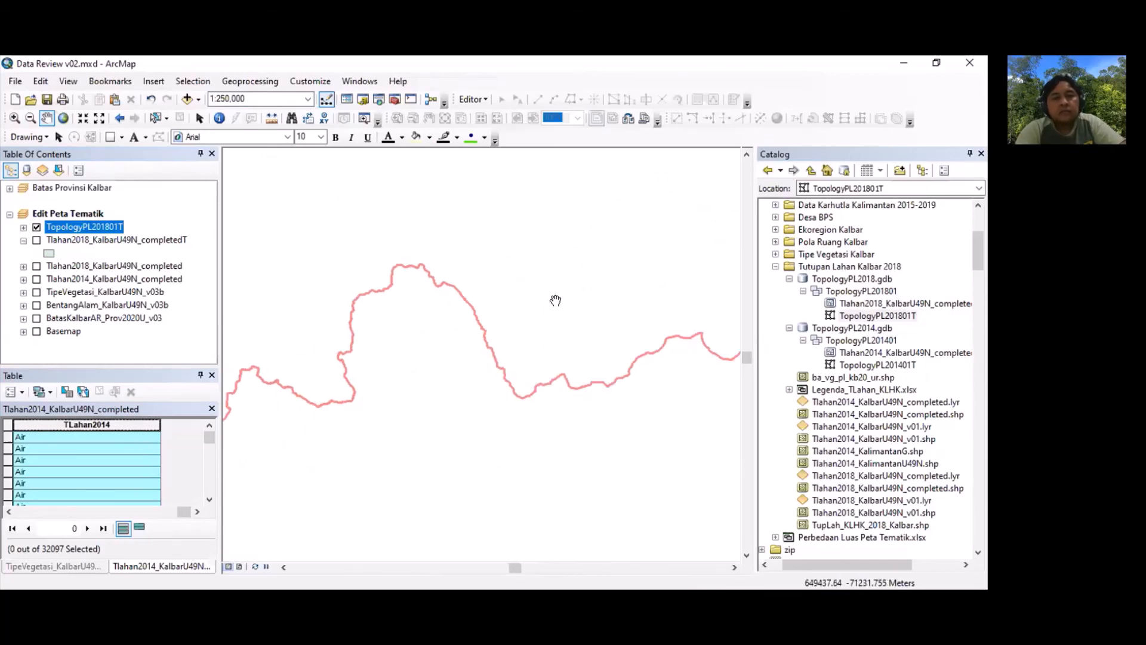
drag(555, 302, 470, 281)
drag(591, 296, 422, 366)
drag(531, 296, 355, 394)
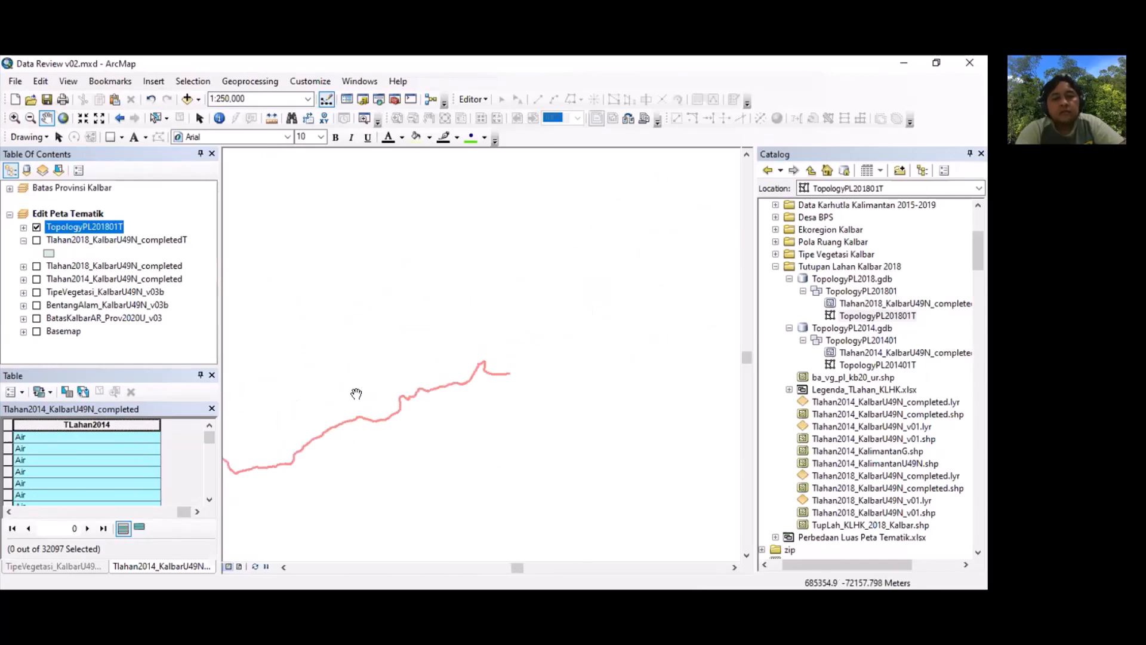
drag(468, 358, 234, 416)
drag(382, 253, 430, 493)
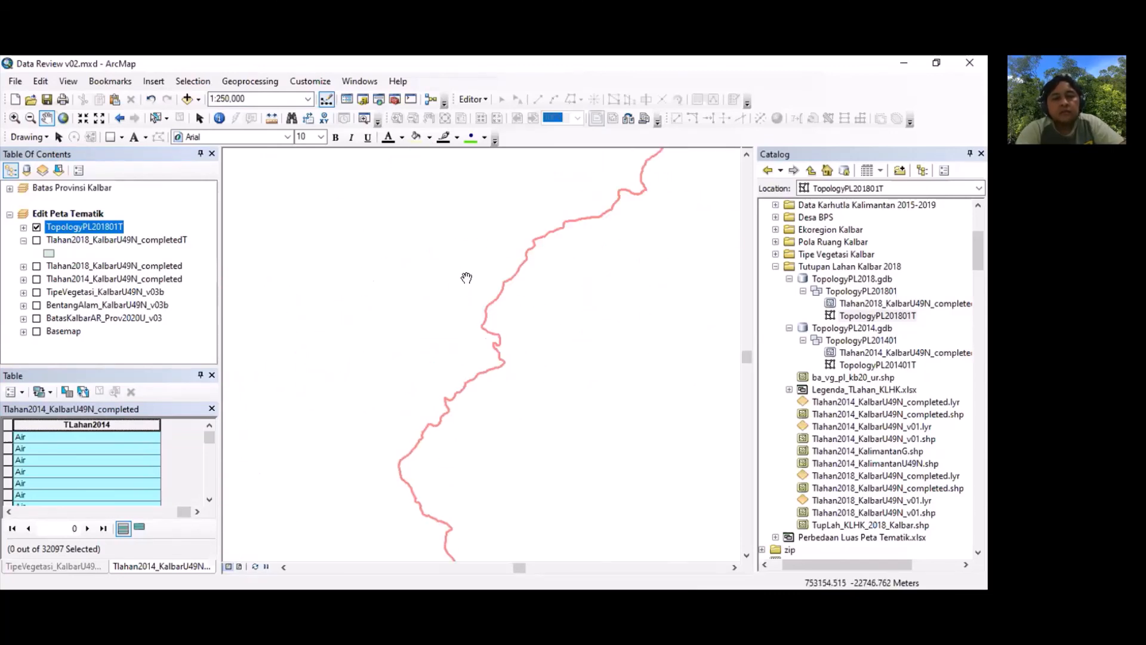
drag(465, 277, 370, 445)
drag(529, 323, 356, 546)
drag(388, 263, 623, 363)
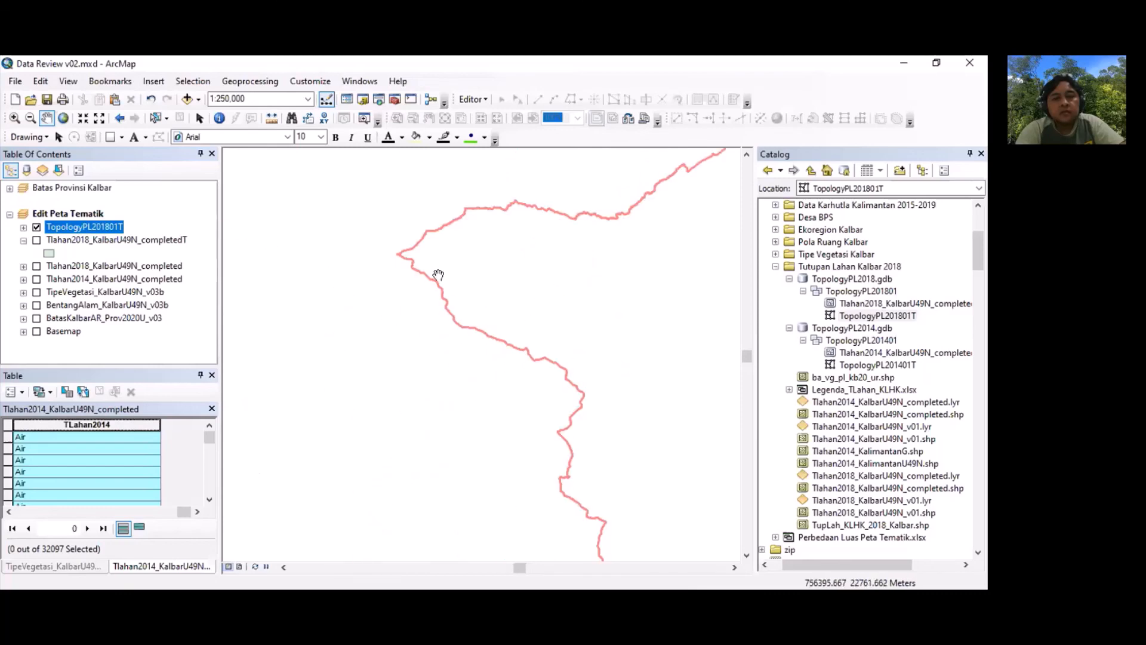
drag(437, 274, 295, 424)
drag(469, 282, 317, 476)
drag(508, 286, 310, 455)
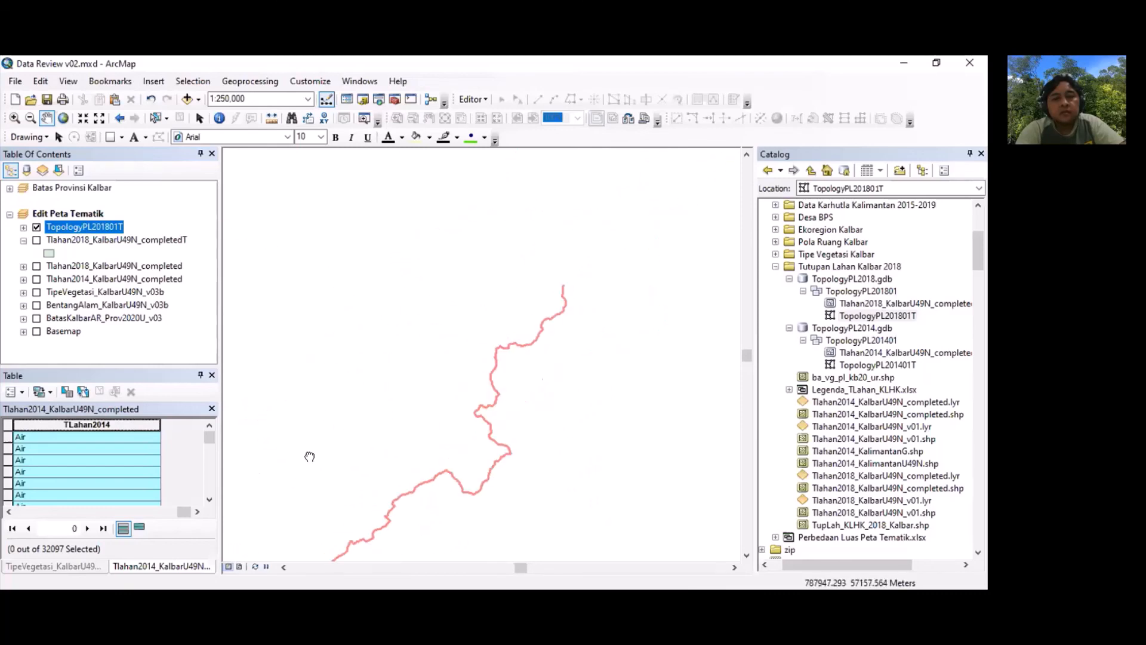
drag(430, 299, 389, 491)
drag(437, 257, 231, 335)
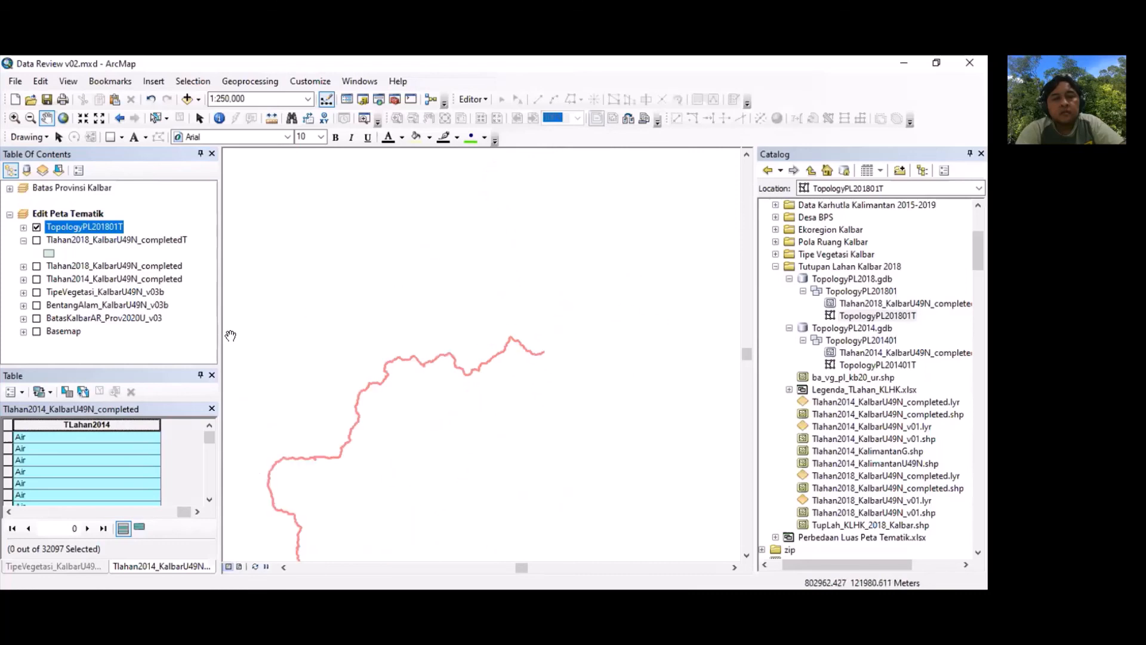
Step: Examine the topology error line along the province's northern boundary from the northeastern corner to the northwestern tip at 1:250,000
drag(531, 224, 385, 469)
mouse_move(432, 287)
mouse_down()
mouse_move(445, 332)
mouse_move(687, 275)
mouse_up()
drag(420, 308, 675, 161)
drag(506, 358, 651, 191)
drag(411, 299, 520, 409)
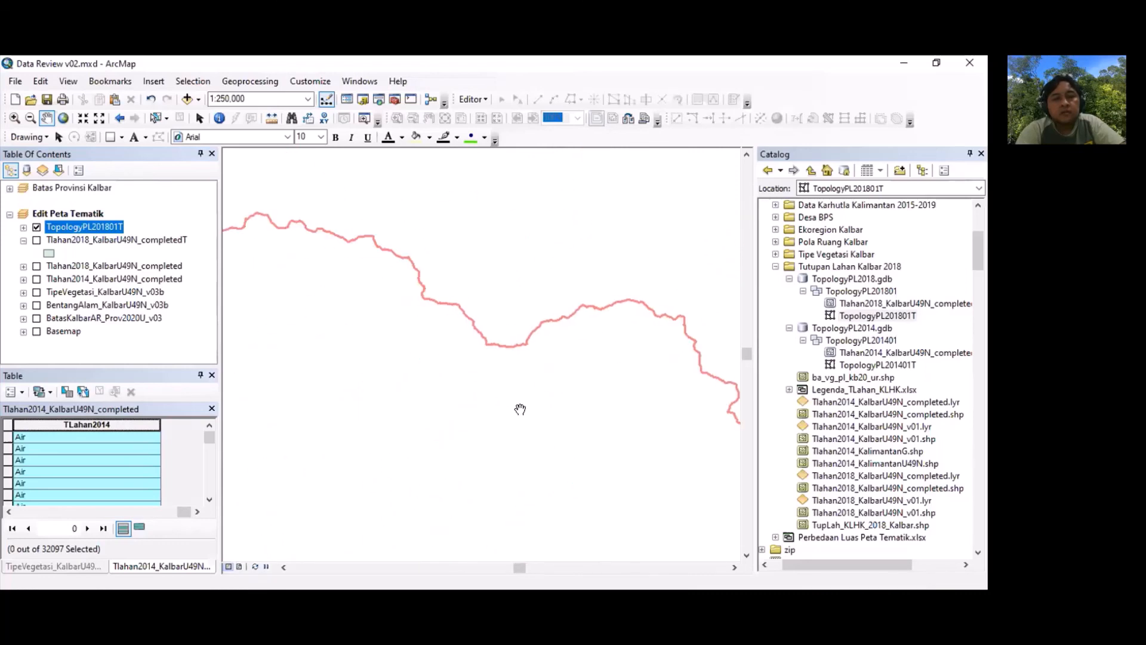
drag(330, 303, 588, 406)
drag(344, 318, 582, 381)
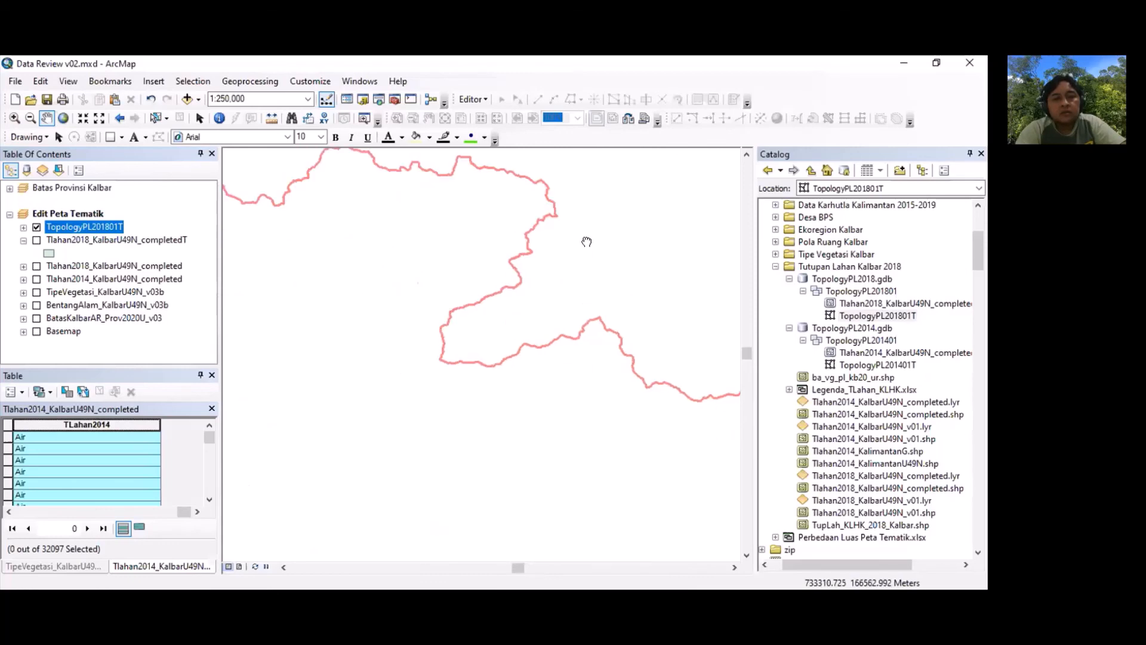
drag(365, 289, 616, 350)
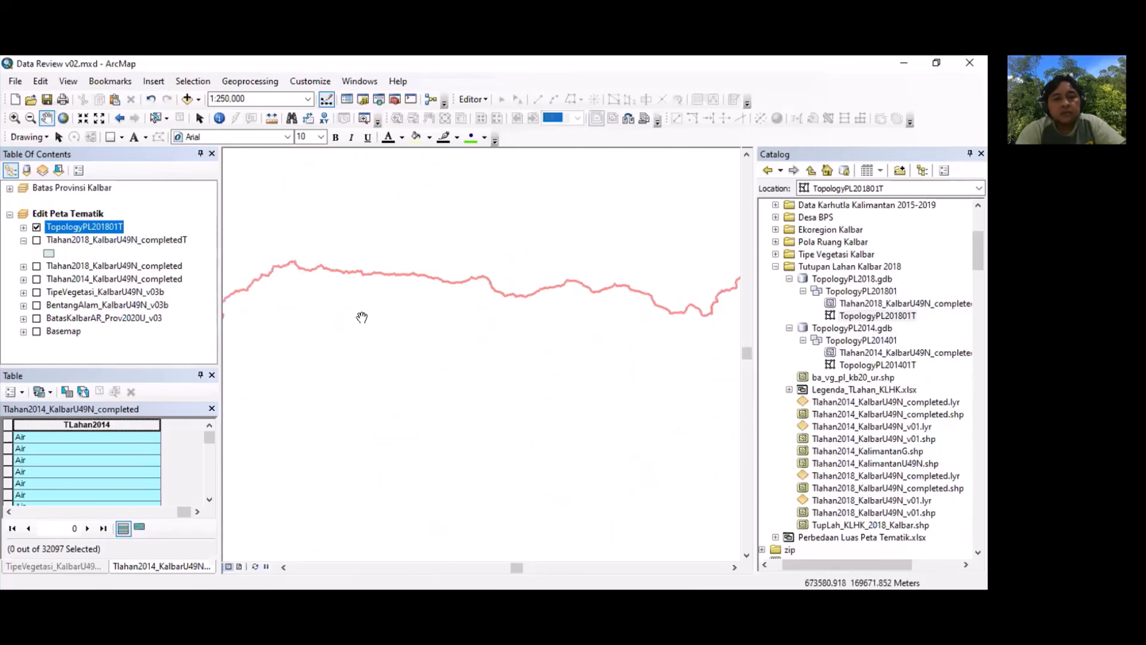
drag(363, 317, 636, 239)
drag(456, 354, 493, 186)
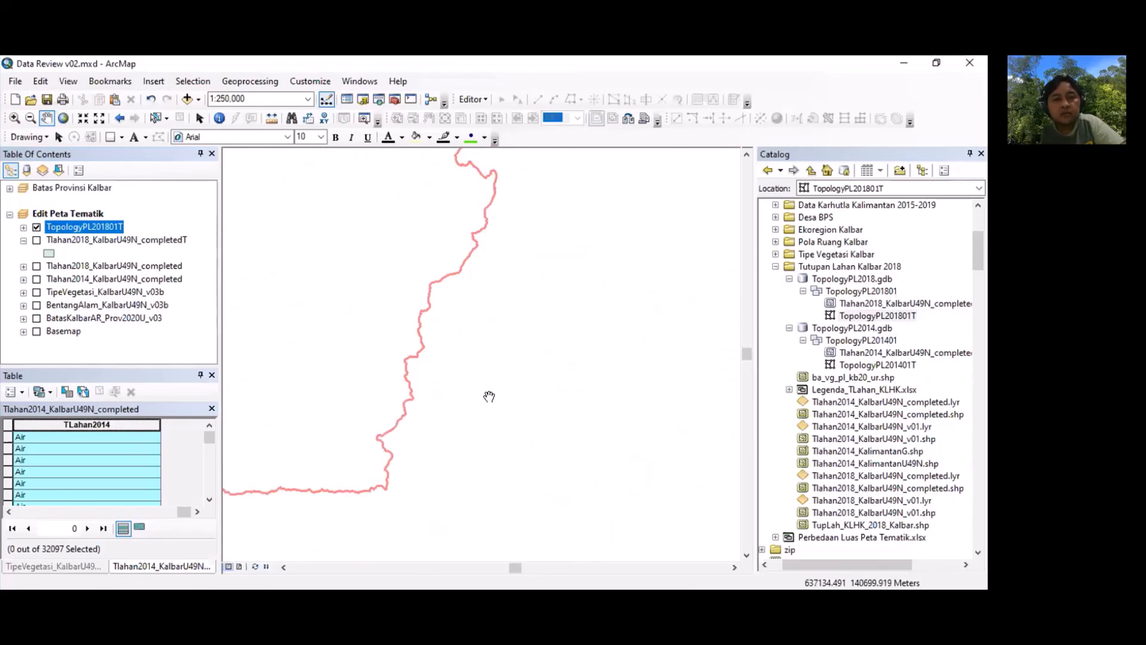
drag(489, 395, 558, 256)
drag(425, 399, 555, 296)
drag(420, 342, 543, 281)
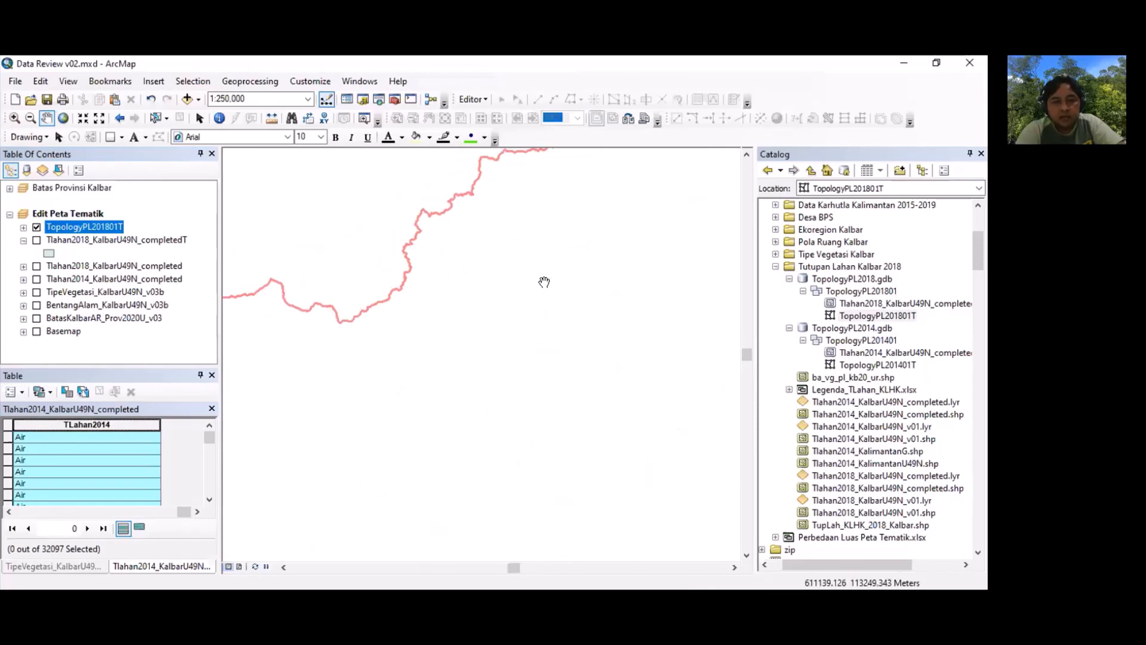
drag(408, 359, 581, 321)
drag(352, 338, 550, 383)
drag(435, 315, 559, 333)
drag(367, 298, 579, 343)
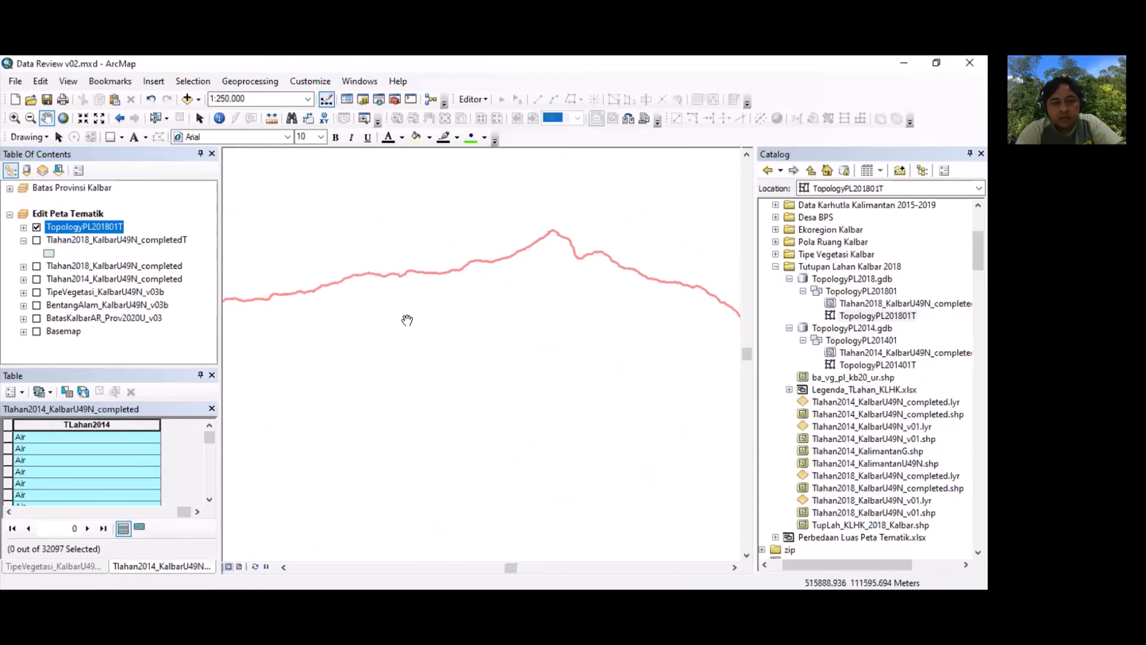
drag(406, 317, 571, 307)
drag(404, 373, 557, 277)
drag(492, 344, 595, 329)
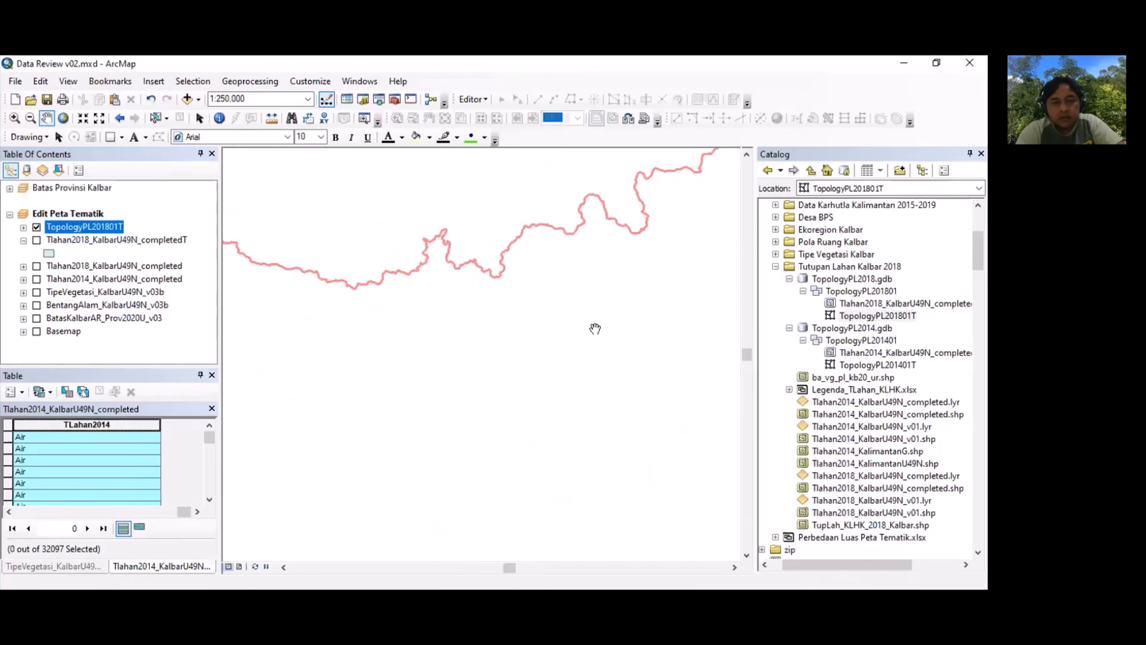
drag(381, 354, 537, 356)
drag(363, 307, 391, 342)
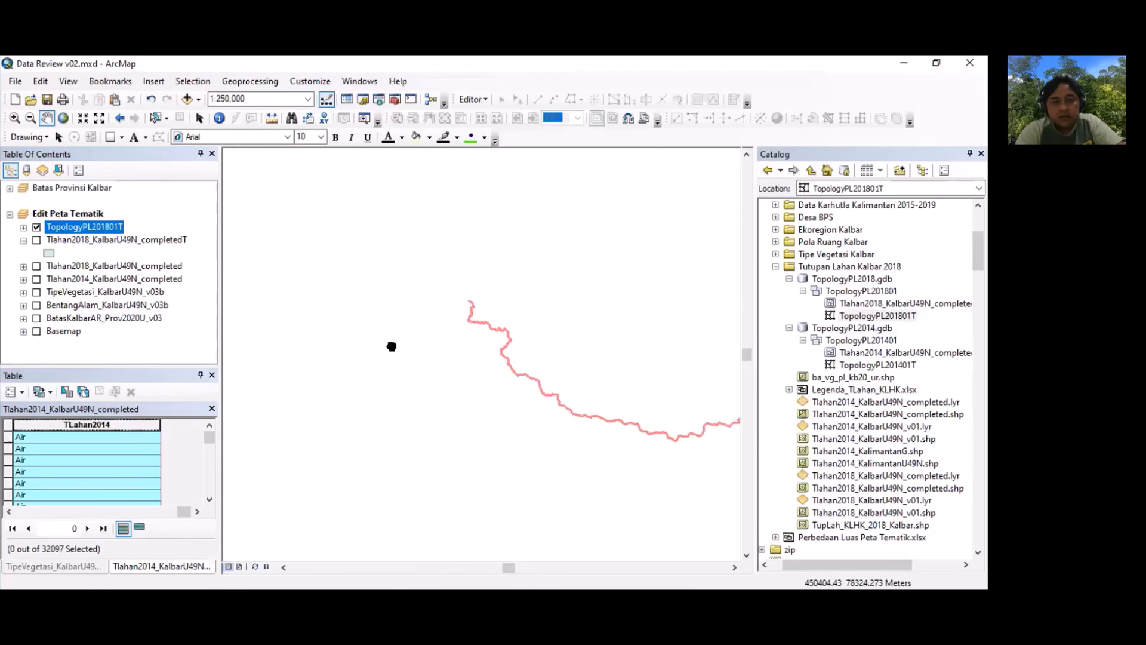
drag(380, 287, 586, 442)
drag(299, 254, 455, 370)
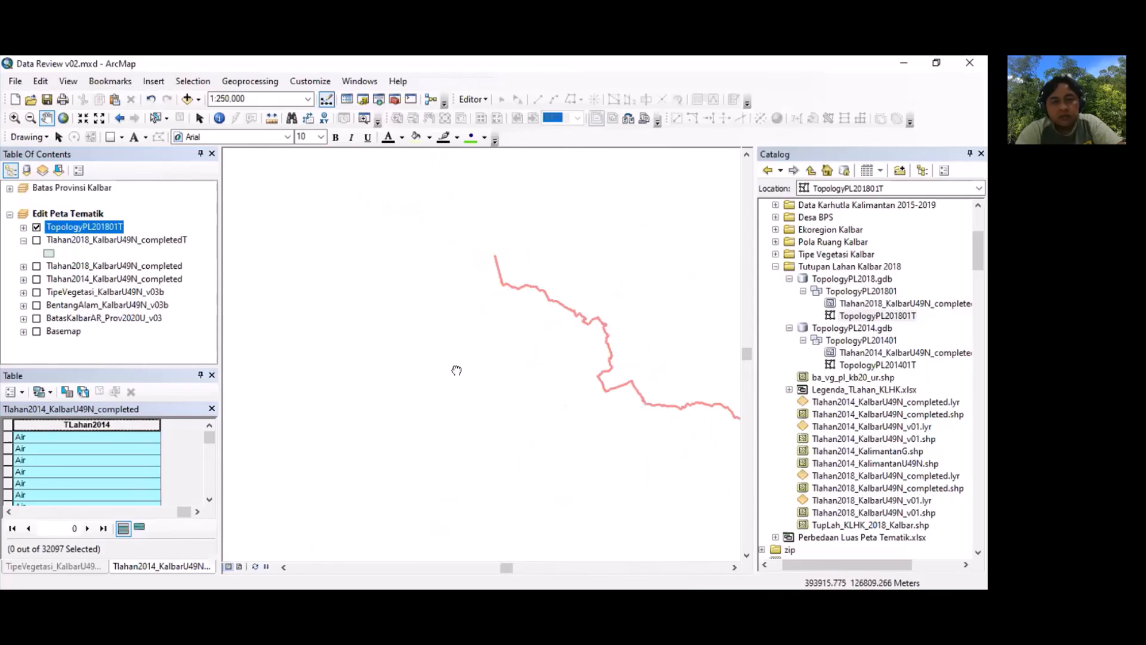
drag(353, 272, 415, 341)
drag(317, 255, 368, 319)
drag(313, 229, 425, 400)
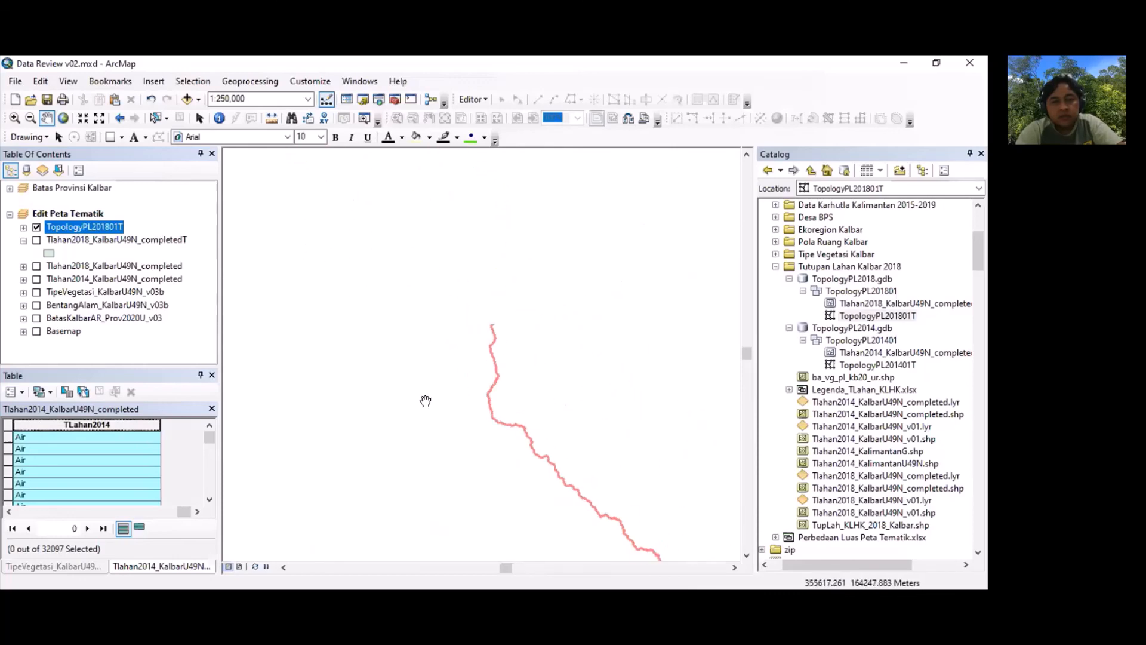
drag(389, 245, 426, 376)
Step: Inspect the topology errors down the western coast from the northwestern tip to the river delta
drag(347, 352, 592, 346)
drag(697, 308, 635, 235)
drag(525, 357, 622, 166)
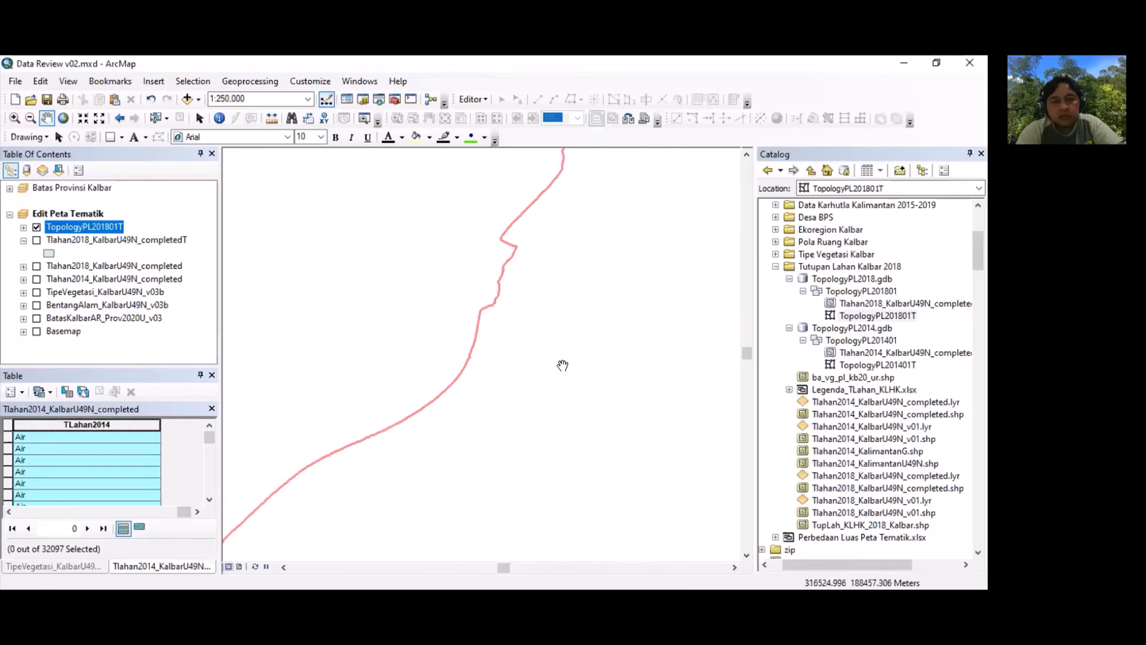
drag(563, 363, 663, 222)
drag(504, 403, 702, 199)
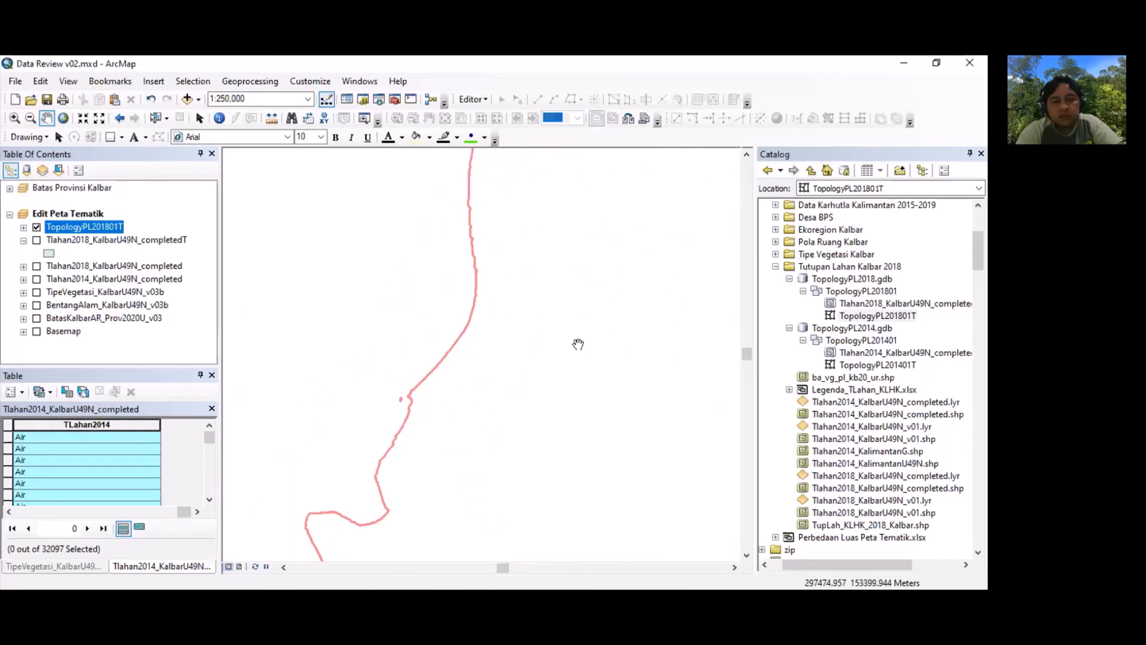
drag(545, 372, 575, 173)
drag(574, 368, 598, 175)
drag(617, 391, 514, 196)
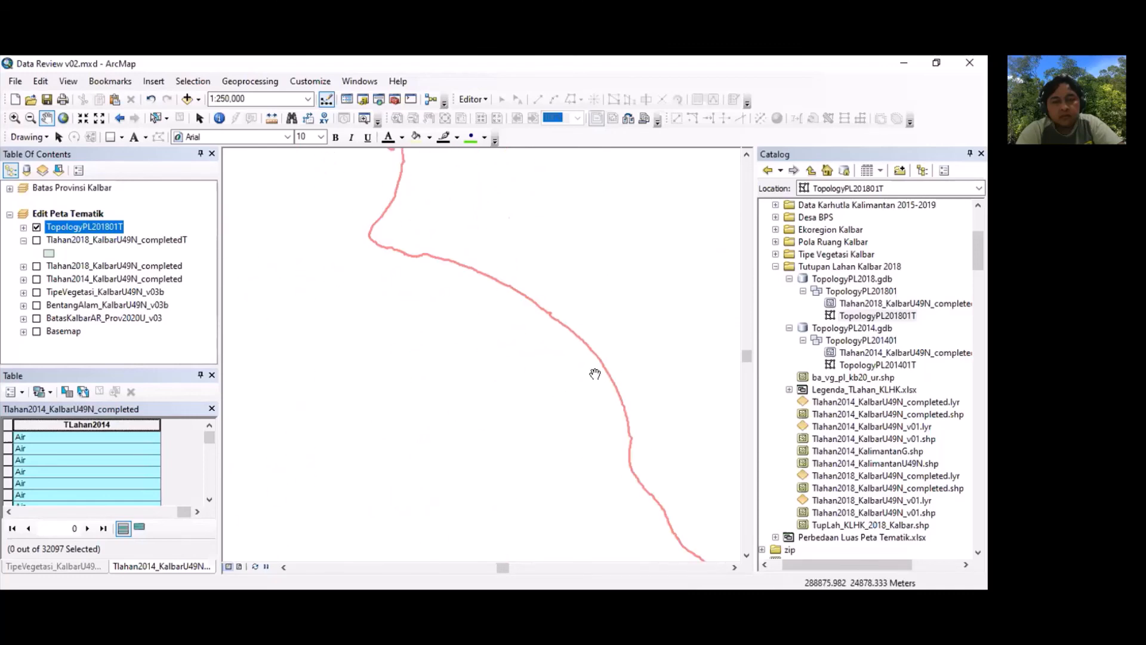
drag(593, 376, 499, 219)
drag(601, 348, 531, 193)
drag(521, 386, 585, 181)
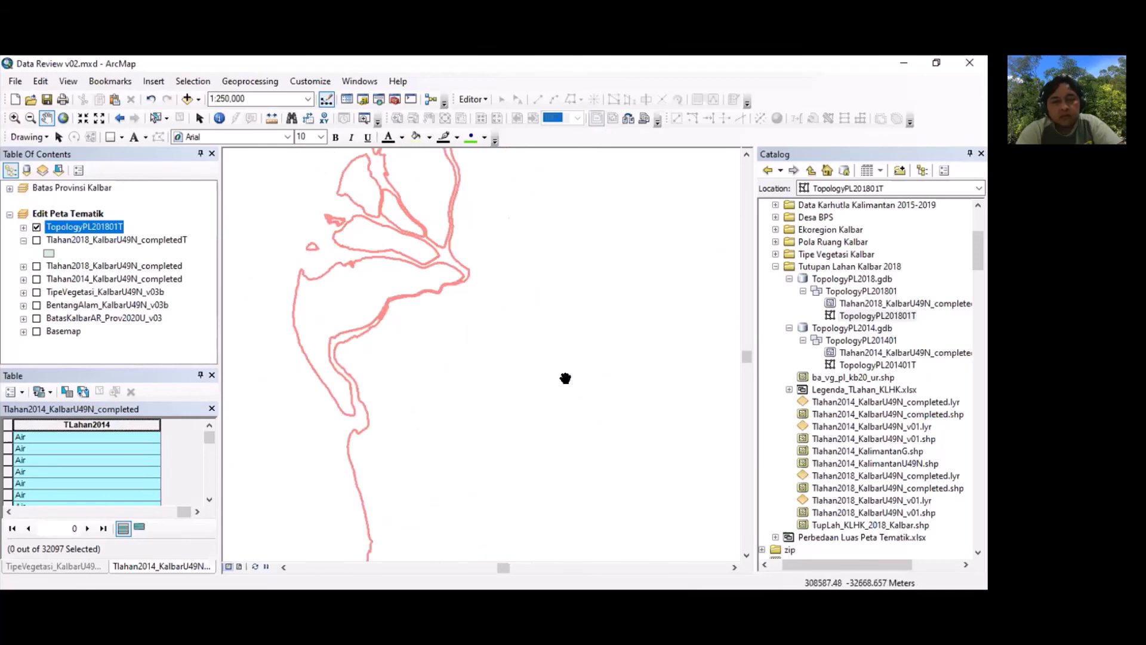
drag(565, 378, 588, 214)
drag(628, 351, 493, 249)
drag(578, 322, 481, 256)
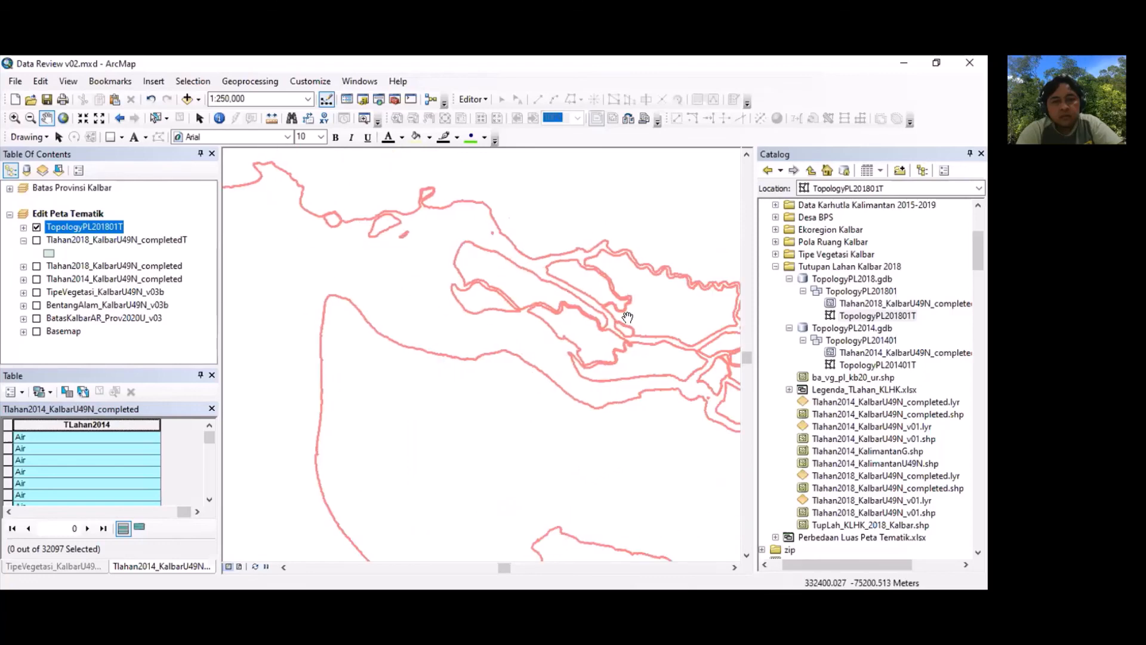
drag(626, 312, 463, 232)
drag(614, 286, 520, 295)
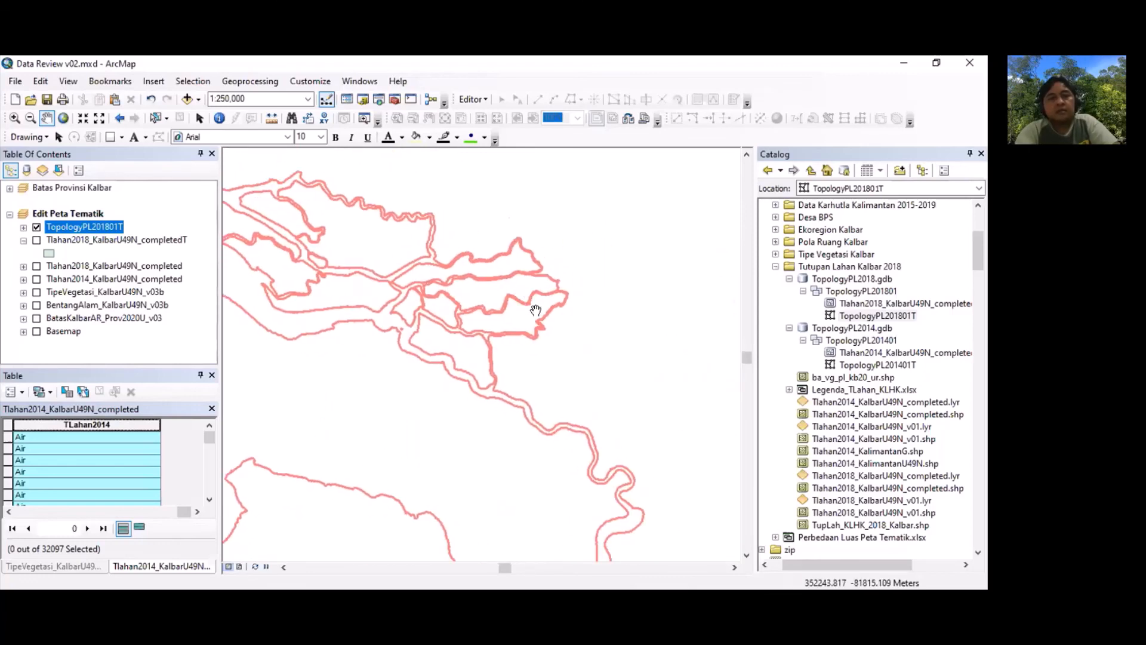
Step: Show the full extent of TopologyPL201801T, and inspect the errors around the small islands off the southwestern coast
right_click(100, 230)
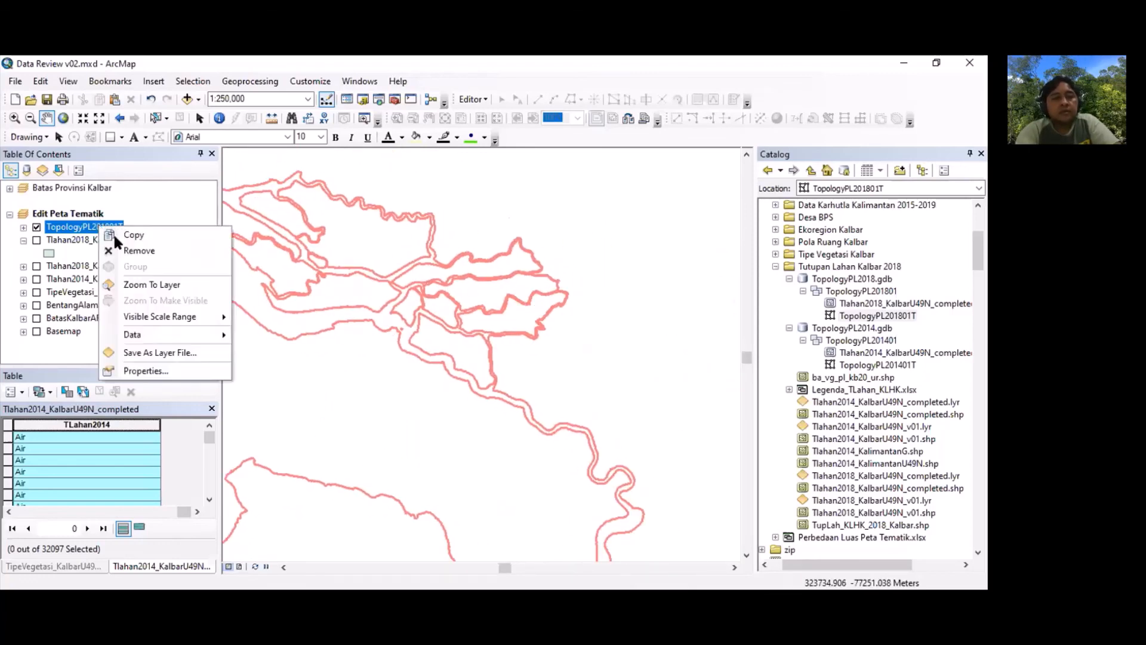
click(166, 288)
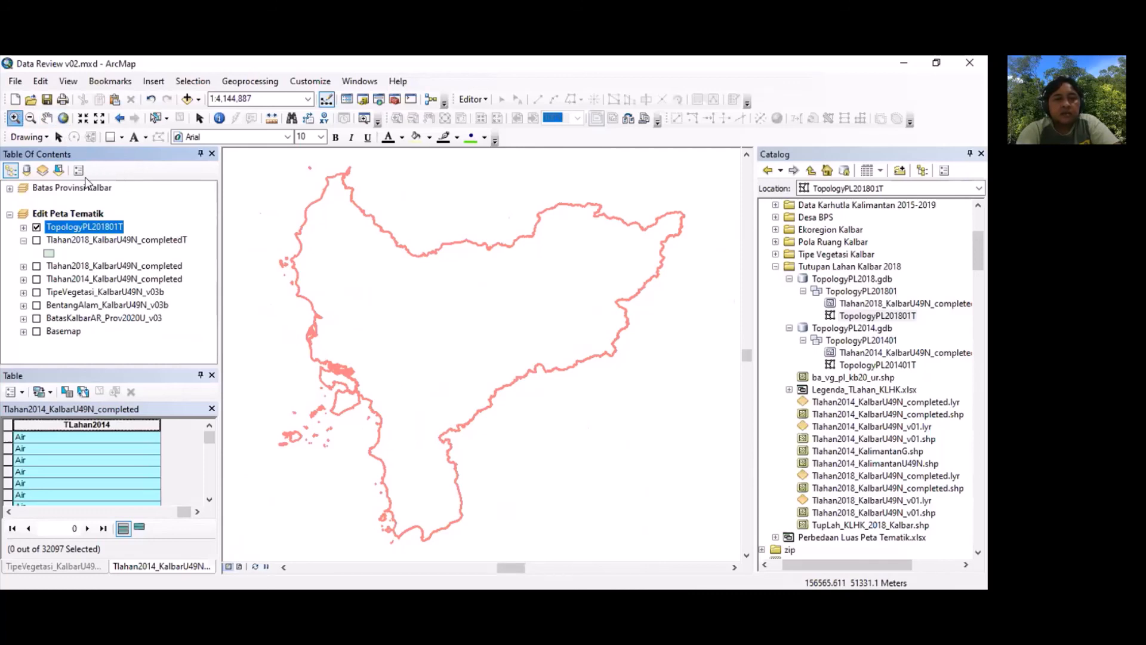
drag(267, 356, 374, 457)
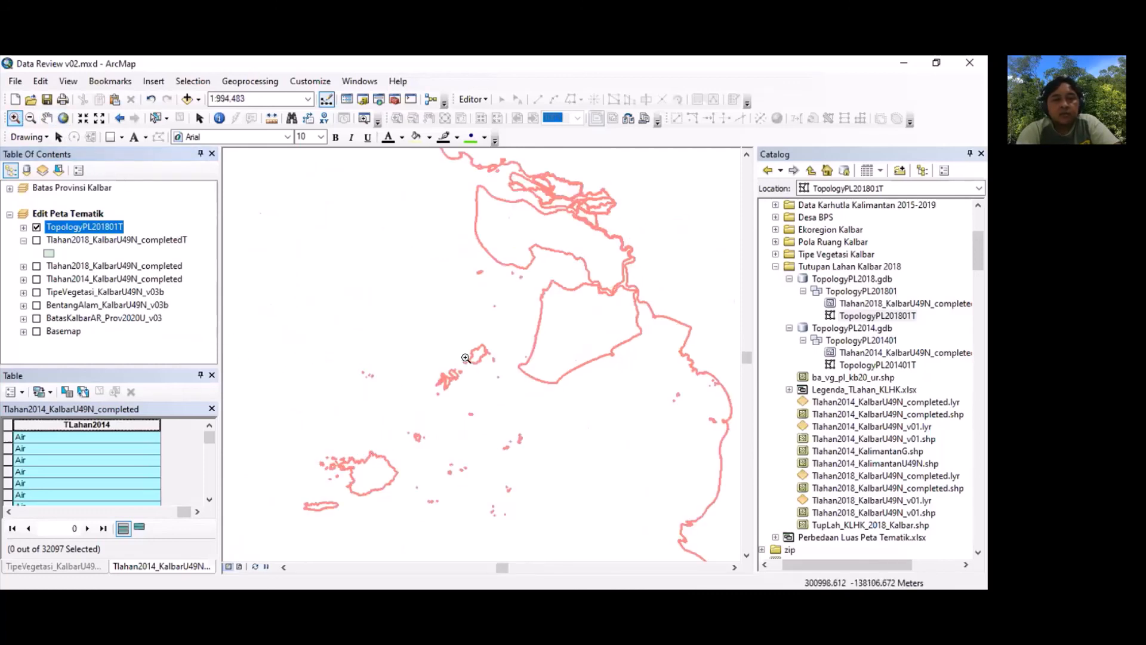
drag(421, 327, 511, 401)
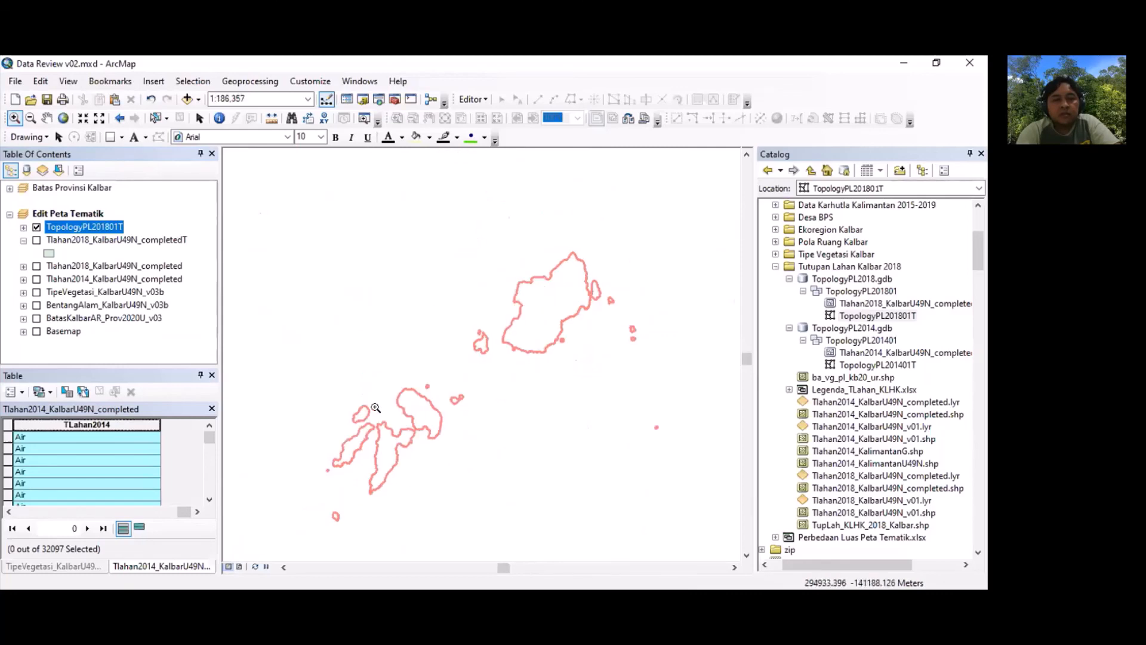
click(120, 118)
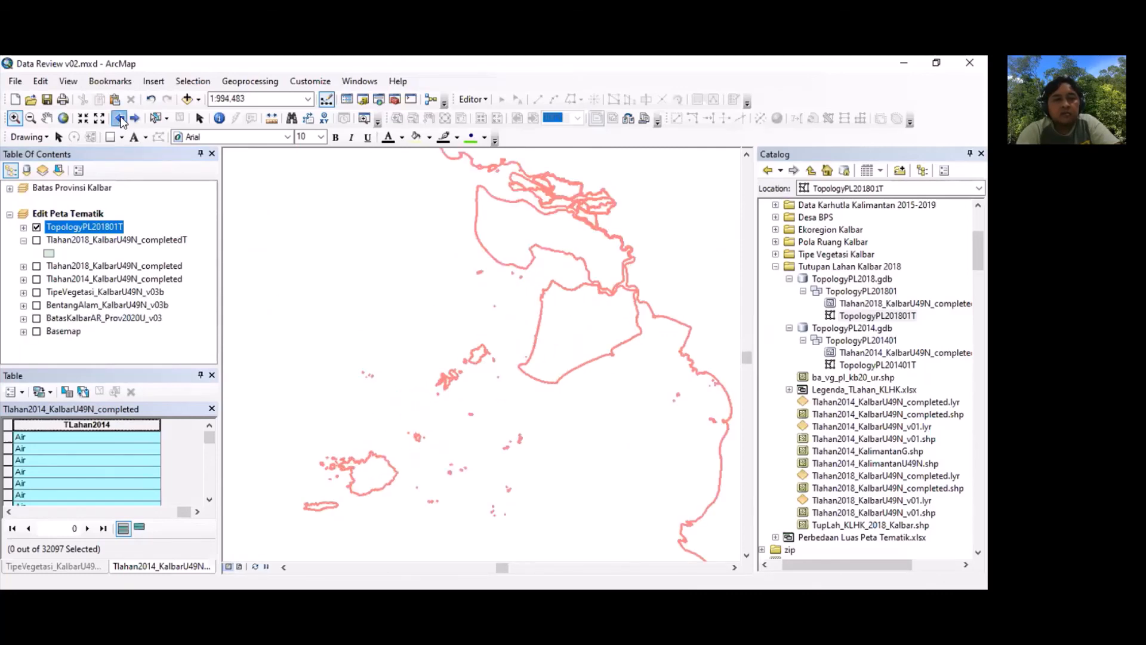